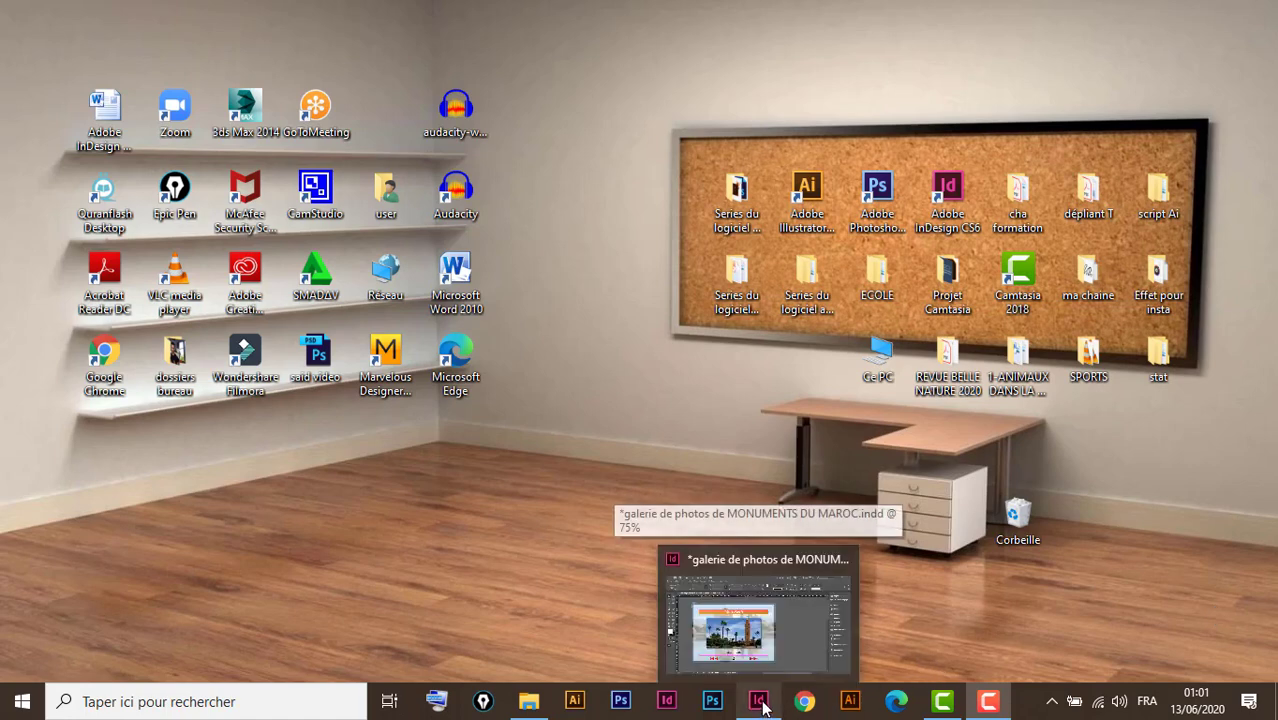
Switch to the InDesign photo gallery document and choose the "Objet interactif pour PDF" workspace
{"action": "left_click", "coordinate": [760, 704]}
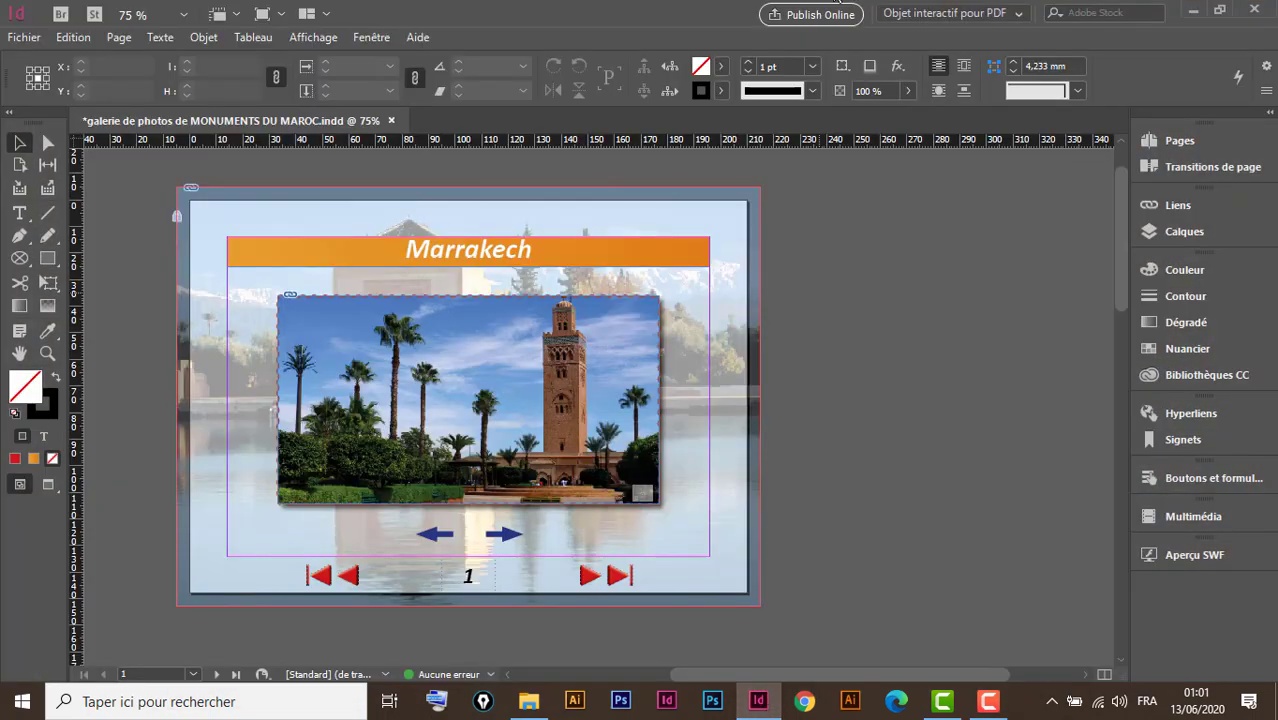
{"action": "left_click", "coordinate": [984, 14]}
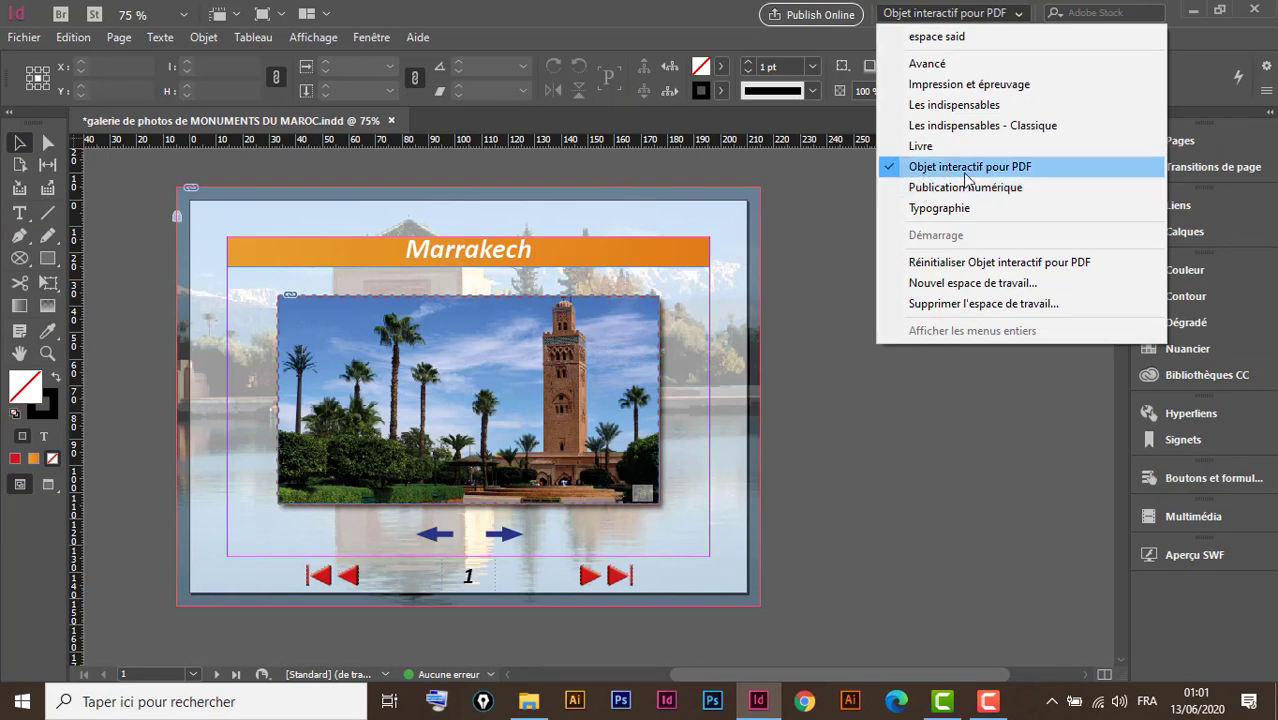
{"action": "left_click", "coordinate": [975, 172]}
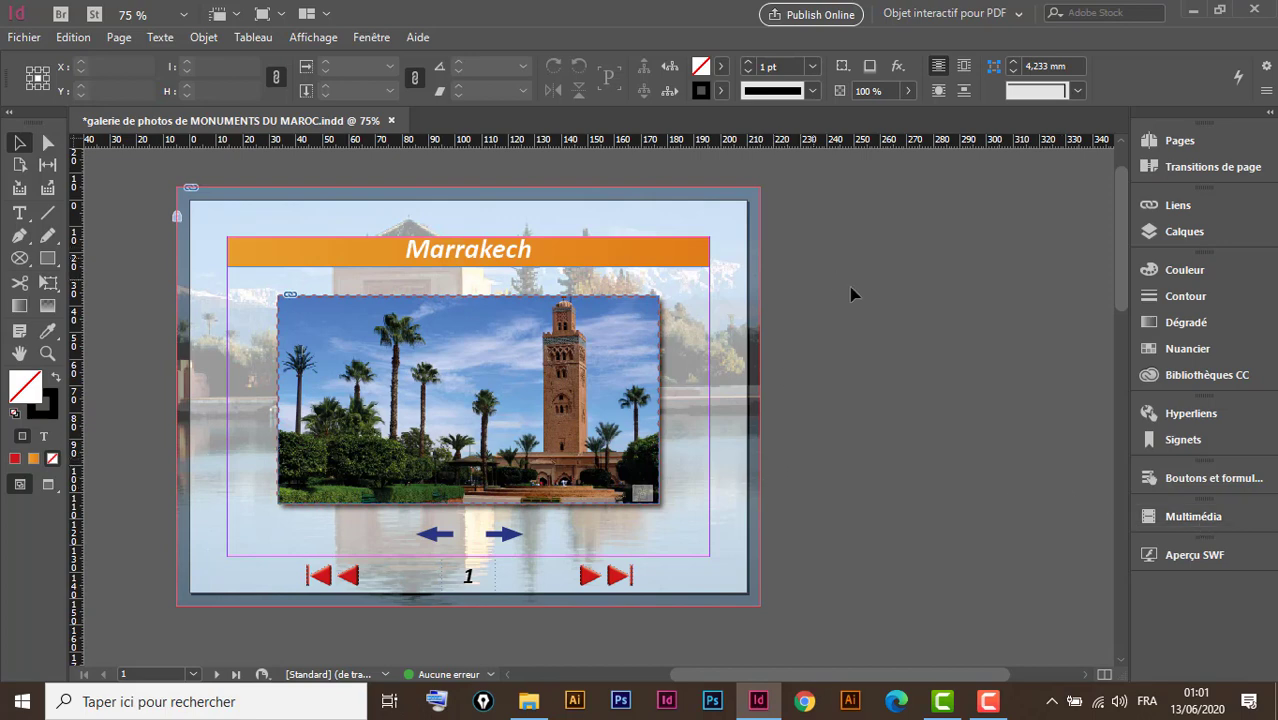
Open the SWF preview and browse the Marrakech slideshow forward and backward with its blue arrows
{"action": "left_click", "coordinate": [1191, 558]}
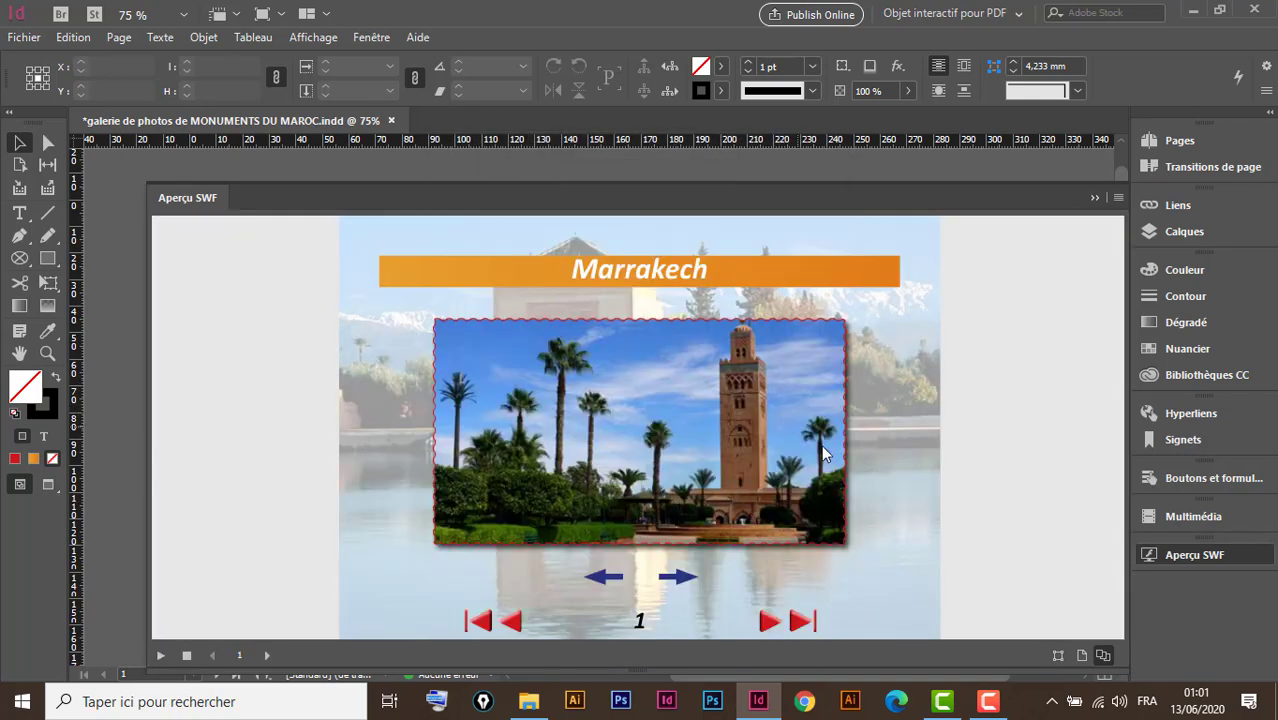
{"action": "left_click", "coordinate": [679, 580]}
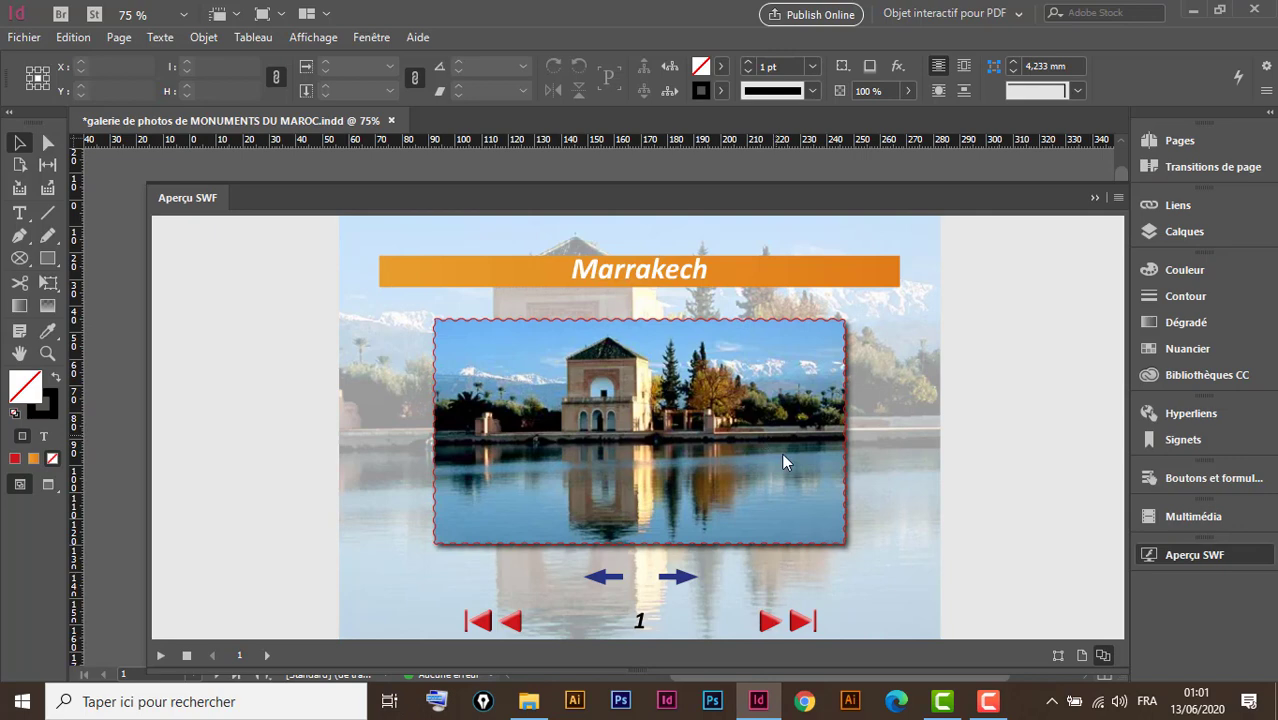
{"action": "left_click", "coordinate": [679, 578]}
{"action": "left_click", "coordinate": [679, 578]}
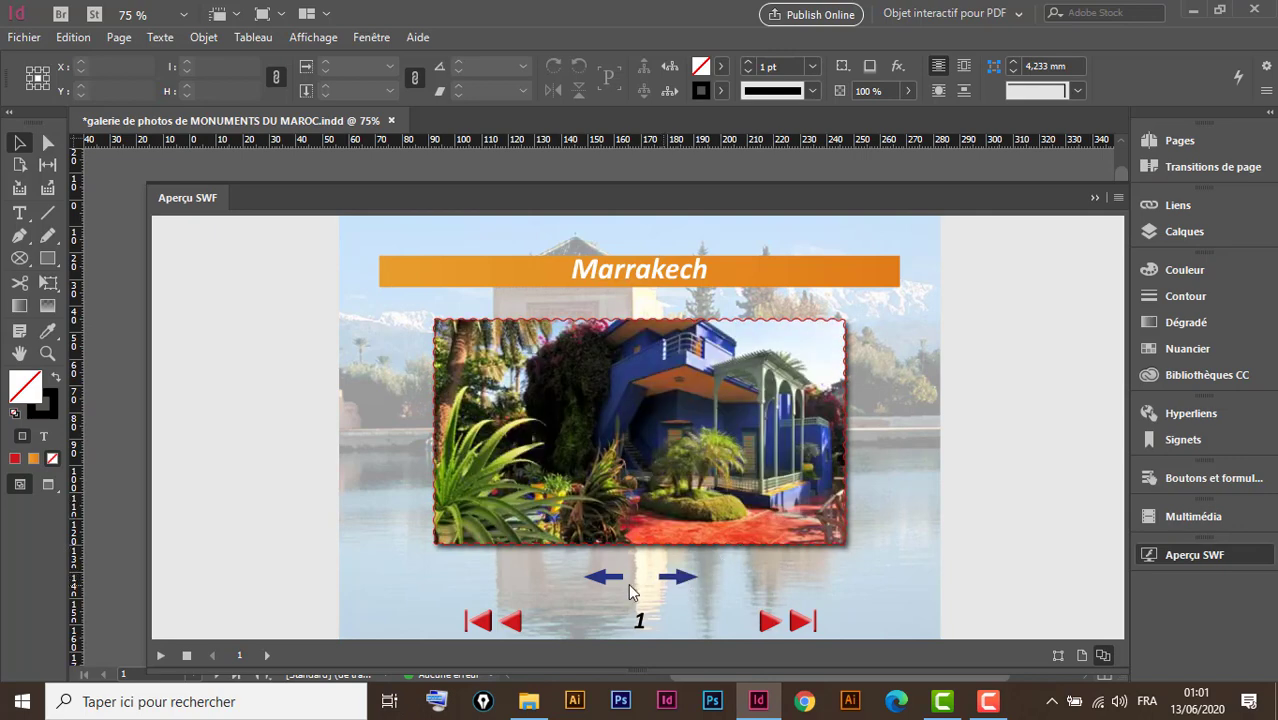
{"action": "left_click", "coordinate": [606, 580]}
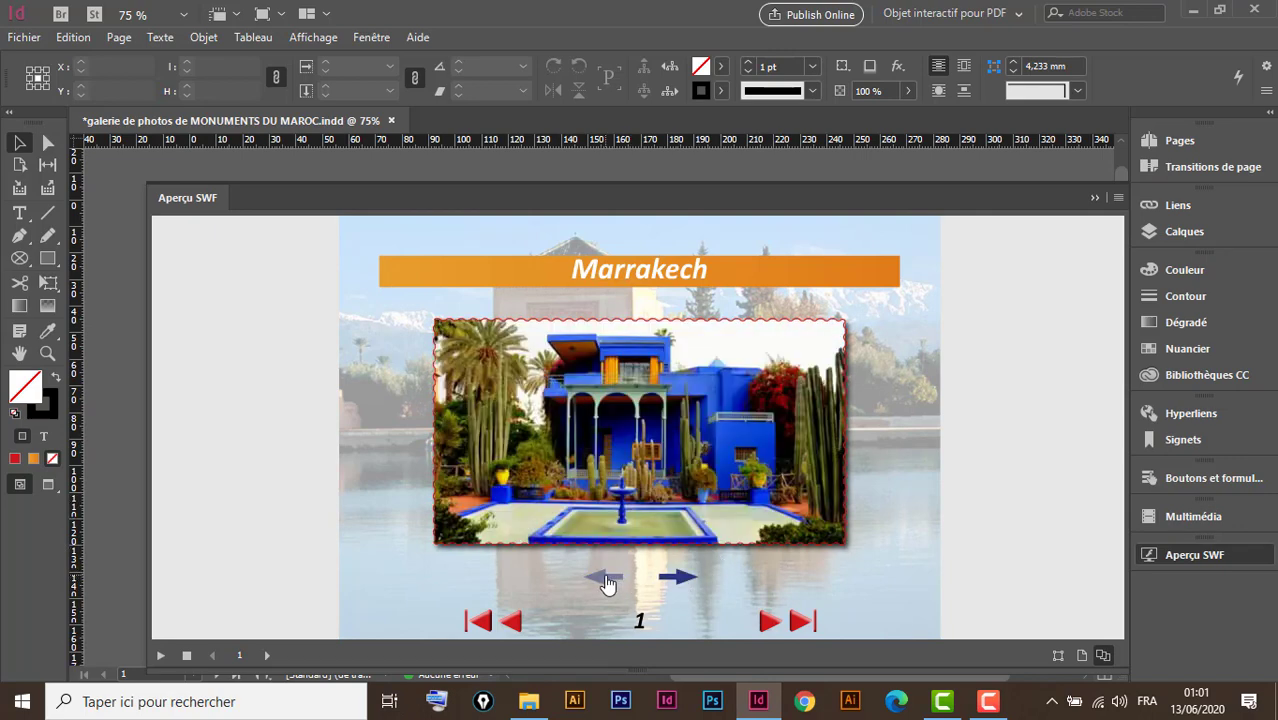
{"action": "left_click", "coordinate": [606, 580]}
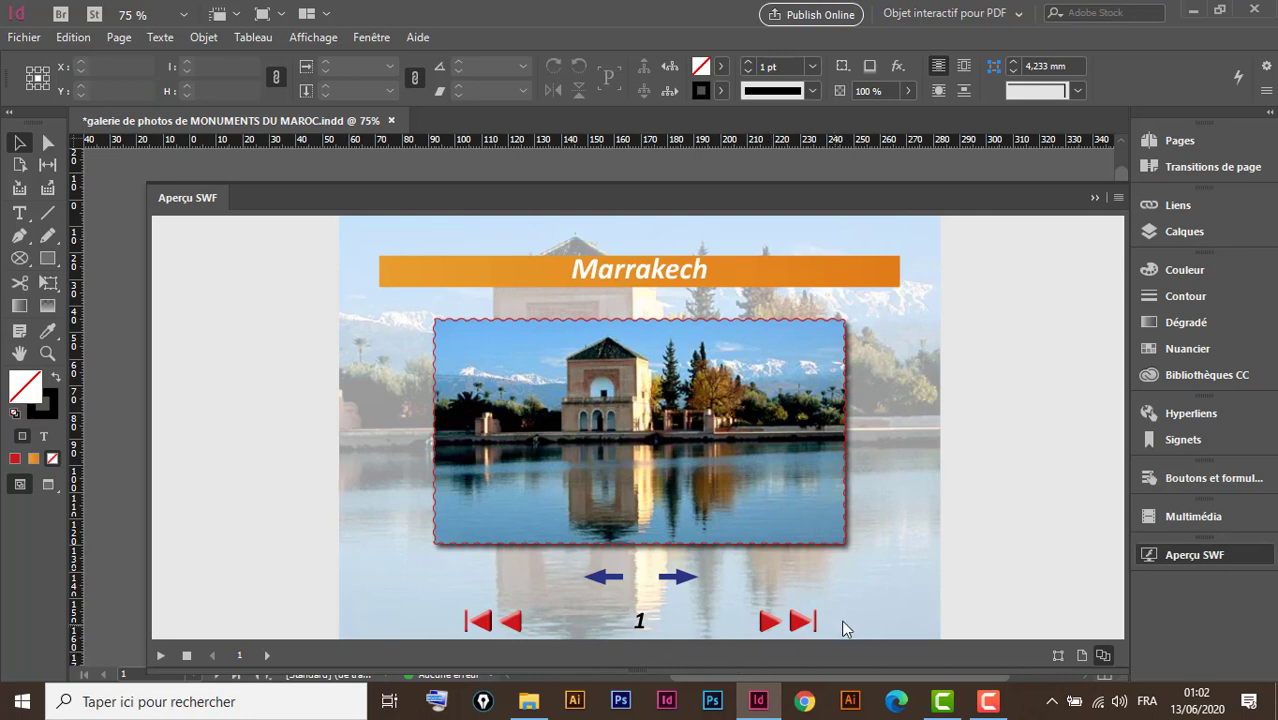
Go to the Casablanca page in the preview and display the sunset and first photos through their thumbnails
{"action": "left_click", "coordinate": [768, 623]}
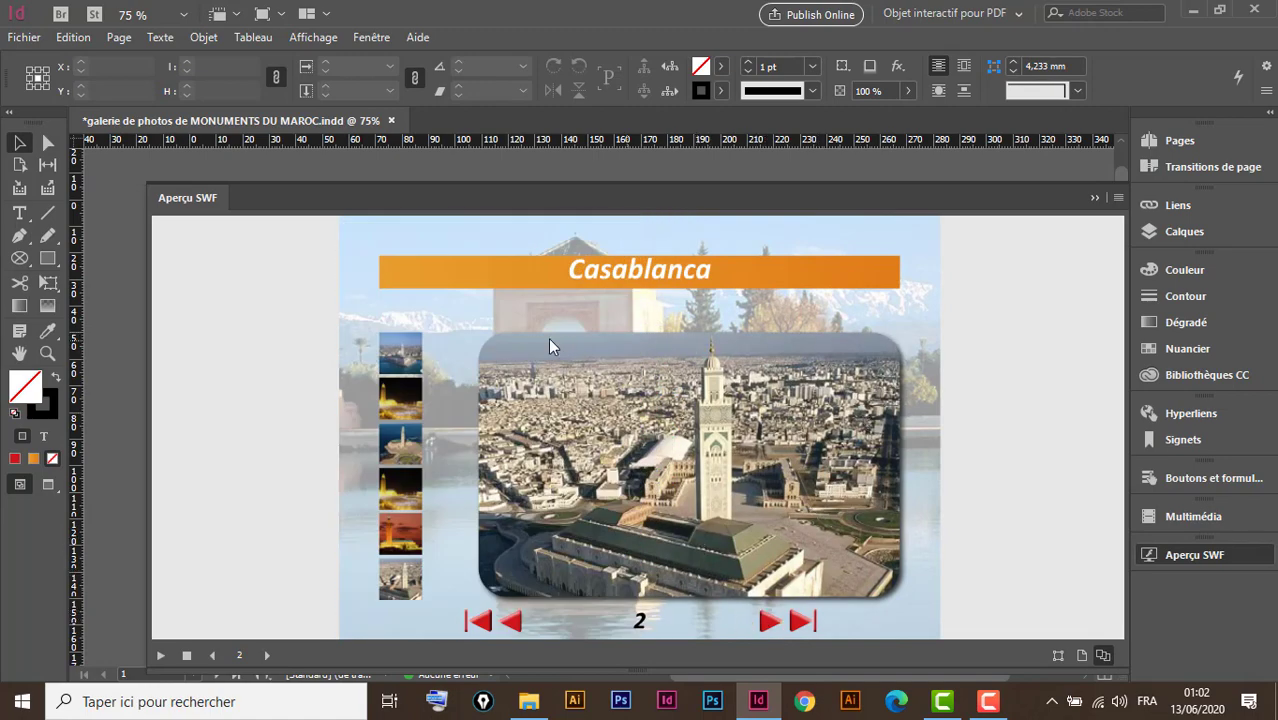
{"action": "left_click", "coordinate": [403, 545]}
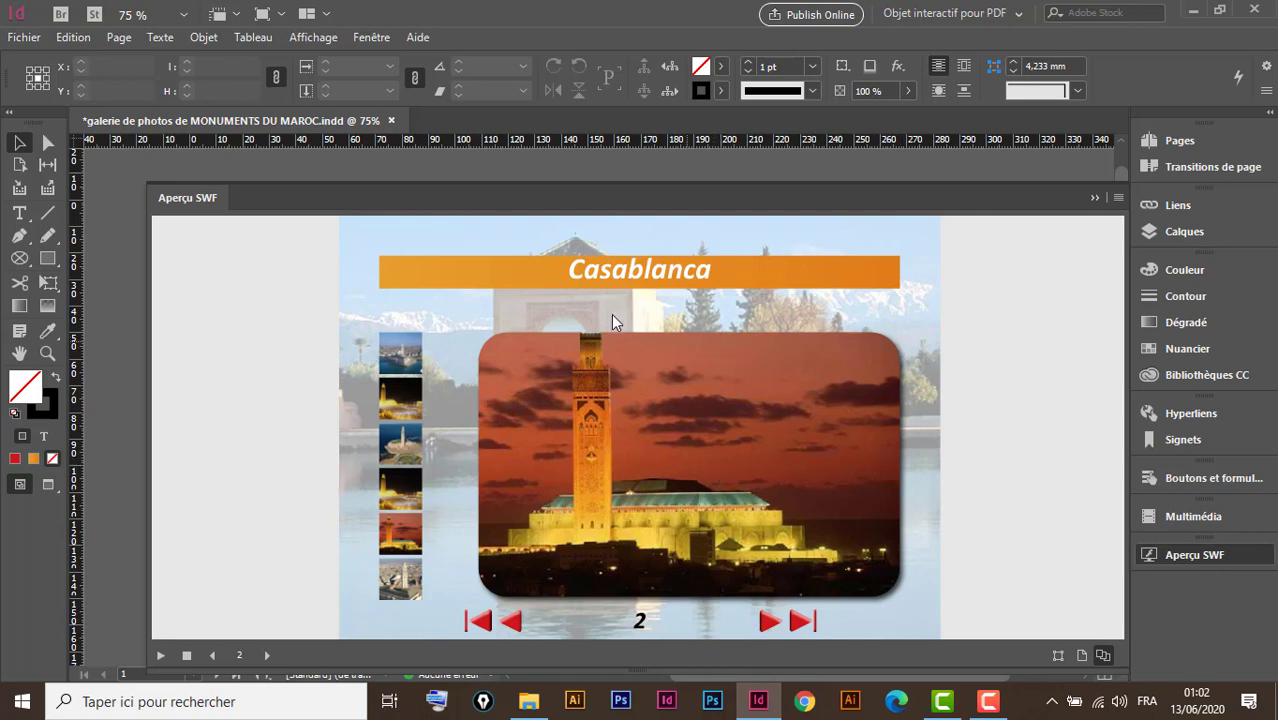
{"action": "left_click", "coordinate": [399, 361]}
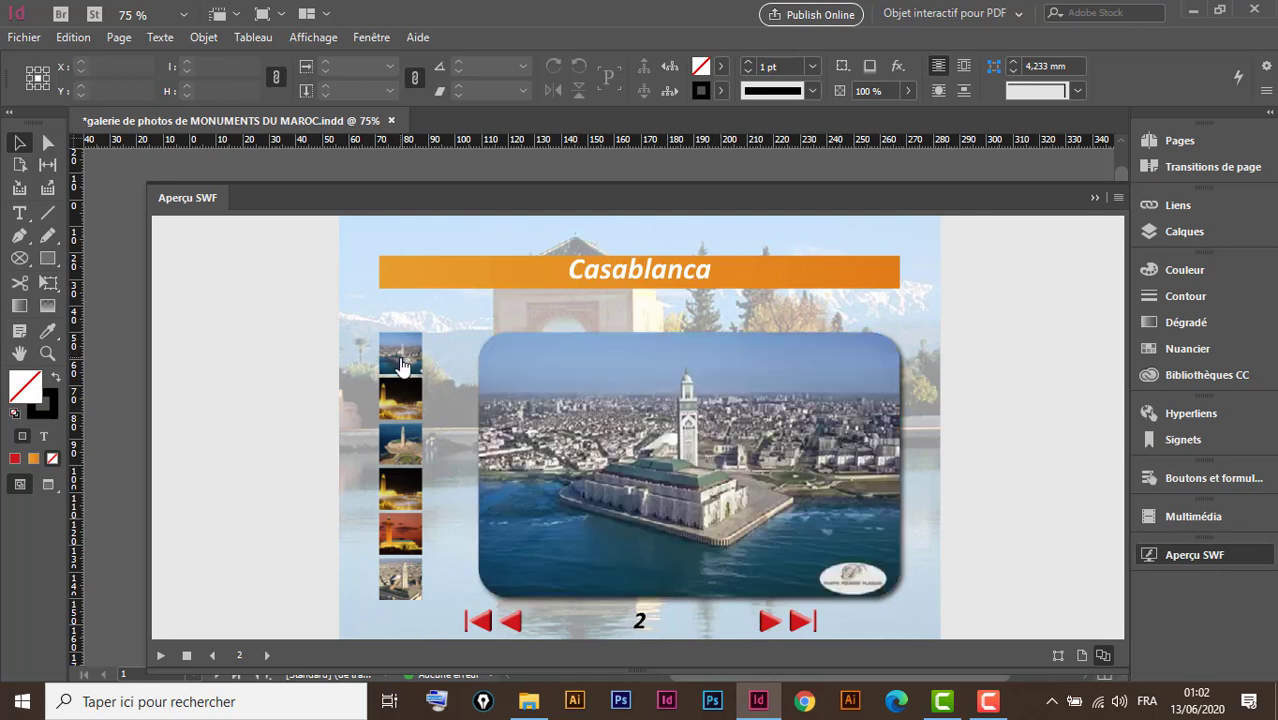
Go to the Rabat page in the preview and display the Chellah, L Oudayas and Hassan photos through their text labels
{"action": "left_click", "coordinate": [768, 622]}
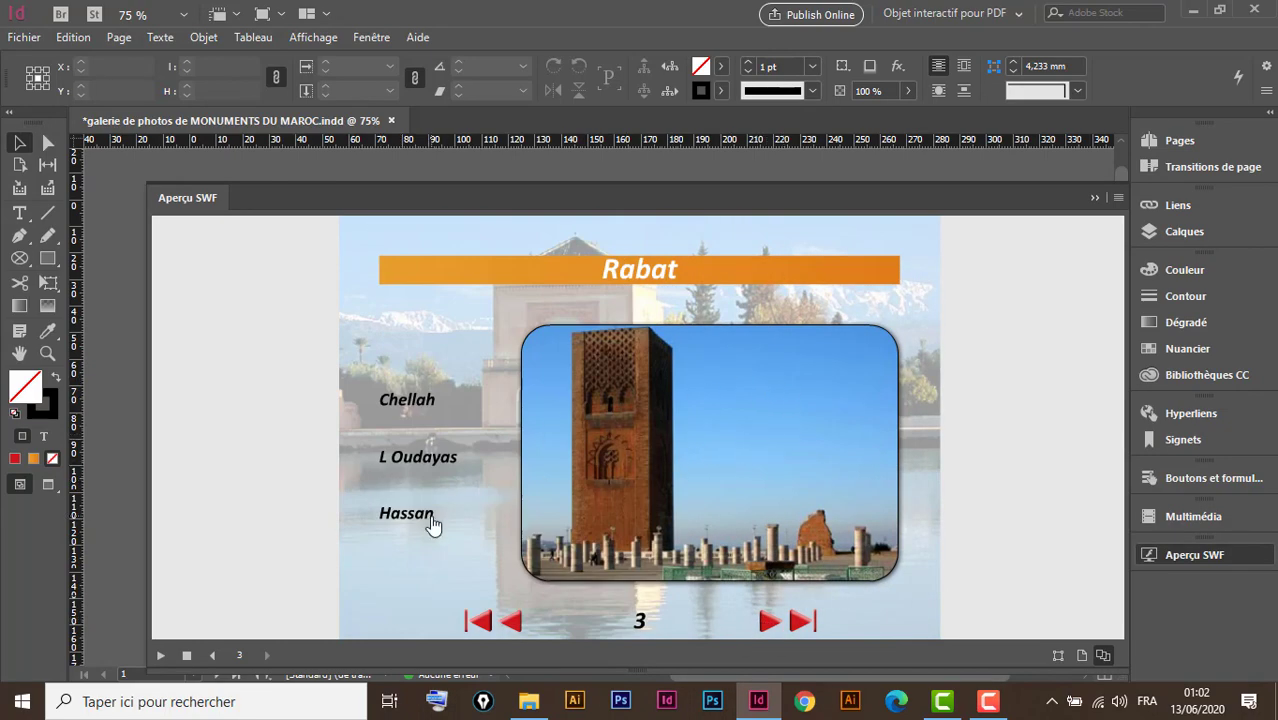
{"action": "left_click", "coordinate": [416, 413]}
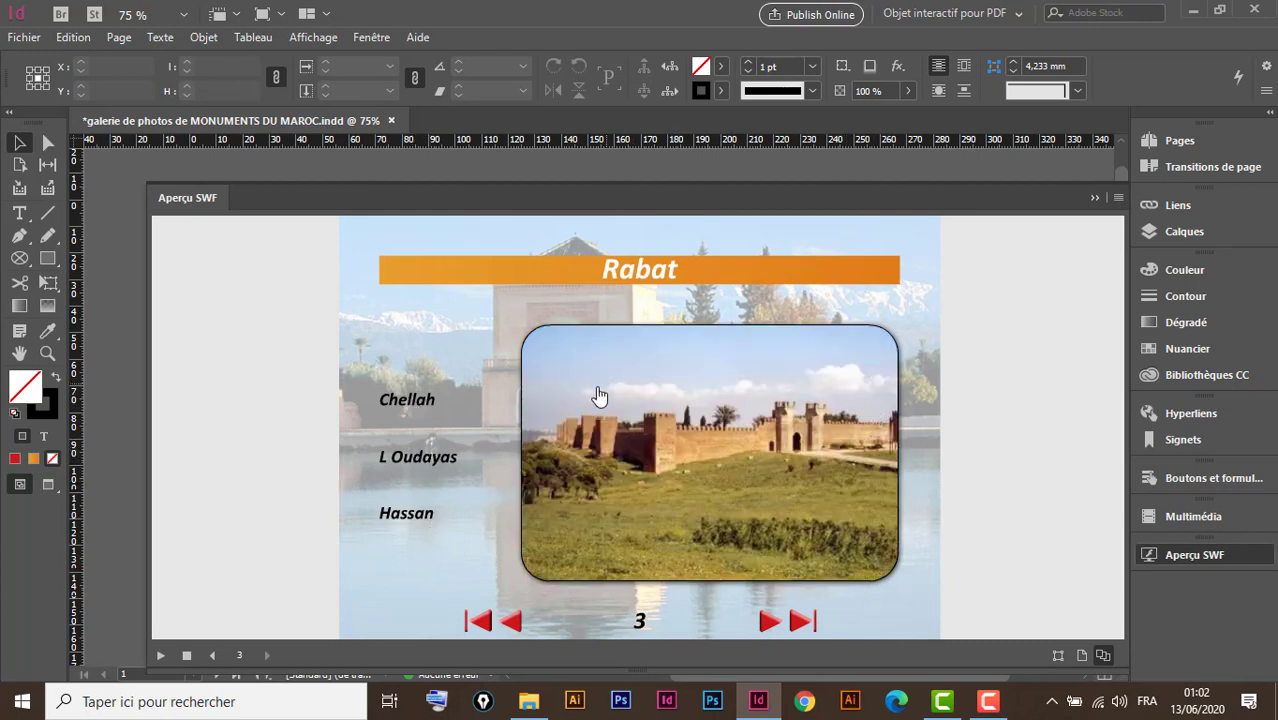
{"action": "left_click", "coordinate": [412, 465]}
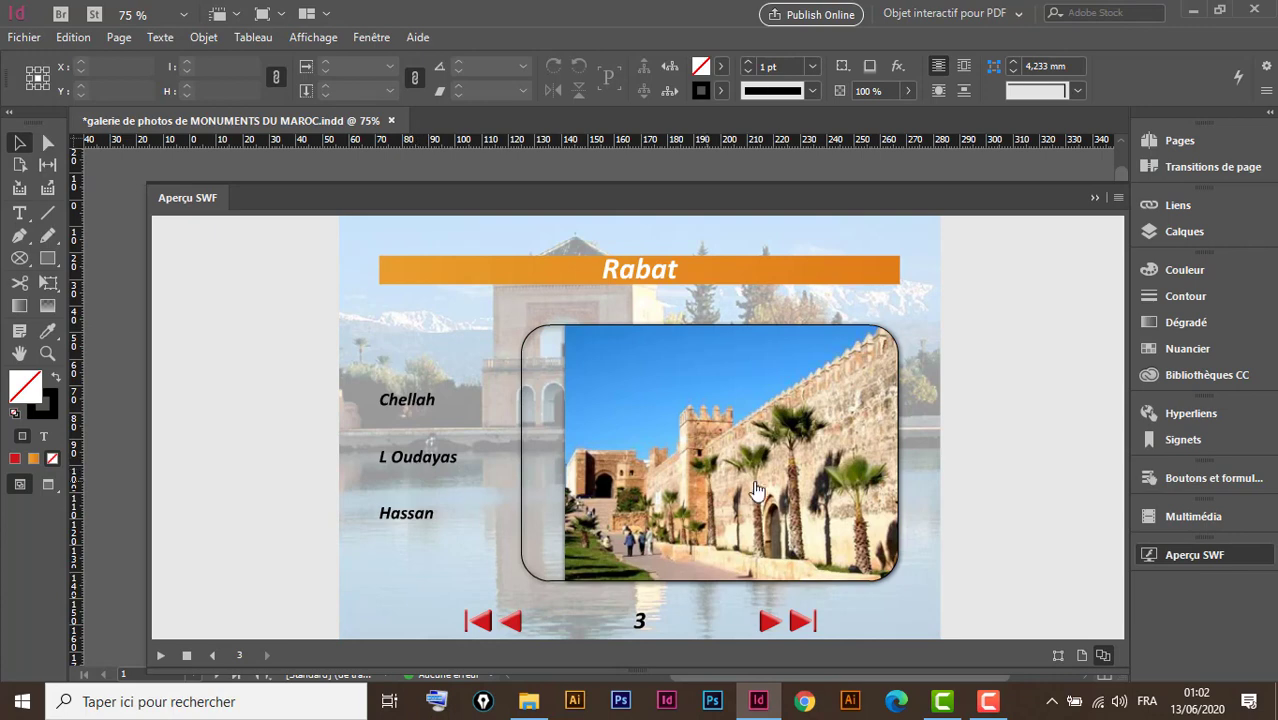
{"action": "left_click", "coordinate": [408, 515]}
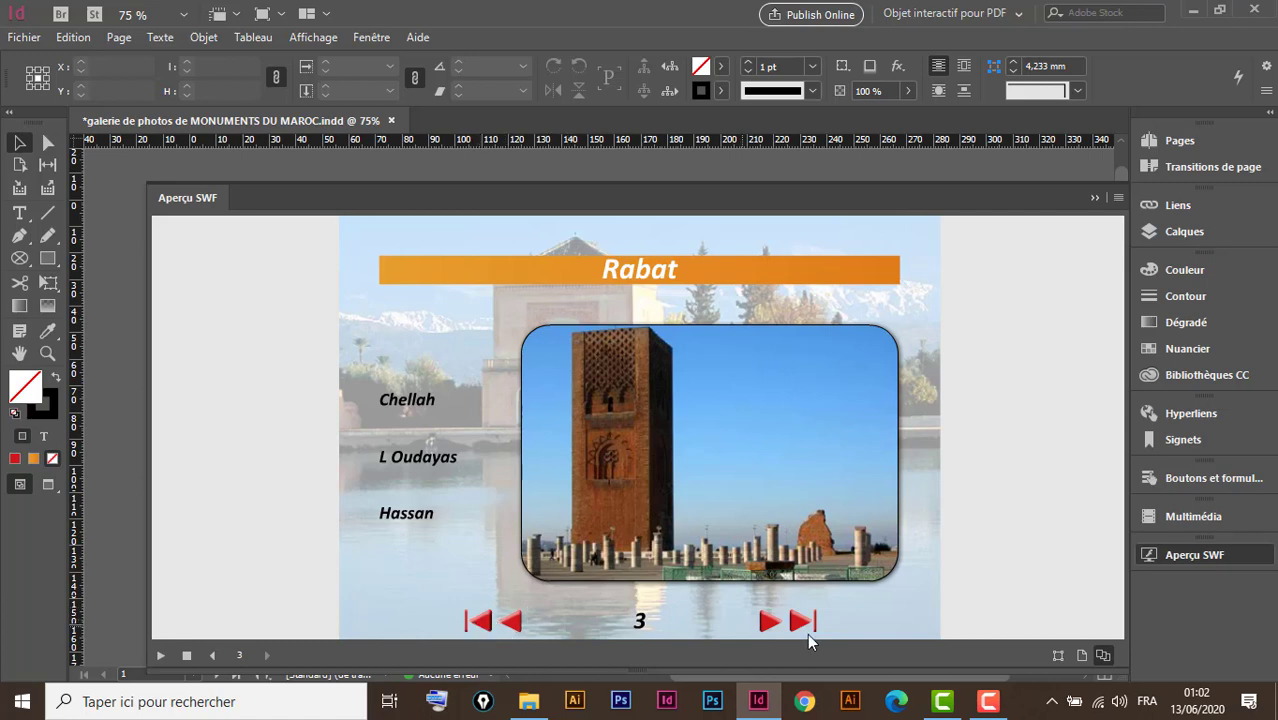
Test the preview's first-page and last-page navigation arrows, and close the preview
{"action": "left_click", "coordinate": [480, 624]}
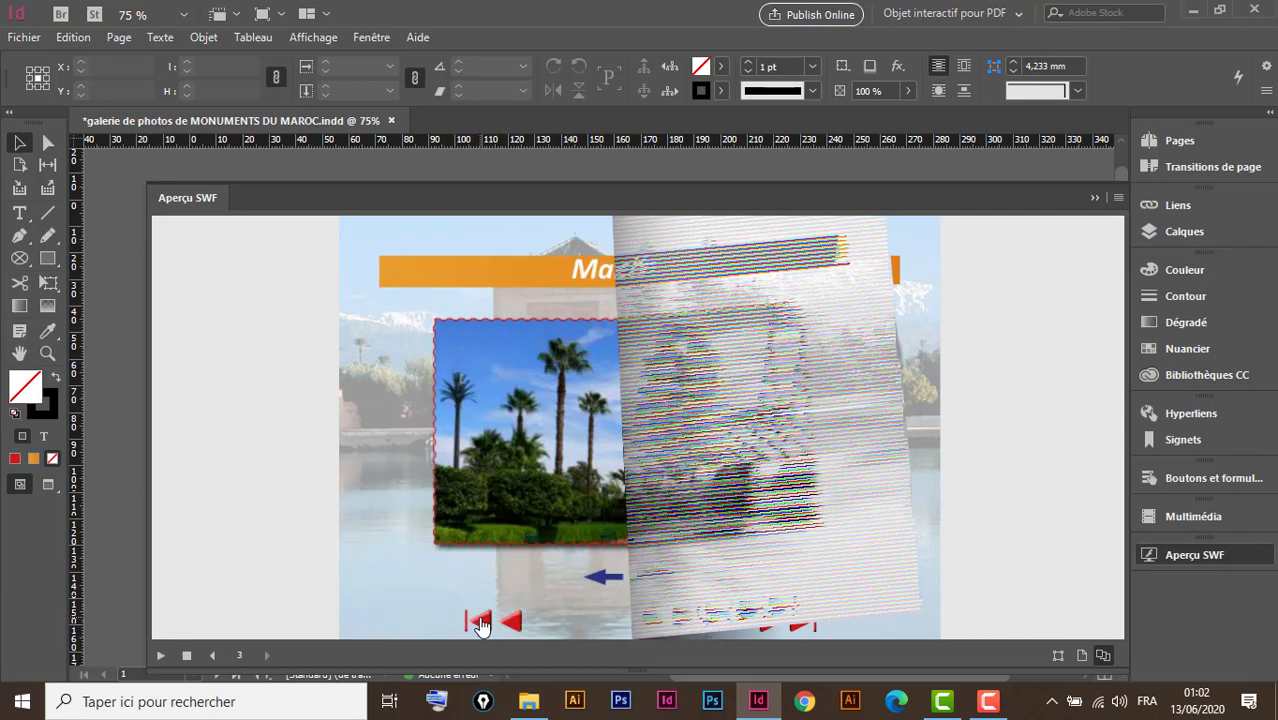
{"action": "left_click", "coordinate": [800, 623]}
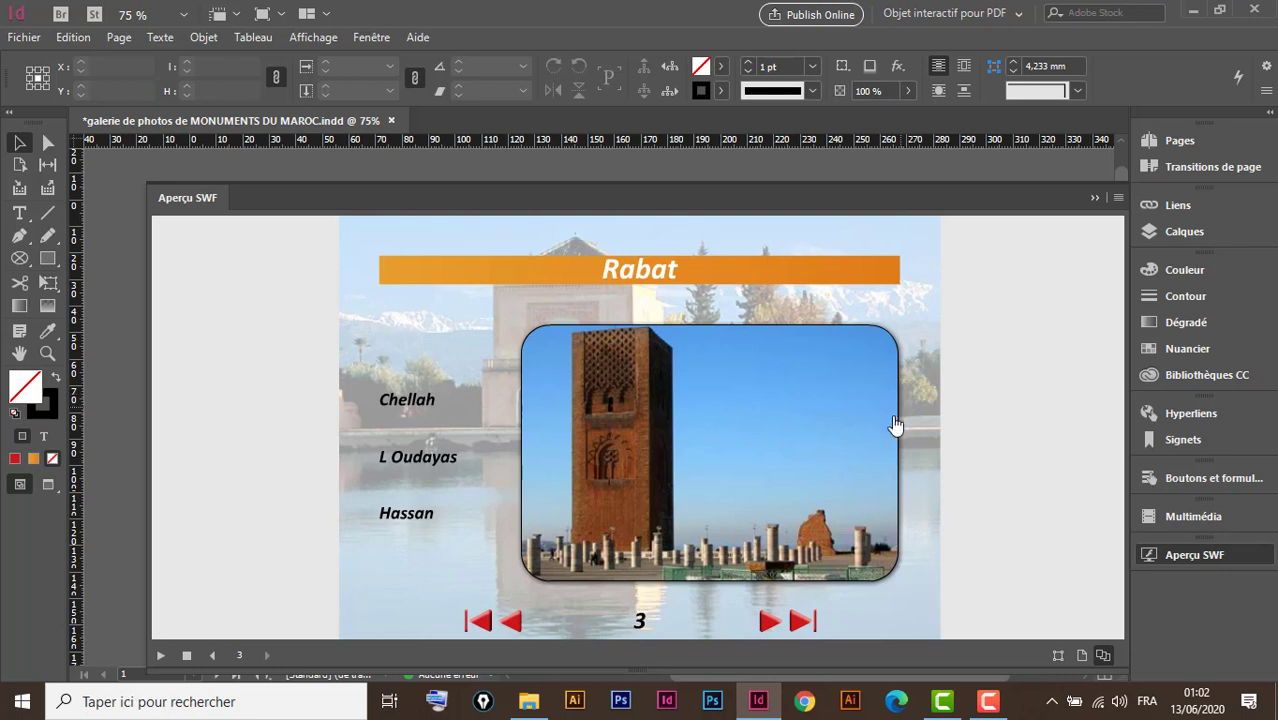
{"action": "left_click", "coordinate": [1095, 199]}
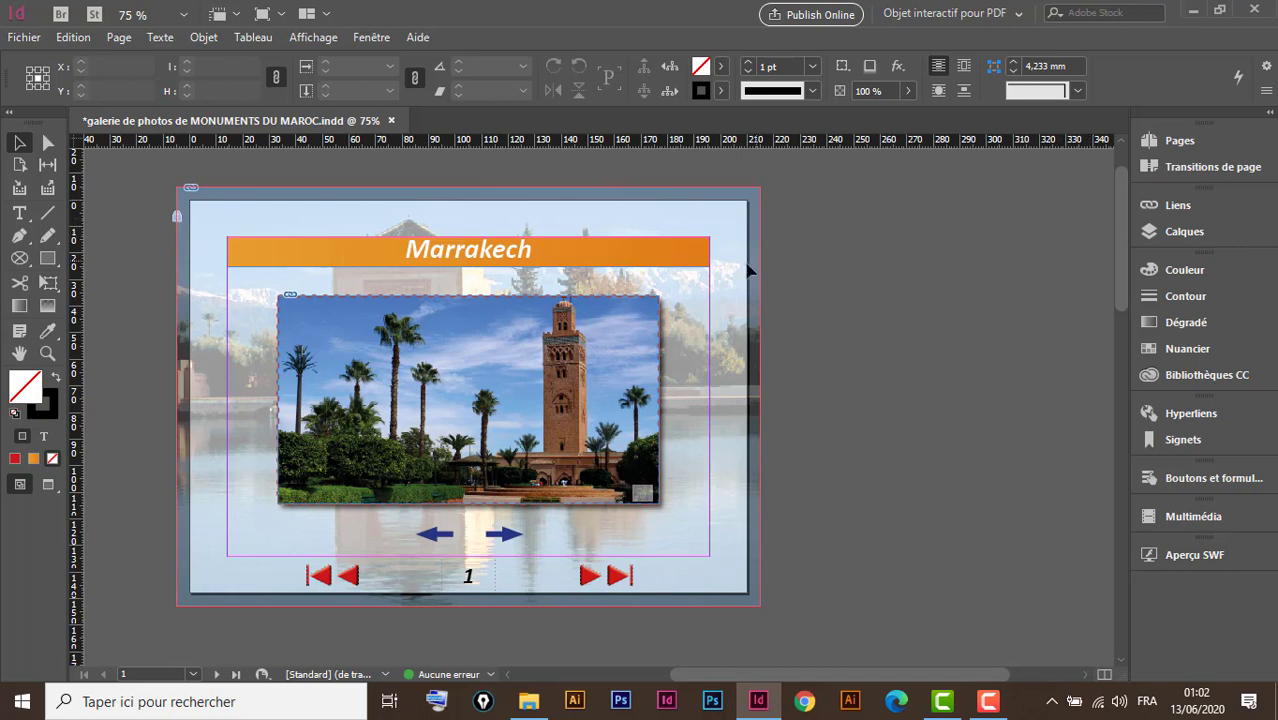
Start a new print document with the A5 preset in landscape orientation
{"action": "left_click", "coordinate": [32, 38]}
{"action": "mouse_move", "coordinate": [117, 48]}
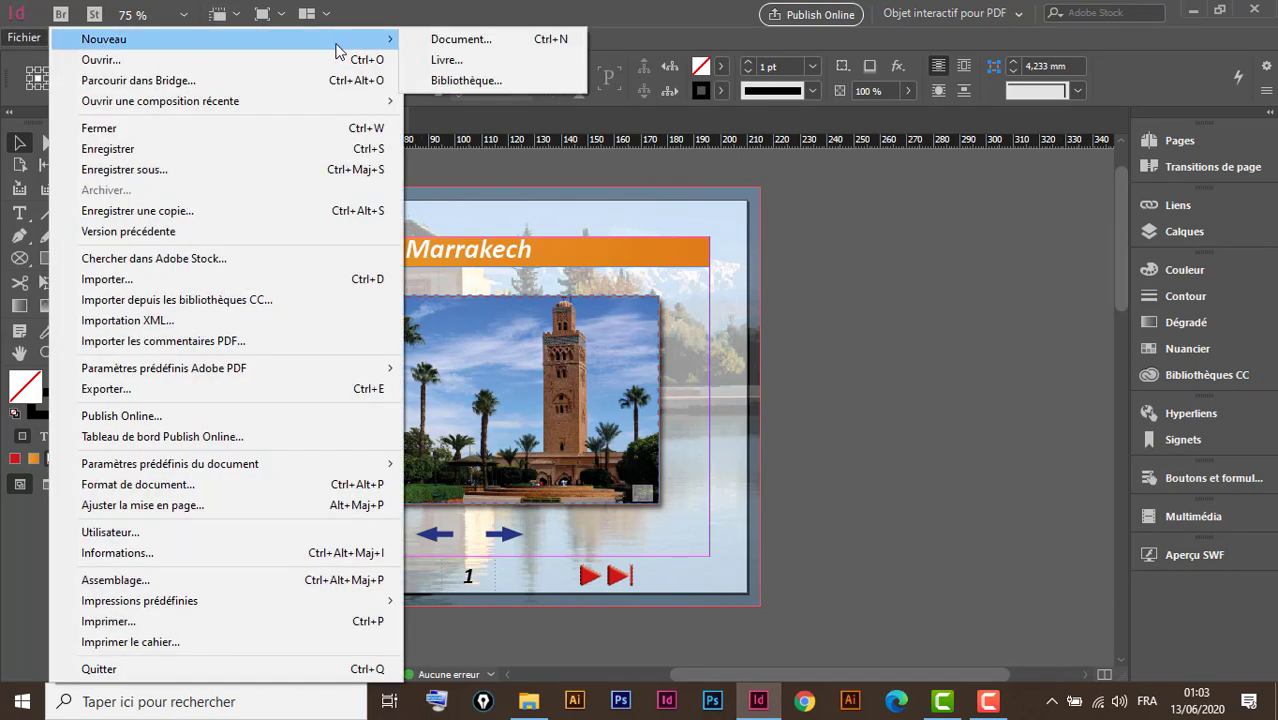
{"action": "left_click", "coordinate": [460, 40]}
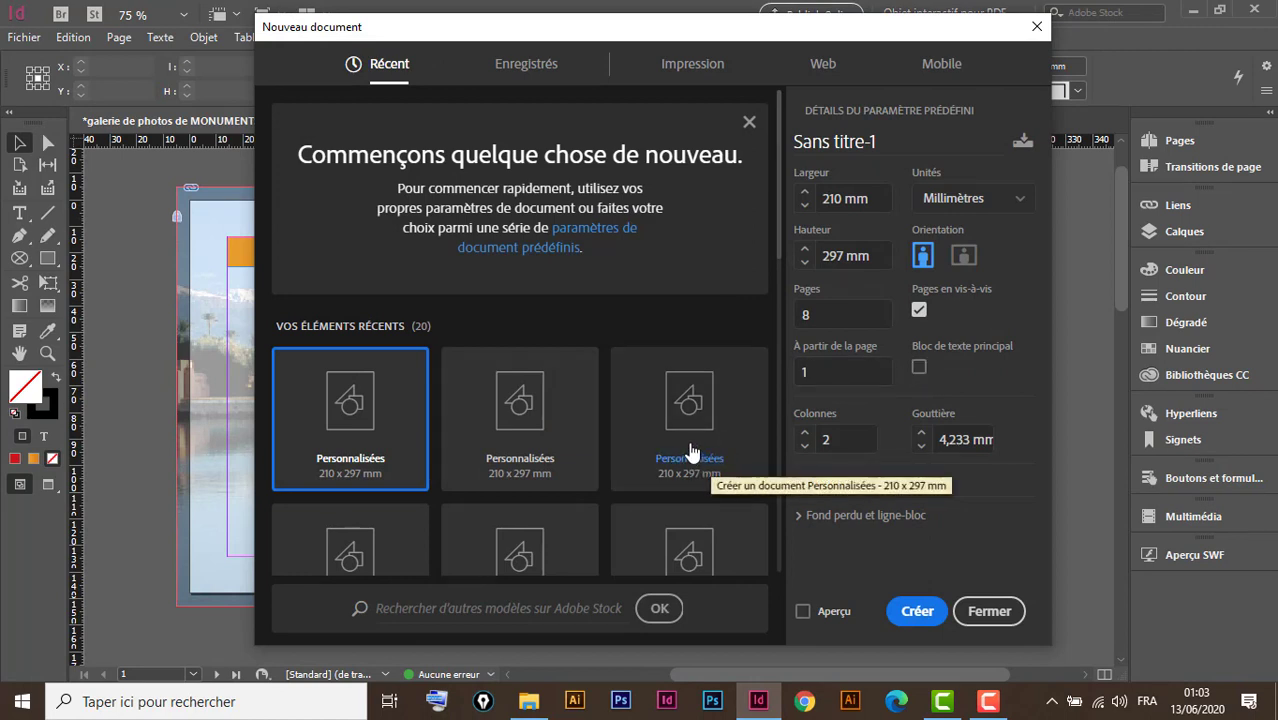
{"action": "left_click", "coordinate": [692, 66]}
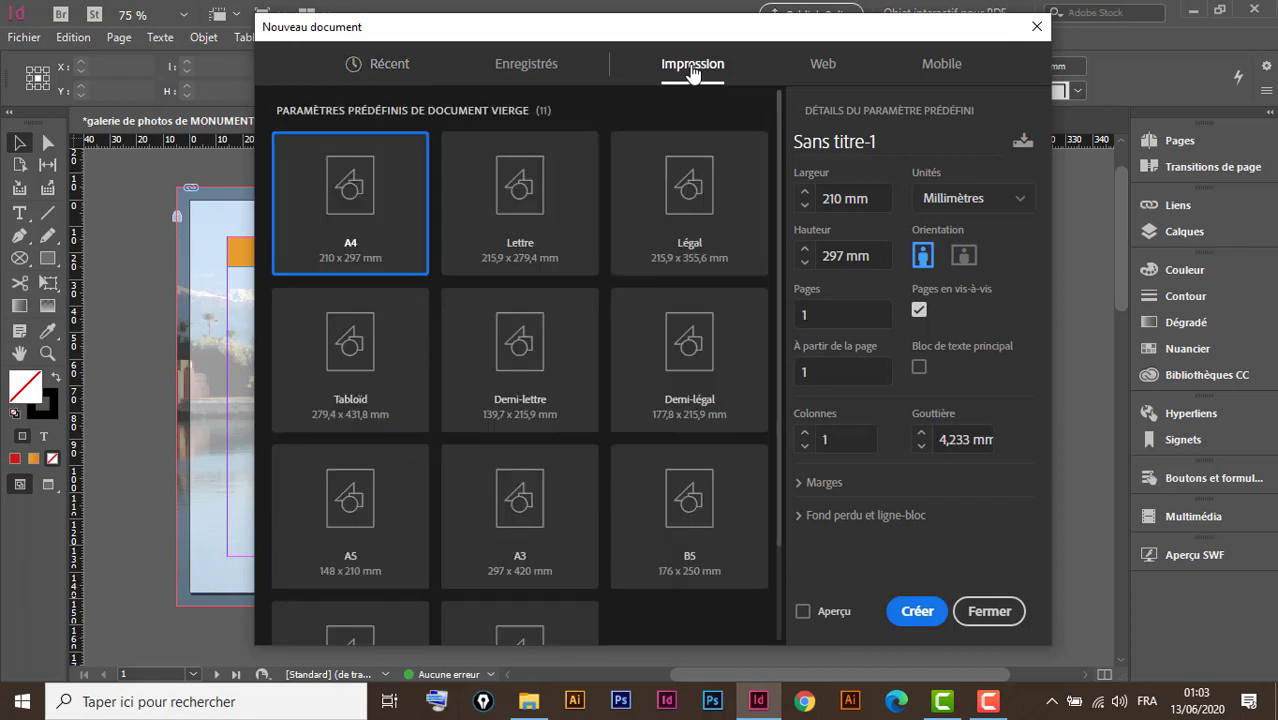
{"action": "left_click", "coordinate": [350, 519]}
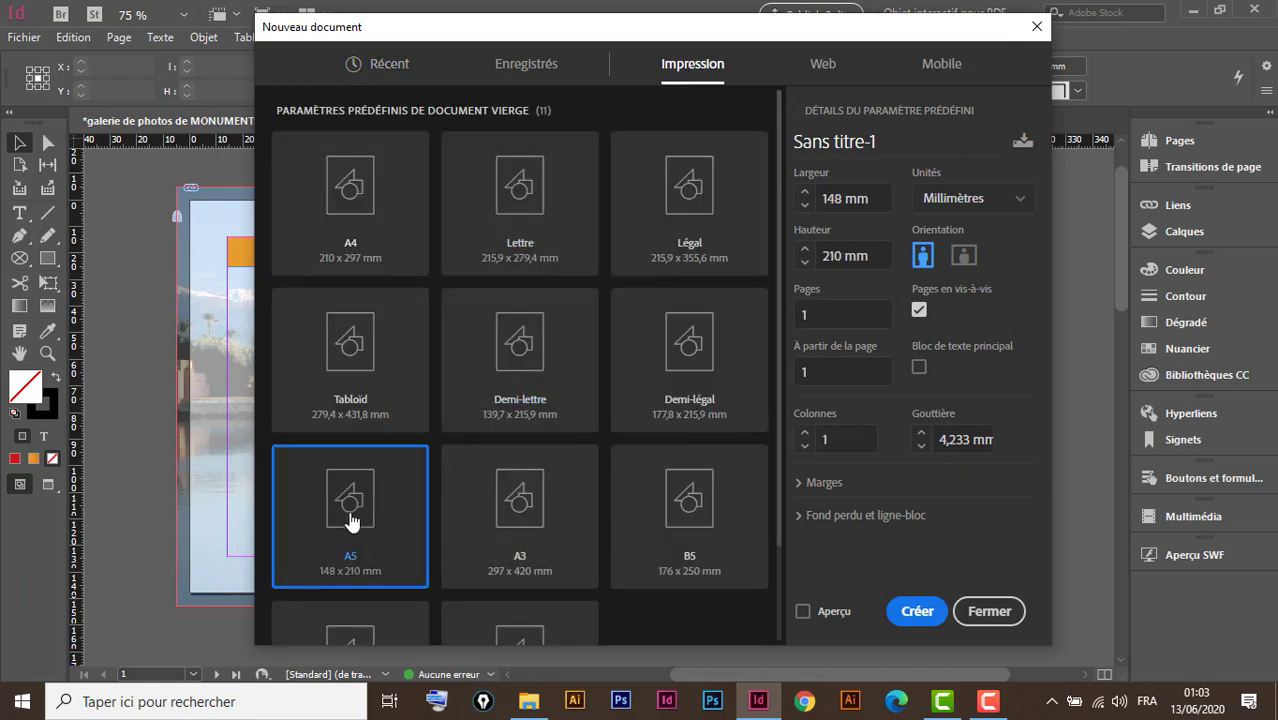
{"action": "left_click", "coordinate": [964, 258]}
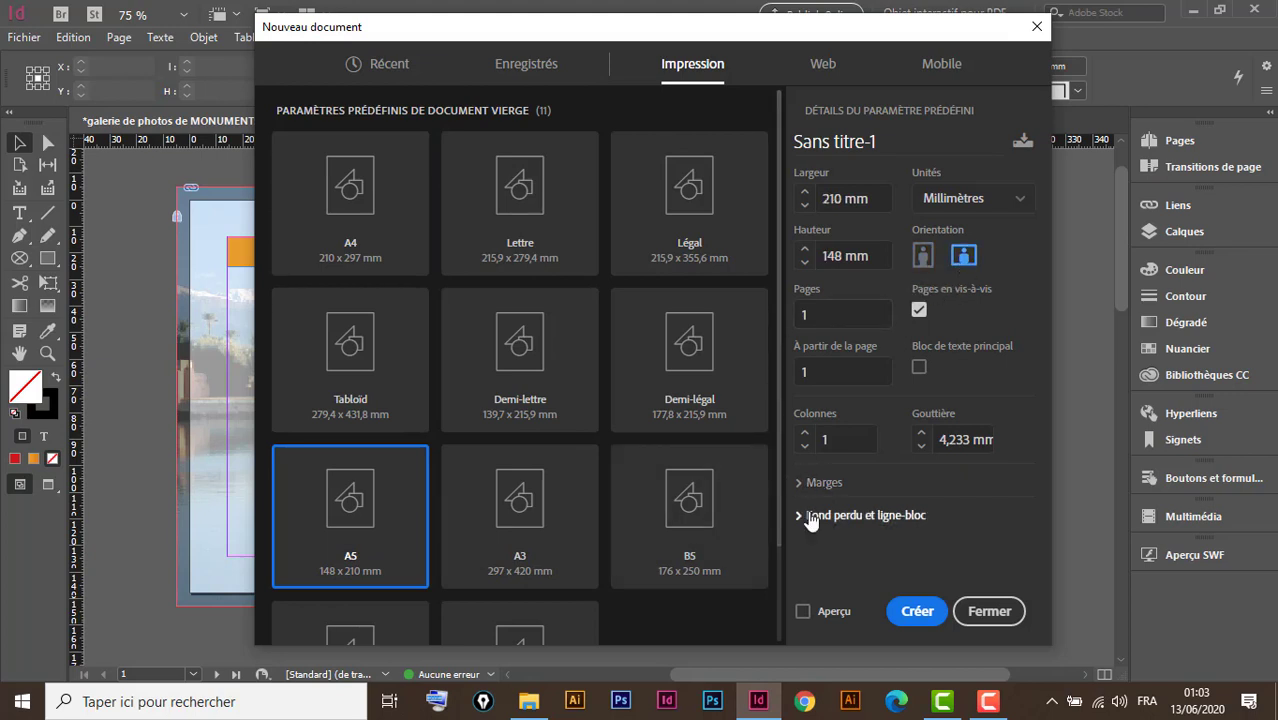
Set all margins to 13 mm and the bleed to 3 mm on every side, and create the document
{"action": "left_click", "coordinate": [798, 484]}
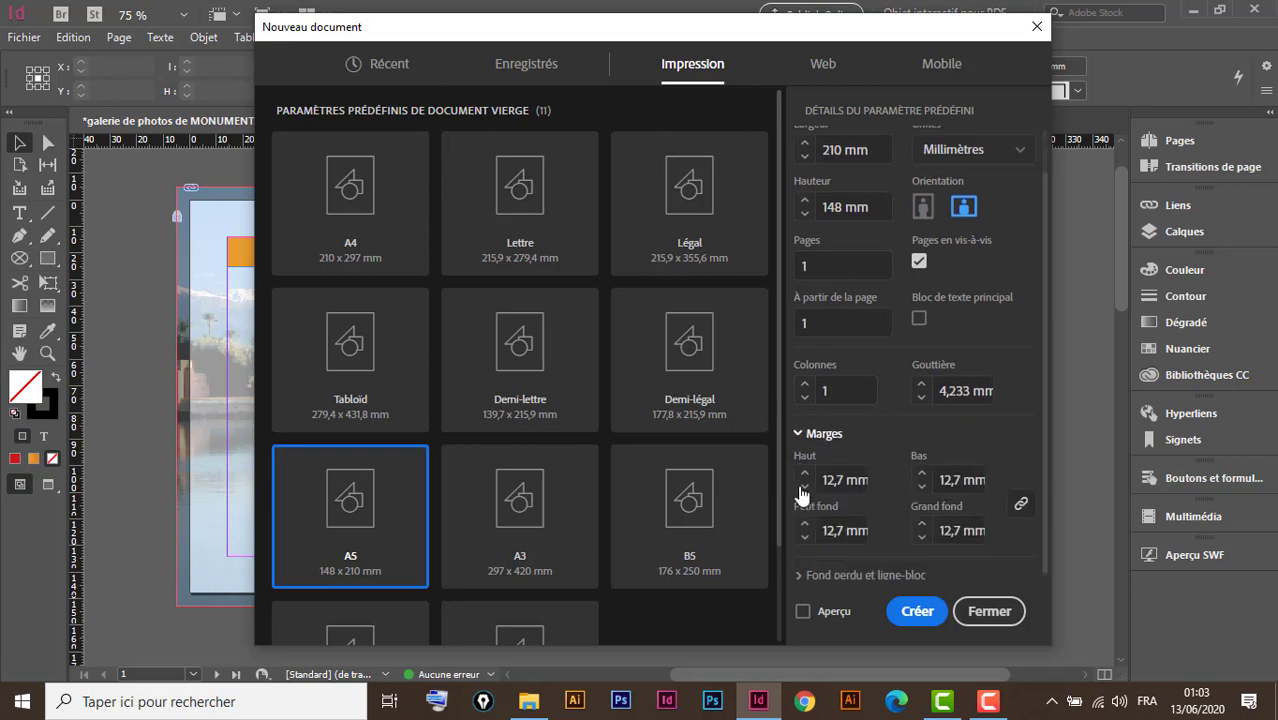
{"action": "left_click", "coordinate": [805, 471]}
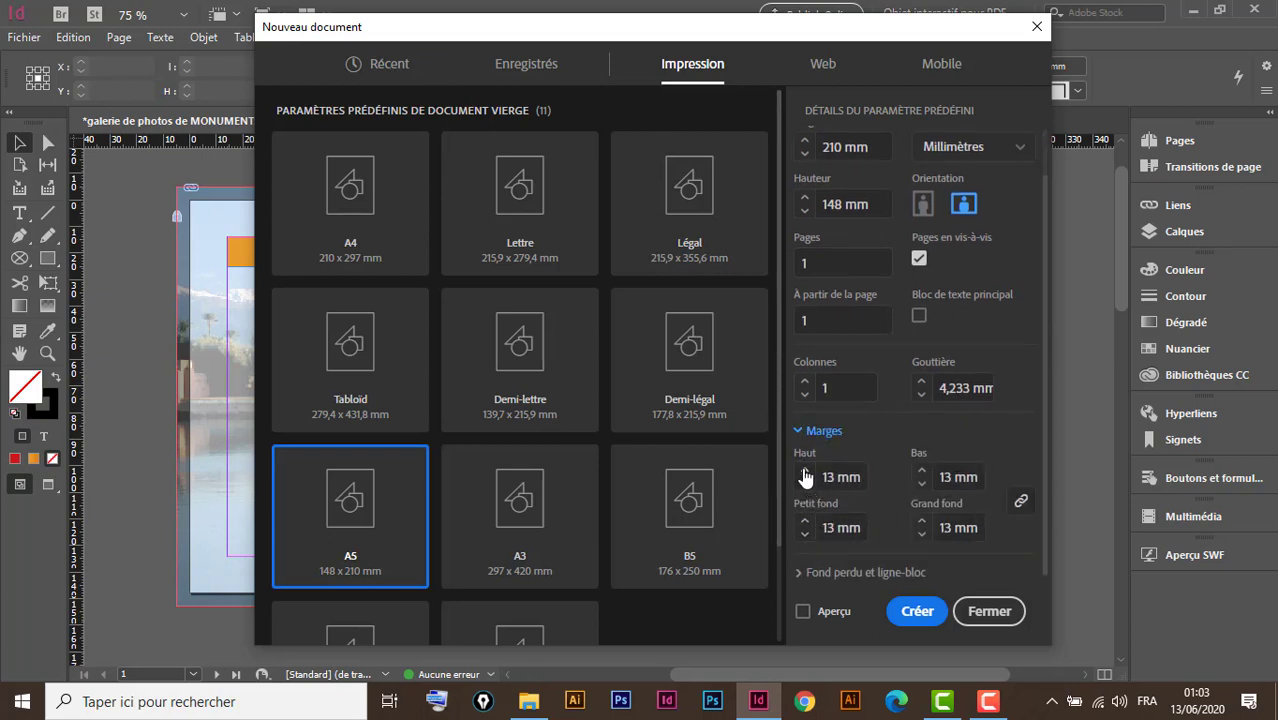
{"action": "left_click", "coordinate": [802, 576]}
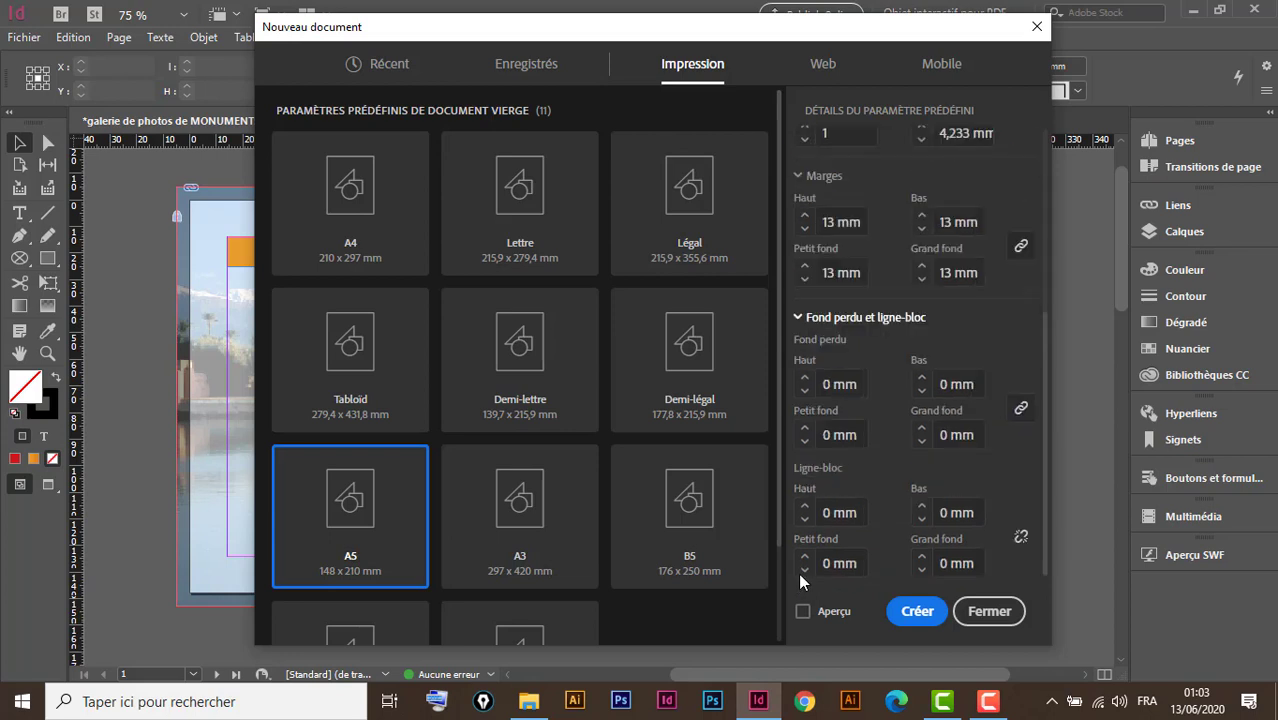
{"action": "left_click", "coordinate": [805, 380]}
{"action": "left_click", "coordinate": [805, 380]}
{"action": "left_click", "coordinate": [805, 380]}
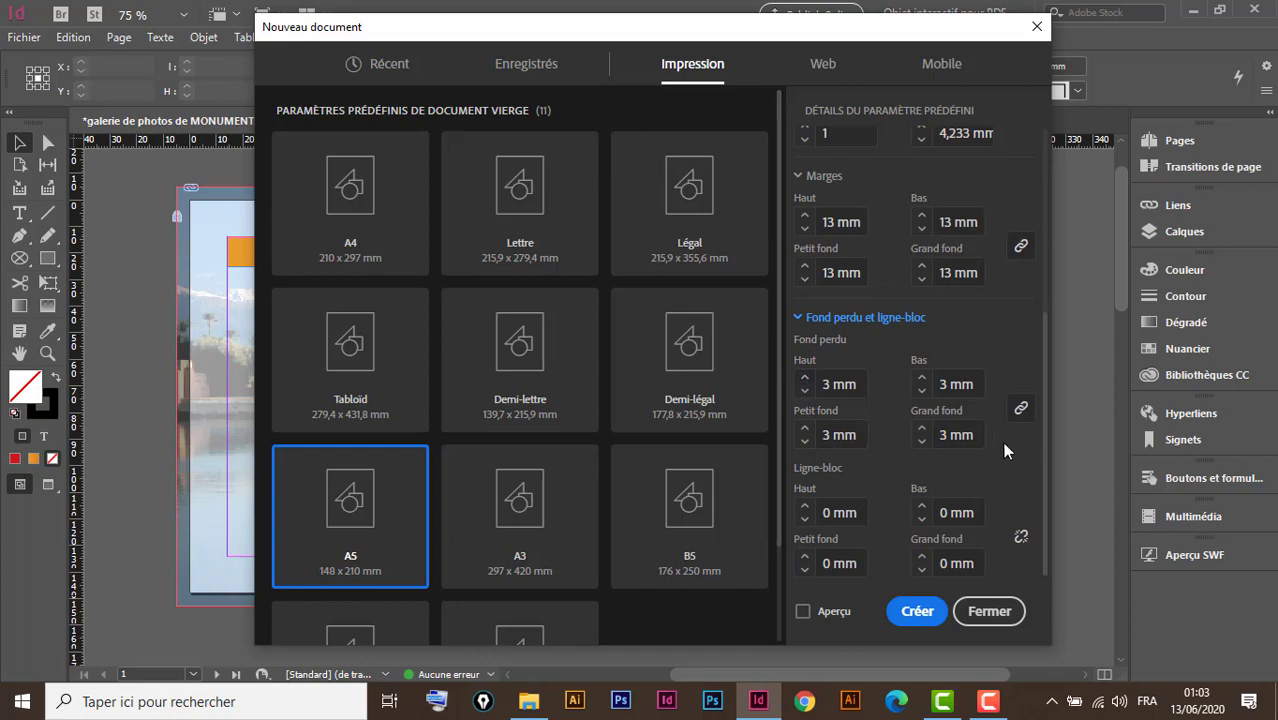
{"action": "left_click", "coordinate": [918, 612]}
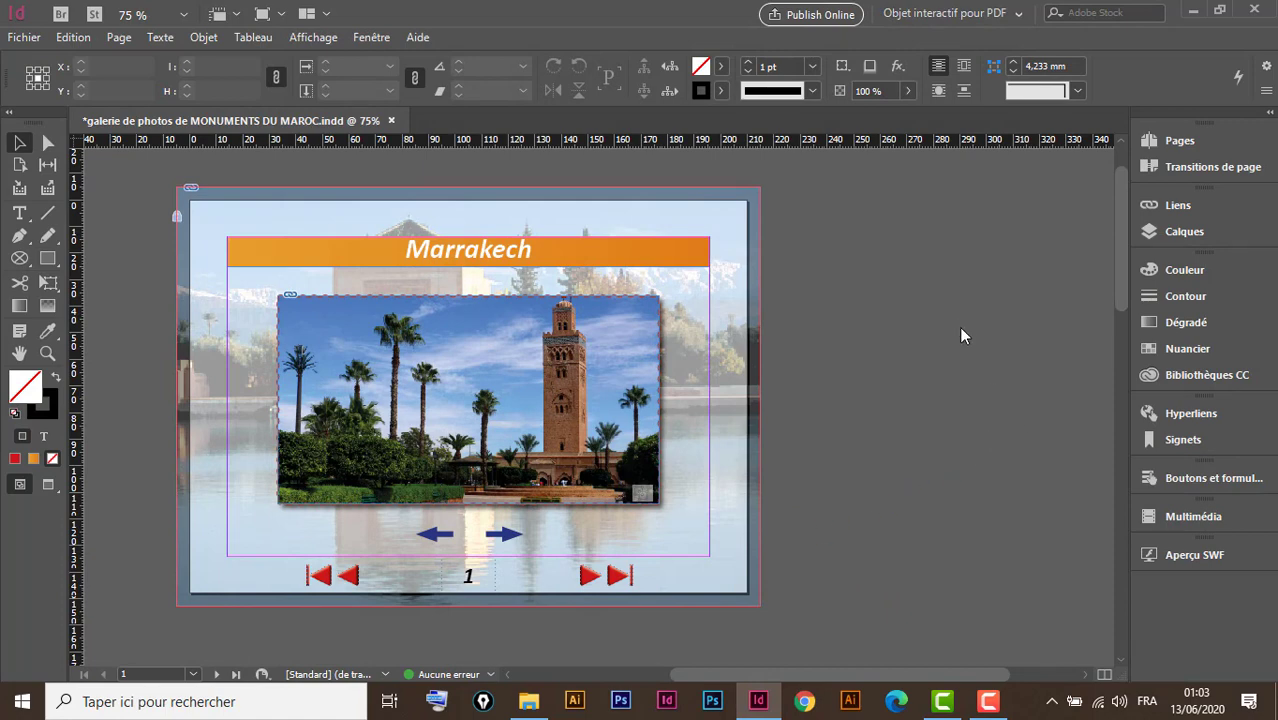
Add two pages after page 1, and undo the addition of an extra fourth page
{"action": "left_click", "coordinate": [1196, 139]}
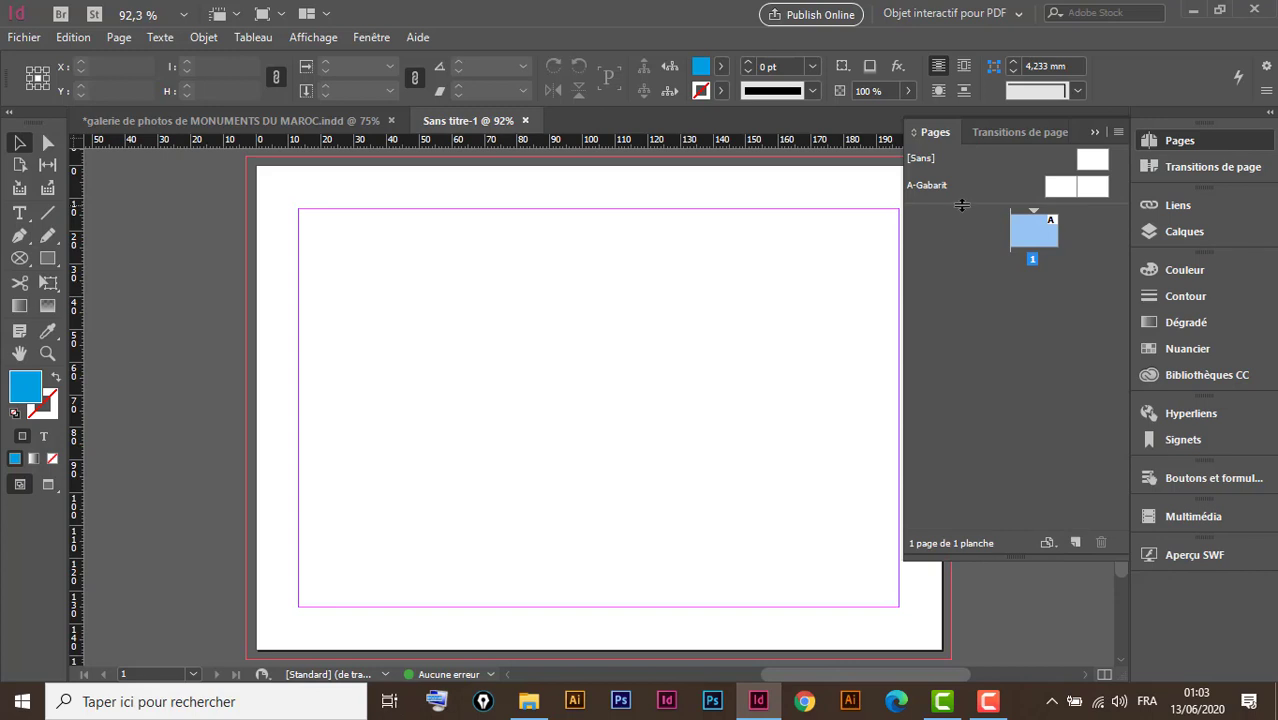
{"action": "left_click_drag", "start_coordinate": [961, 205], "coordinate": [961, 222]}
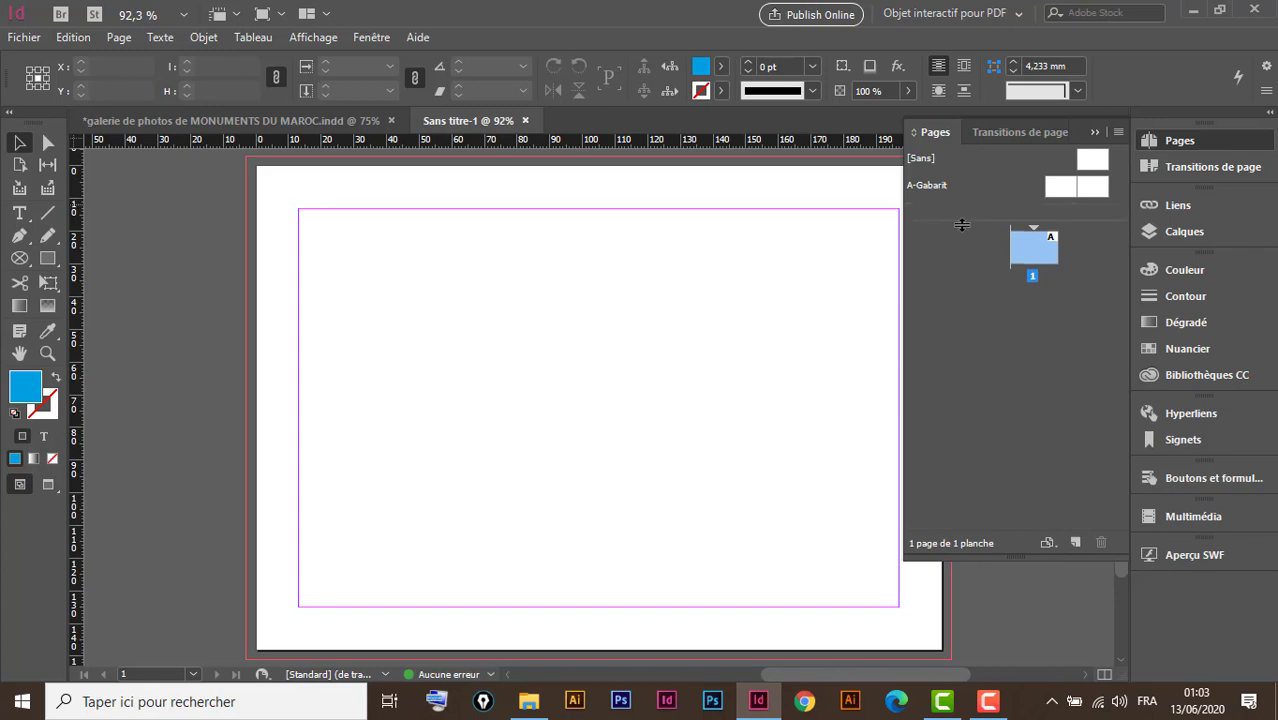
{"action": "left_click", "coordinate": [1076, 544]}
{"action": "left_click", "coordinate": [1076, 544]}
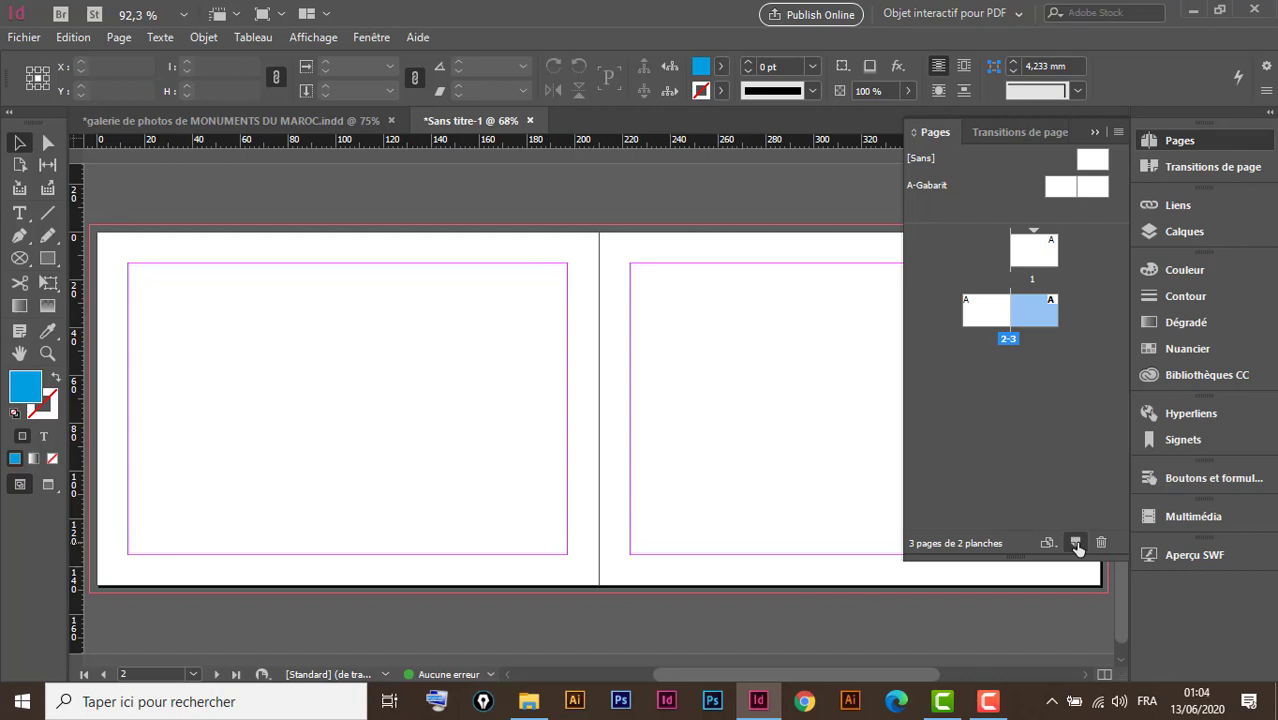
{"action": "left_click", "coordinate": [1076, 543]}
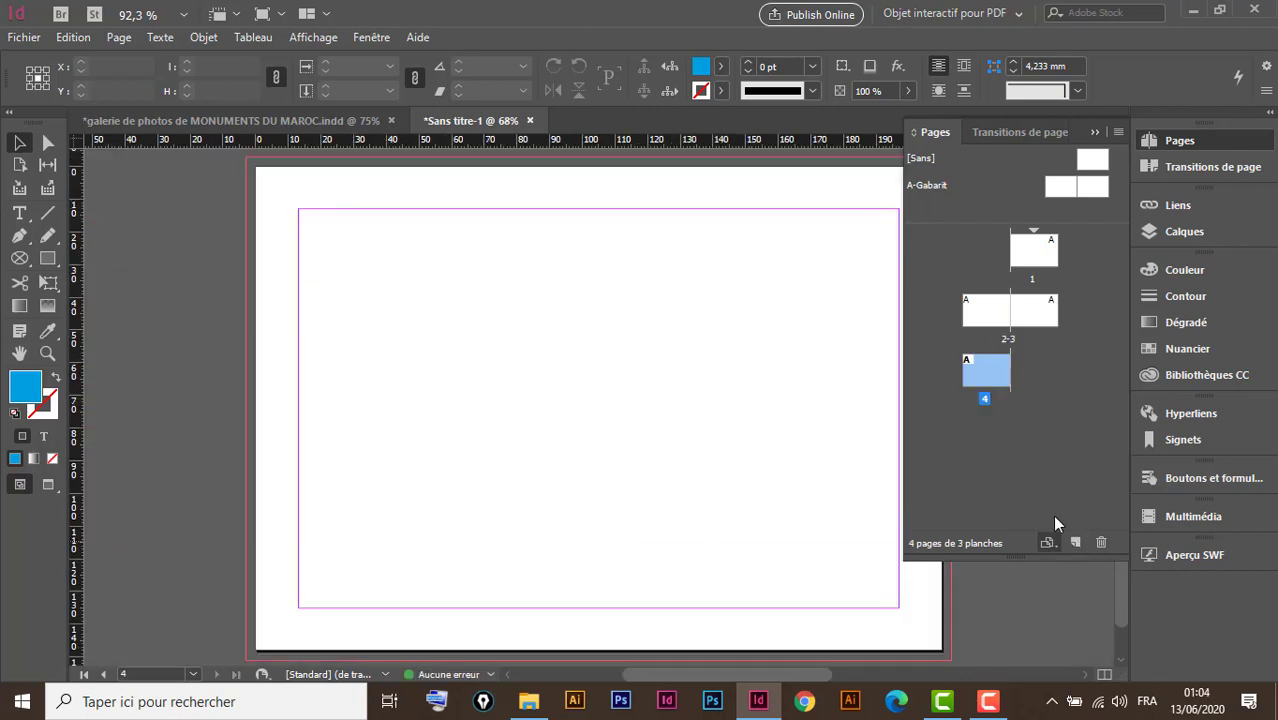
{"action": "key", "text": "ctrl+z"}
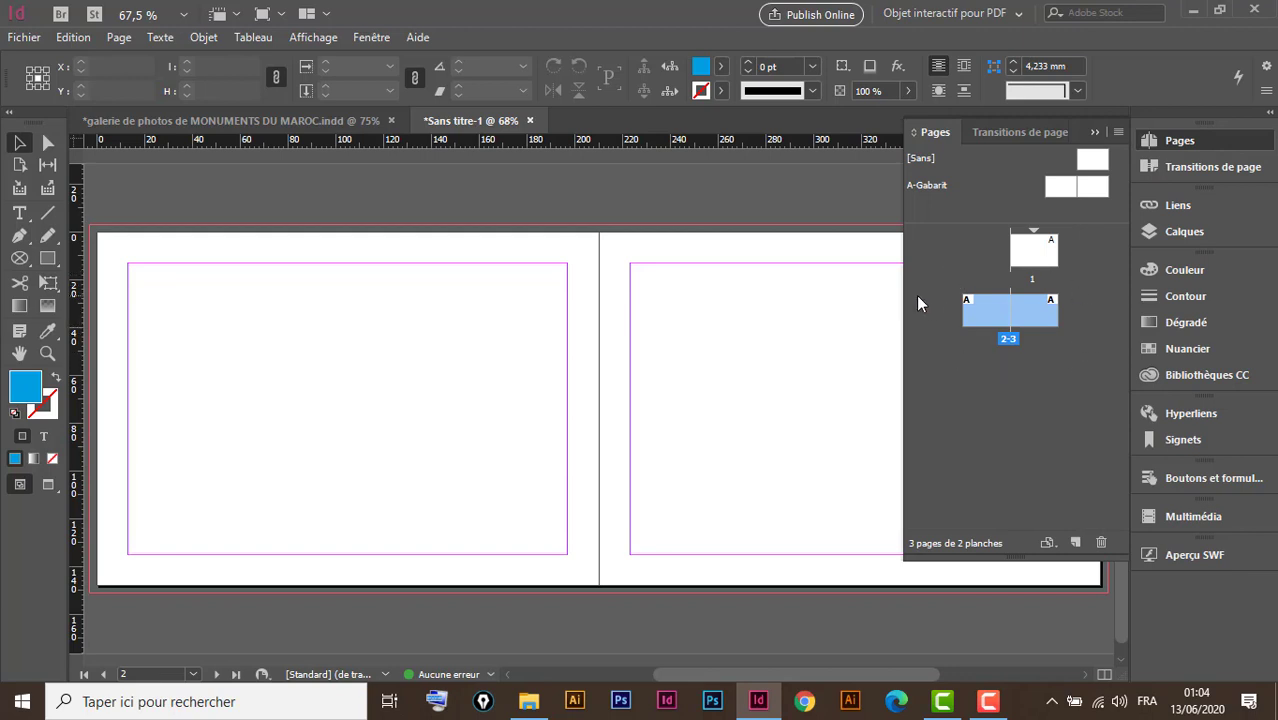
Turn off facing pages in the document setup so the three pages become single pages
{"action": "left_click", "coordinate": [24, 38]}
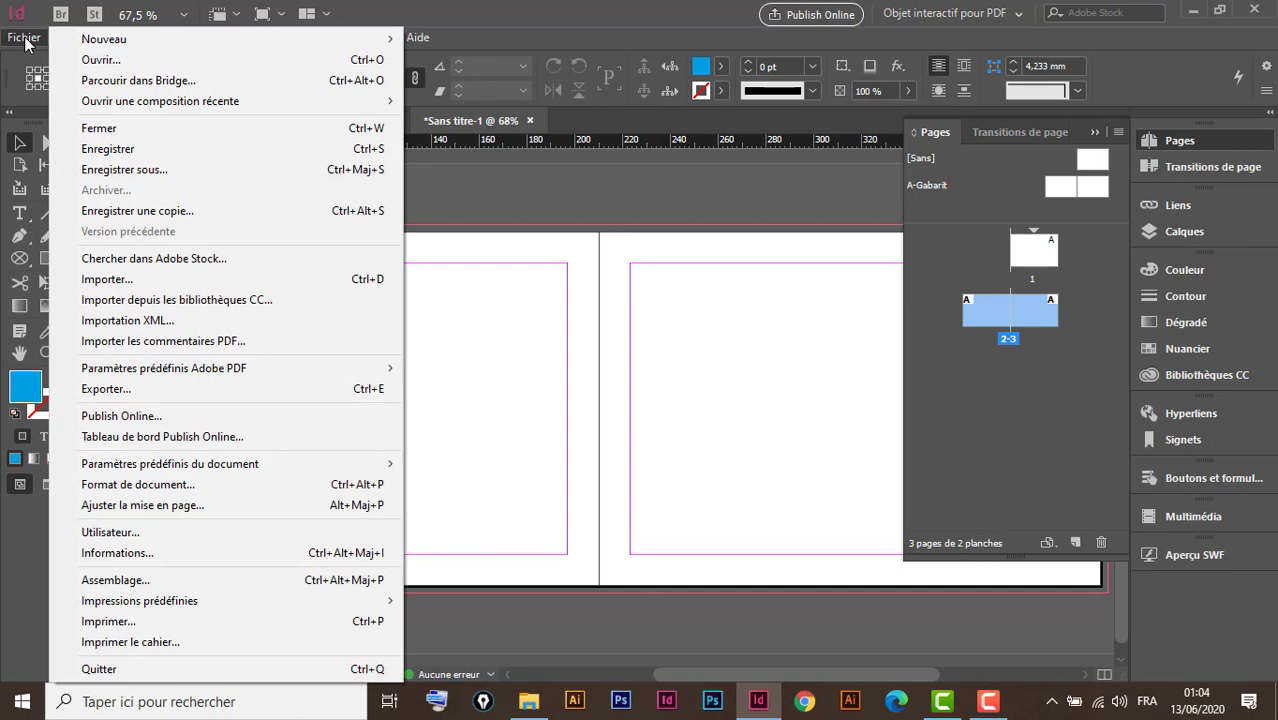
{"action": "left_click", "coordinate": [182, 486]}
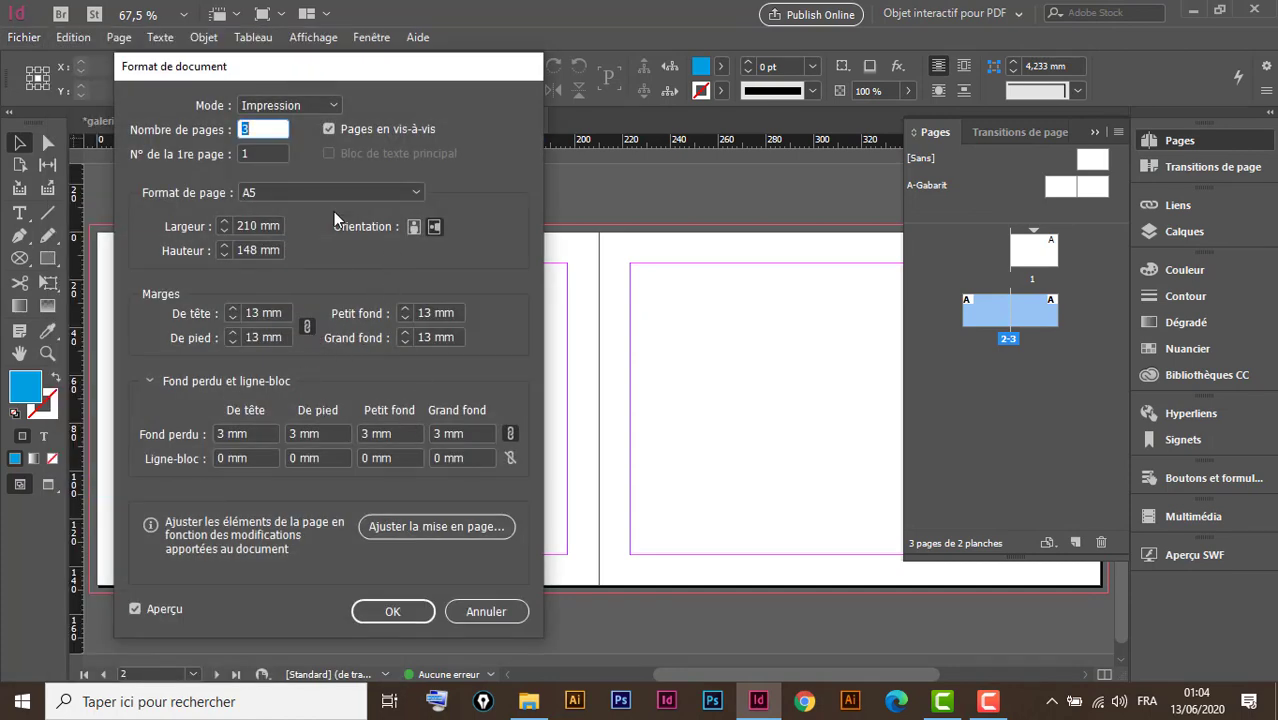
{"action": "left_click", "coordinate": [329, 130]}
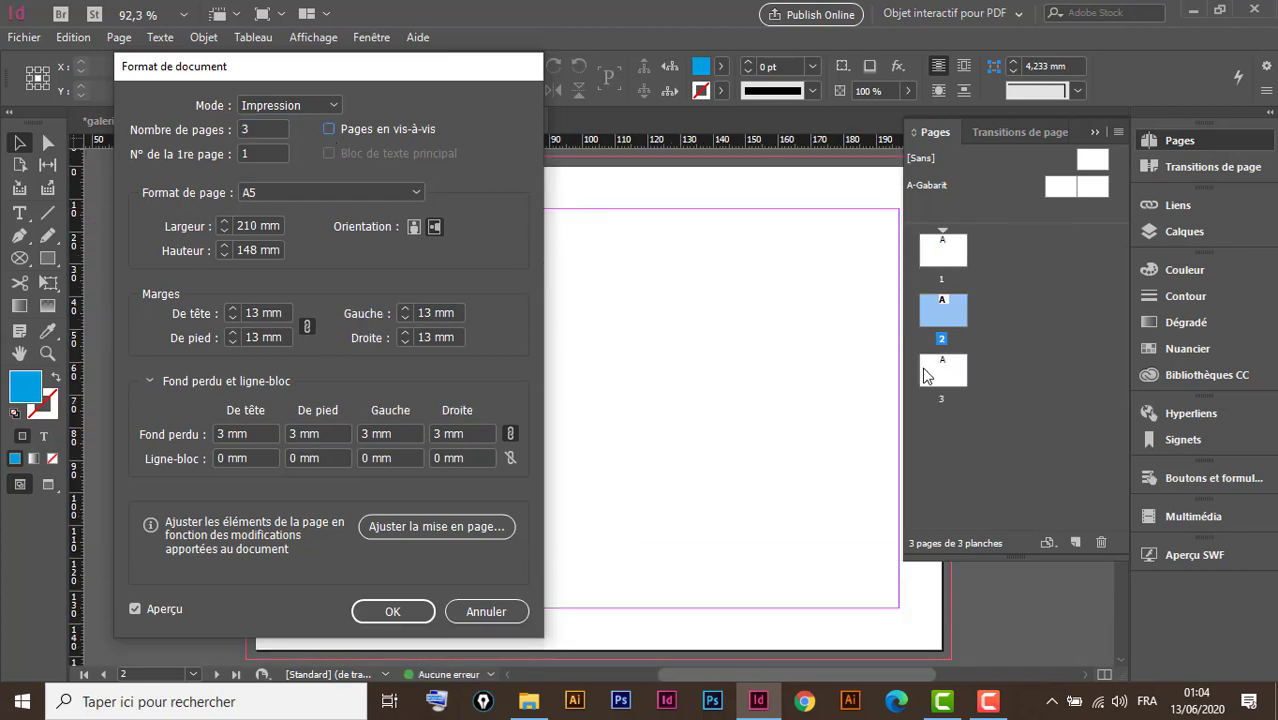
{"action": "left_click", "coordinate": [394, 612]}
Reduce the A-Gabarit master to 1 page in its master options
{"action": "double_click", "coordinate": [938, 187]}
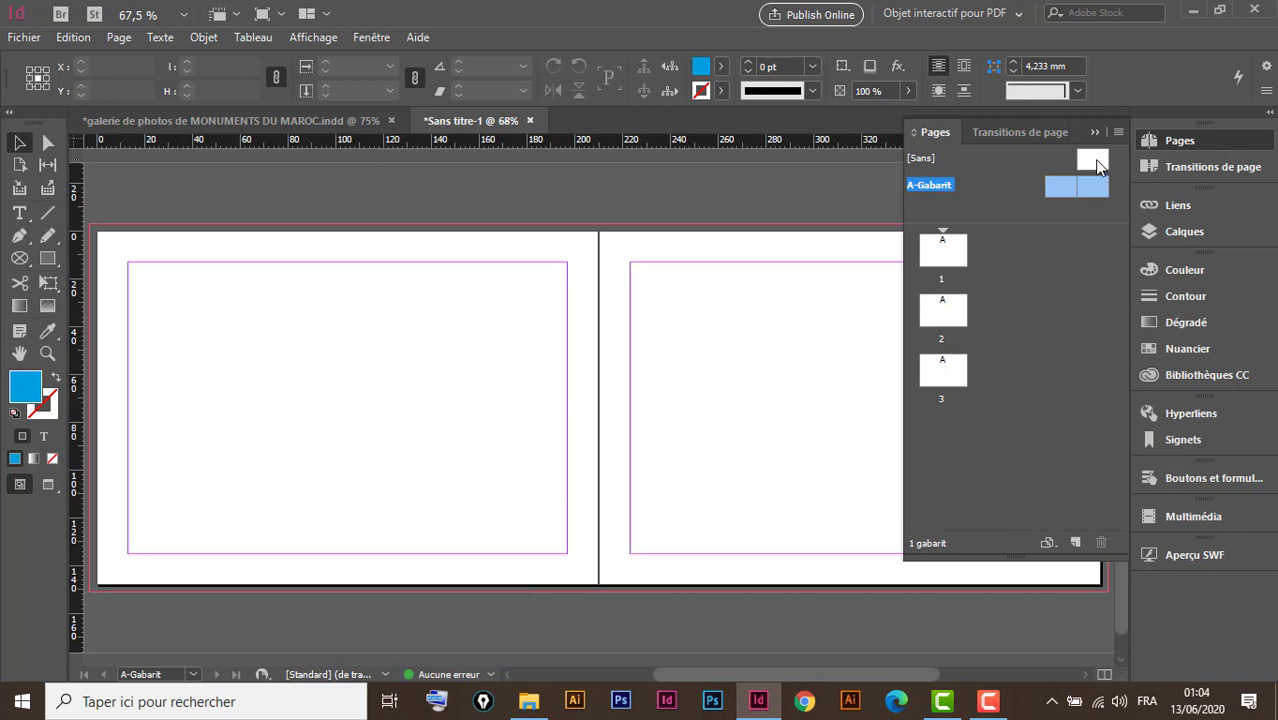
{"action": "left_click", "coordinate": [1119, 132]}
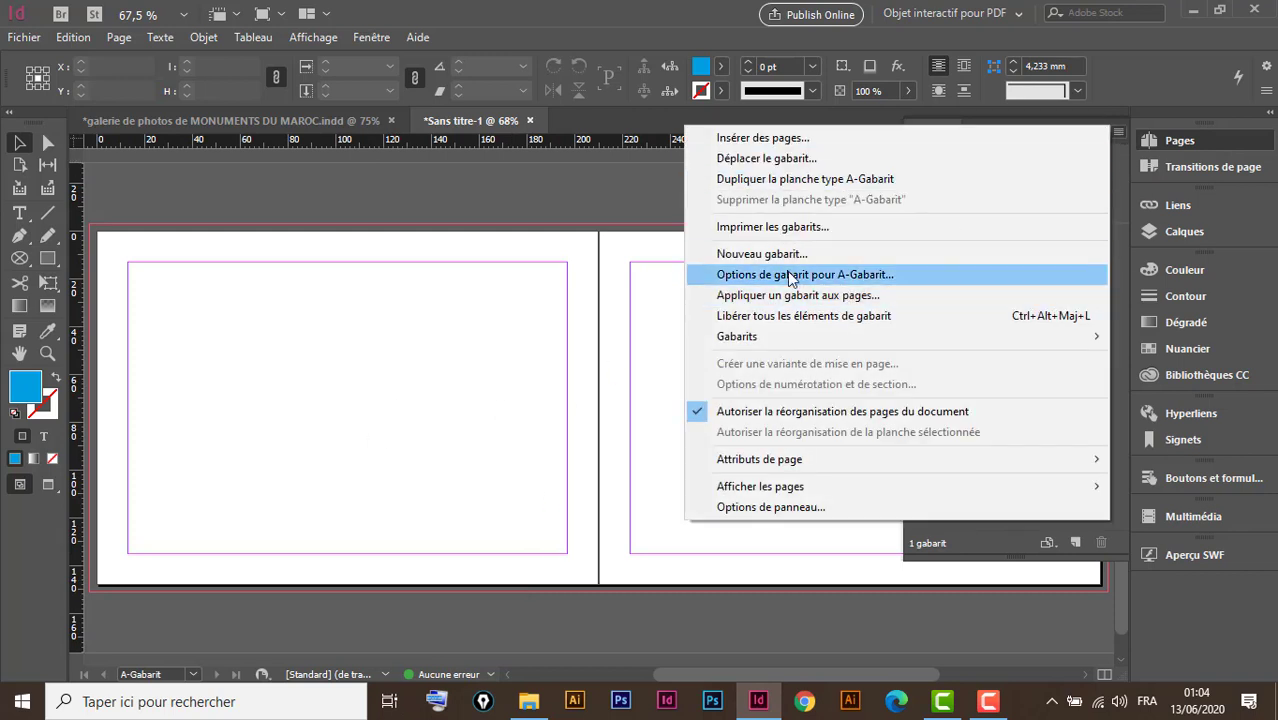
{"action": "left_click", "coordinate": [804, 274]}
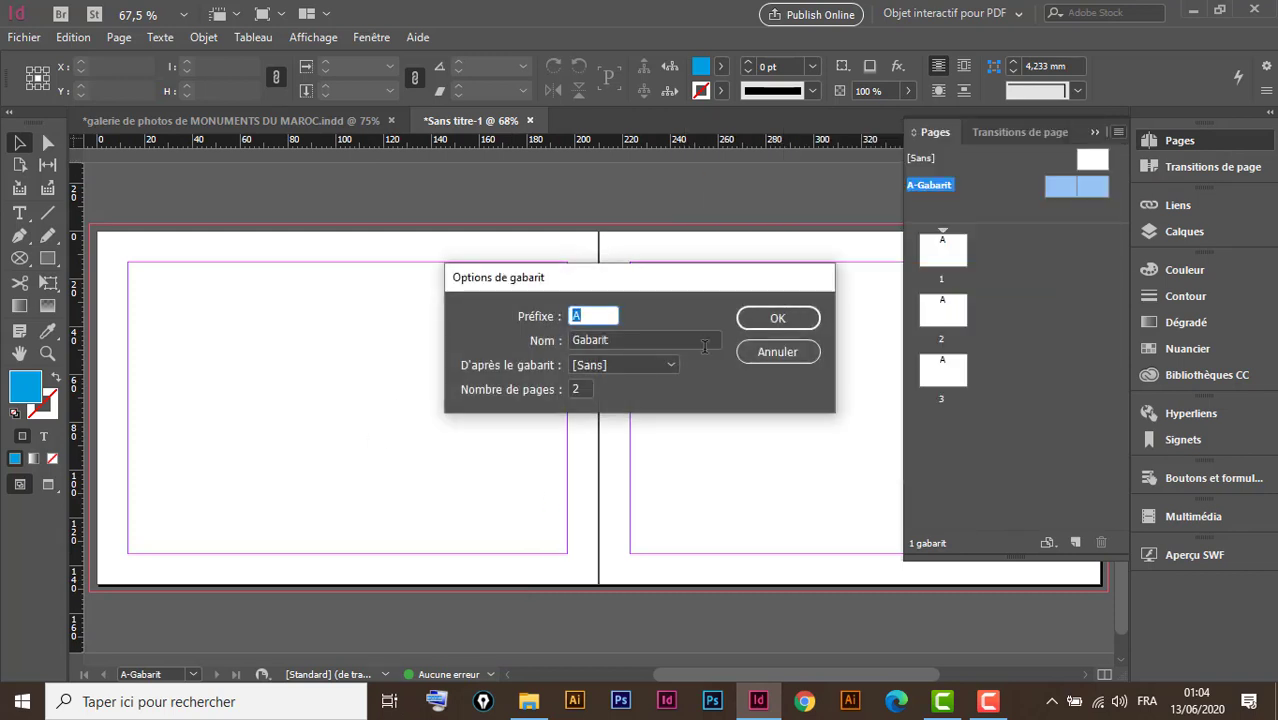
{"action": "double_click", "coordinate": [574, 389]}
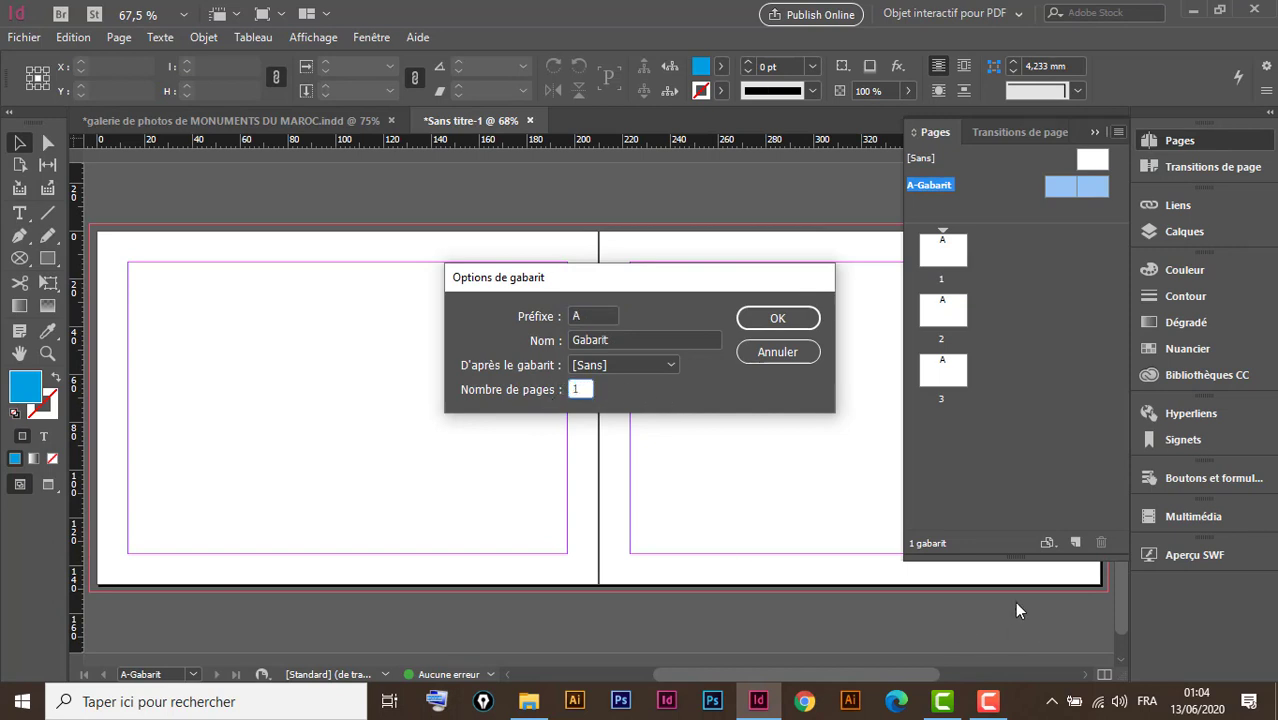
{"action": "type", "text": "1"}
{"action": "left_click", "coordinate": [777, 317]}
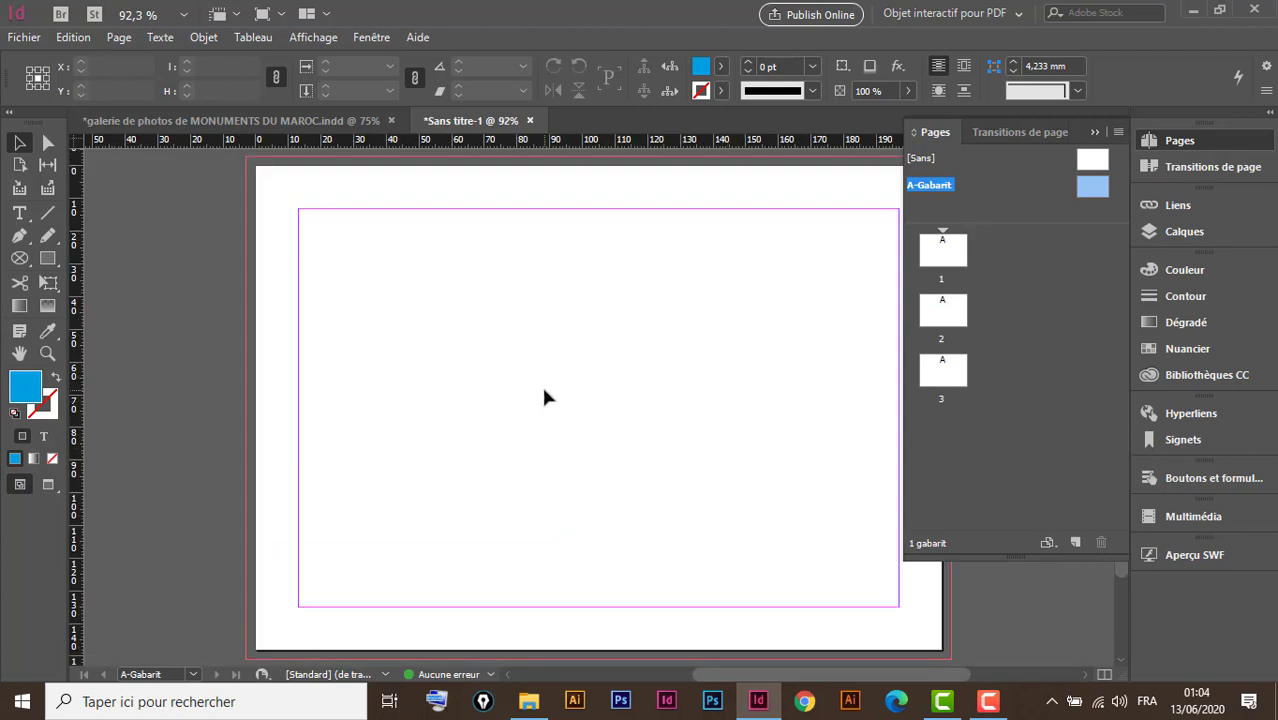
Examine the A-Gabarit master of the finished monuments gallery document, and return to the untitled document
{"action": "left_click", "coordinate": [331, 120]}
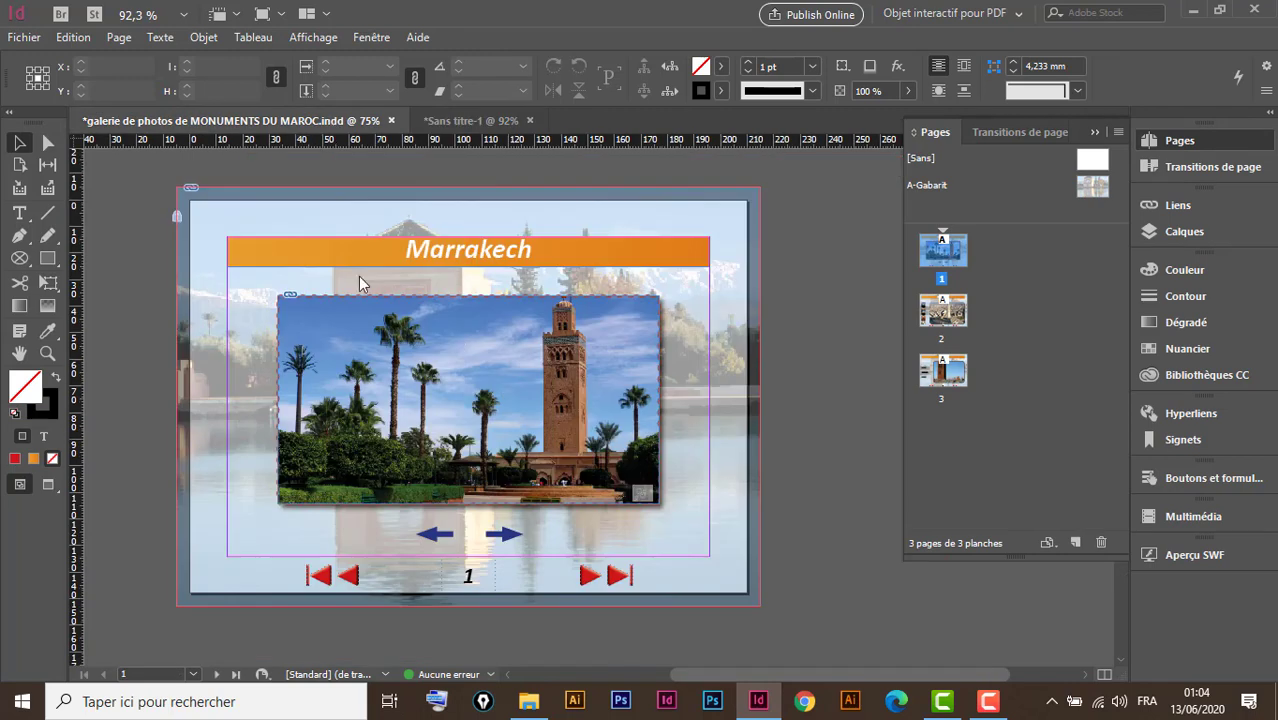
{"action": "double_click", "coordinate": [942, 186]}
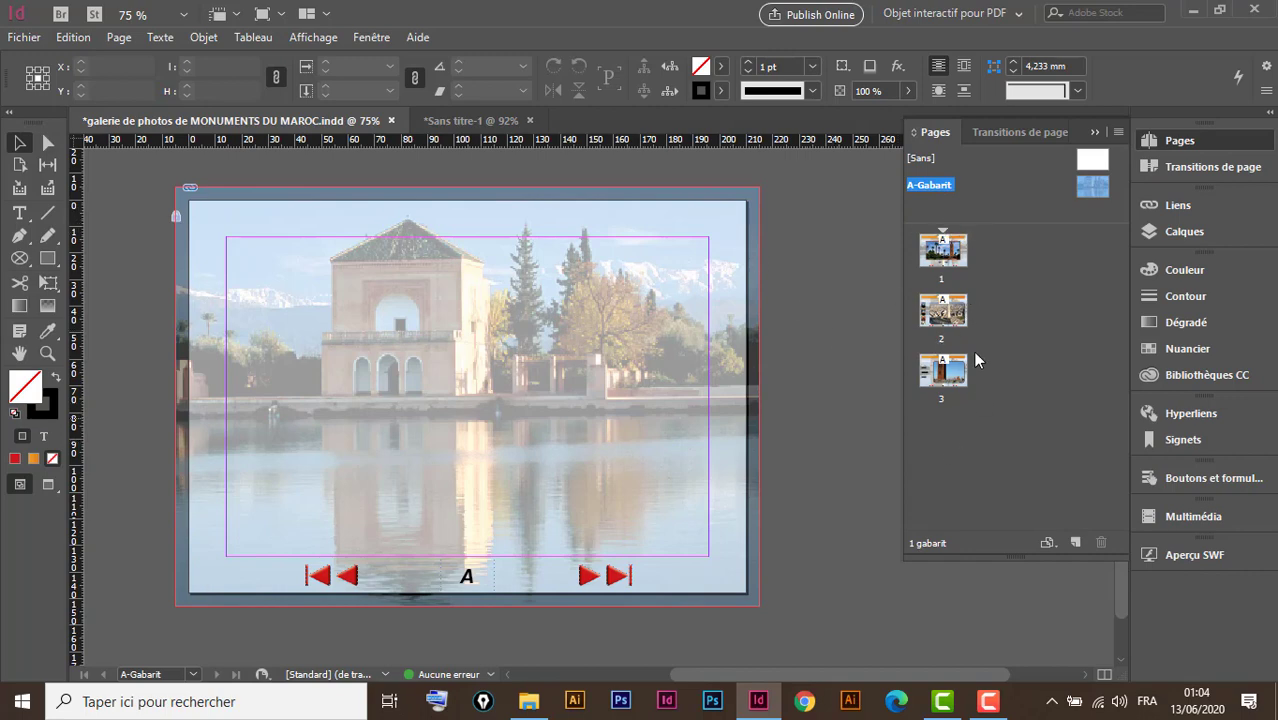
{"action": "left_click", "coordinate": [479, 120]}
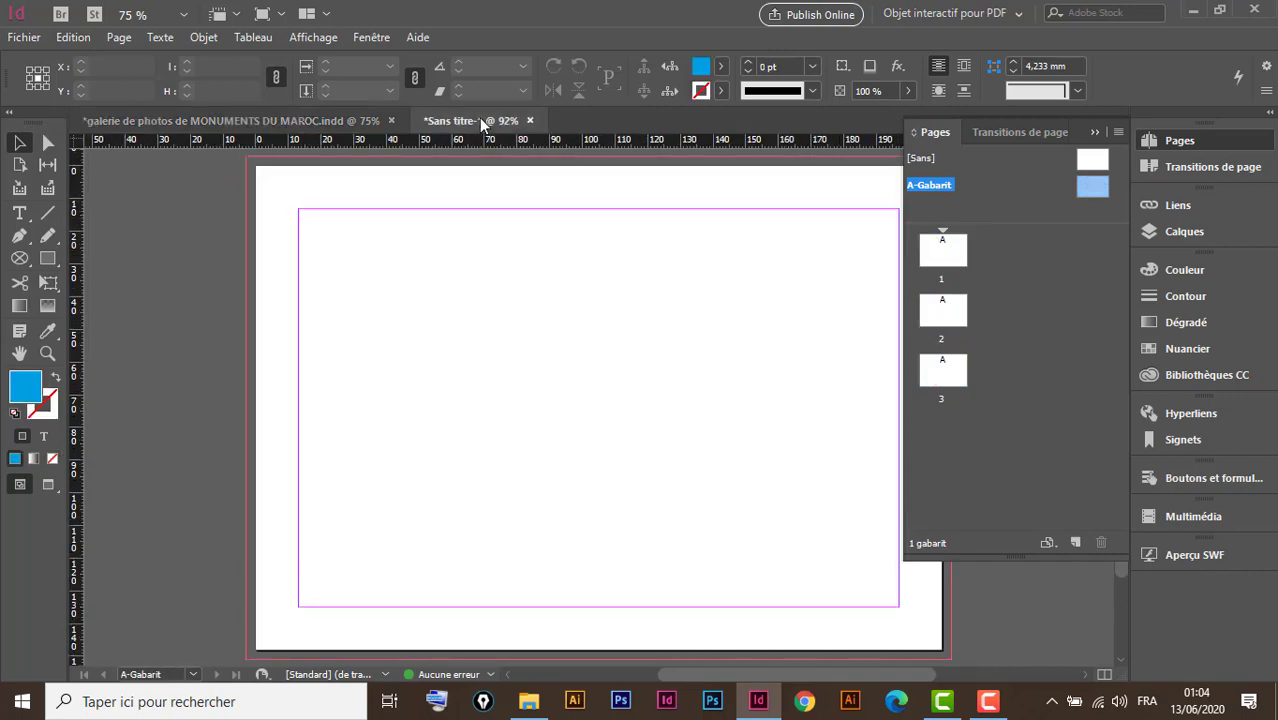
Place the Marrakech-La-Menara image on the A-Gabarit master in a frame spanning the whole page out to the bleed edges
{"action": "double_click", "coordinate": [1091, 187]}
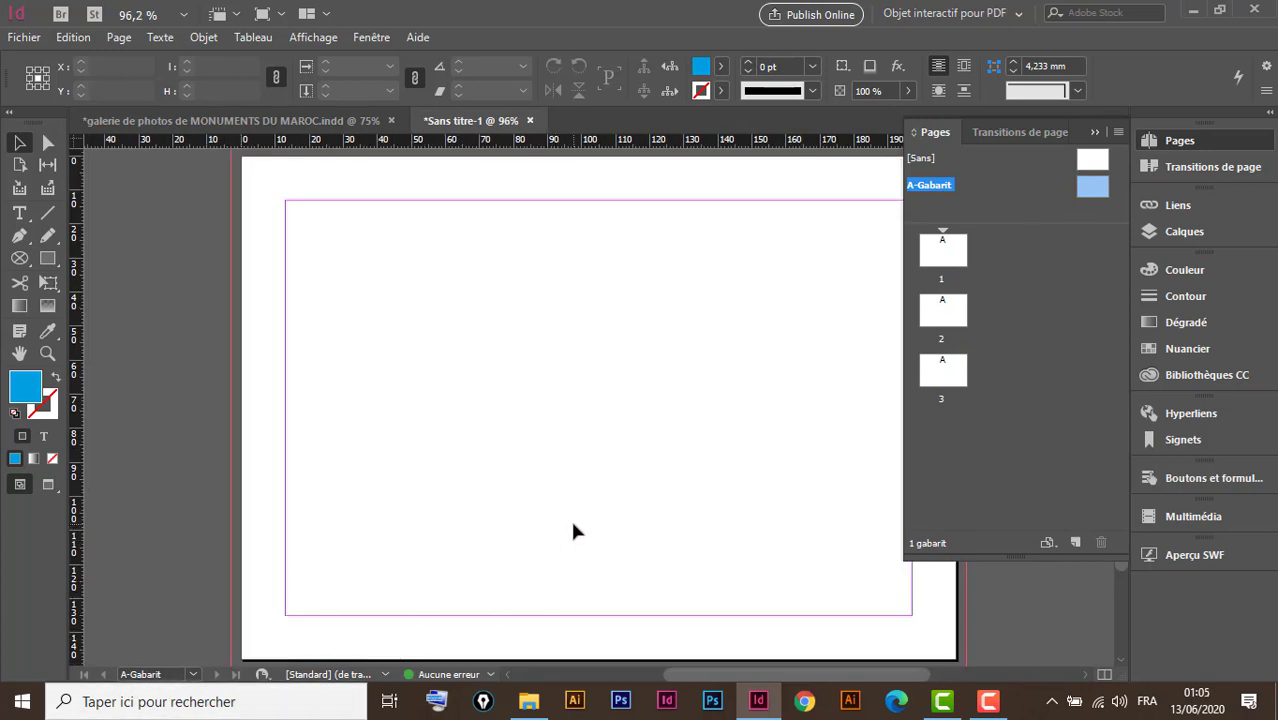
{"action": "left_click", "coordinate": [1094, 132]}
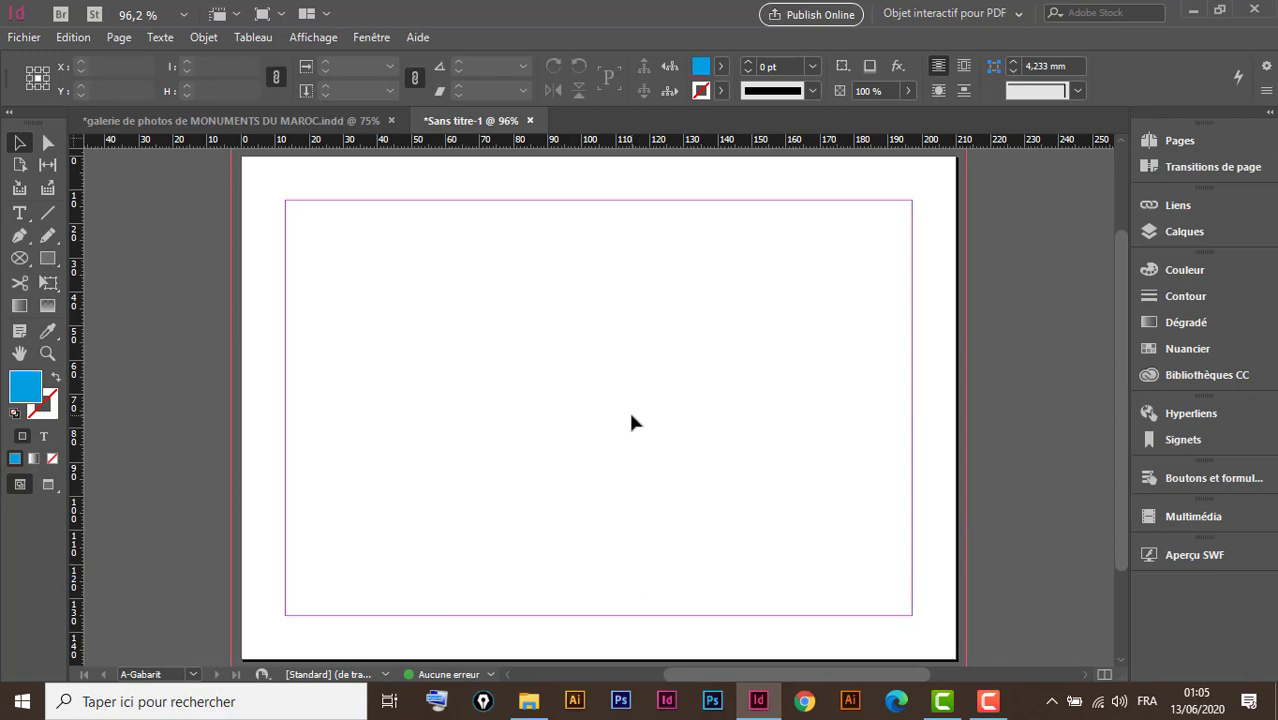
{"action": "key", "text": "ctrl+d"}
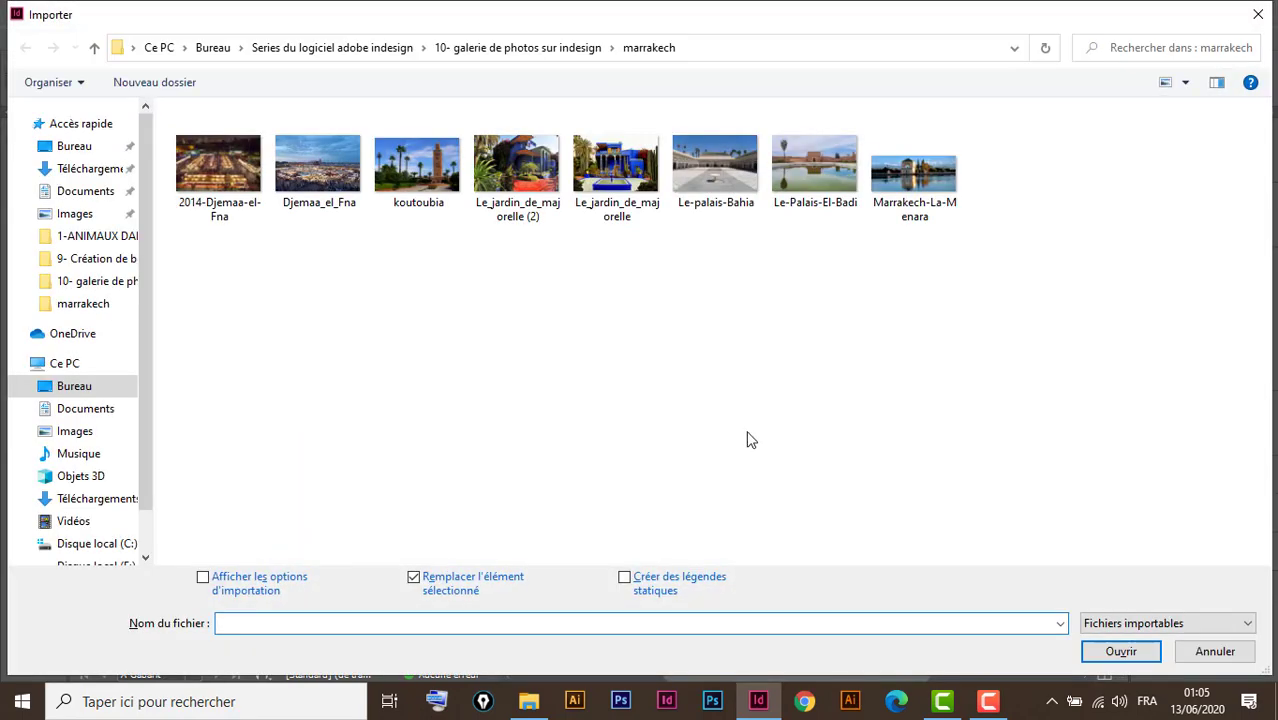
{"action": "left_click", "coordinate": [924, 208]}
{"action": "left_click", "coordinate": [1118, 654]}
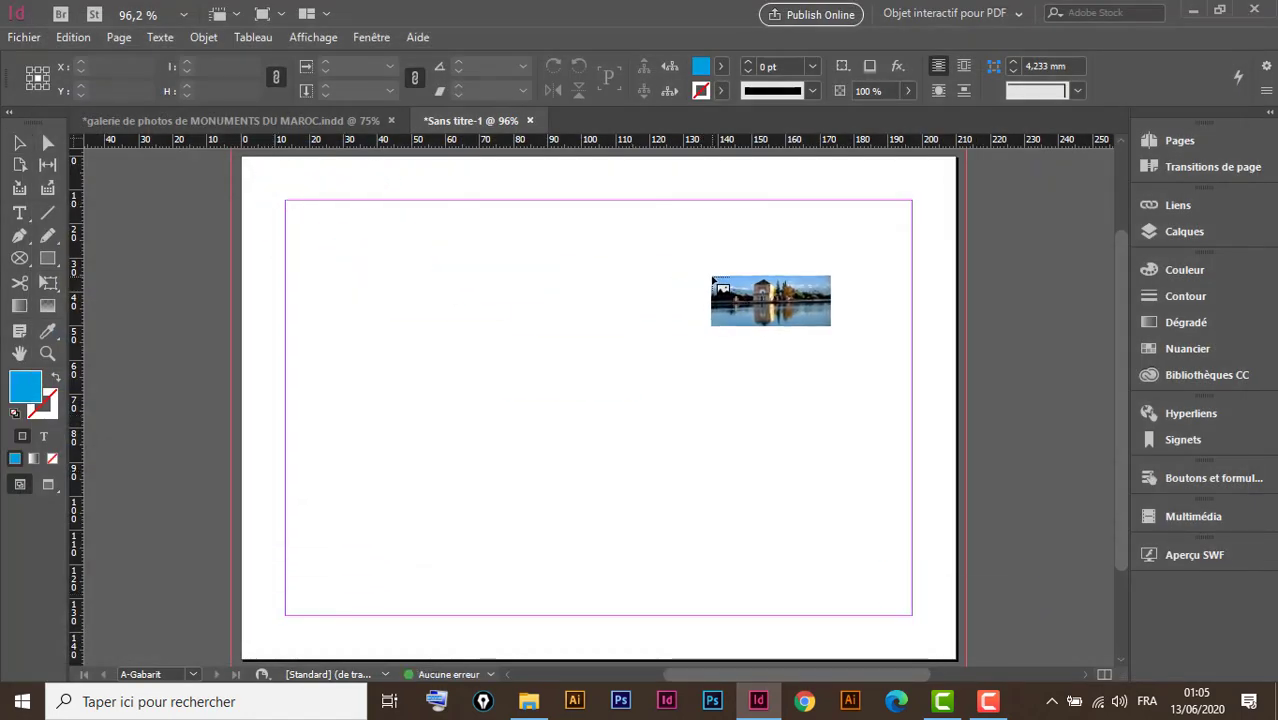
{"action": "key", "text": "ctrl+minus"}
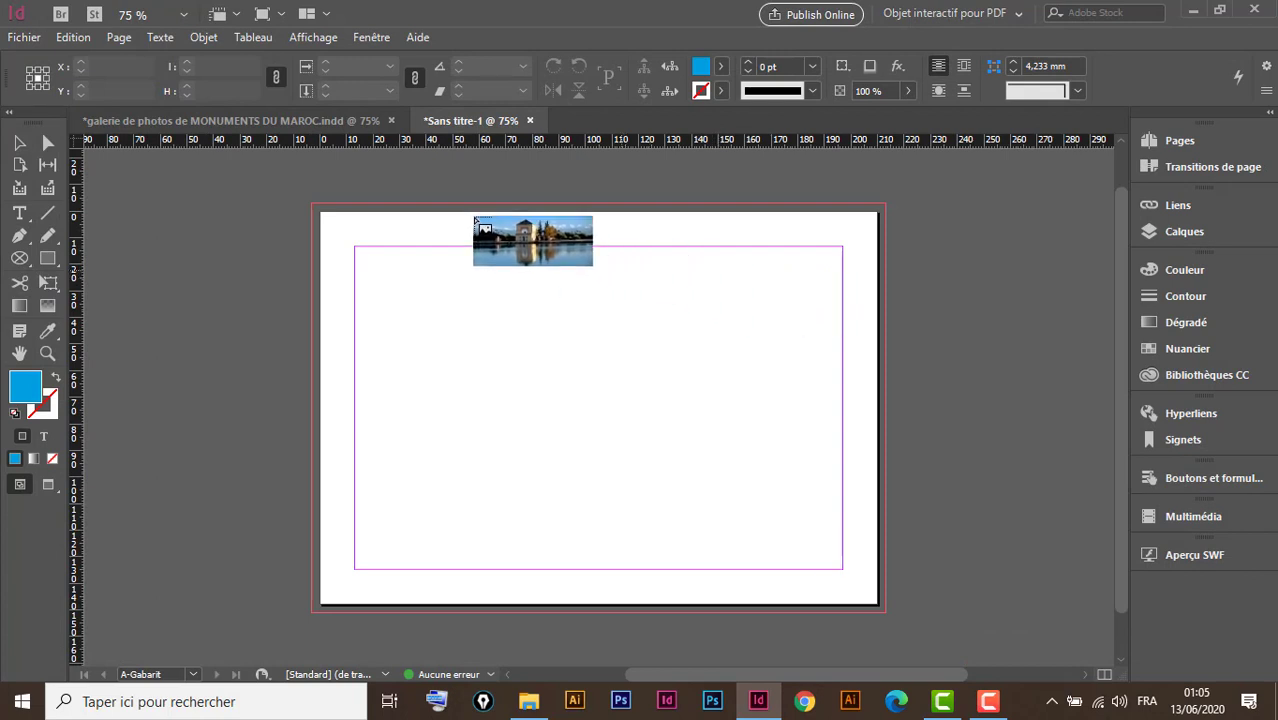
{"action": "left_click_drag", "start_coordinate": [311, 206], "coordinate": [886, 612]}
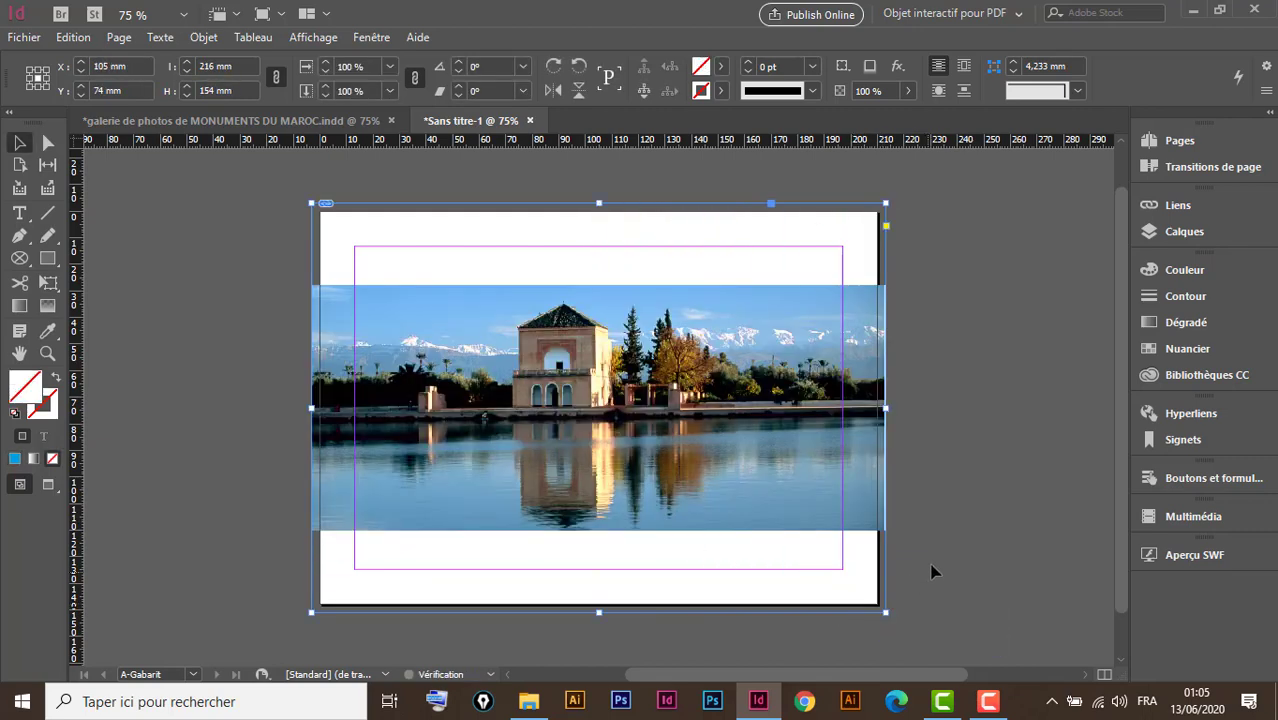
Fill the frame proportionally with the Menara image and lower its opacity to 50%
{"action": "key", "text": "ctrl+alt+shift+c"}
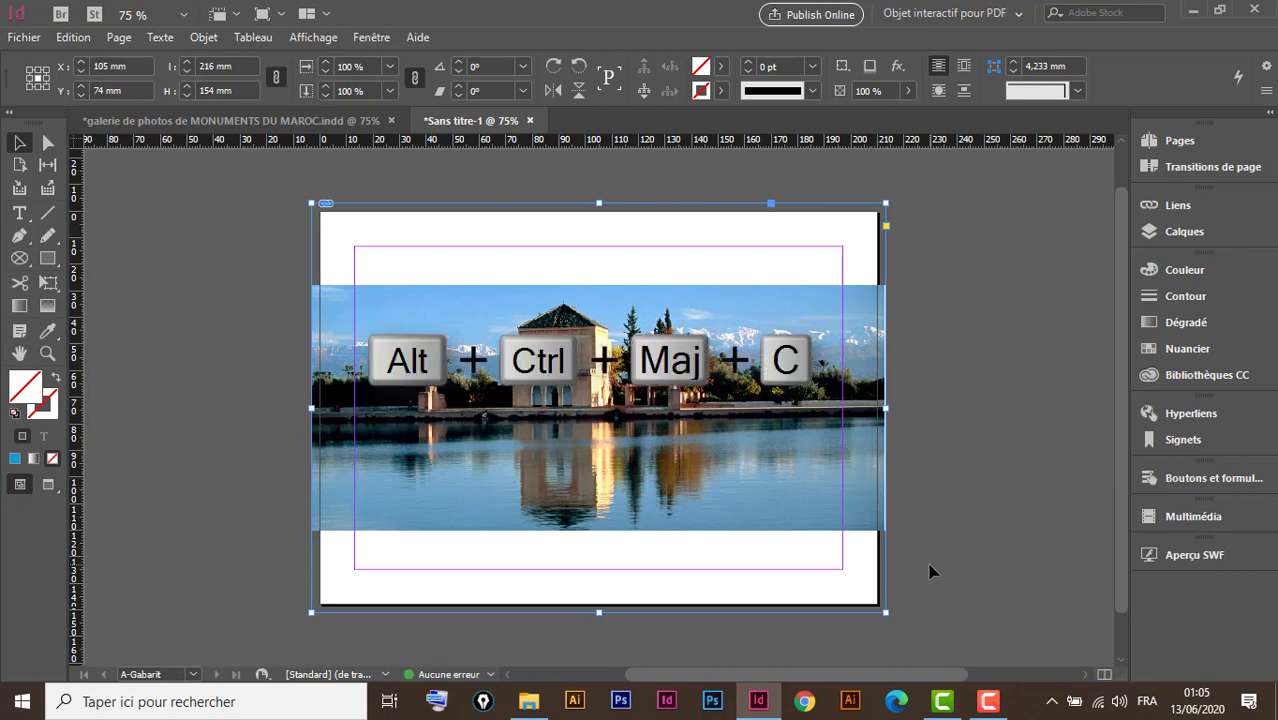
{"action": "key", "text": "ctrl+alt+shift+c"}
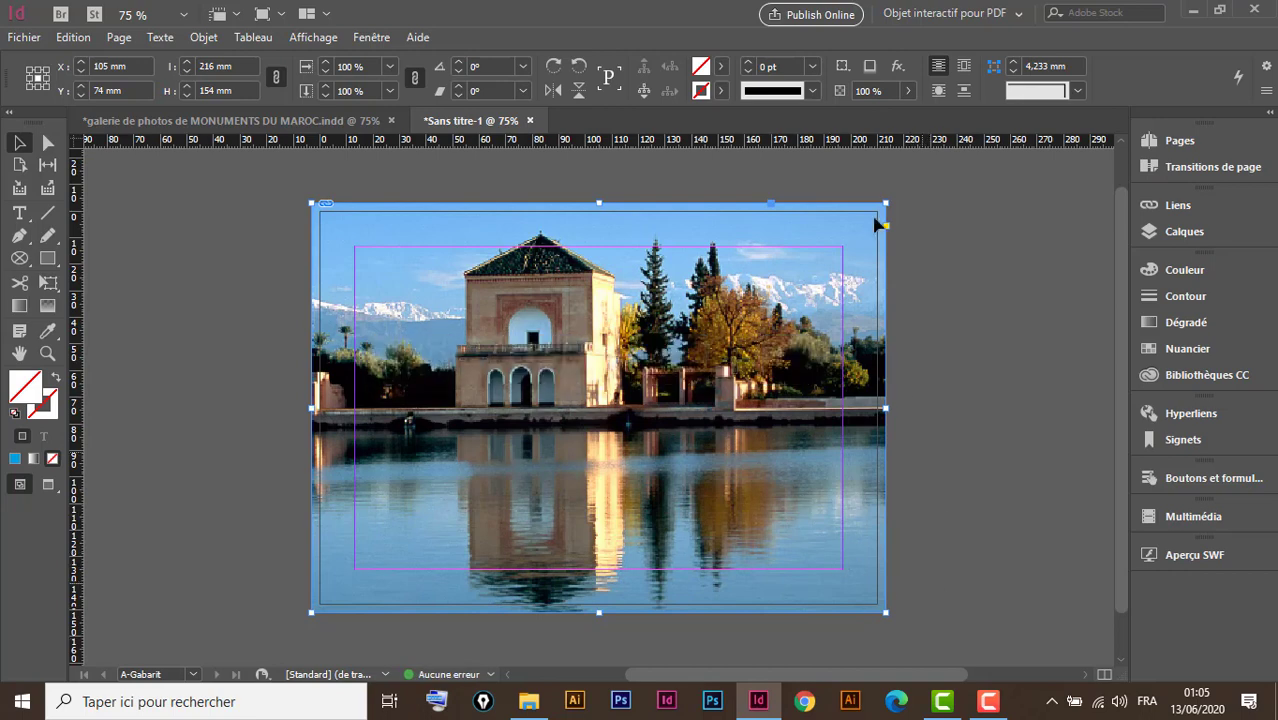
{"action": "left_click", "coordinate": [907, 91]}
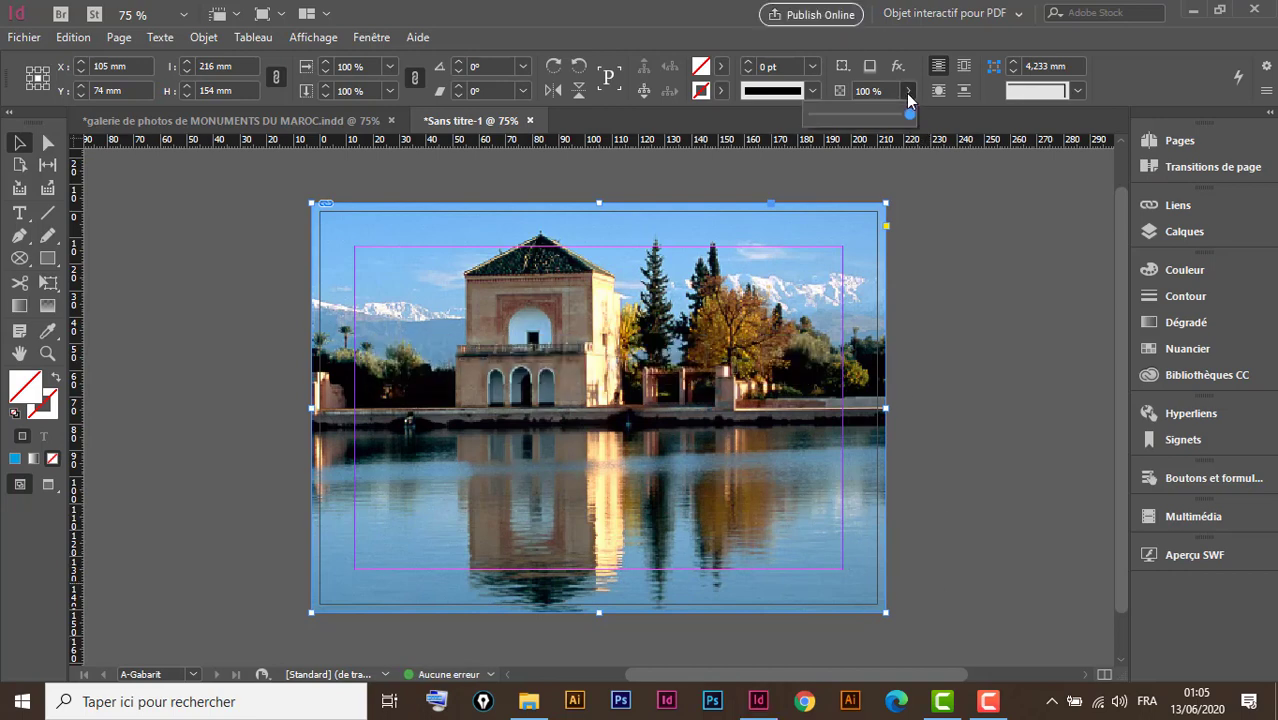
{"action": "left_click_drag", "start_coordinate": [905, 114], "coordinate": [858, 145]}
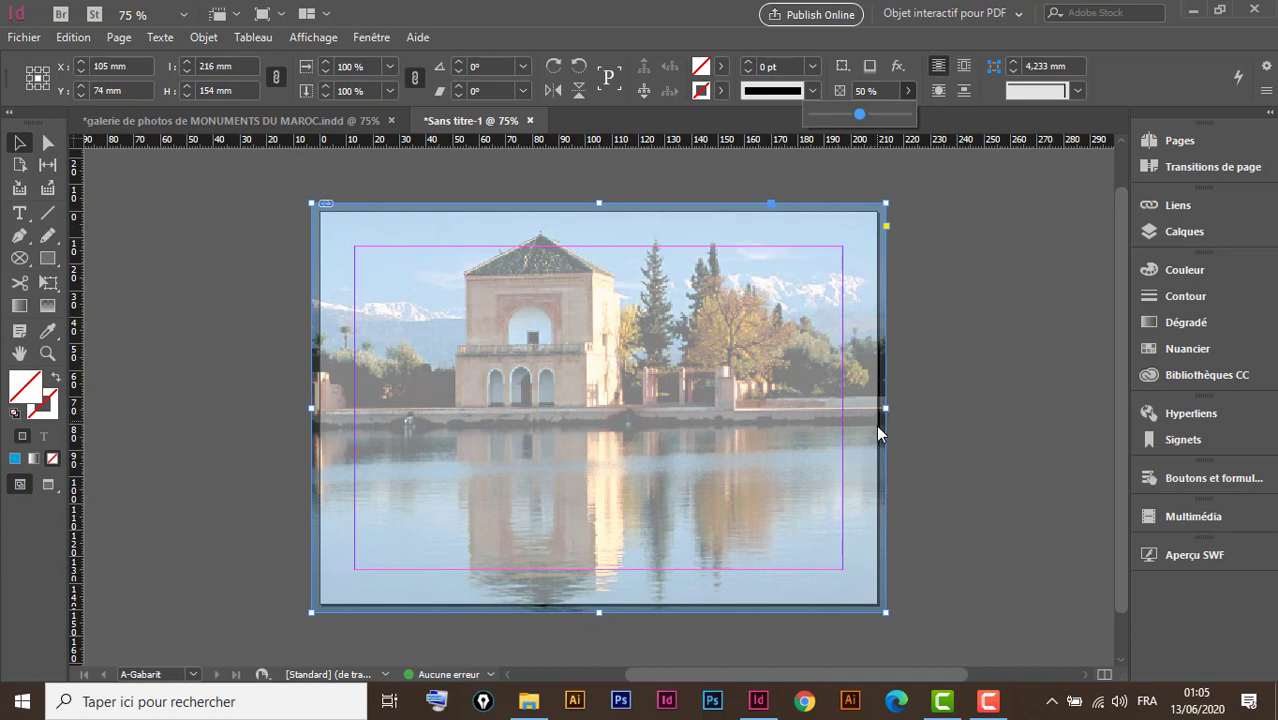
{"action": "left_click", "coordinate": [1174, 143]}
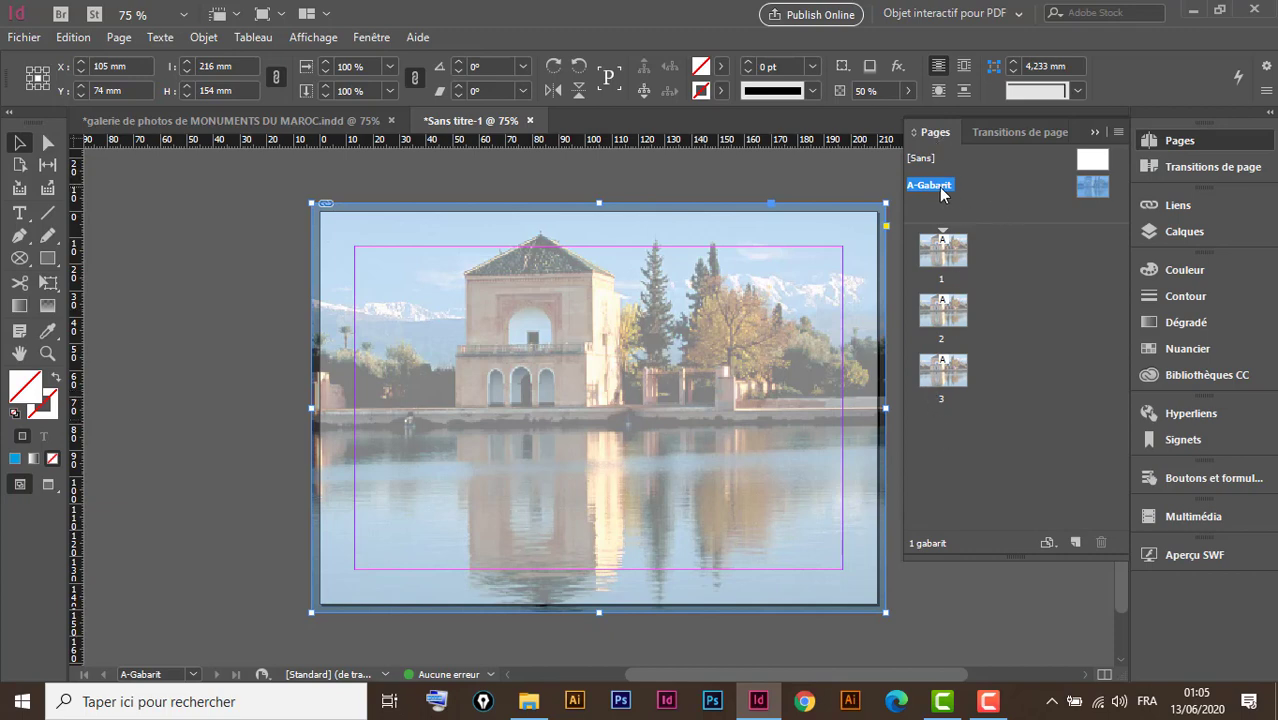
{"action": "left_click", "coordinate": [1094, 132]}
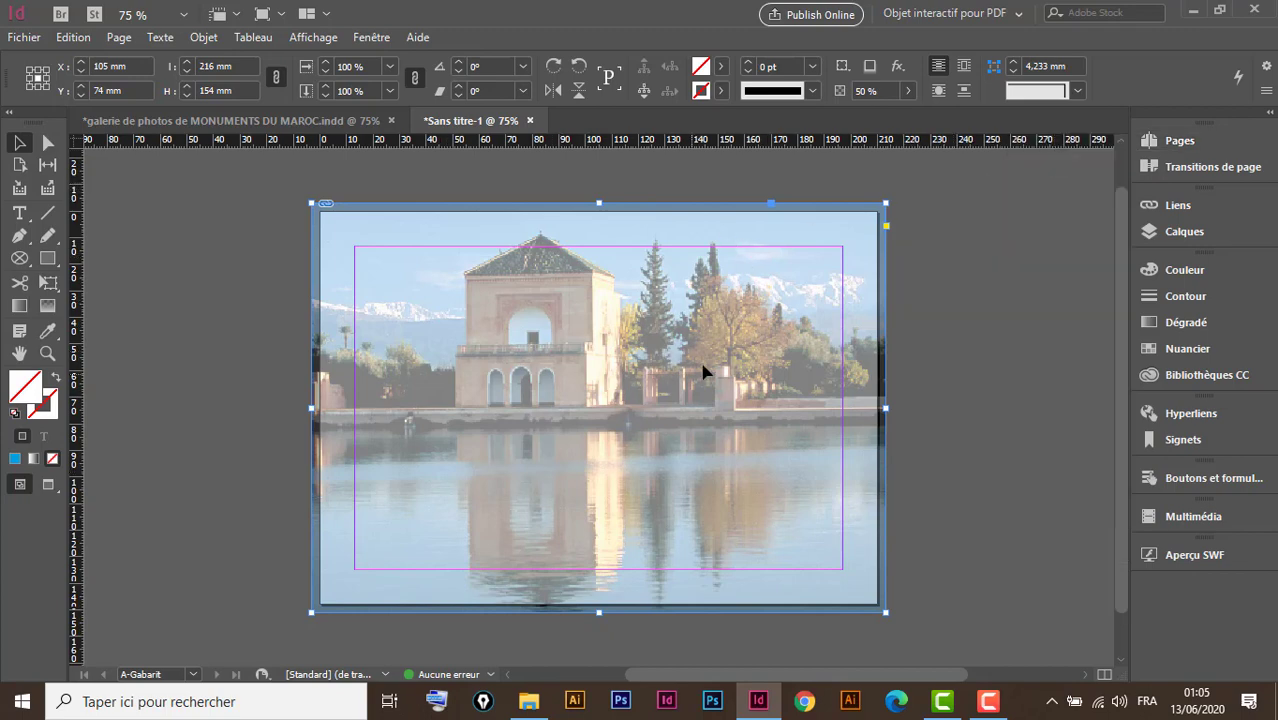
Lock the background image on the master, trying out unlocking it once before locking it again
{"action": "key", "text": "ctrl+l"}
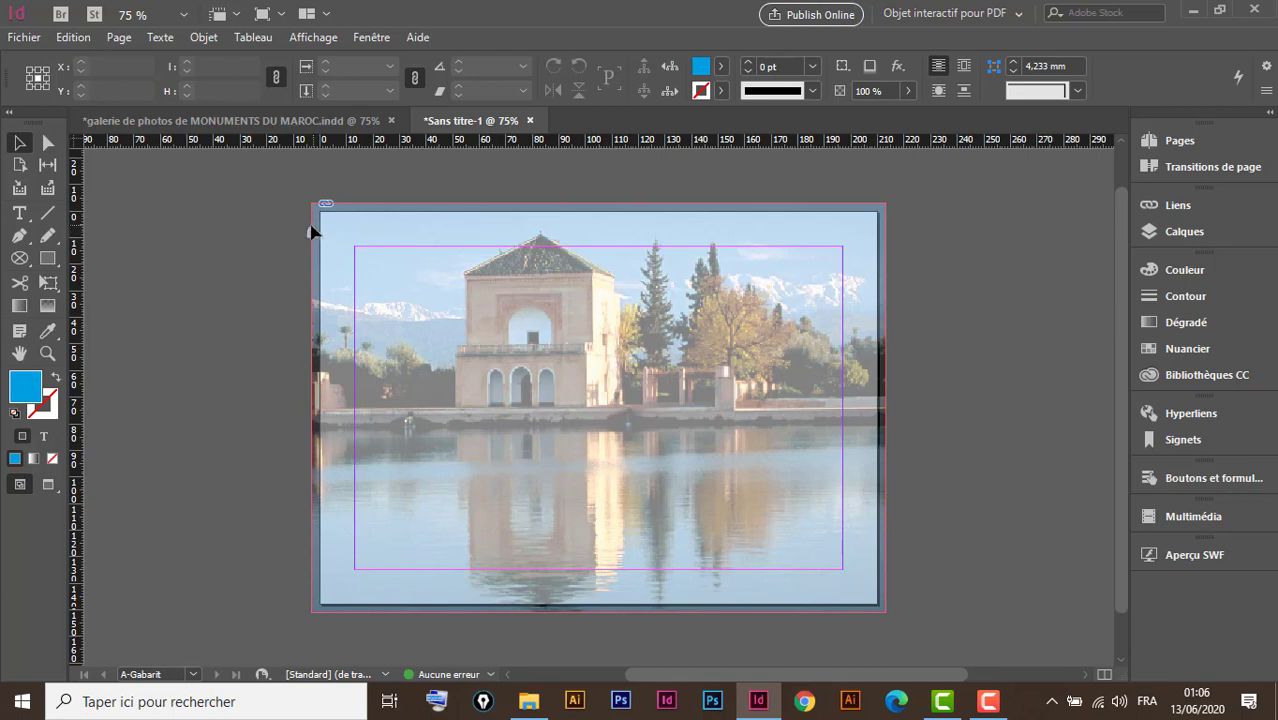
{"action": "left_click", "coordinate": [311, 234]}
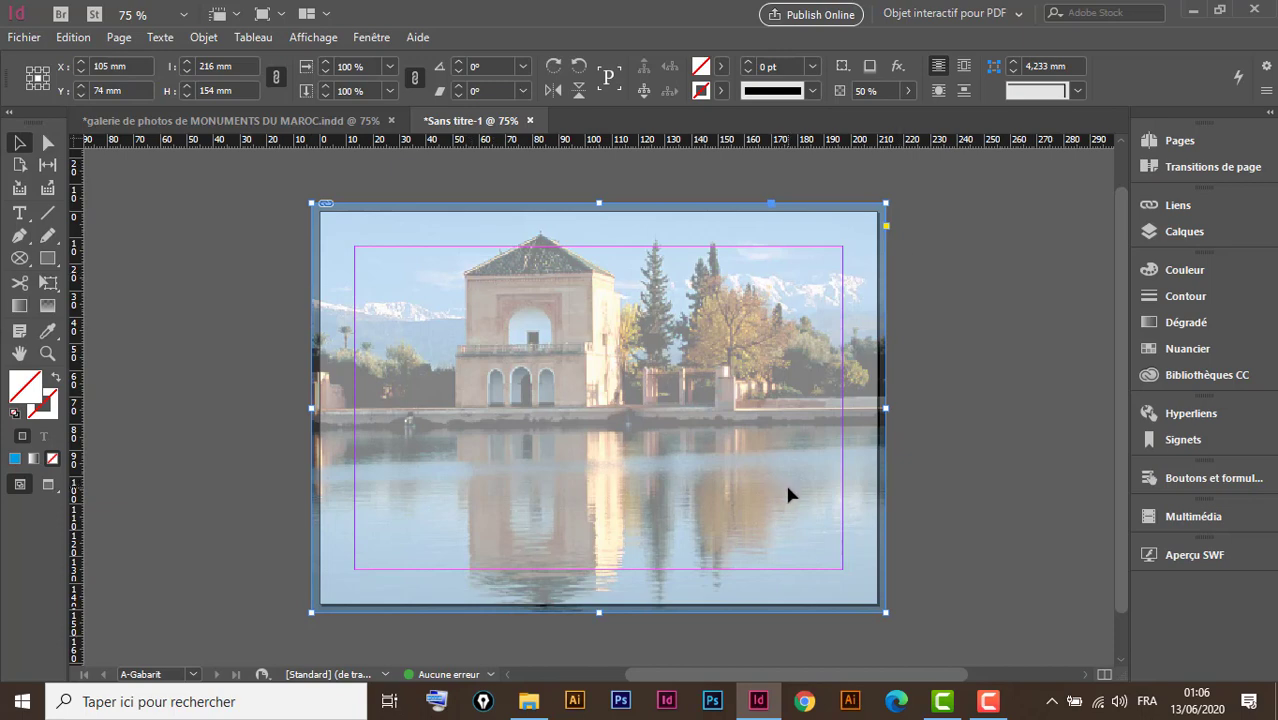
{"action": "key", "text": "ctrl+l"}
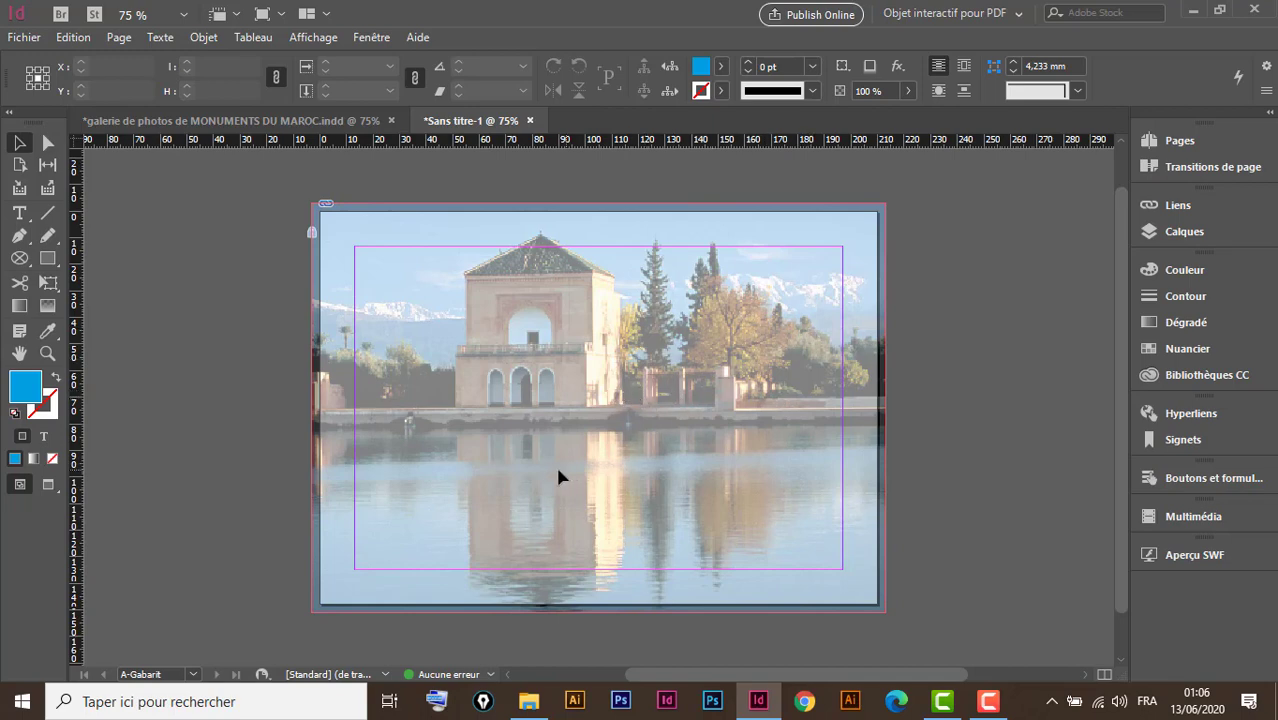
Draw a page-number text frame about 20 mm wide and 13 mm high near the page's centre, between the bottom margin and page edge
{"action": "left_click", "coordinate": [312, 120]}
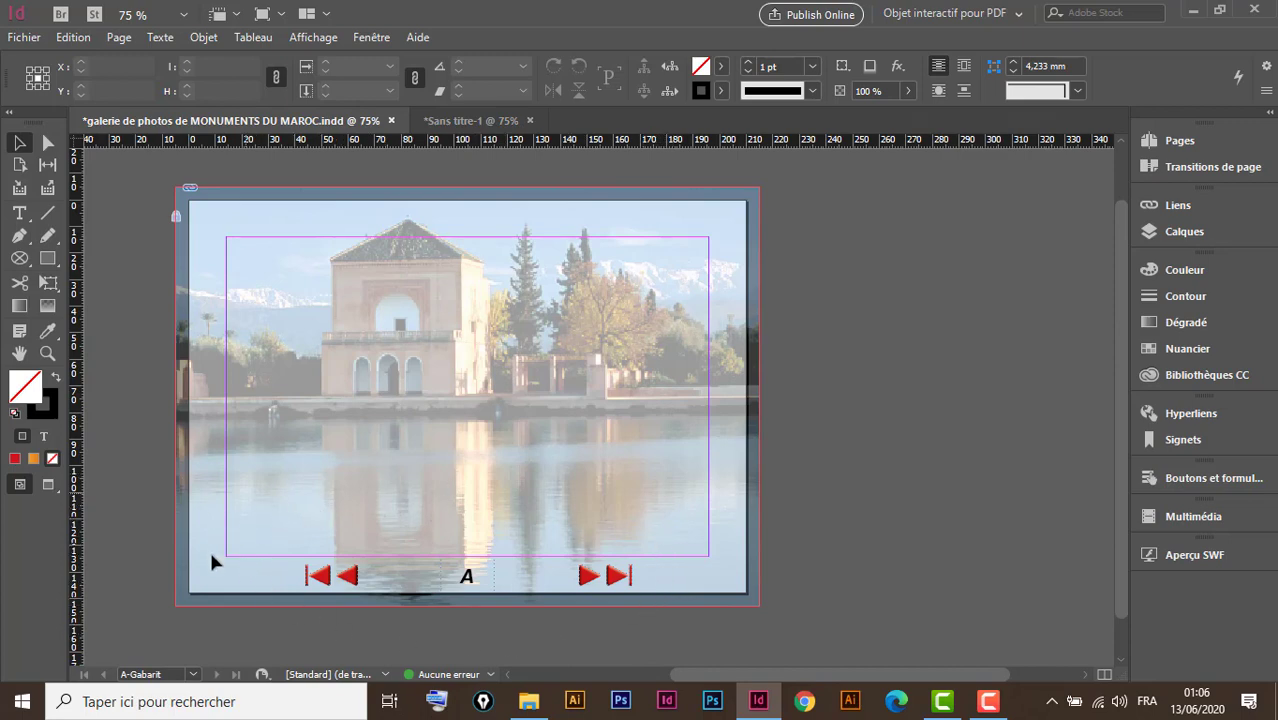
{"action": "left_click", "coordinate": [468, 121]}
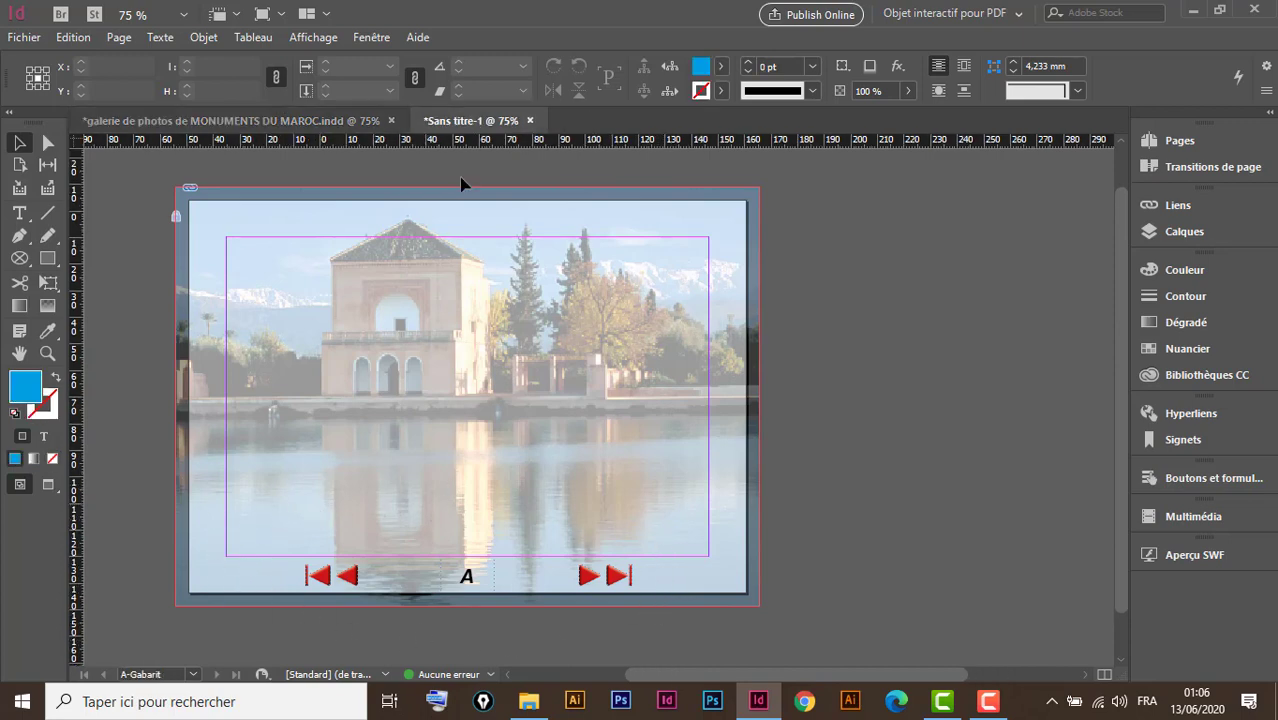
{"action": "left_click", "coordinate": [19, 213]}
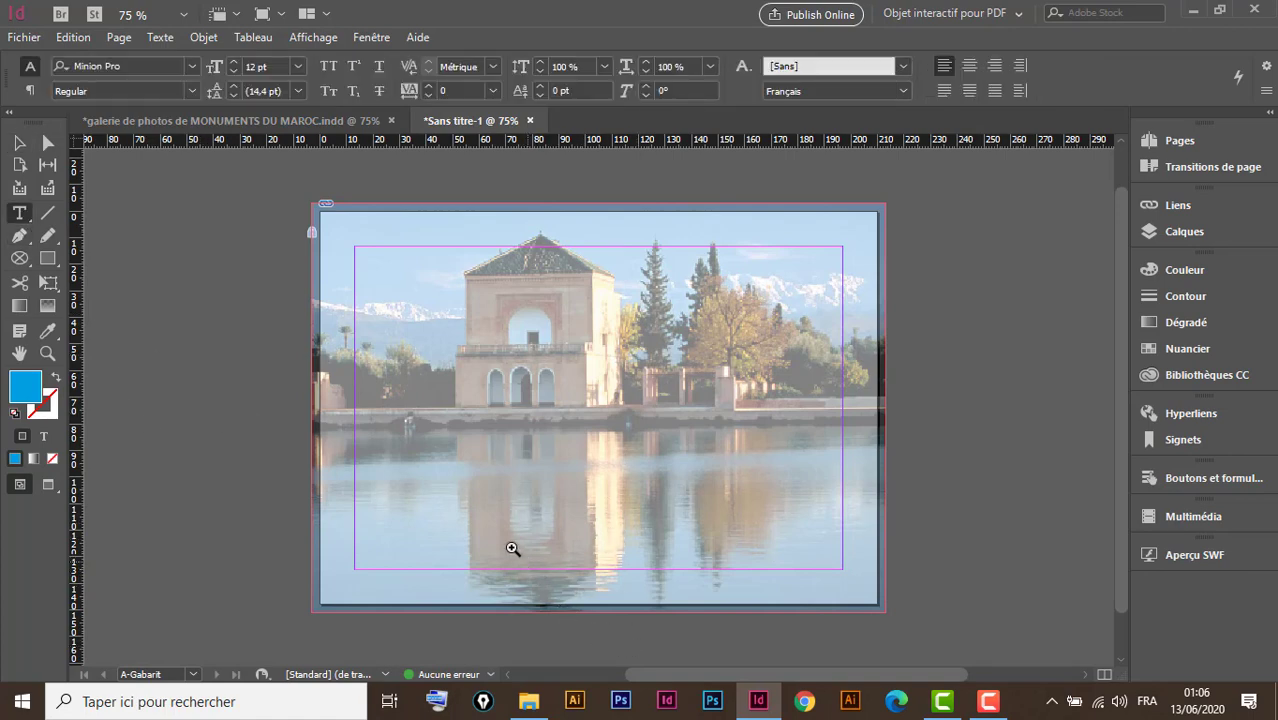
{"action": "left_click_drag", "start_coordinate": [492, 518], "coordinate": [711, 629]}
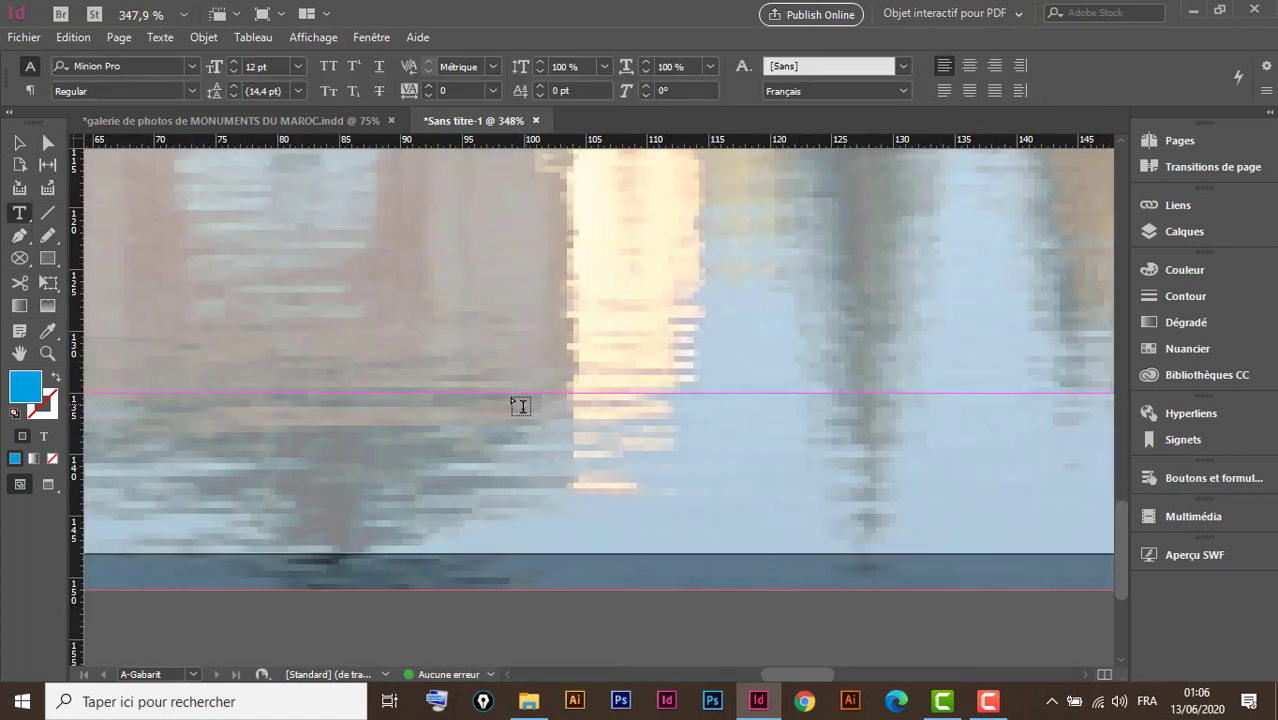
{"action": "left_click_drag", "start_coordinate": [484, 395], "coordinate": [734, 555]}
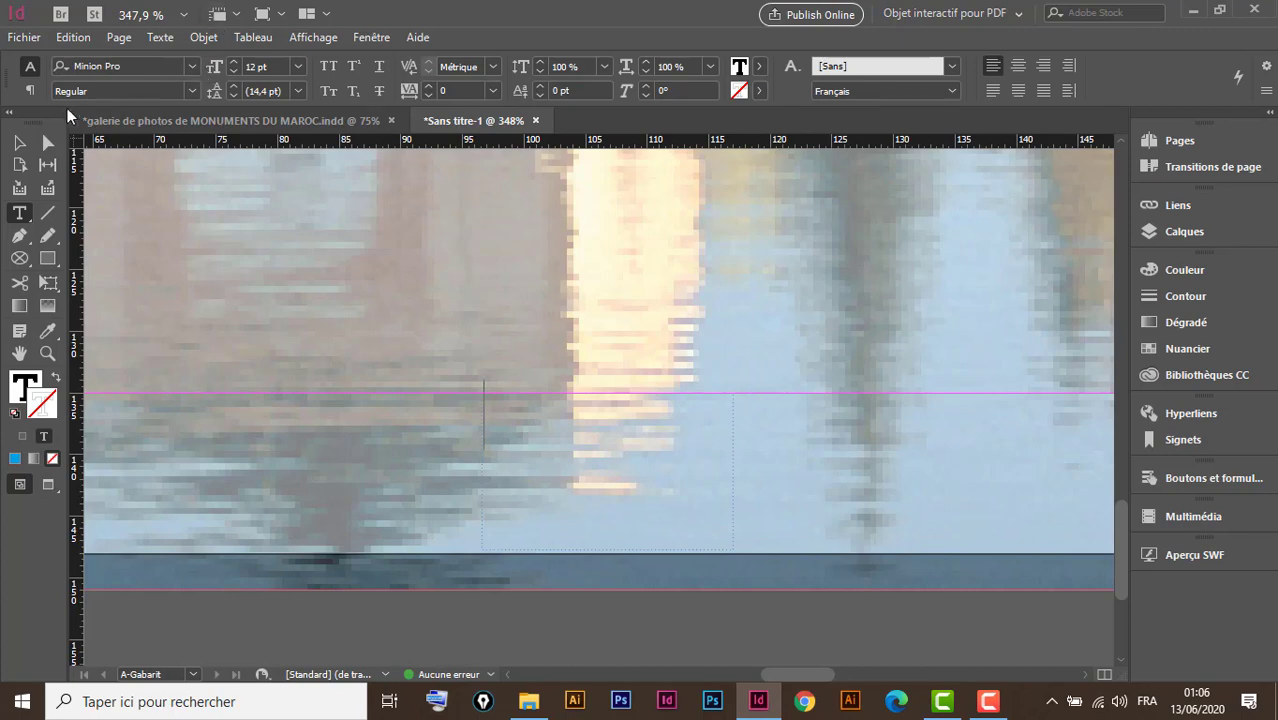
Center the text in the new frame and set its font to Arial at 14 pt
{"action": "left_click", "coordinate": [29, 91]}
{"action": "left_click", "coordinate": [88, 65]}
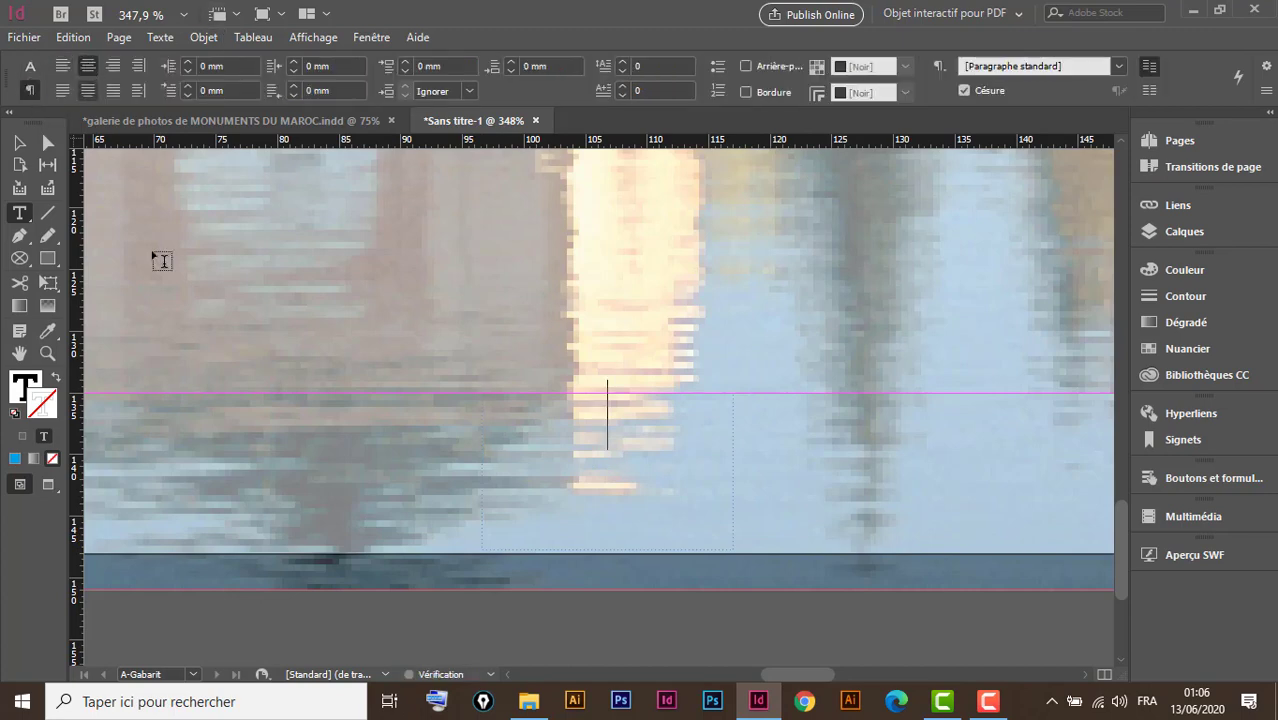
{"action": "left_click", "coordinate": [30, 66]}
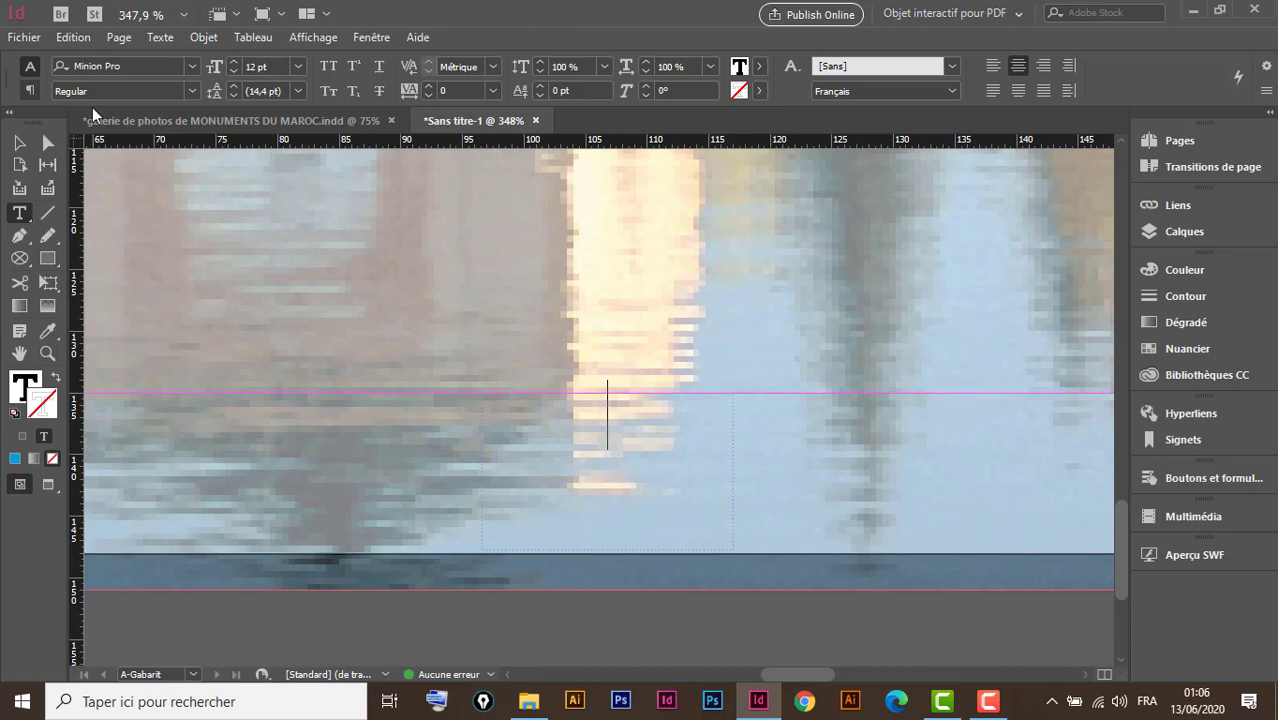
{"action": "left_click", "coordinate": [296, 65]}
{"action": "left_click", "coordinate": [280, 229]}
{"action": "left_click", "coordinate": [188, 63]}
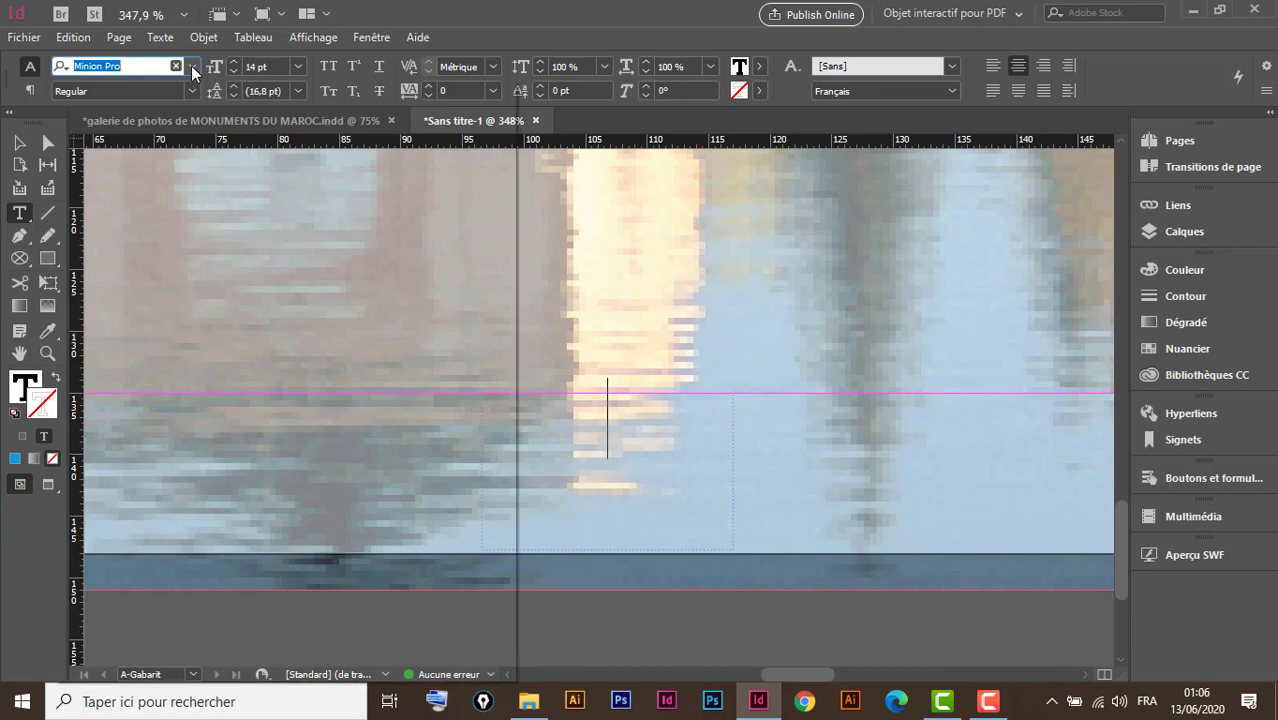
{"action": "left_click", "coordinate": [192, 66]}
{"action": "left_click", "coordinate": [120, 154]}
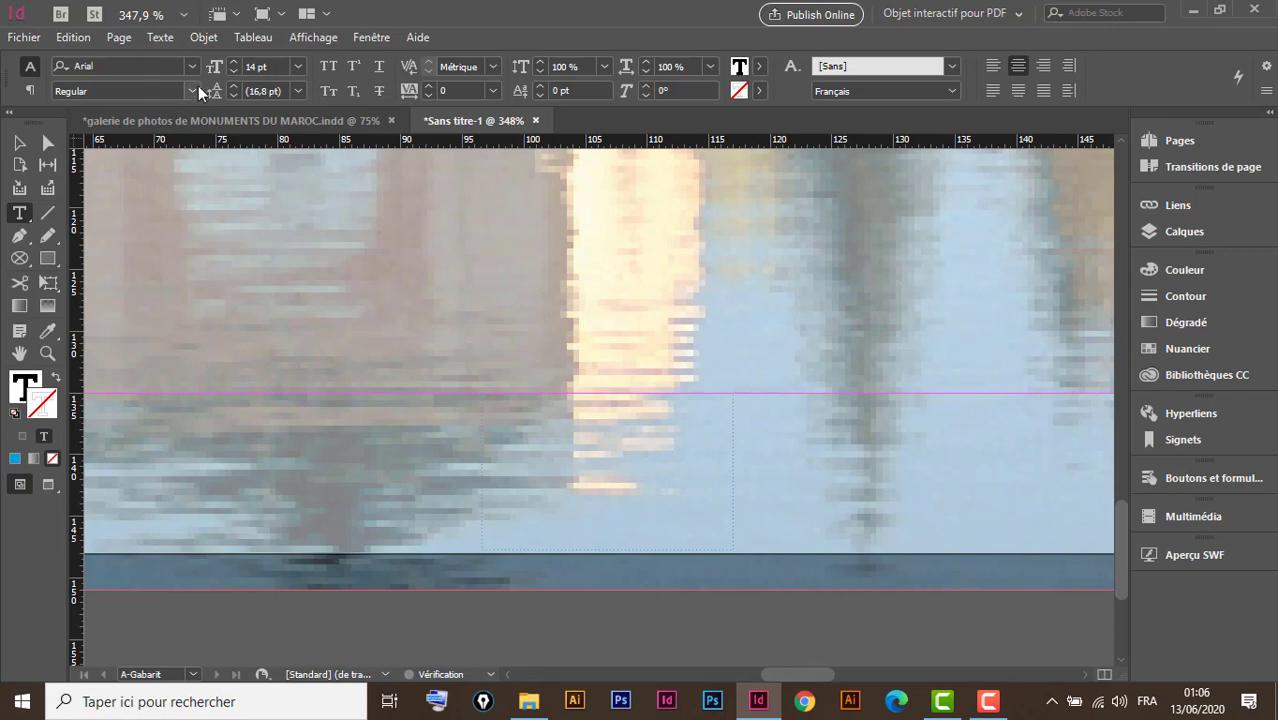
Set the font style to Bold Italic and insert the current page number marker in the centred text frame
{"action": "left_click", "coordinate": [197, 90]}
{"action": "left_click", "coordinate": [134, 189]}
{"action": "left_click", "coordinate": [162, 37]}
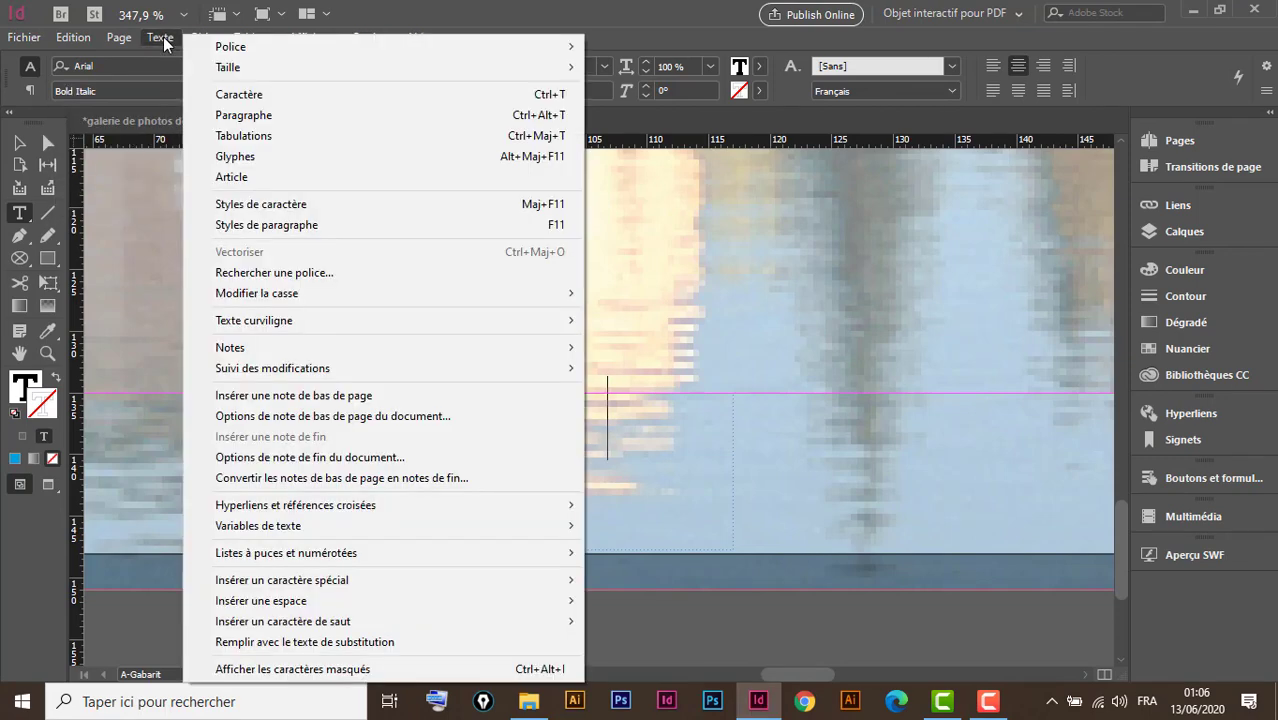
{"action": "mouse_move", "coordinate": [330, 581]}
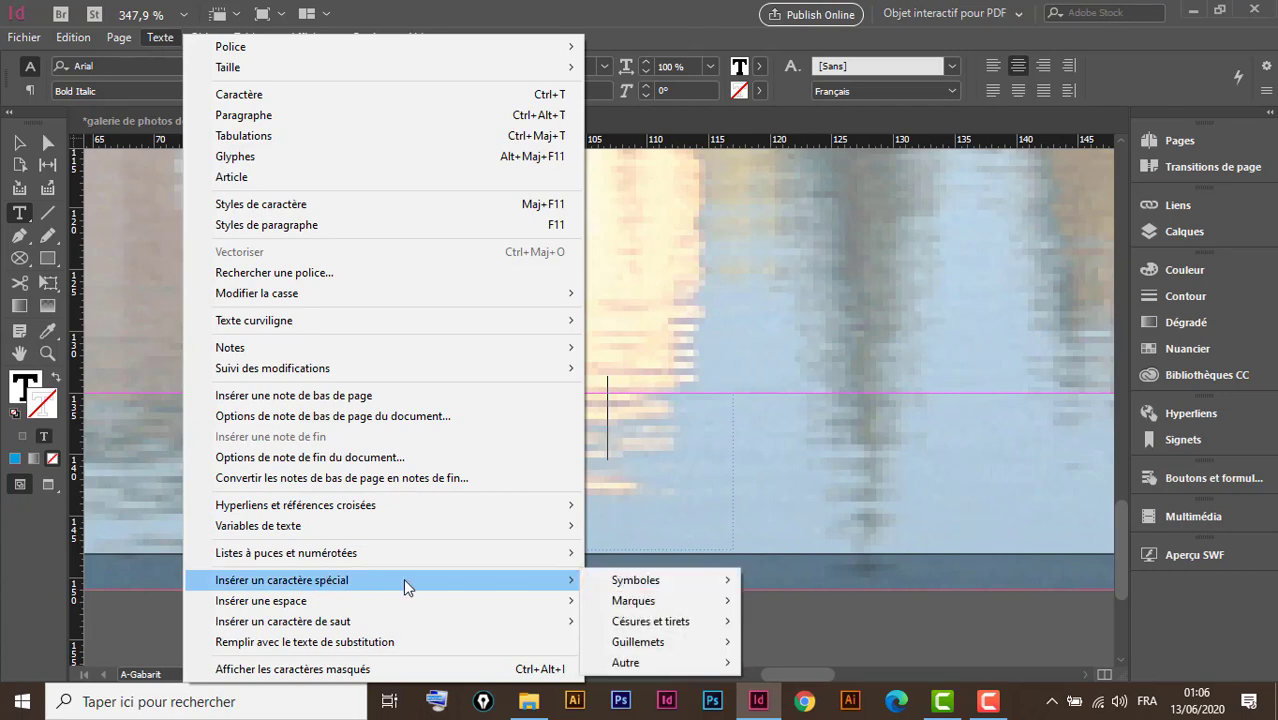
{"action": "mouse_move", "coordinate": [649, 599]}
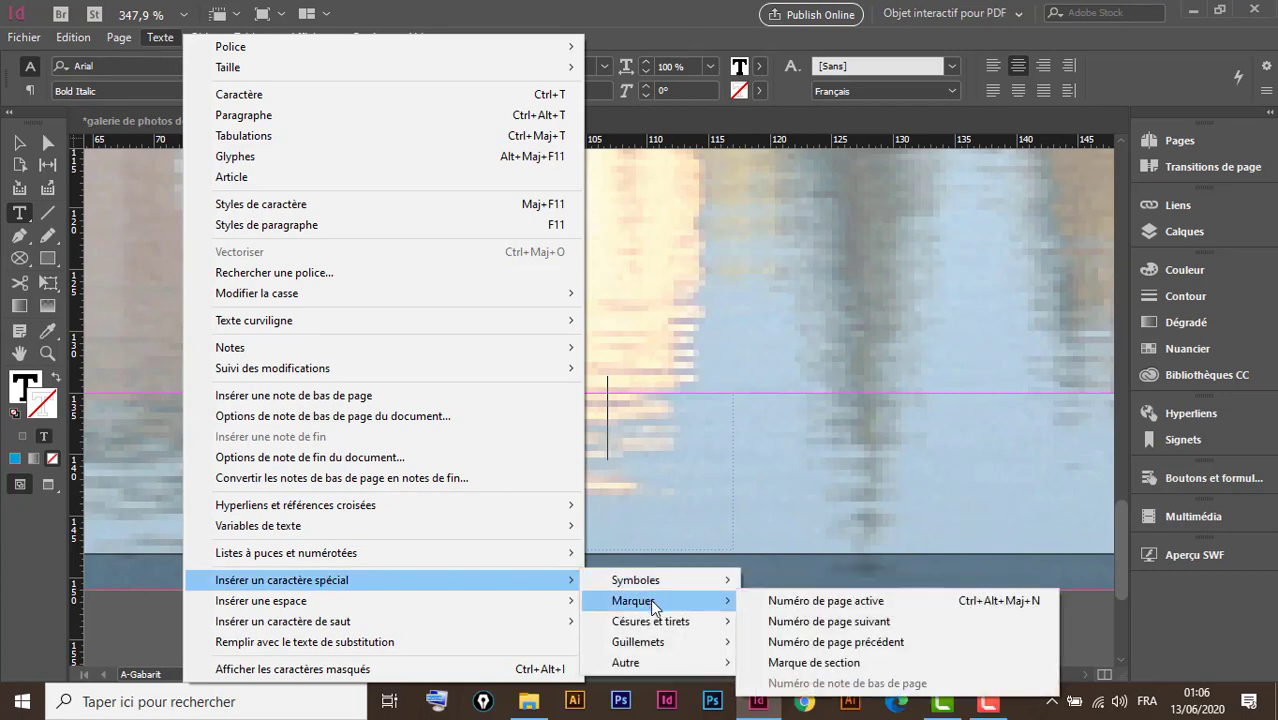
{"action": "left_click", "coordinate": [877, 603]}
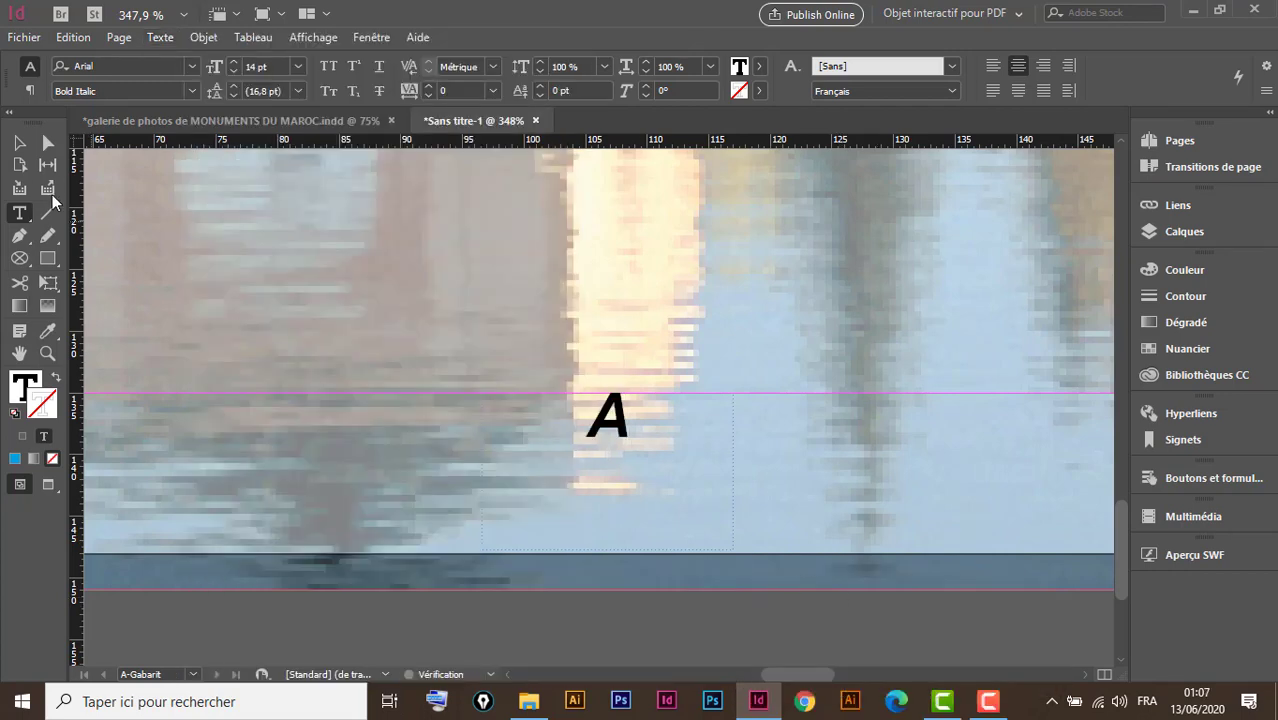
Set the page number marker's font size to 18 pt
{"action": "left_click", "coordinate": [19, 143]}
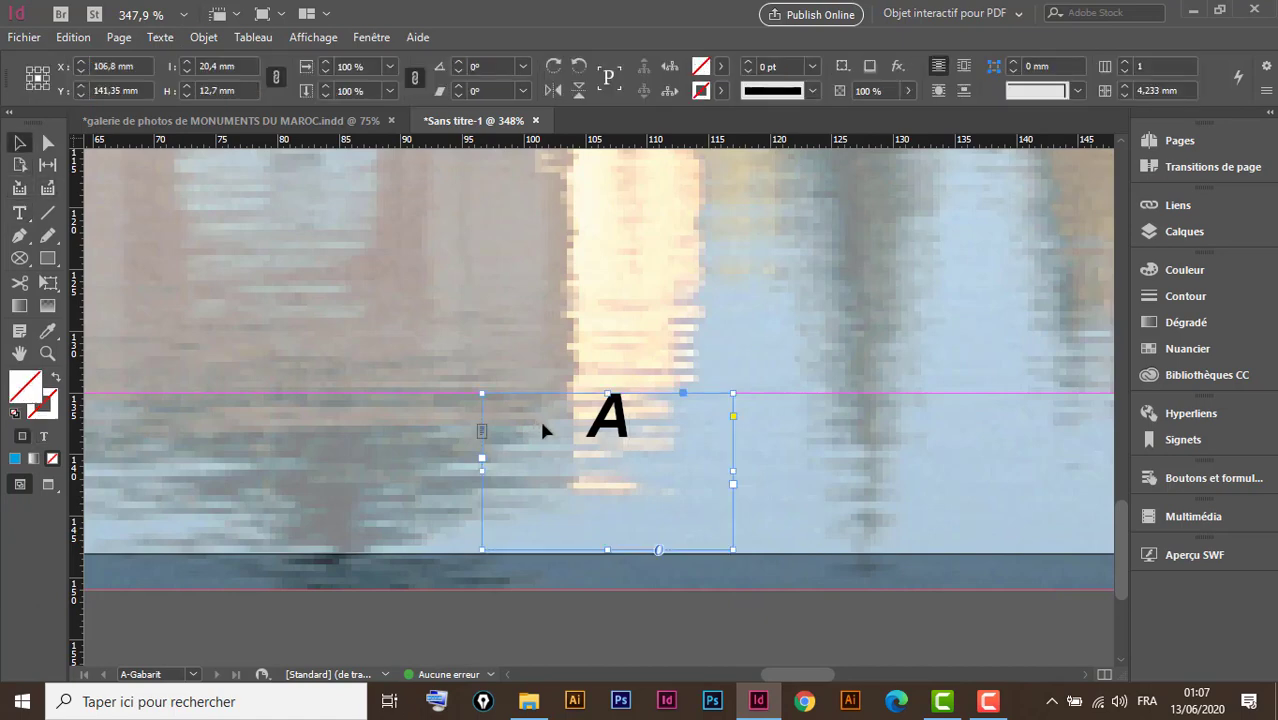
{"action": "double_click", "coordinate": [619, 428]}
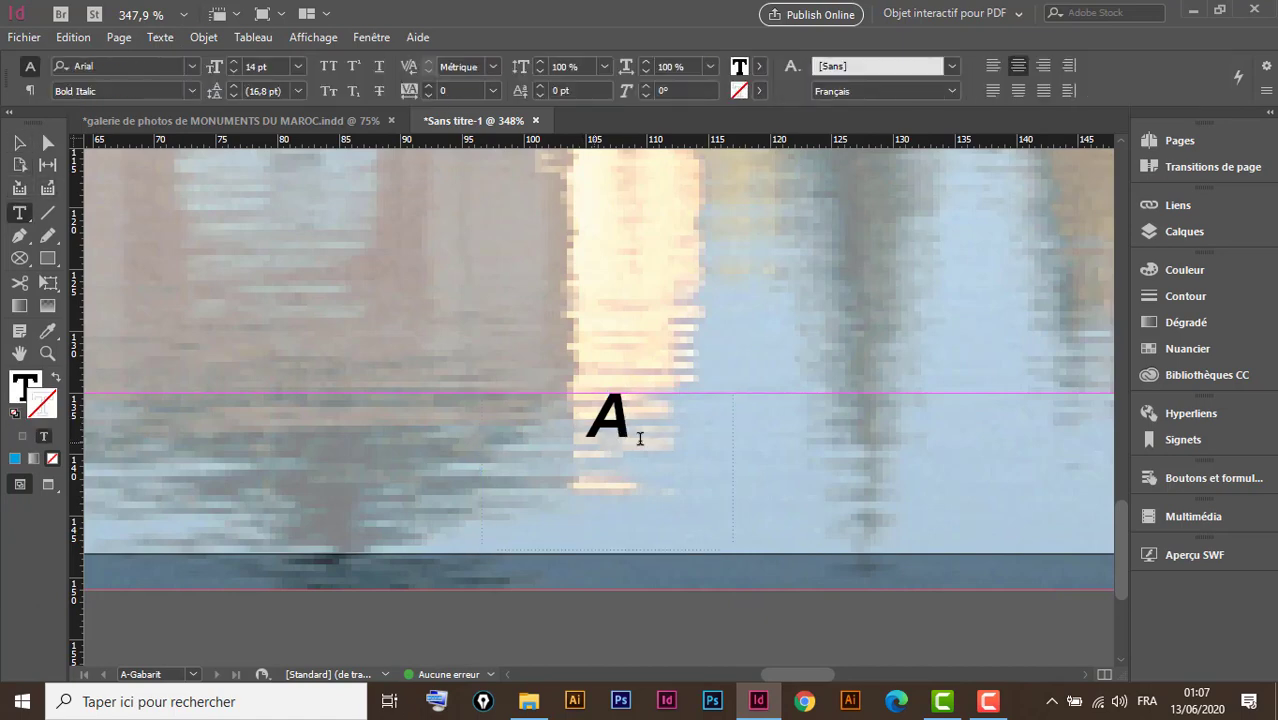
{"action": "double_click", "coordinate": [581, 425]}
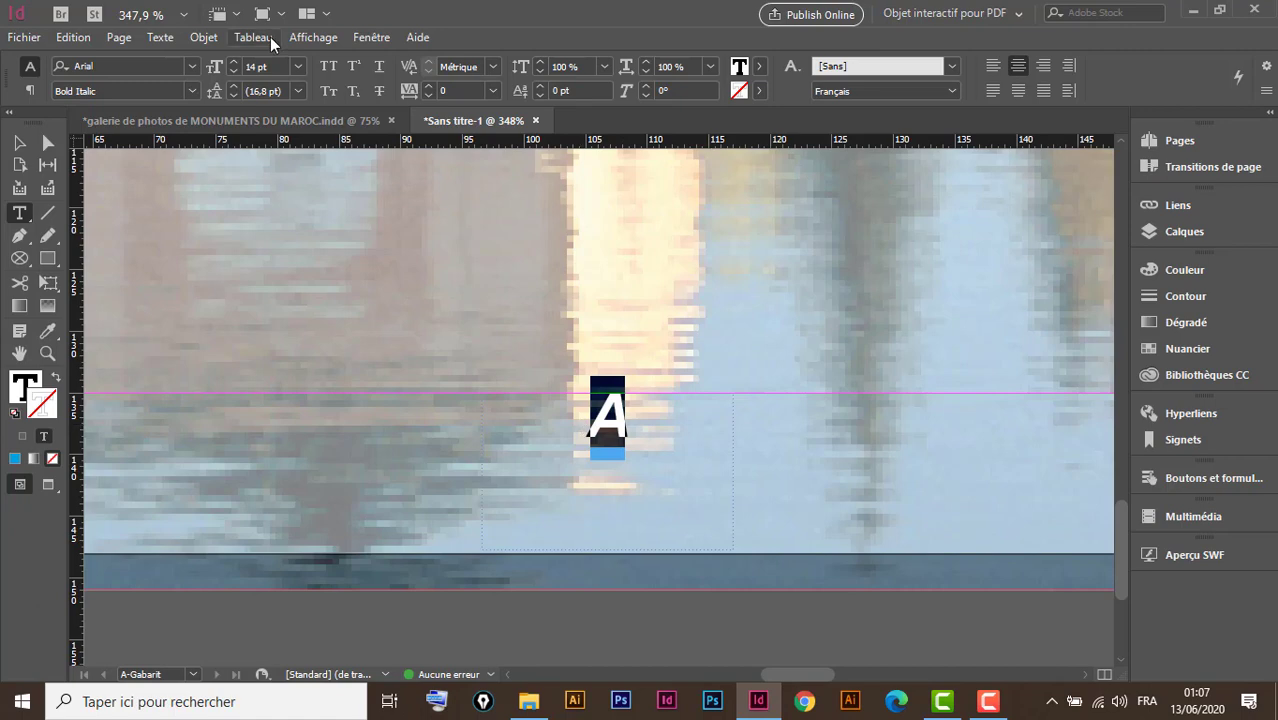
{"action": "left_click", "coordinate": [298, 66]}
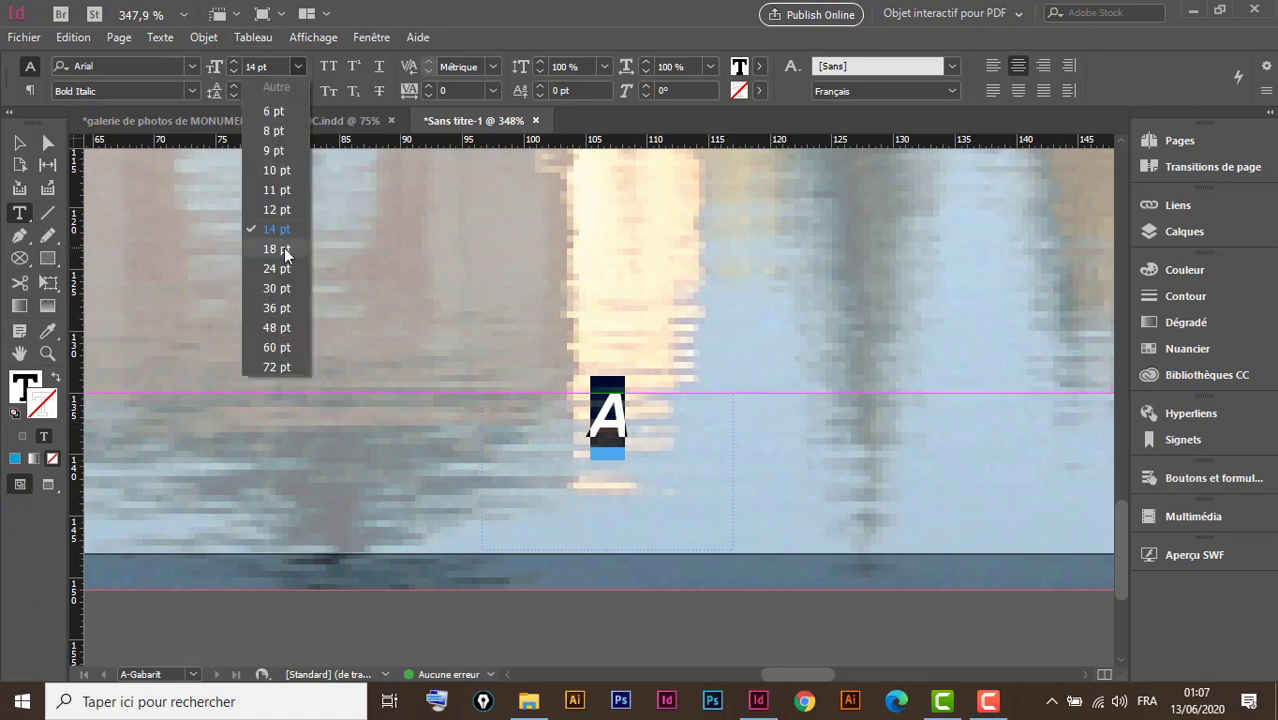
{"action": "left_click", "coordinate": [285, 250]}
Set the page-number text frame's vertical justification to centred (Centrer) in its text frame options
{"action": "left_click", "coordinate": [19, 143]}
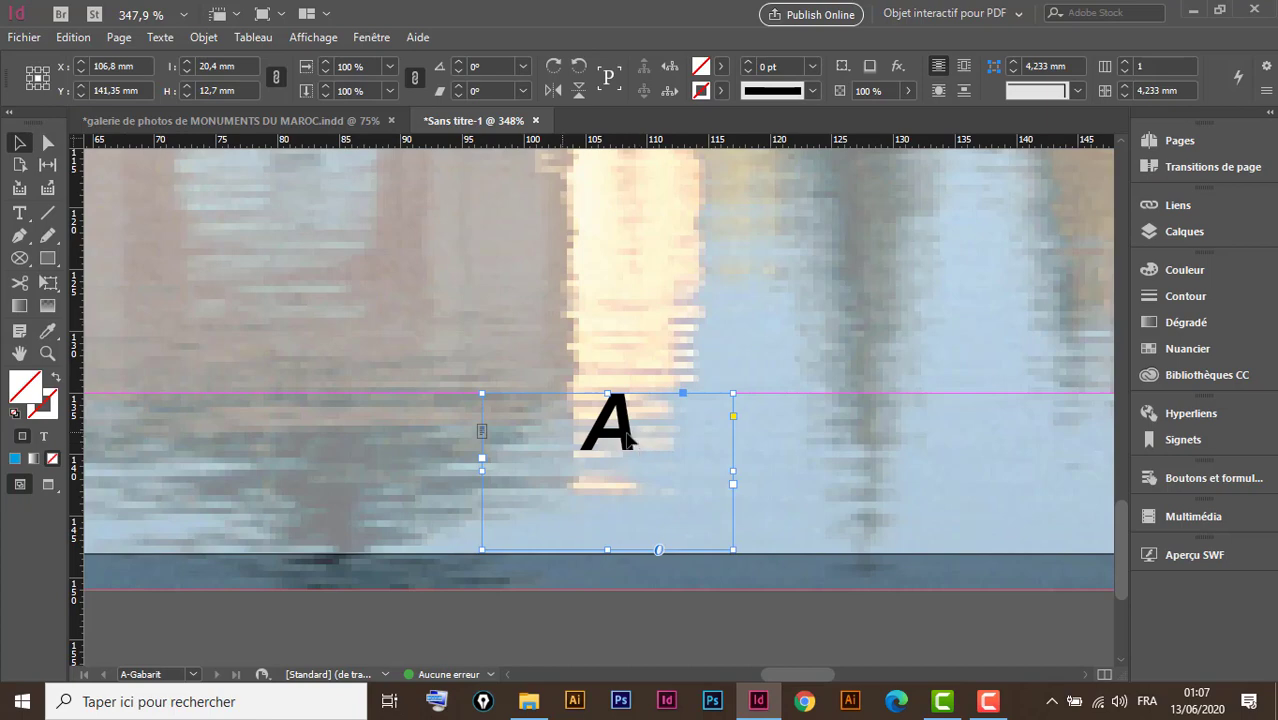
{"action": "right_click", "coordinate": [696, 440]}
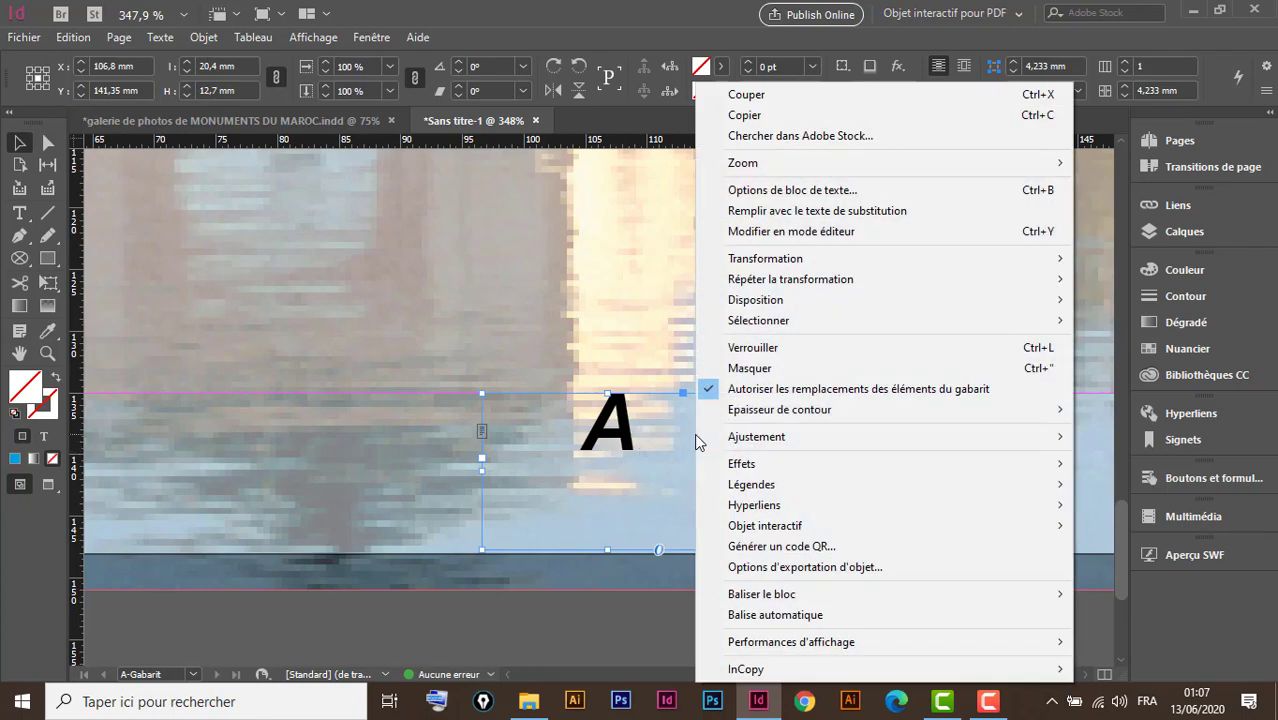
{"action": "left_click", "coordinate": [844, 189]}
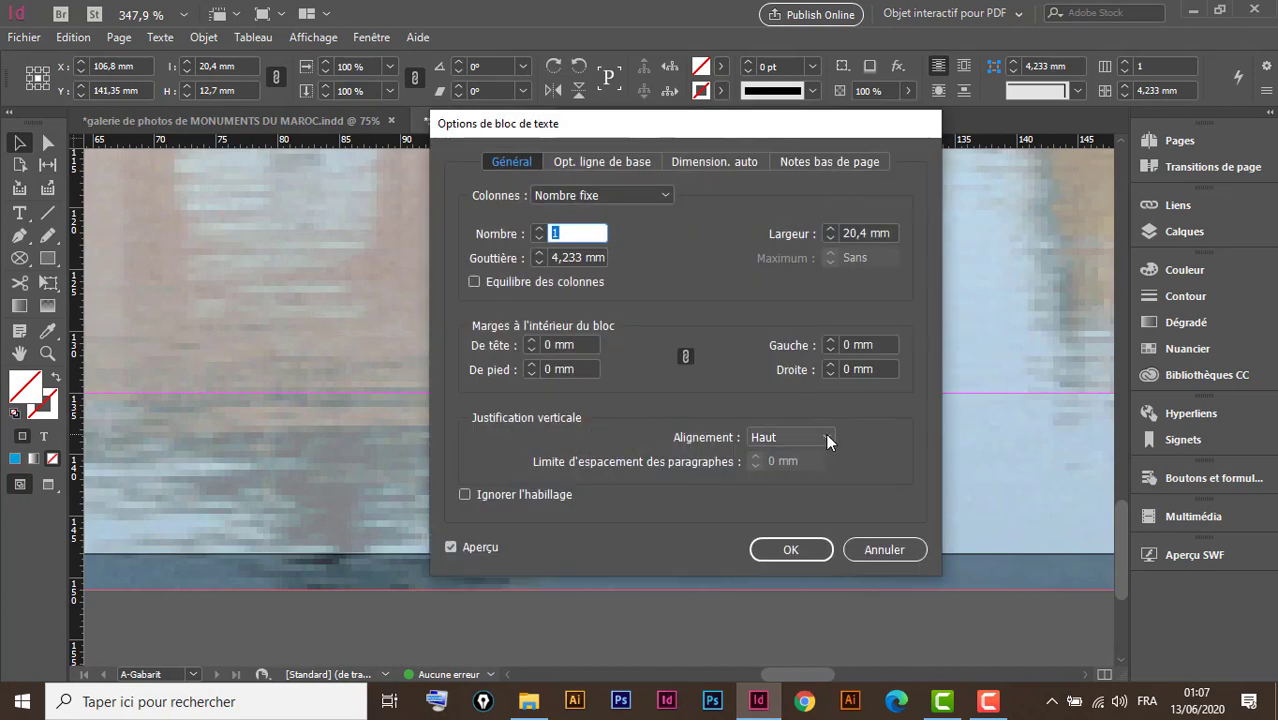
{"action": "left_click", "coordinate": [823, 437]}
{"action": "left_click", "coordinate": [802, 478]}
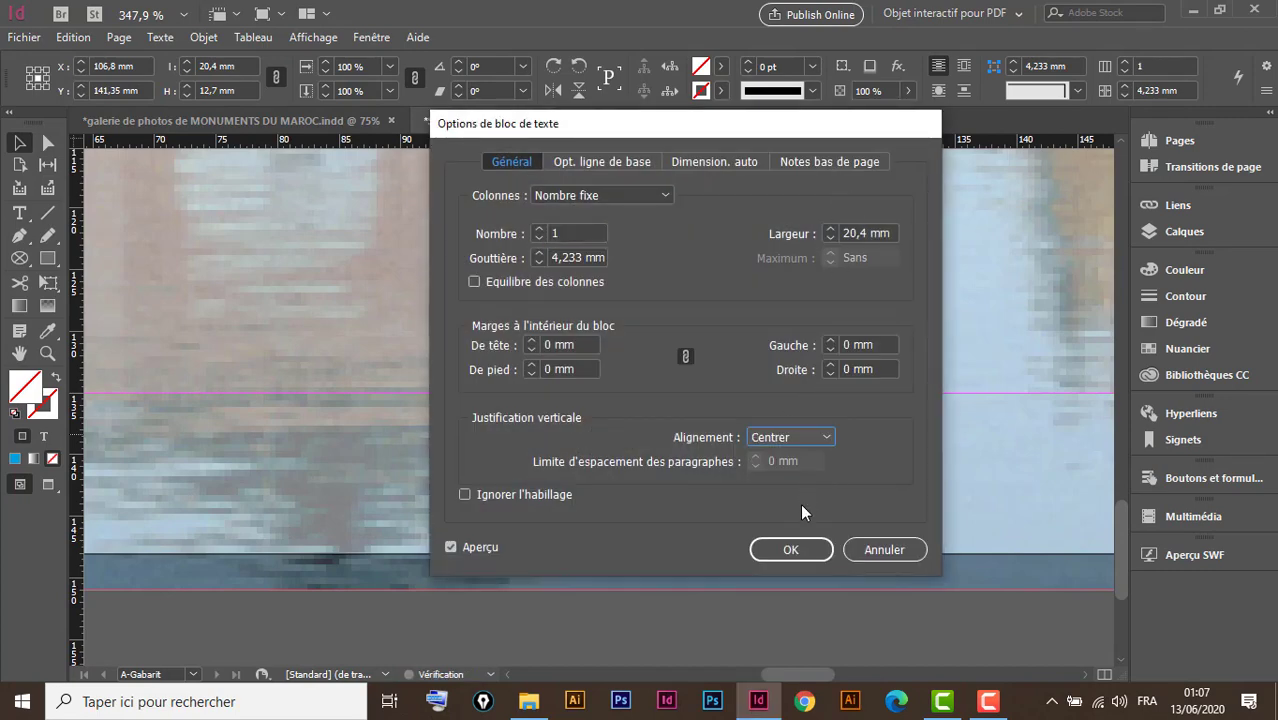
{"action": "left_click", "coordinate": [801, 544]}
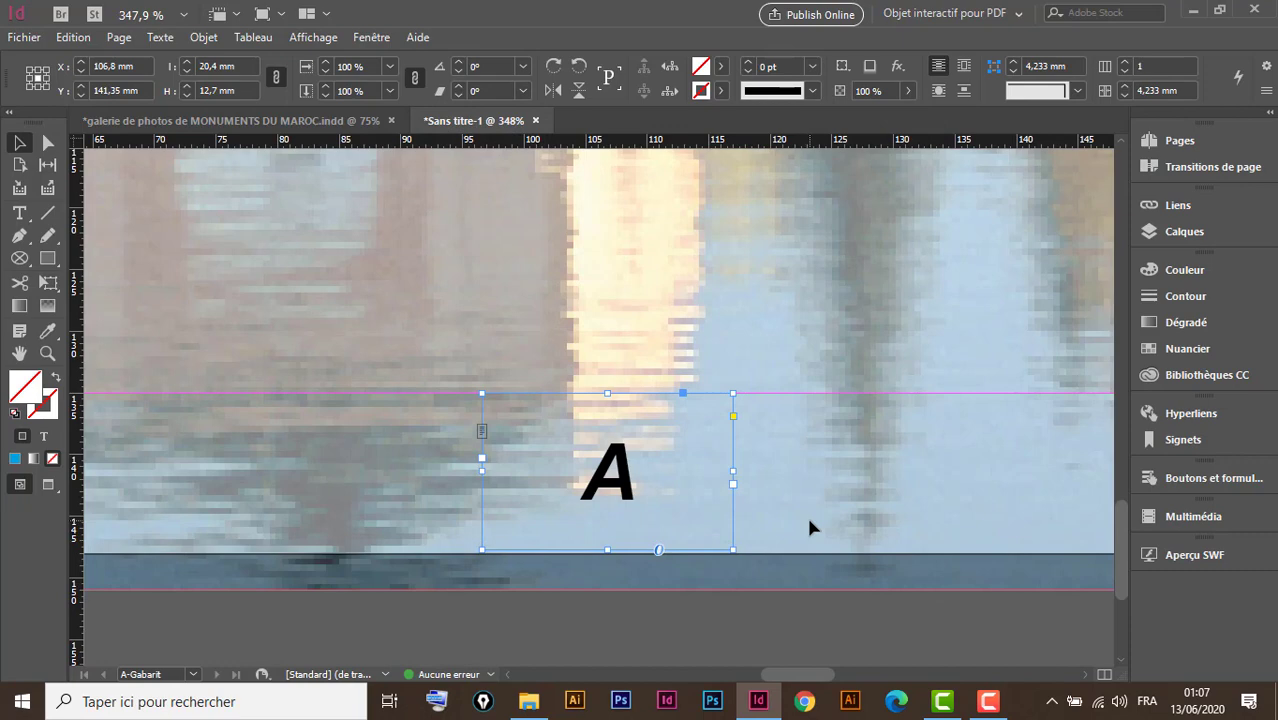
Draw a square of about 8.5 mm to the right of the page number and fill it with red C=15 M=100 J=100 N=0
{"action": "key", "text": "ctrl+minus"}
{"action": "key", "text": "ctrl+minus"}
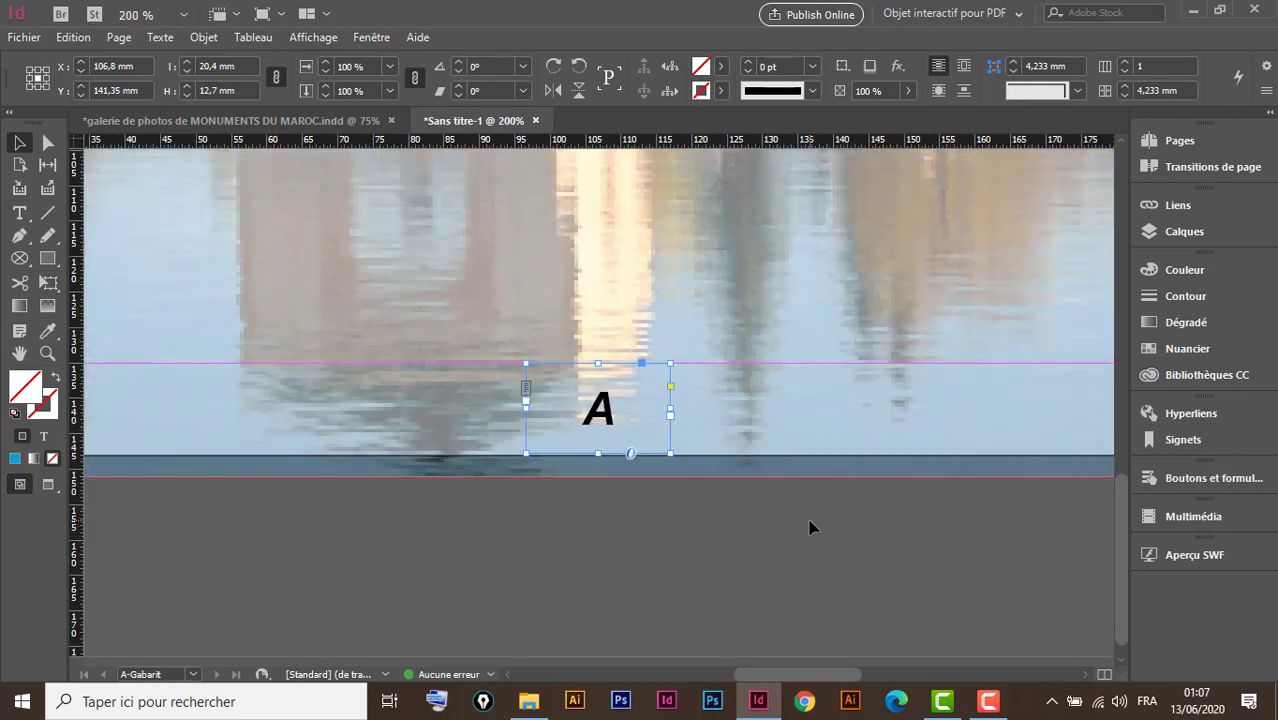
{"action": "key", "text": "ctrl+minus"}
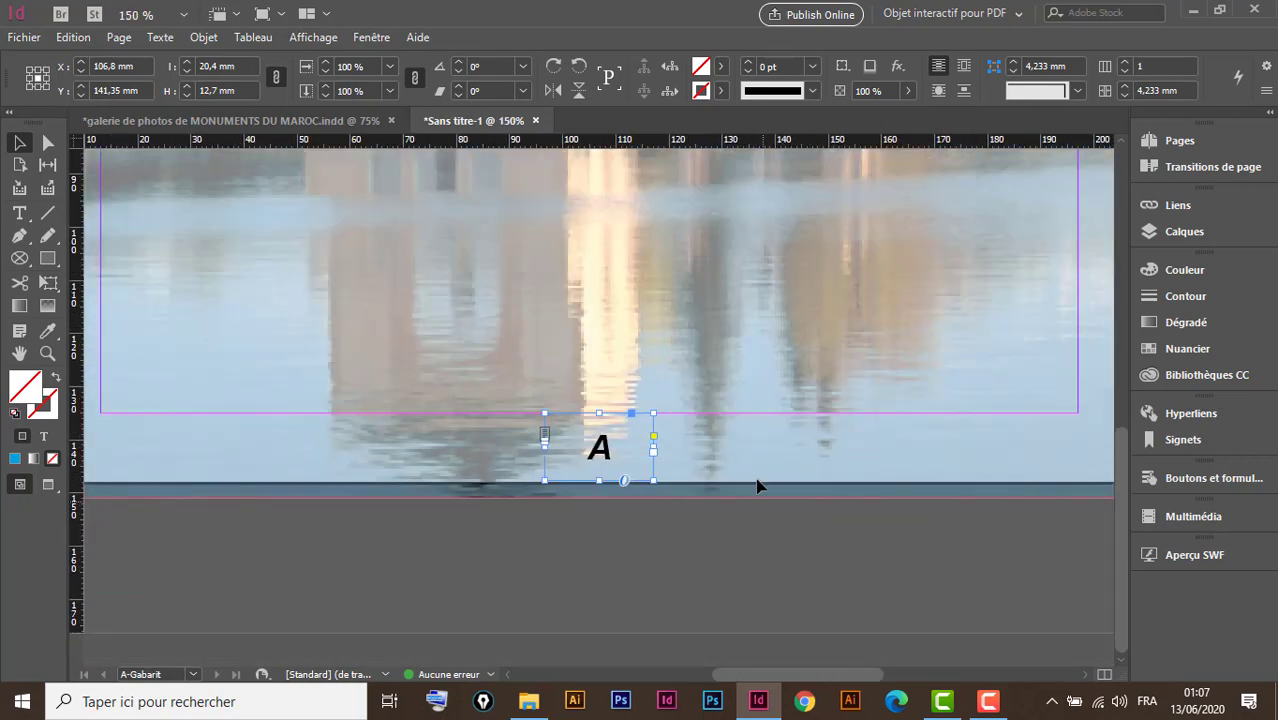
{"action": "left_click_drag", "start_coordinate": [773, 459], "coordinate": [651, 470]}
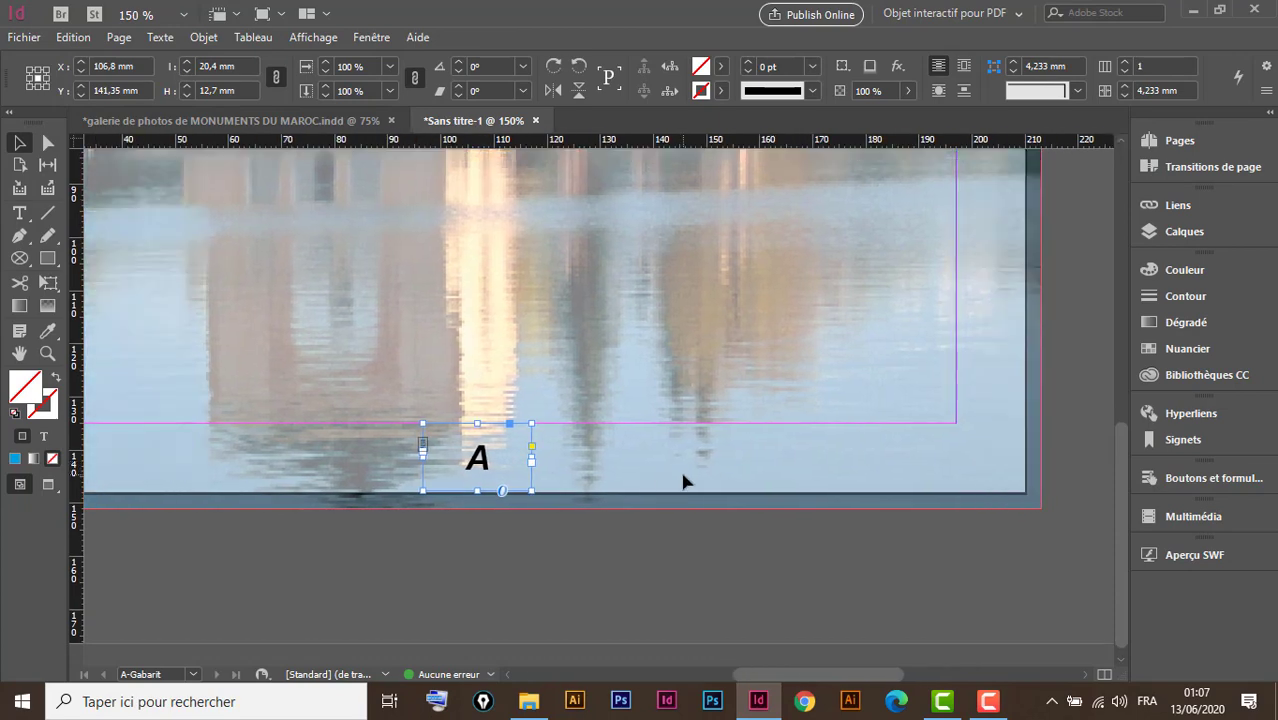
{"action": "key", "text": "ctrl+minus"}
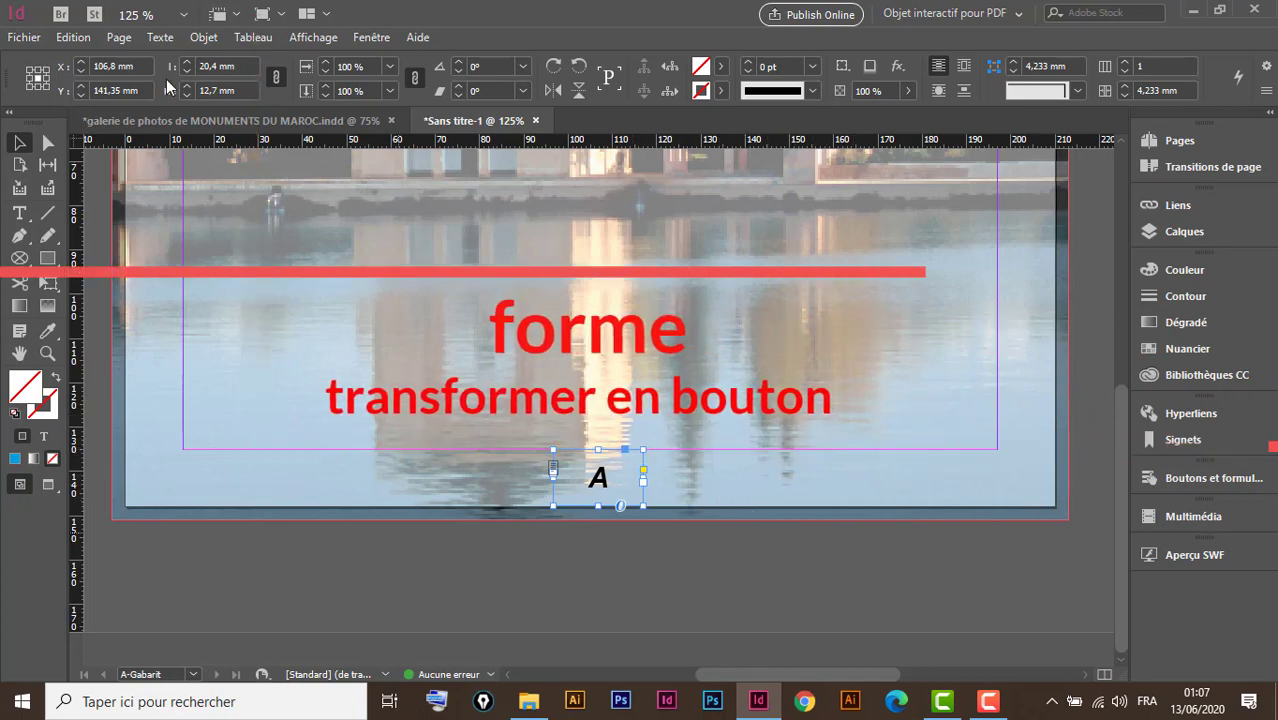
{"action": "left_click", "coordinate": [48, 259]}
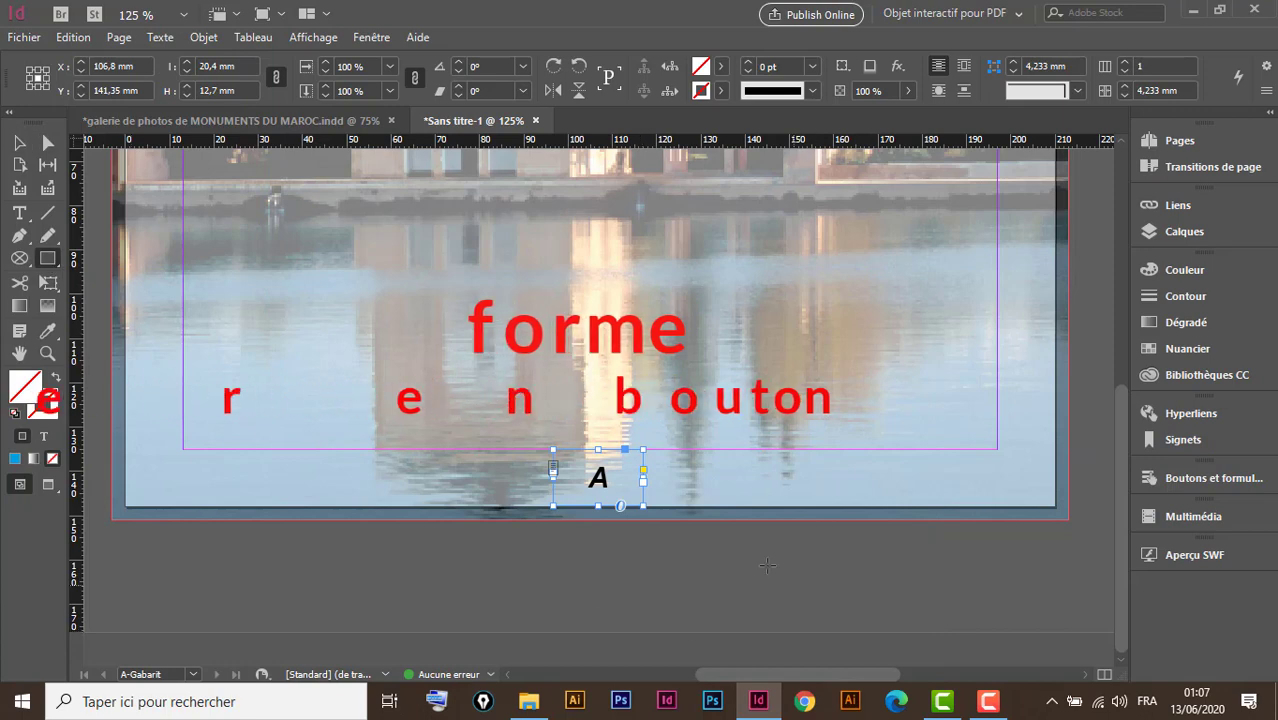
{"action": "mouse_move", "coordinate": [702, 462]}
{"action": "left_mouse_down"}
{"action": "mouse_move", "coordinate": [750, 500]}
{"action": "mouse_move", "coordinate": [769, 497]}
{"action": "left_mouse_up"}
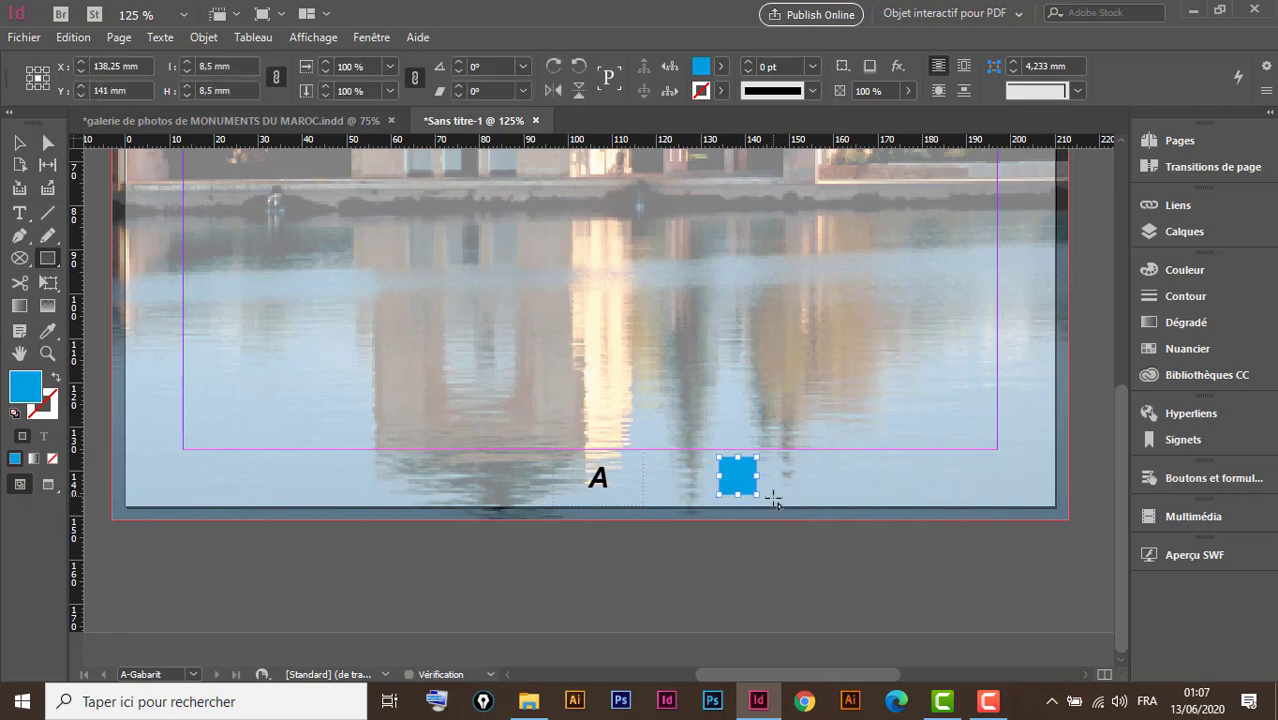
{"action": "left_click", "coordinate": [721, 67]}
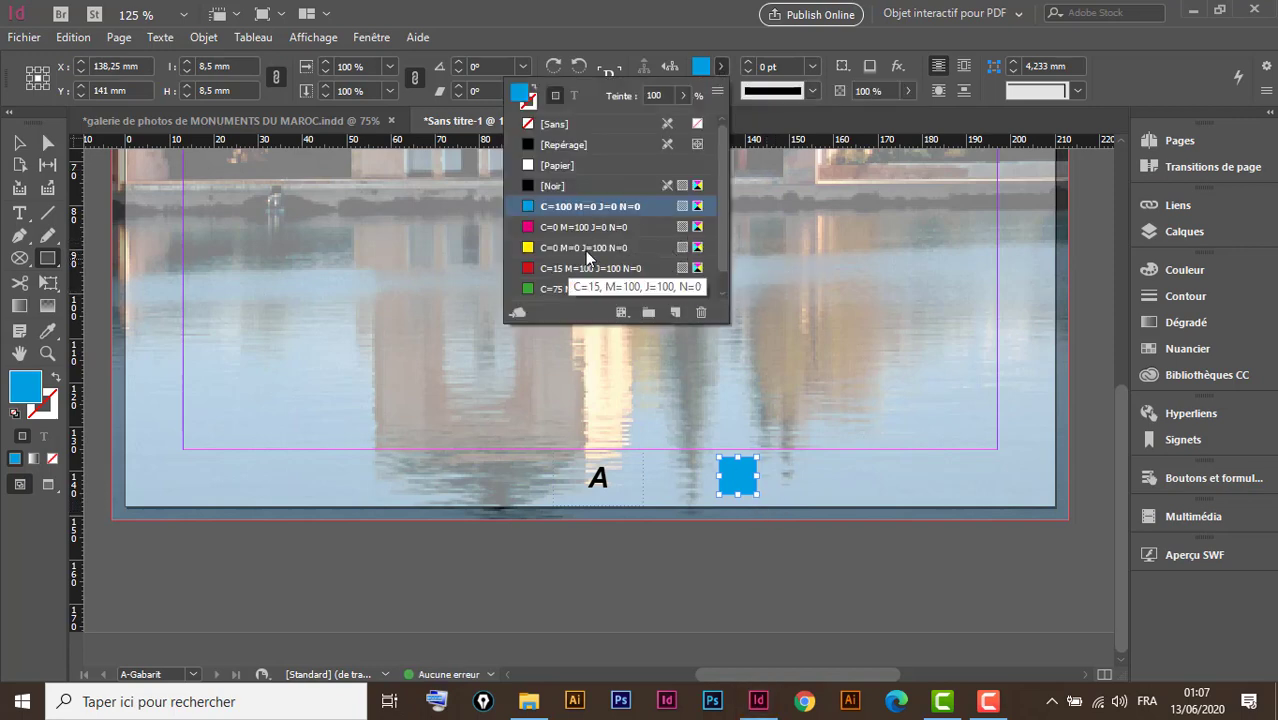
{"action": "left_click", "coordinate": [583, 268]}
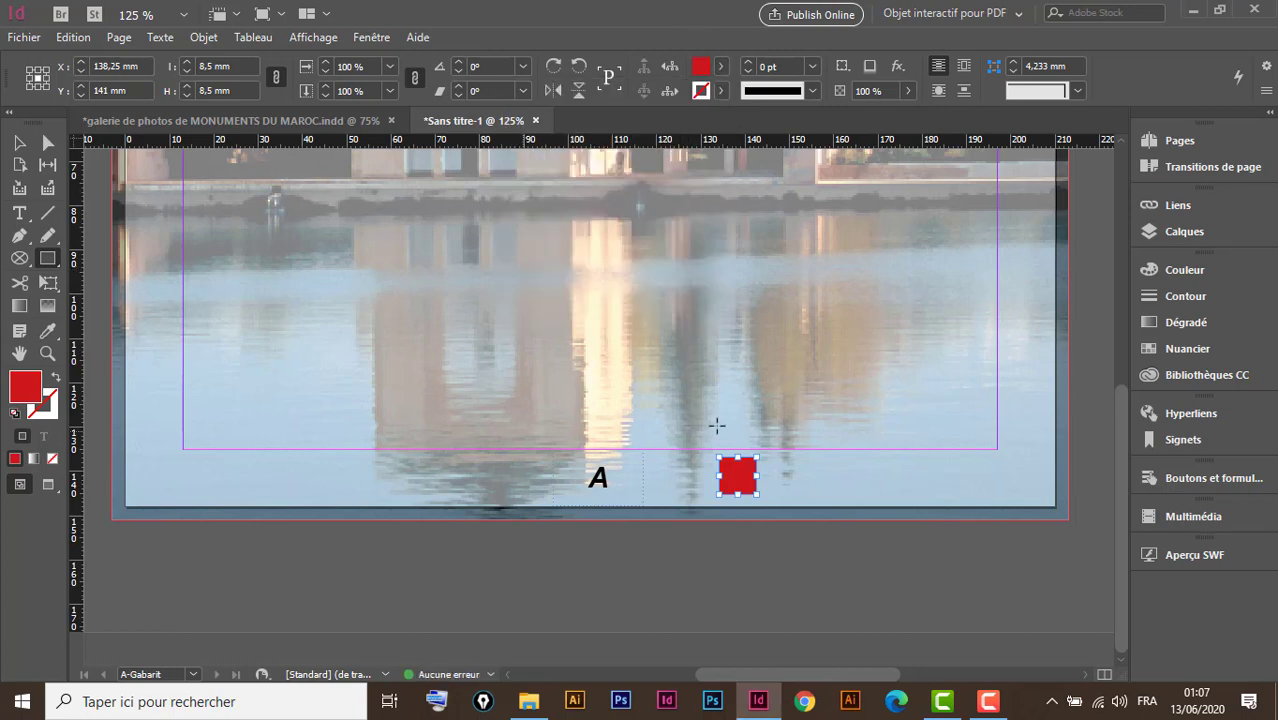
Convert the red square to a triangle and rotate it 90° clockwise so that it points right
{"action": "key", "text": "v"}
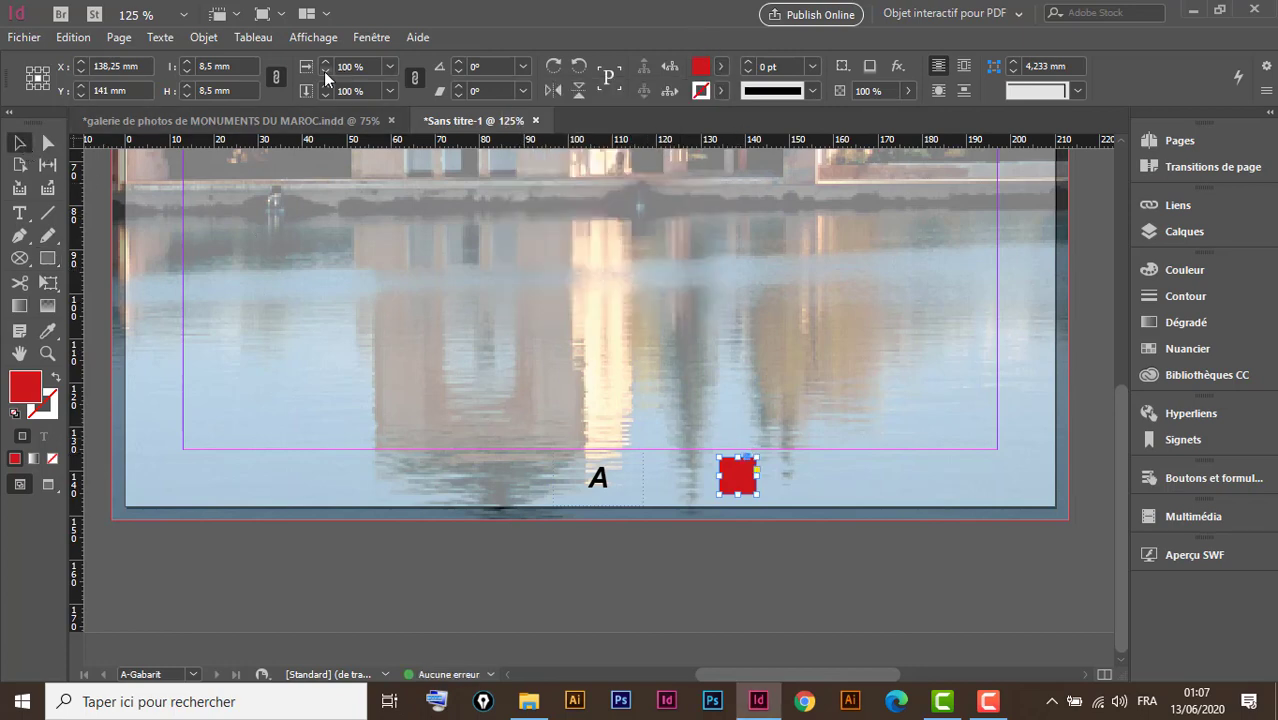
{"action": "left_click", "coordinate": [204, 38]}
{"action": "mouse_move", "coordinate": [365, 622]}
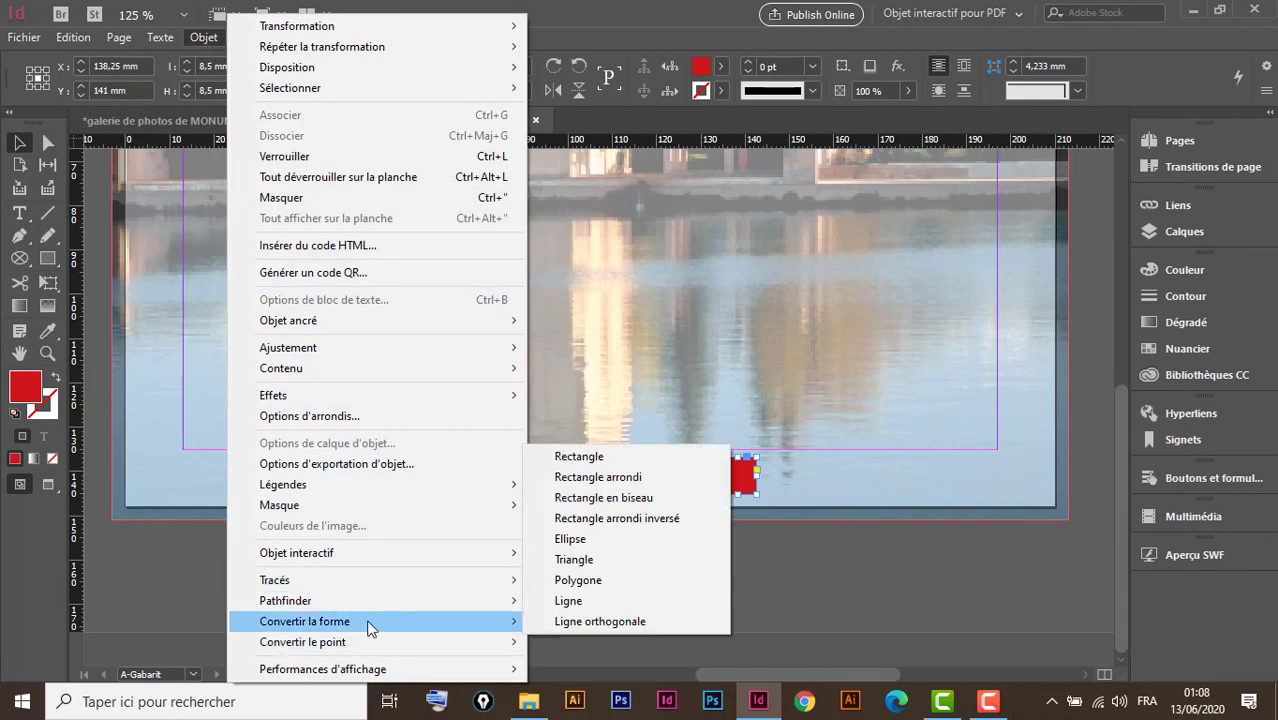
{"action": "left_click", "coordinate": [591, 561]}
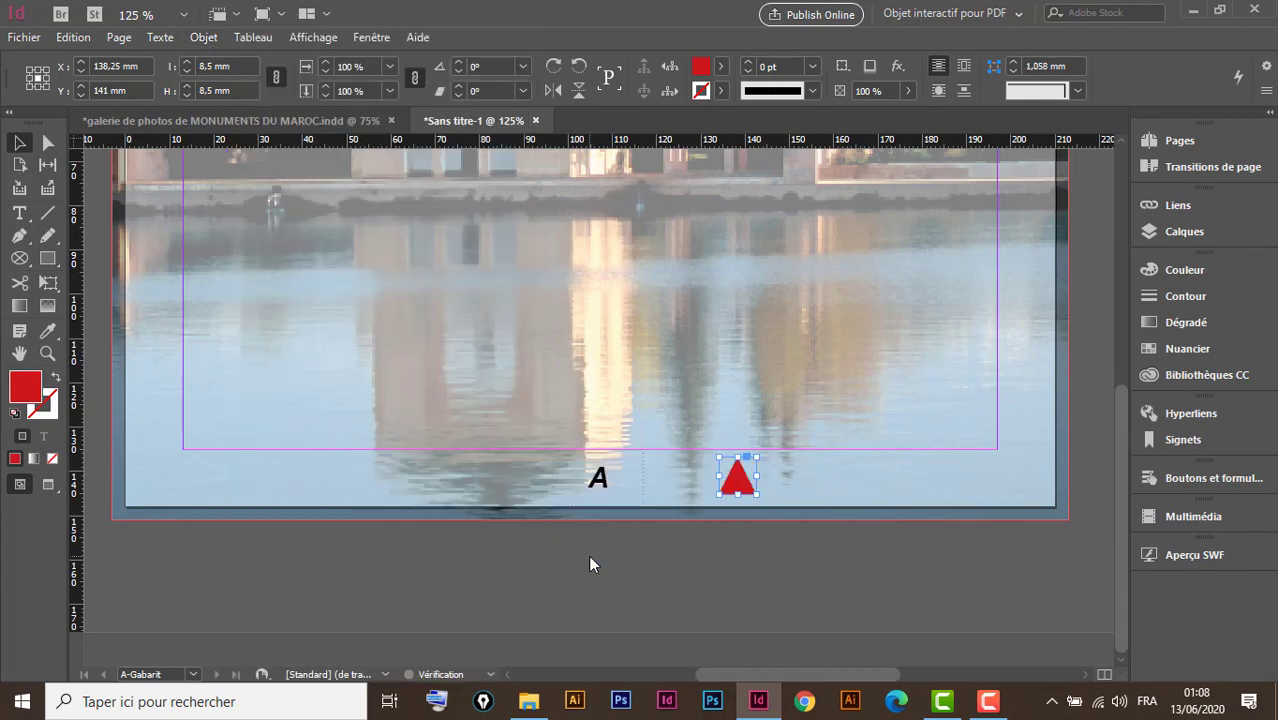
{"action": "left_click", "coordinate": [552, 66]}
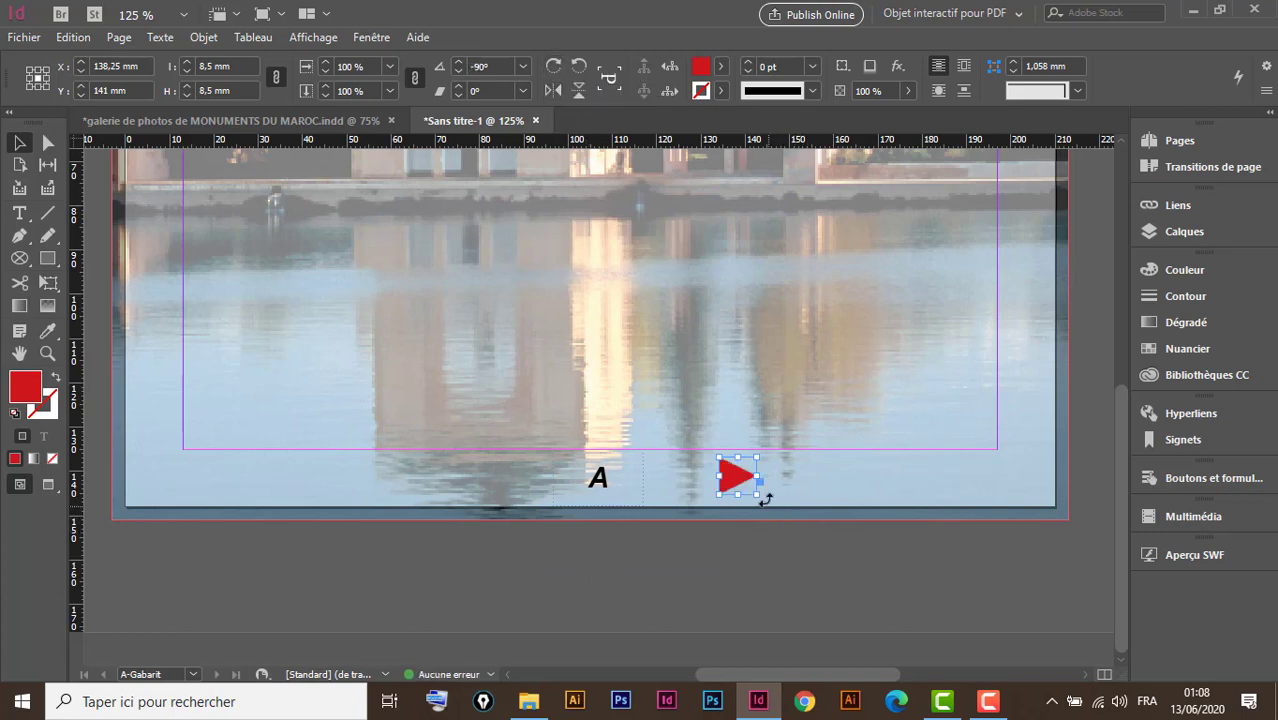
Duplicate the red triangle about 17.6 mm to its right at the same height
{"action": "key", "text": "ctrl+space"}
{"action": "left_click_drag", "start_coordinate": [984, 405], "coordinate": [590, 564]}
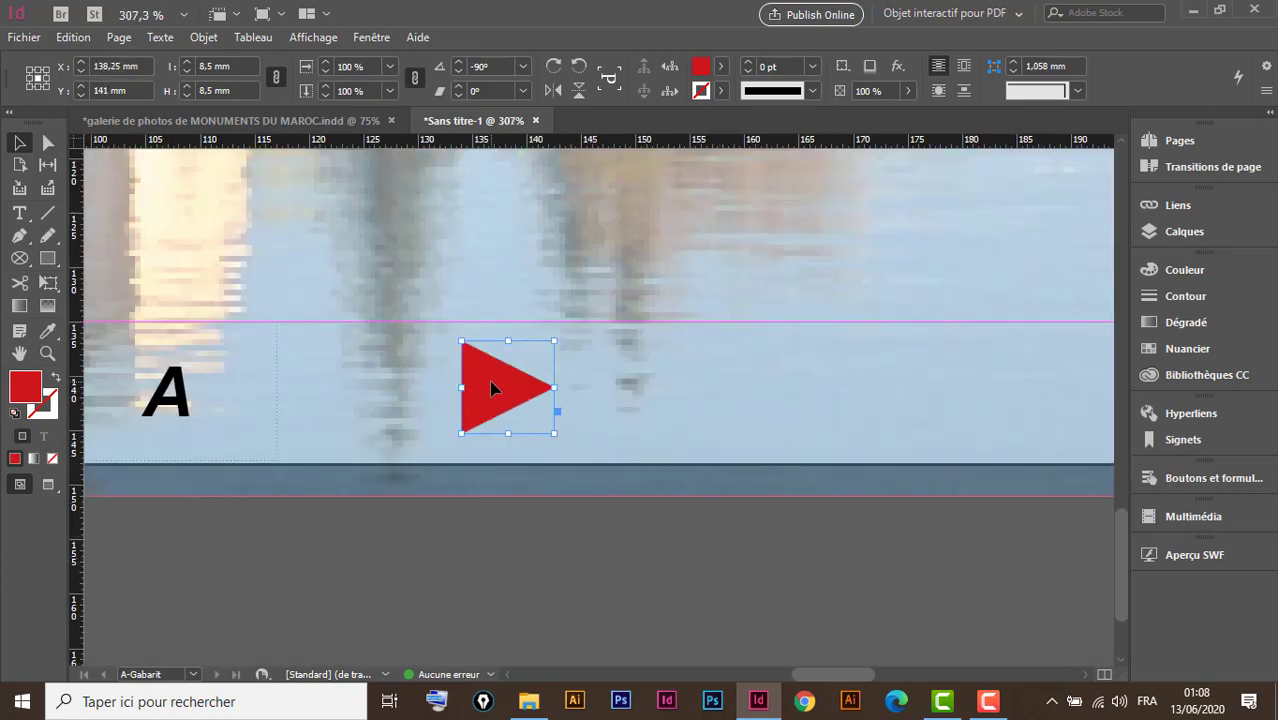
{"action": "left_click_drag", "start_coordinate": [492, 390], "coordinate": [683, 389]}
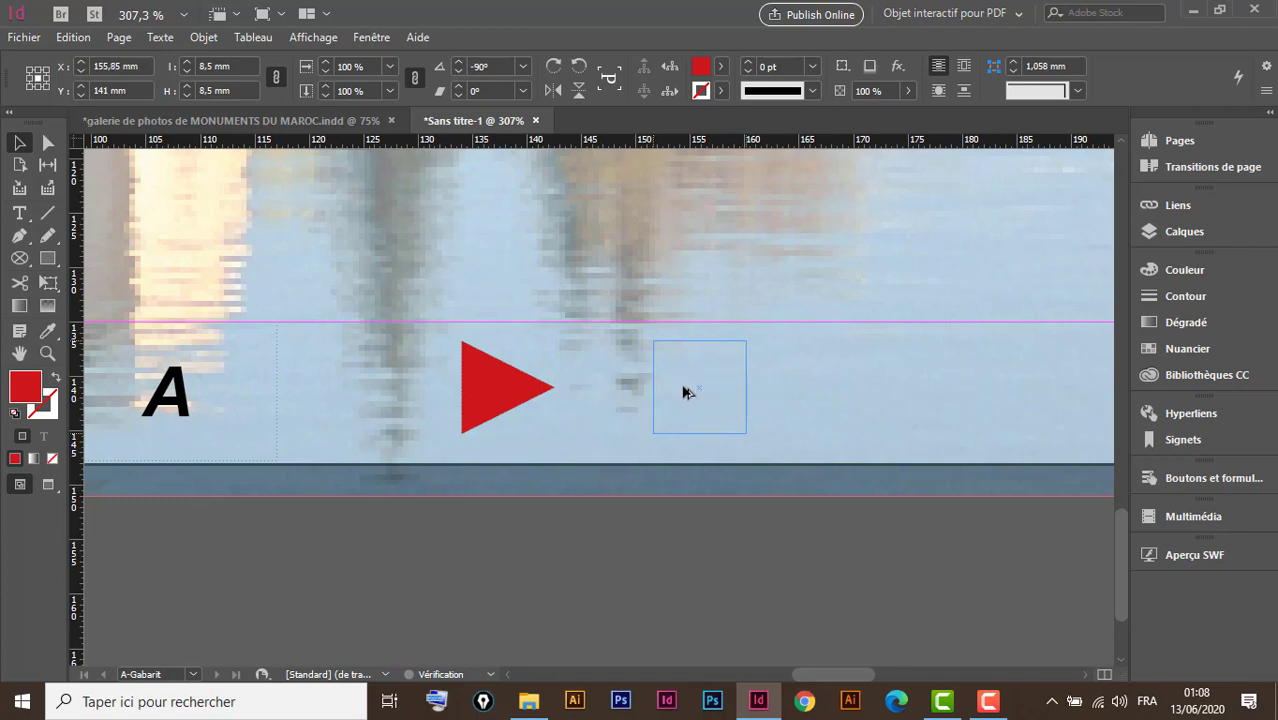
Draw a vertical bar about 2 mm wide and 8.5 mm high just beyond the tip of the duplicated triangle
{"action": "left_click", "coordinate": [49, 257]}
{"action": "left_click", "coordinate": [150, 281]}
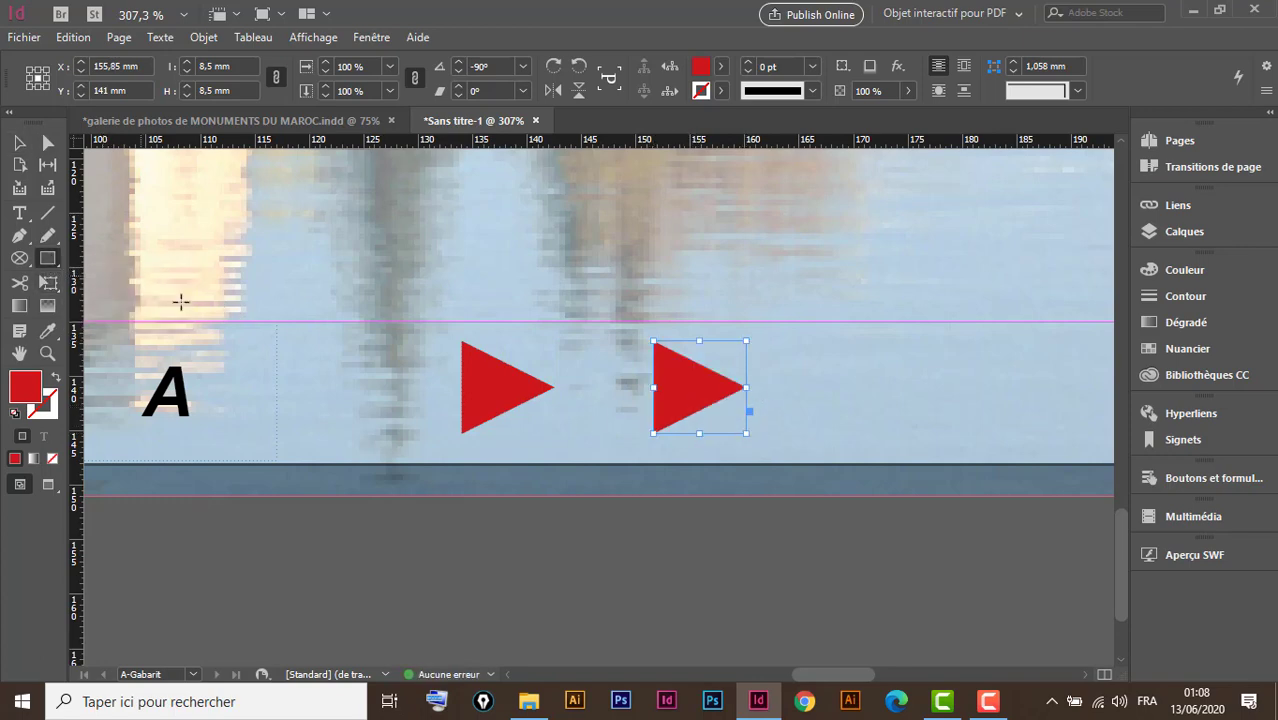
{"action": "left_click_drag", "start_coordinate": [756, 342], "coordinate": [778, 445]}
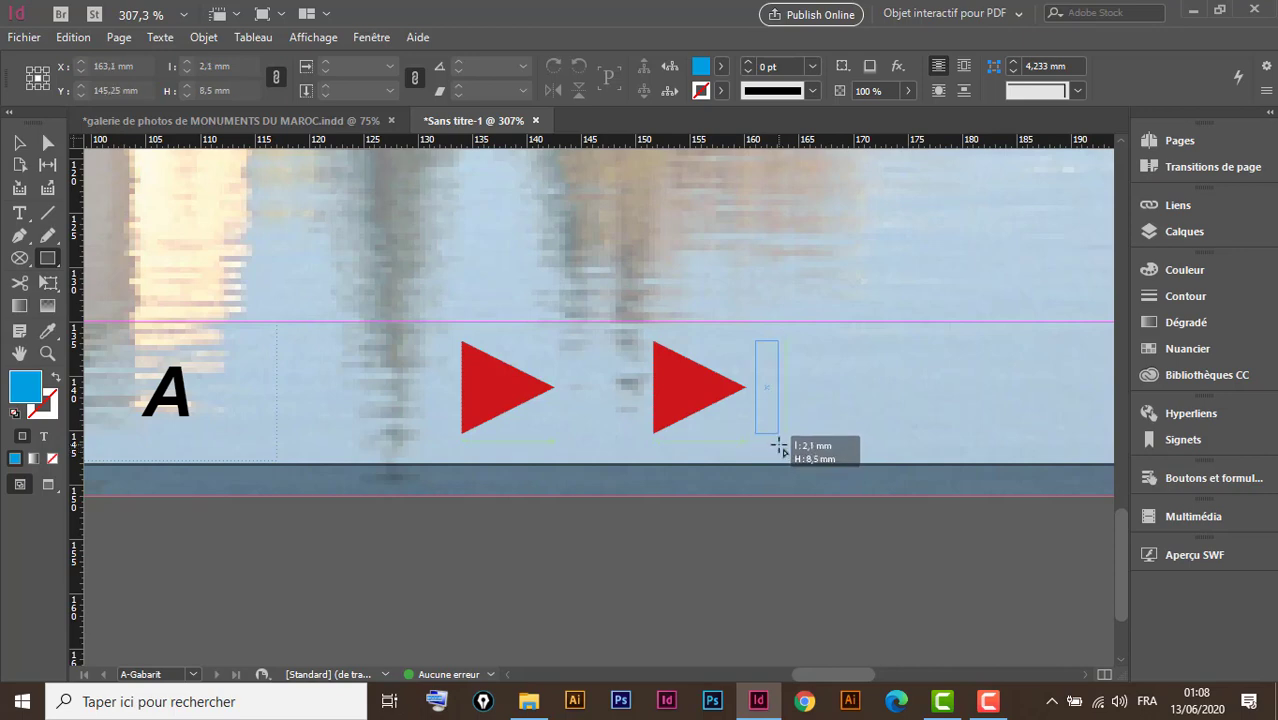
{"action": "left_click_drag", "start_coordinate": [779, 447], "coordinate": [776, 444]}
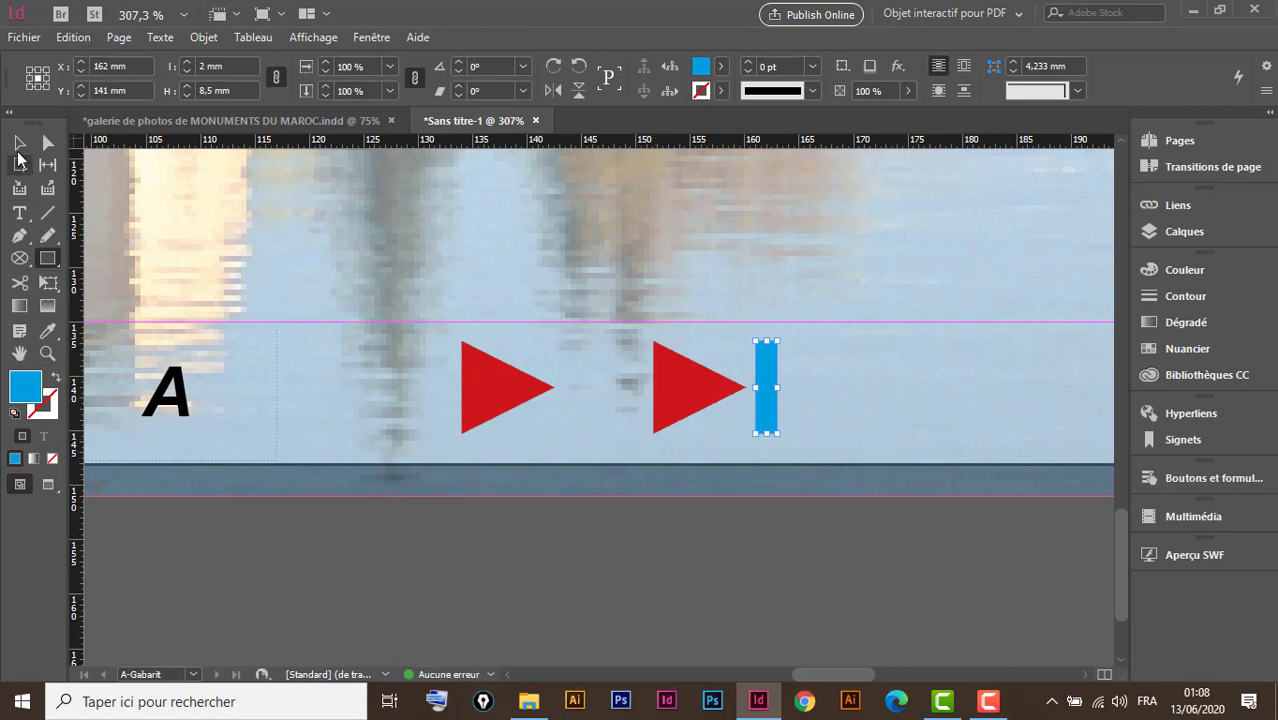
Apply the triangle's red fill to the vertical bar with the Eyedropper tool
{"action": "left_click", "coordinate": [19, 145]}
{"action": "left_click", "coordinate": [47, 331]}
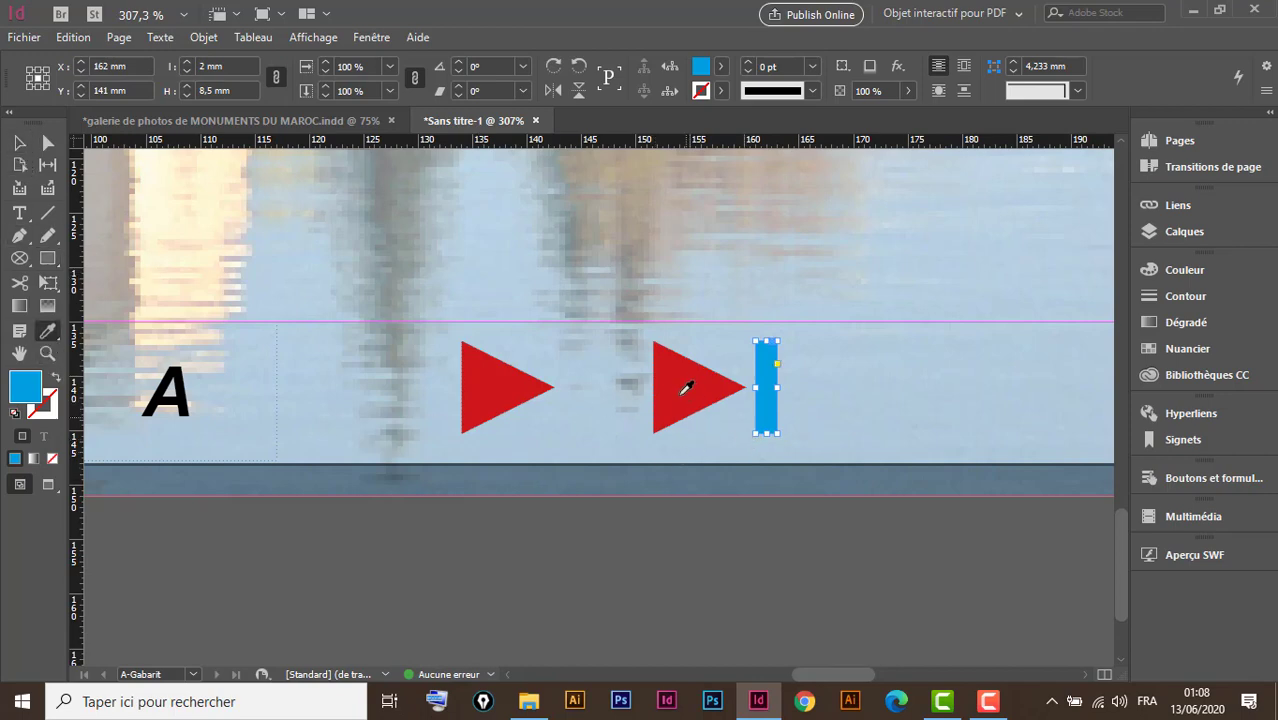
{"action": "left_click", "coordinate": [686, 388]}
{"action": "left_click", "coordinate": [19, 143]}
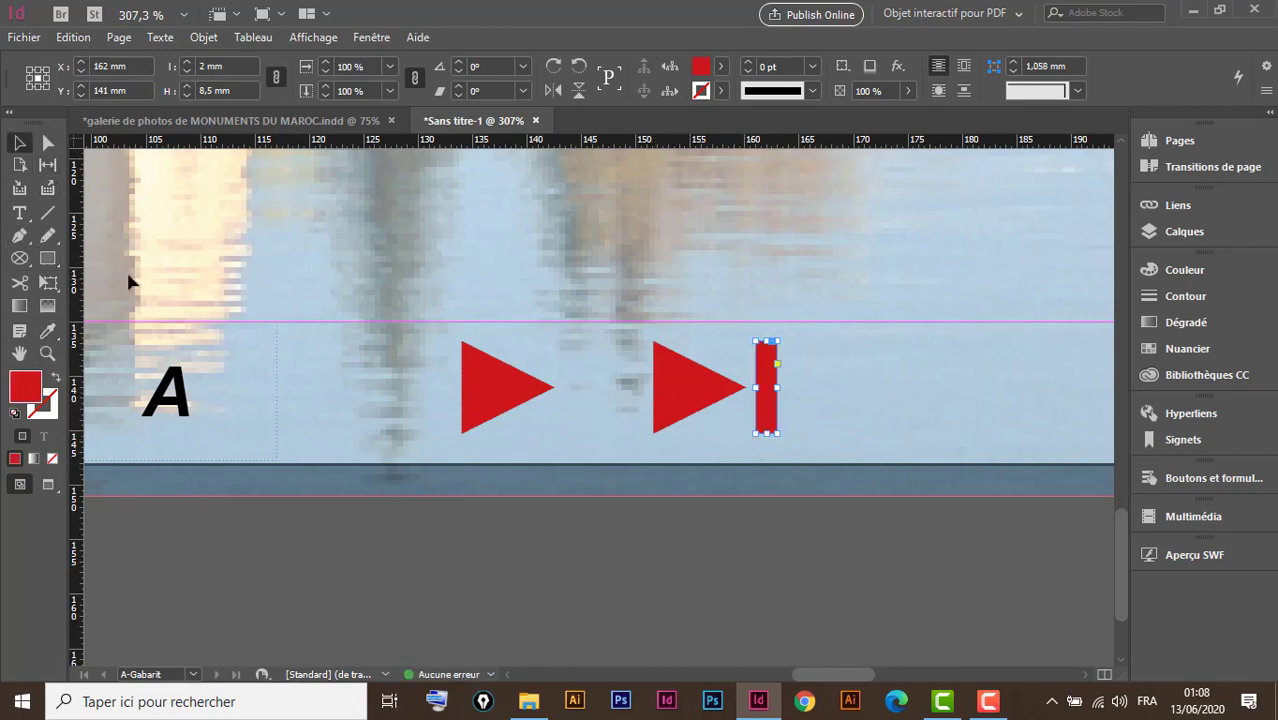
Group the duplicated triangle and the vertical bar into a single last-page symbol
{"action": "left_click_drag", "start_coordinate": [818, 351], "coordinate": [646, 411]}
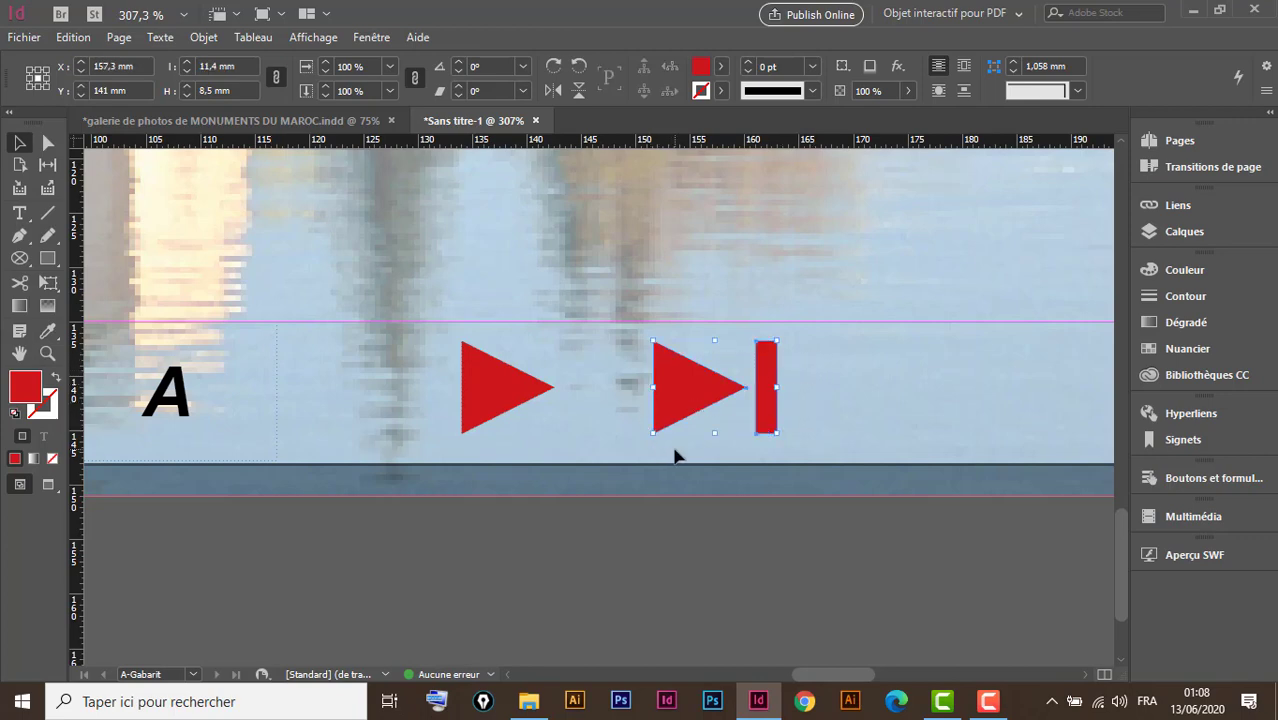
{"action": "key", "text": "ctrl+g"}
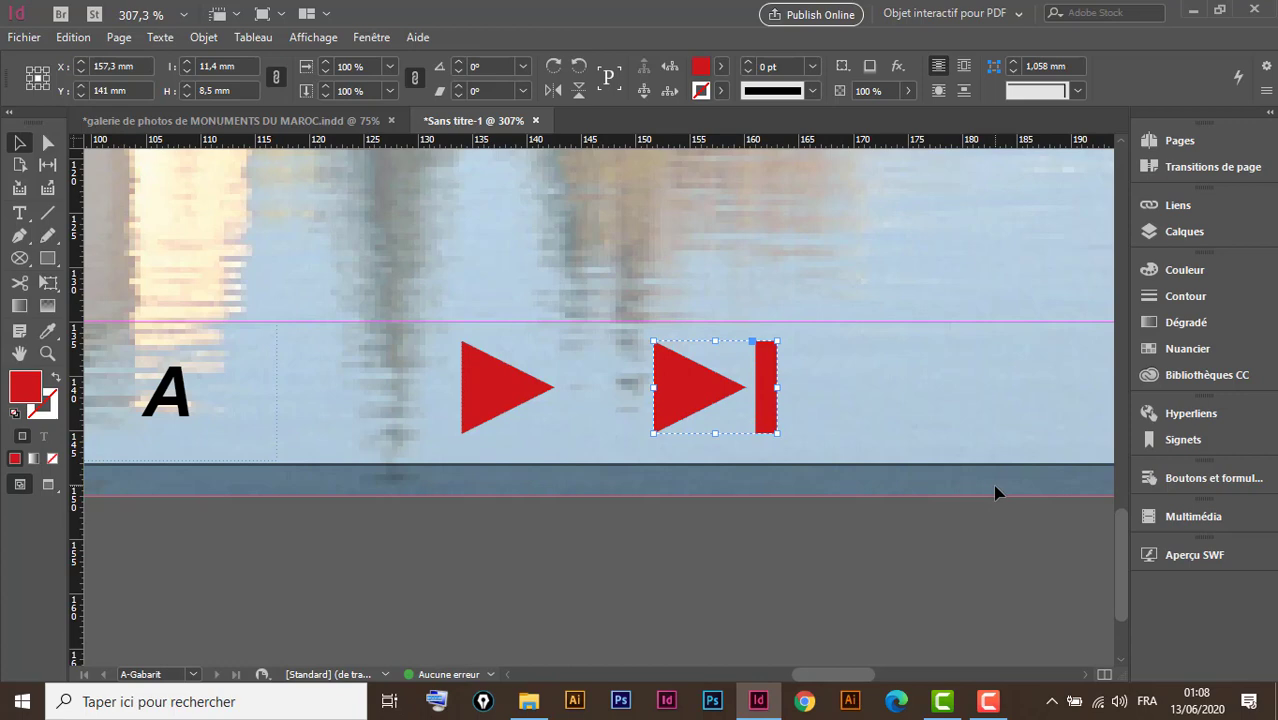
{"action": "key", "text": "ctrl+minus"}
{"action": "left_click_drag", "start_coordinate": [601, 562], "coordinate": [970, 554]}
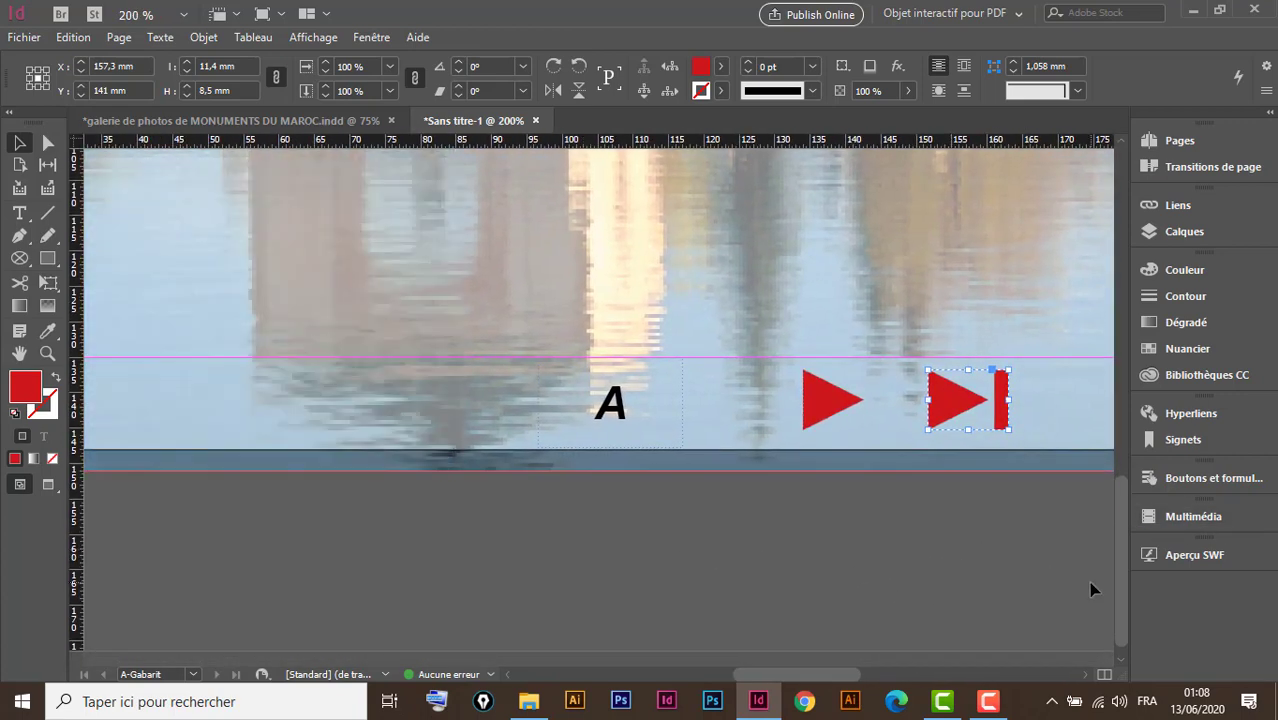
Copy the triangle and last-page symbol about 85.6 mm leftward at the same height, and flip the copies horizontally
{"action": "key", "text": "ctrl+minus"}
{"action": "left_click_drag", "start_coordinate": [602, 570], "coordinate": [833, 563]}
{"action": "left_click_drag", "start_coordinate": [662, 519], "coordinate": [890, 447]}
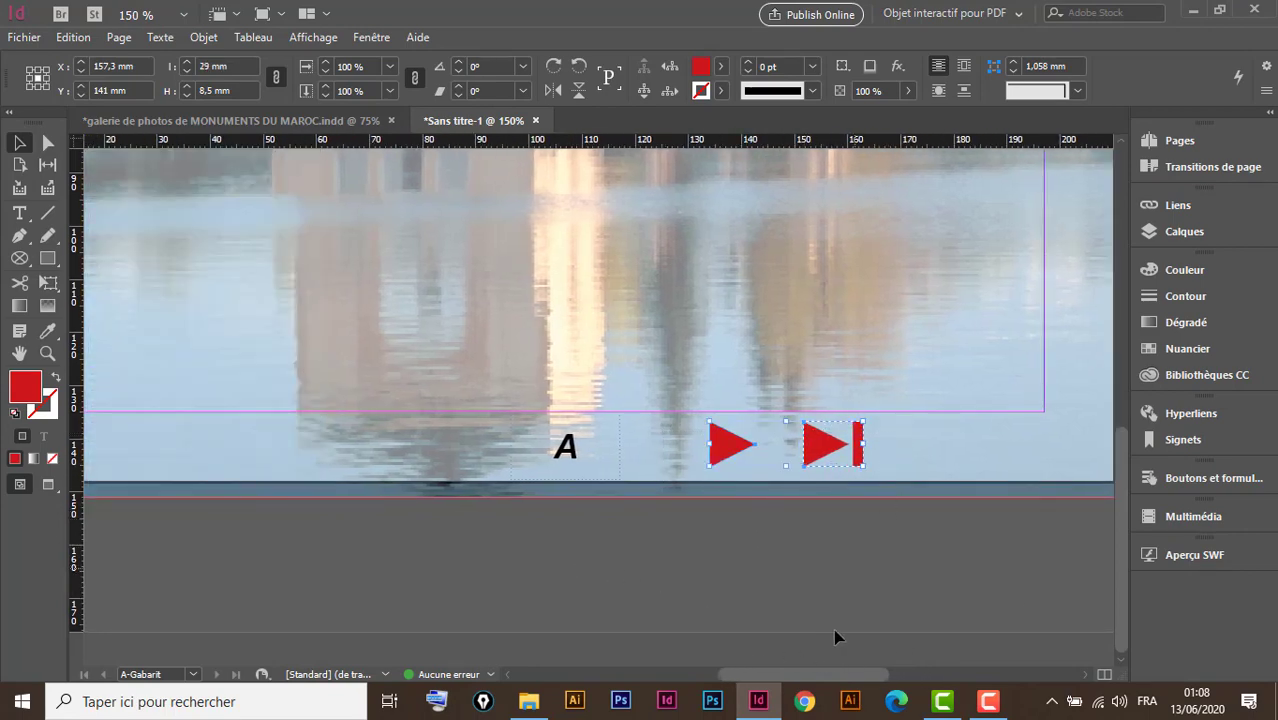
{"action": "left_click_drag", "start_coordinate": [666, 580], "coordinate": [813, 573]}
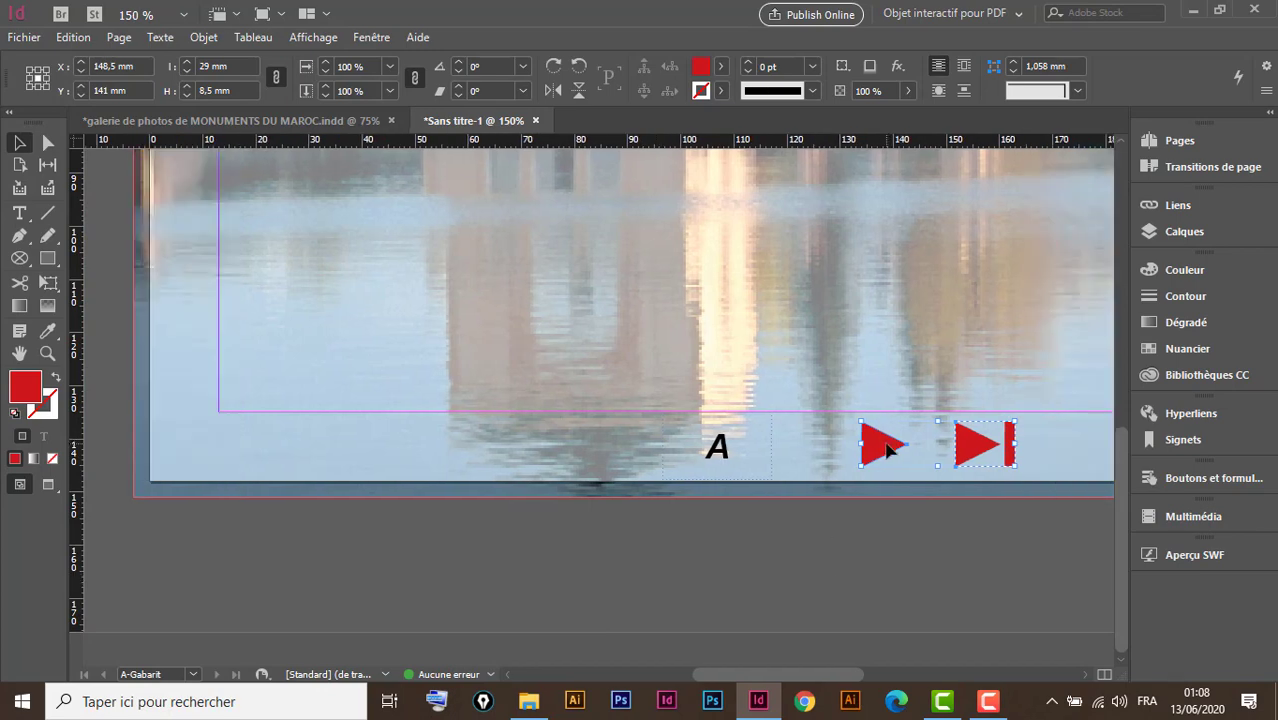
{"action": "left_click_drag", "start_coordinate": [887, 450], "coordinate": [432, 456]}
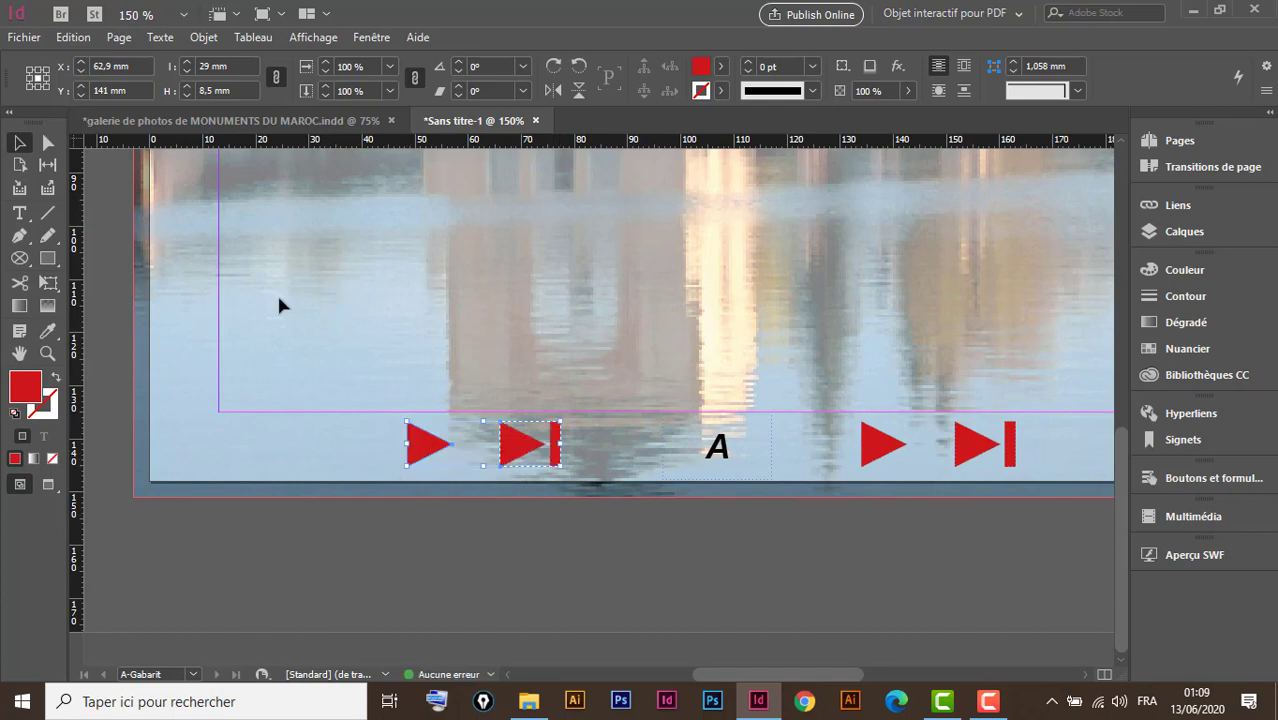
{"action": "left_click", "coordinate": [553, 90]}
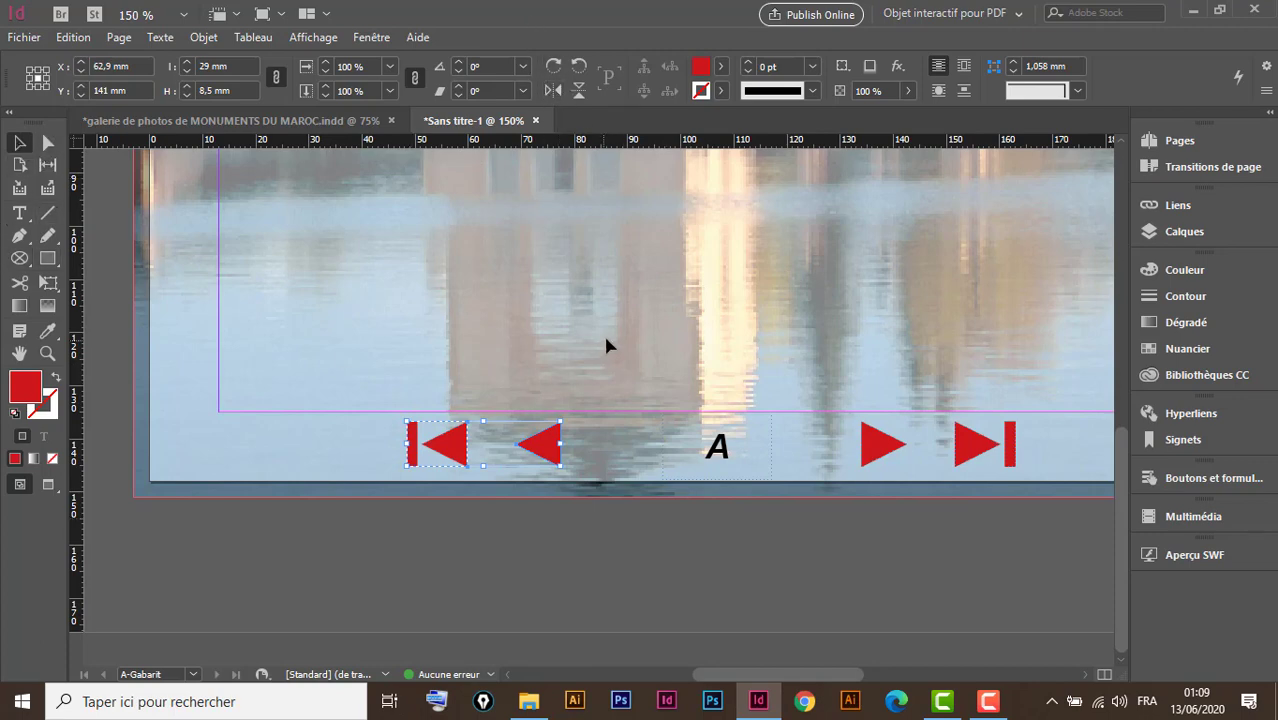
{"action": "left_click", "coordinate": [665, 375]}
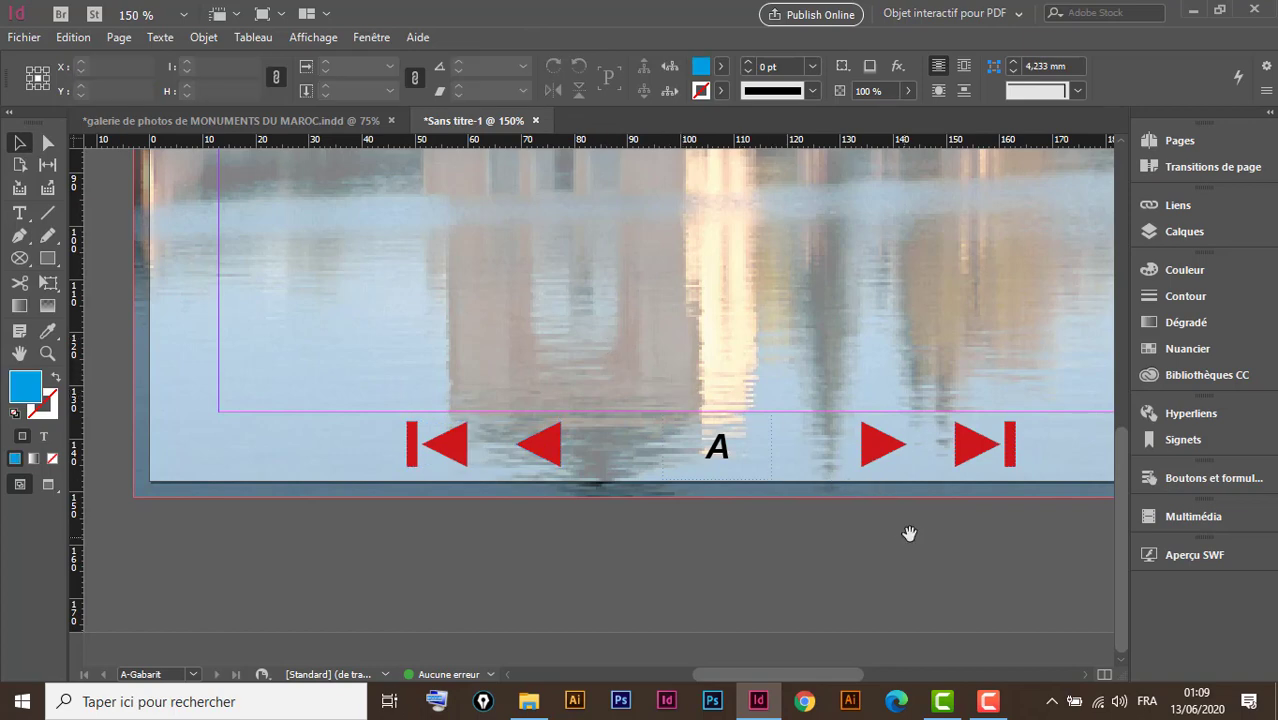
Convert the right-pointing triangle into a button with the action Atteindre la page suivante
{"action": "left_click_drag", "start_coordinate": [907, 531], "coordinate": [752, 569]}
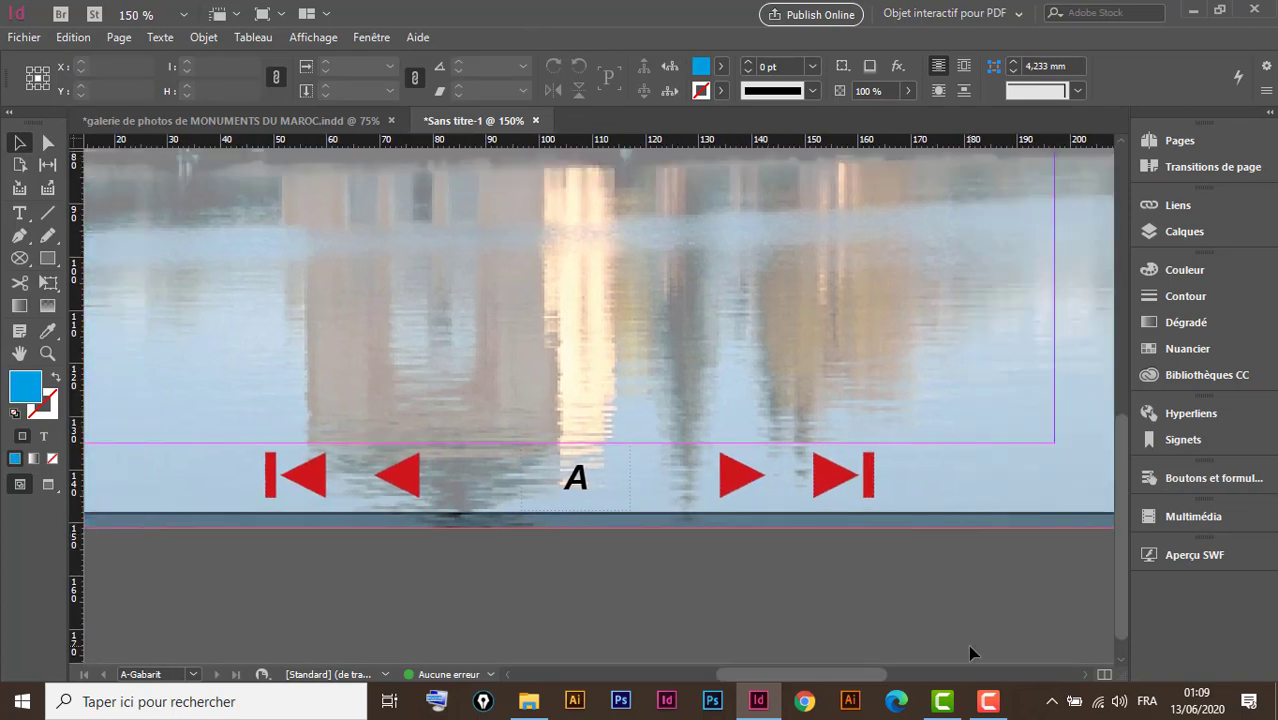
{"action": "key", "text": "ctrl+1"}
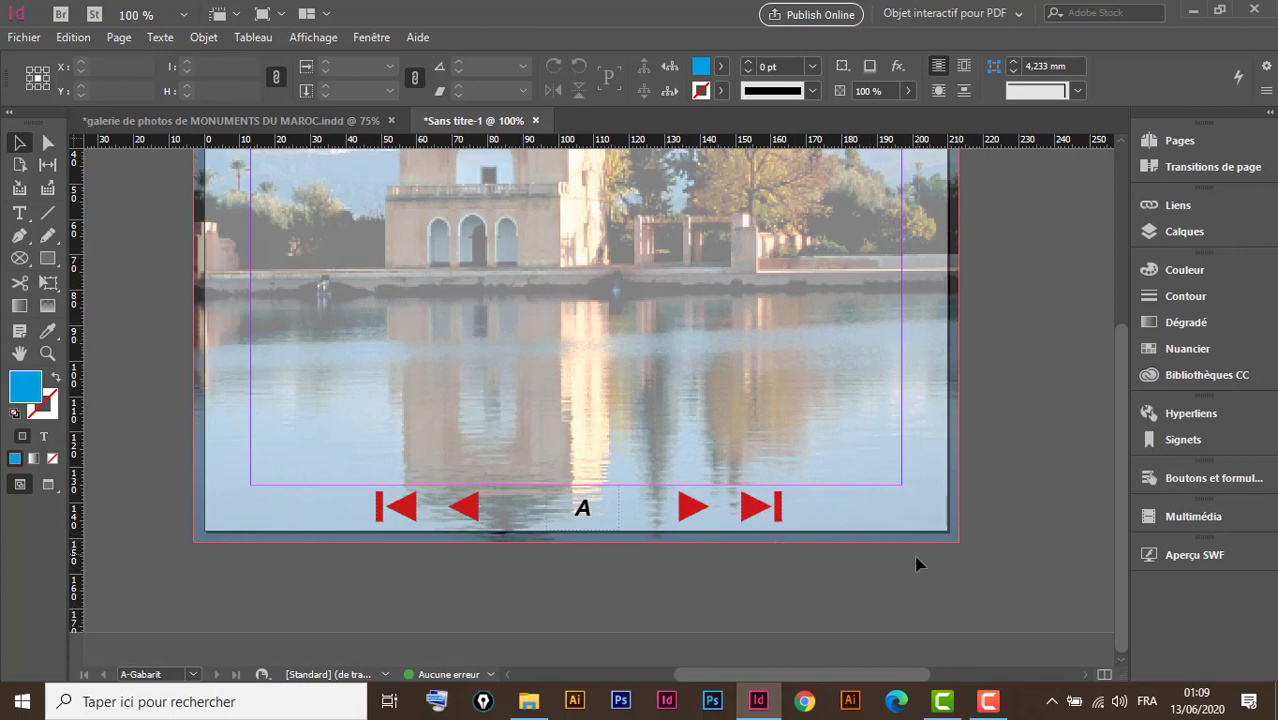
{"action": "left_click_drag", "start_coordinate": [916, 563], "coordinate": [762, 573]}
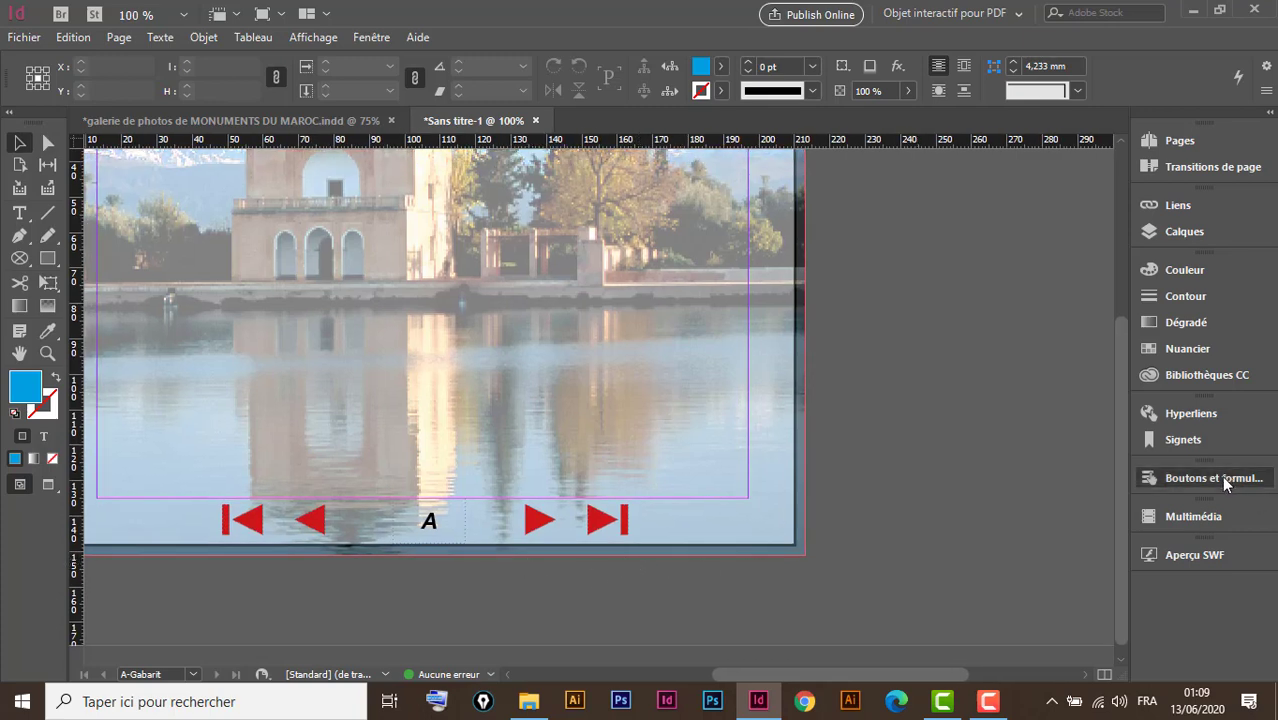
{"action": "left_click", "coordinate": [1190, 478]}
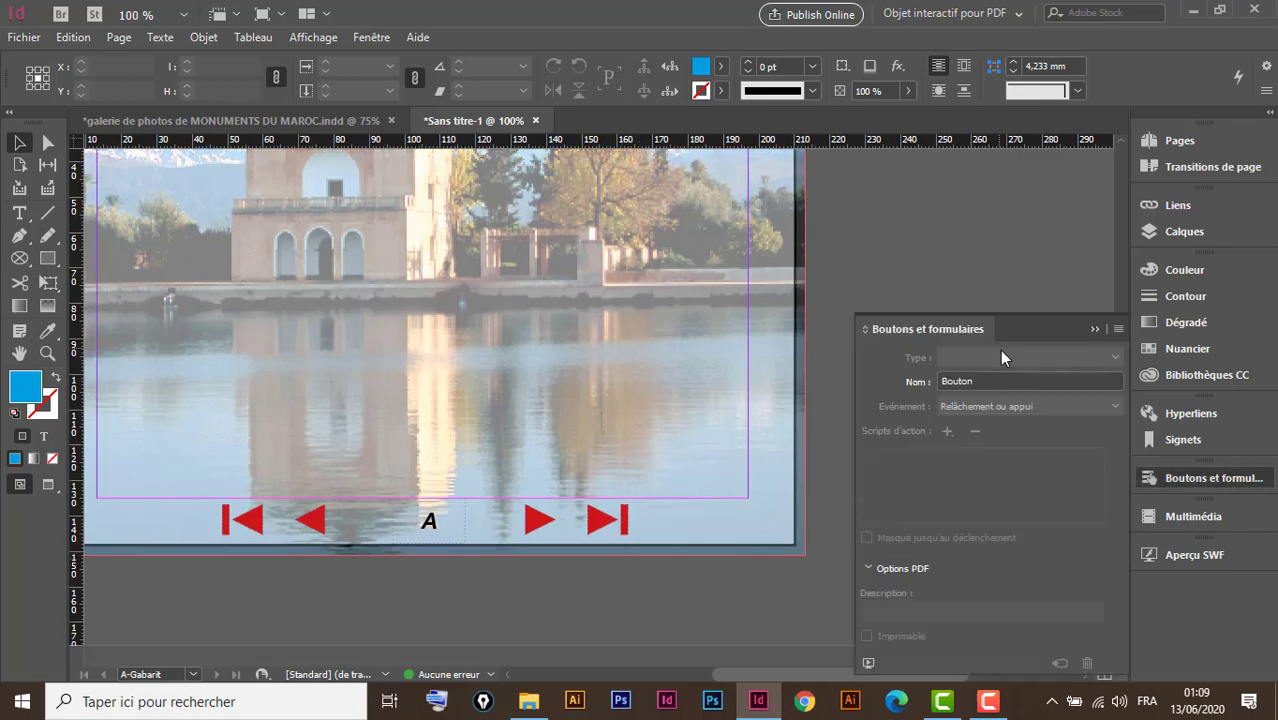
{"action": "left_click", "coordinate": [537, 521]}
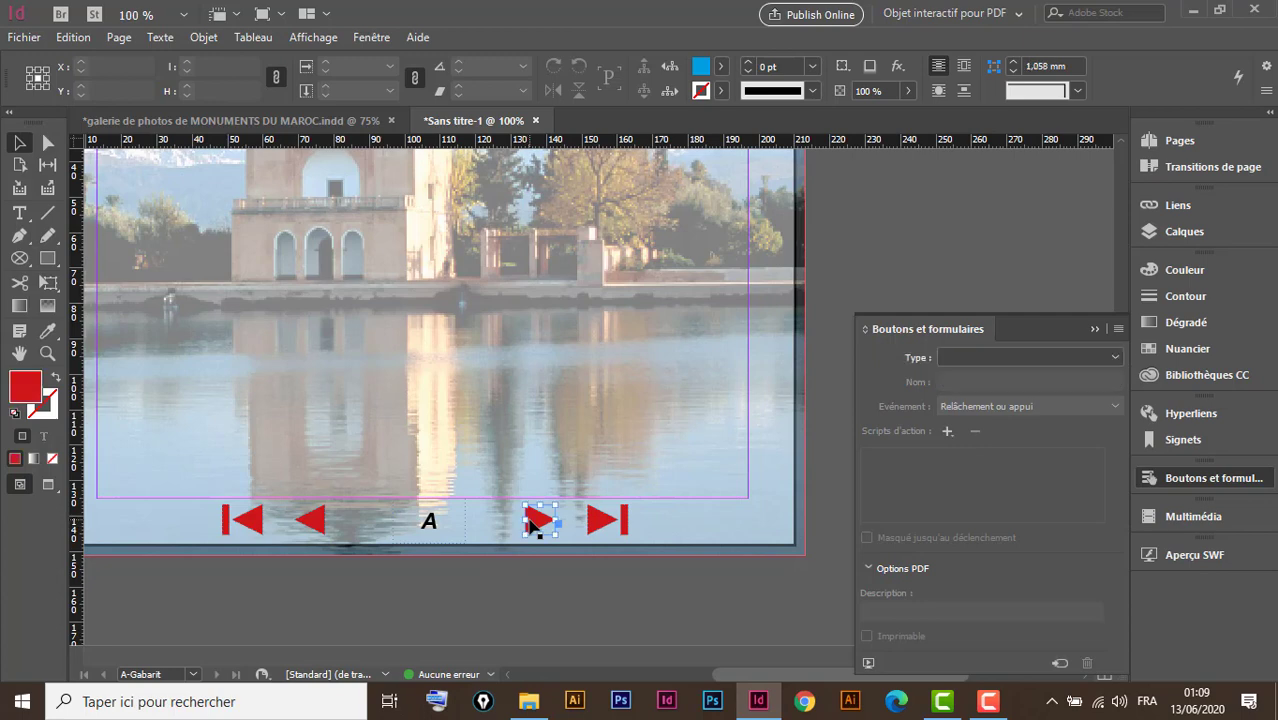
{"action": "left_click", "coordinate": [993, 358]}
{"action": "left_click", "coordinate": [989, 374]}
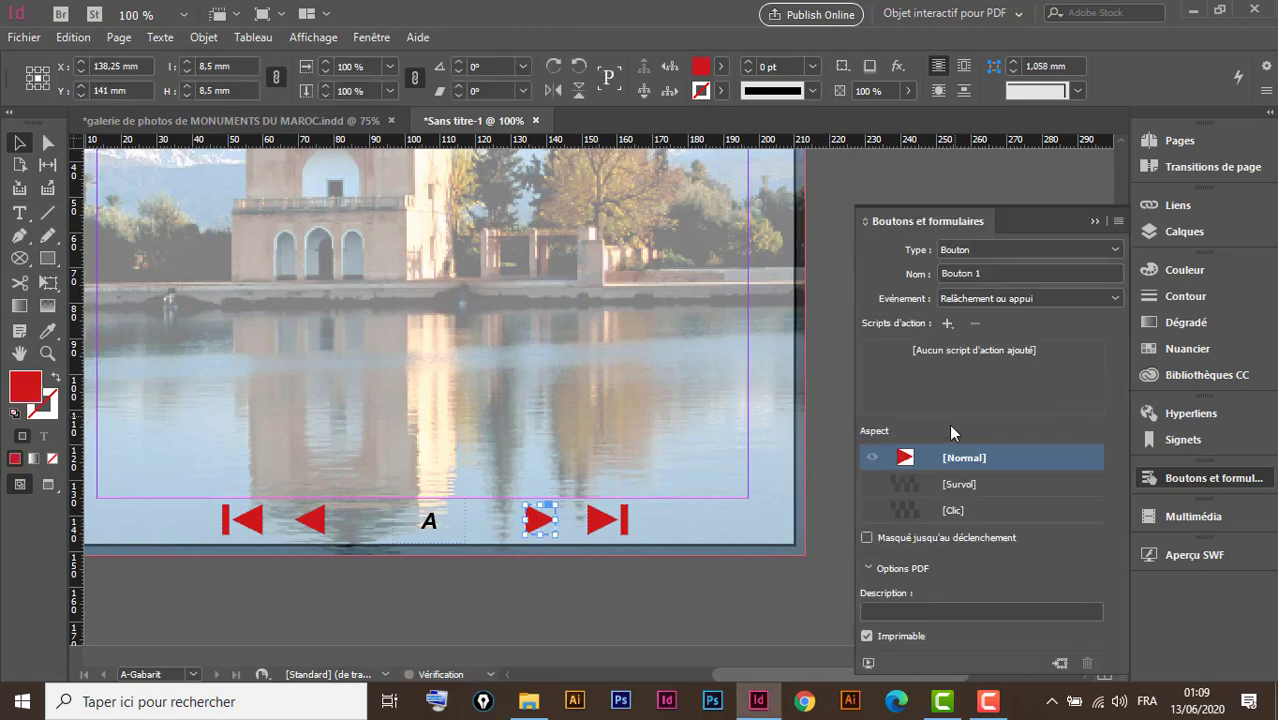
{"action": "left_click", "coordinate": [948, 324]}
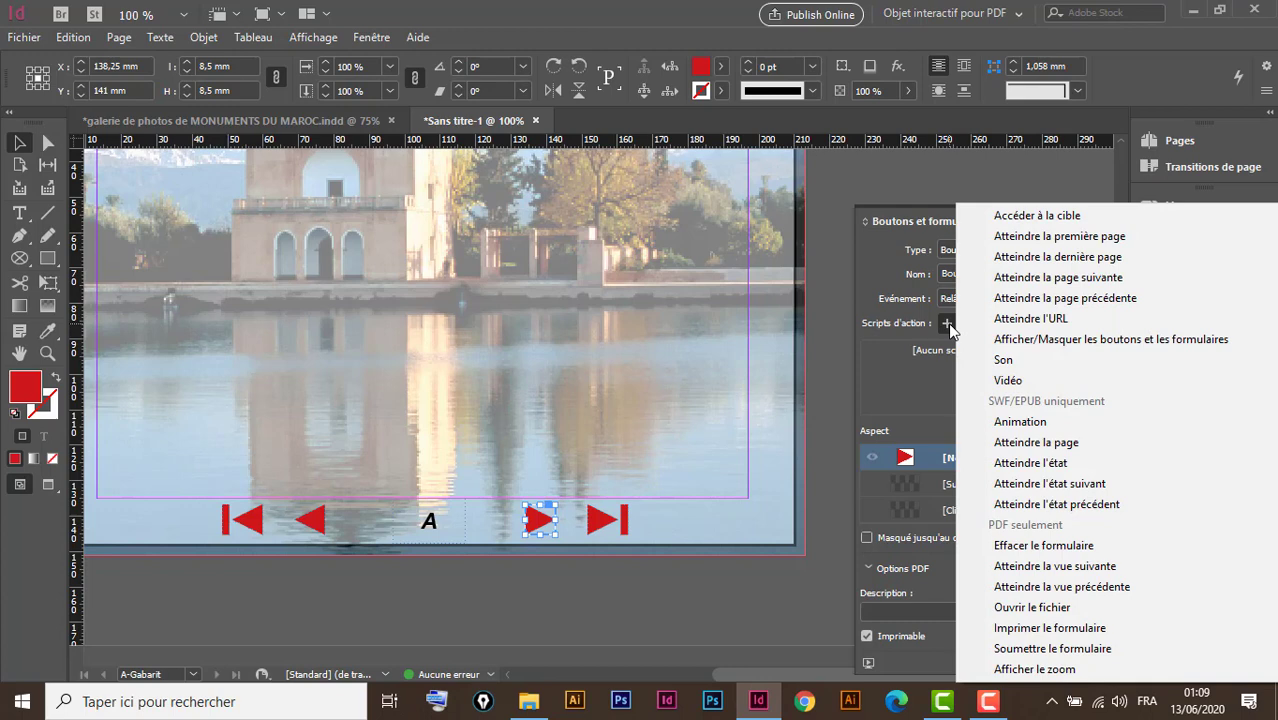
{"action": "left_click", "coordinate": [1082, 280]}
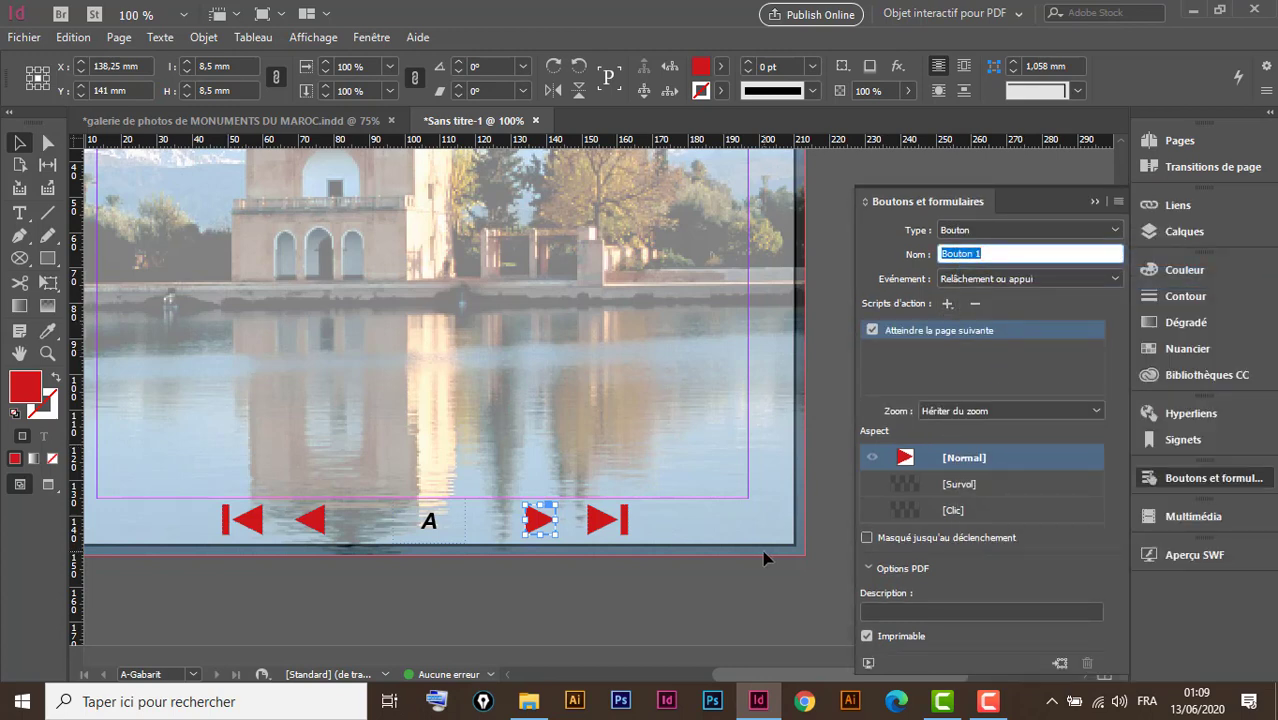
Convert the last-page symbol into a button with the action Atteindre la dernière page
{"action": "left_click", "coordinate": [603, 522]}
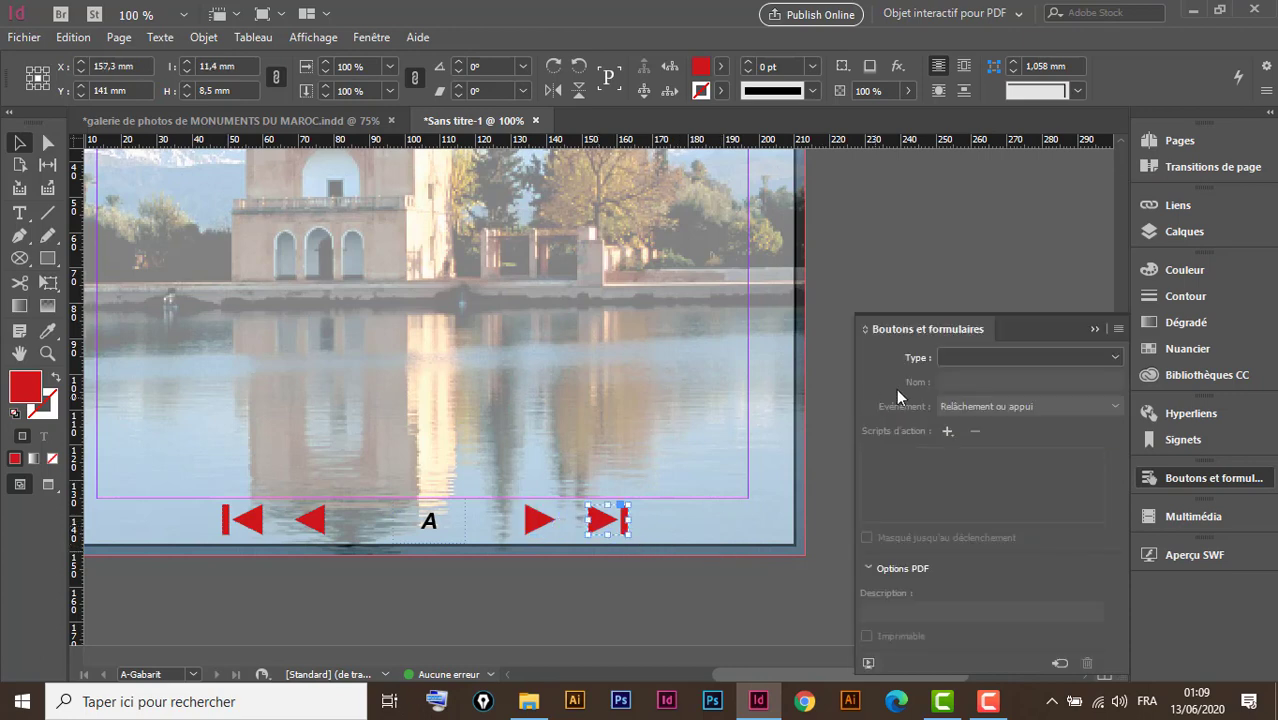
{"action": "left_click", "coordinate": [980, 357]}
{"action": "left_click", "coordinate": [989, 380]}
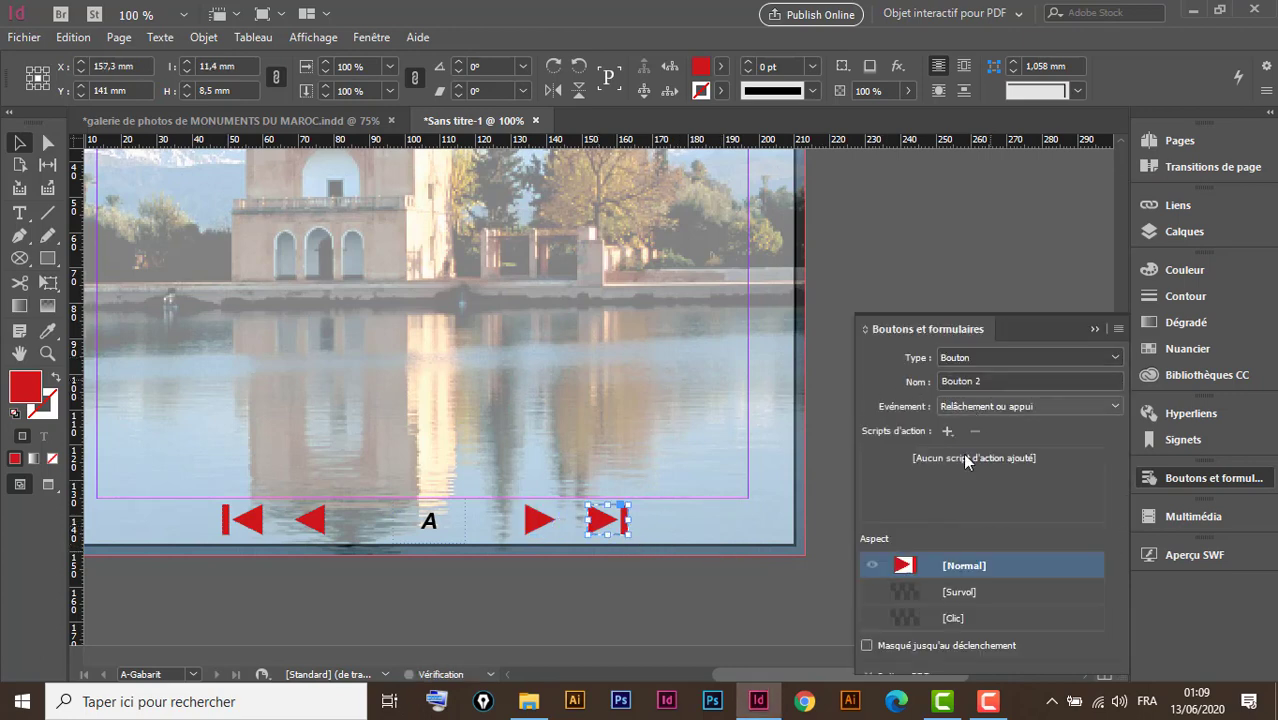
{"action": "left_click", "coordinate": [947, 322]}
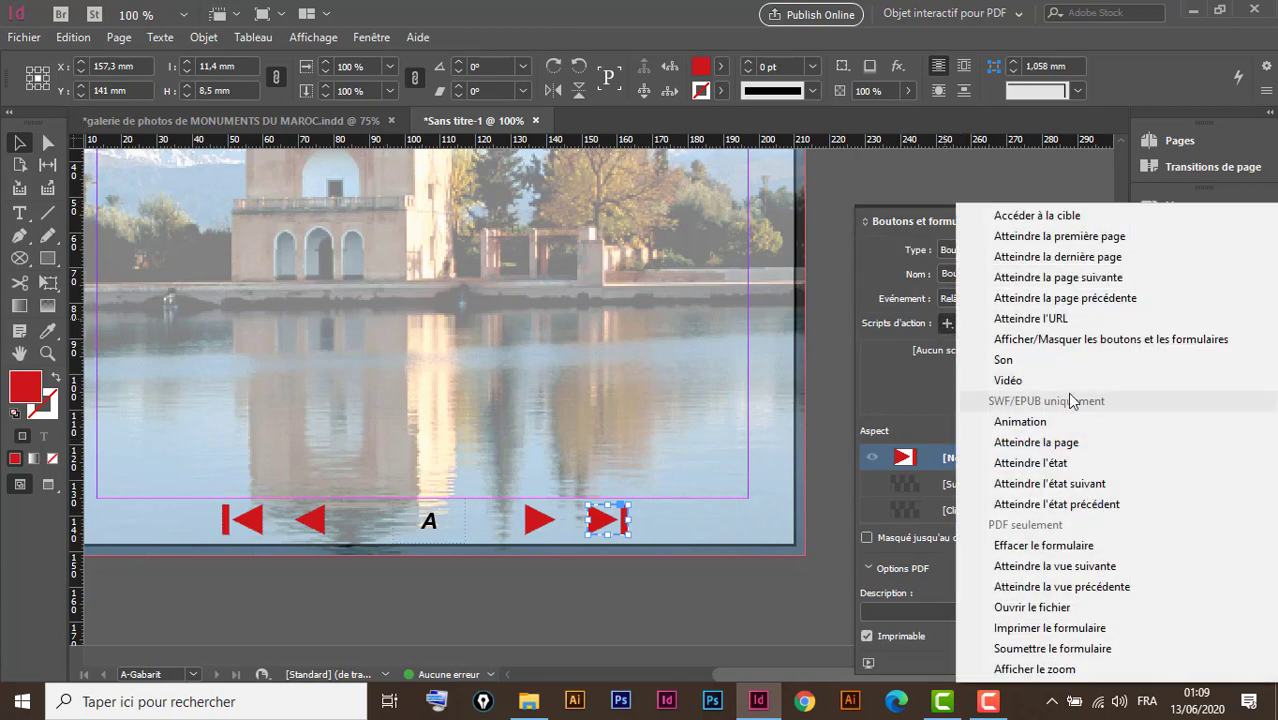
{"action": "left_click", "coordinate": [1081, 260]}
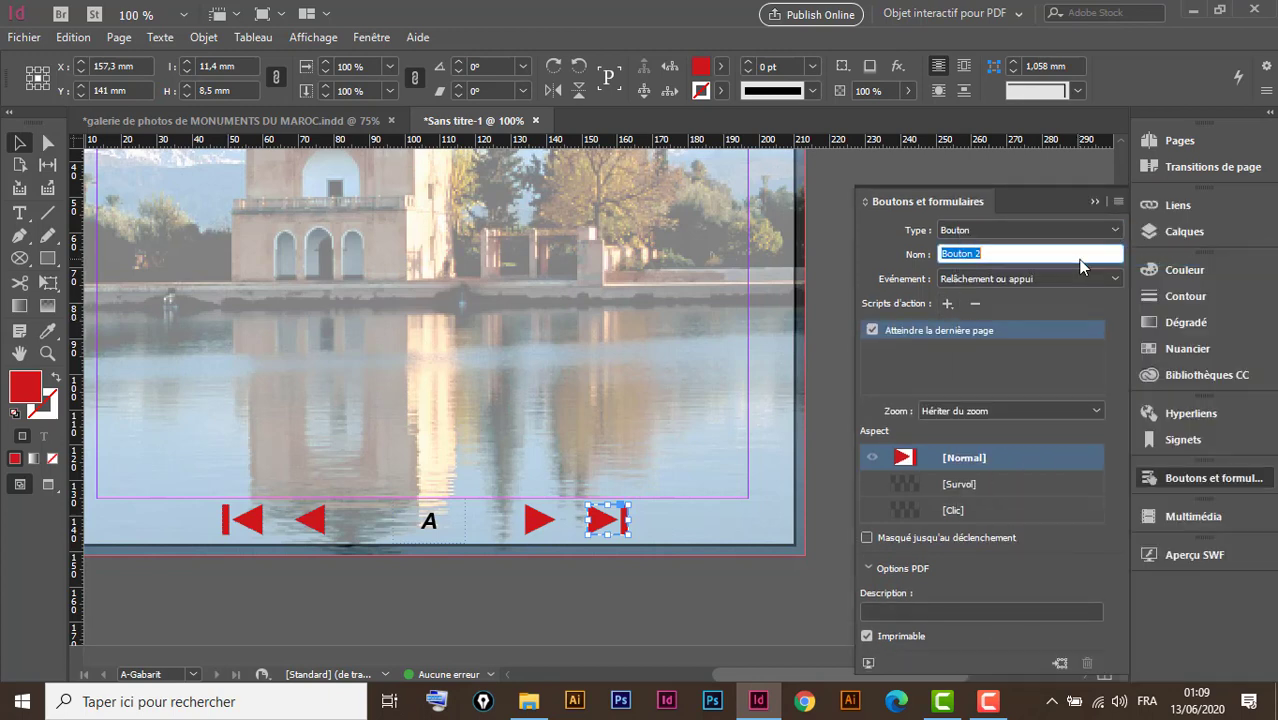
Convert the left-pointing triangle into a button with the action Atteindre la page précédente
{"action": "left_click", "coordinate": [316, 521]}
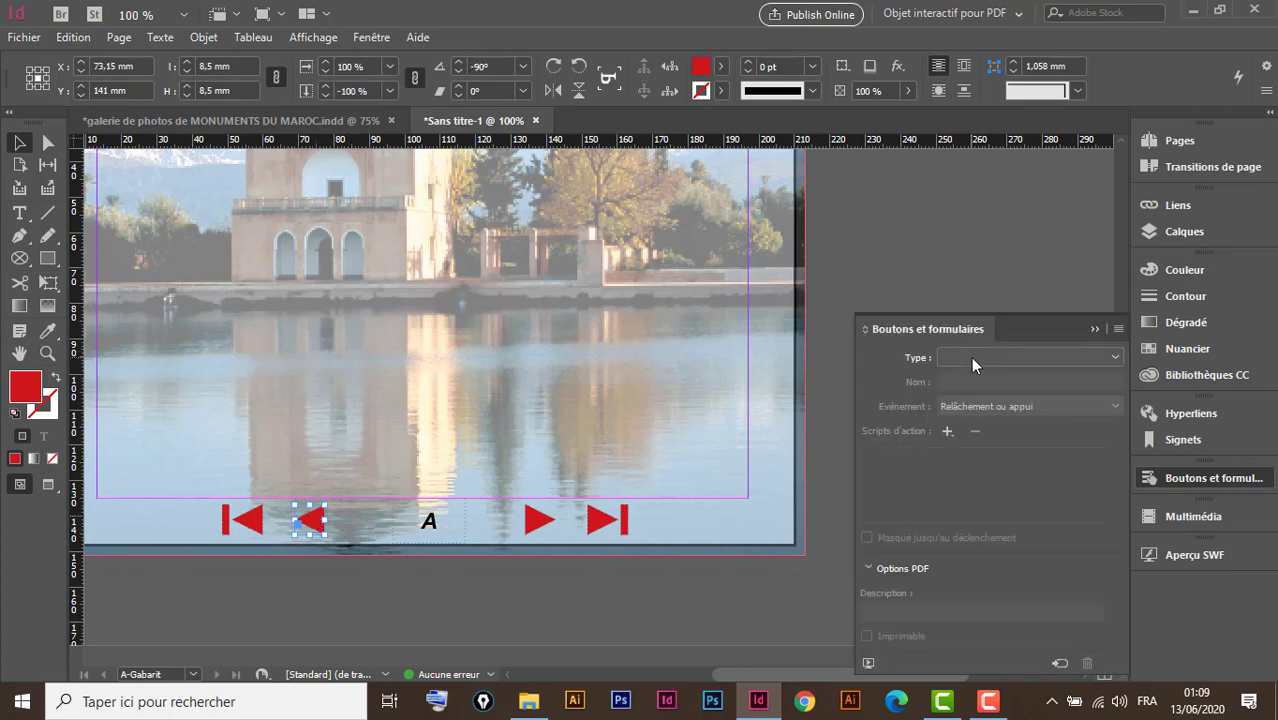
{"action": "left_click", "coordinate": [972, 356]}
{"action": "left_click", "coordinate": [978, 377]}
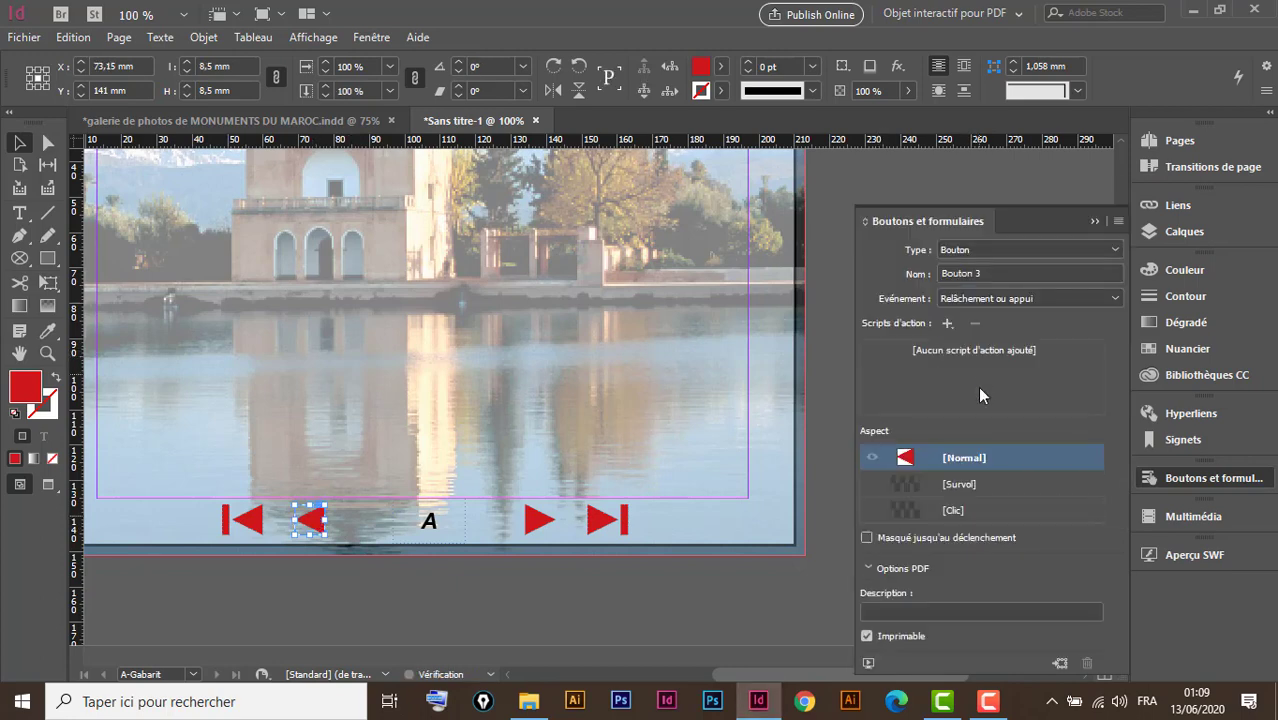
{"action": "left_click", "coordinate": [947, 323]}
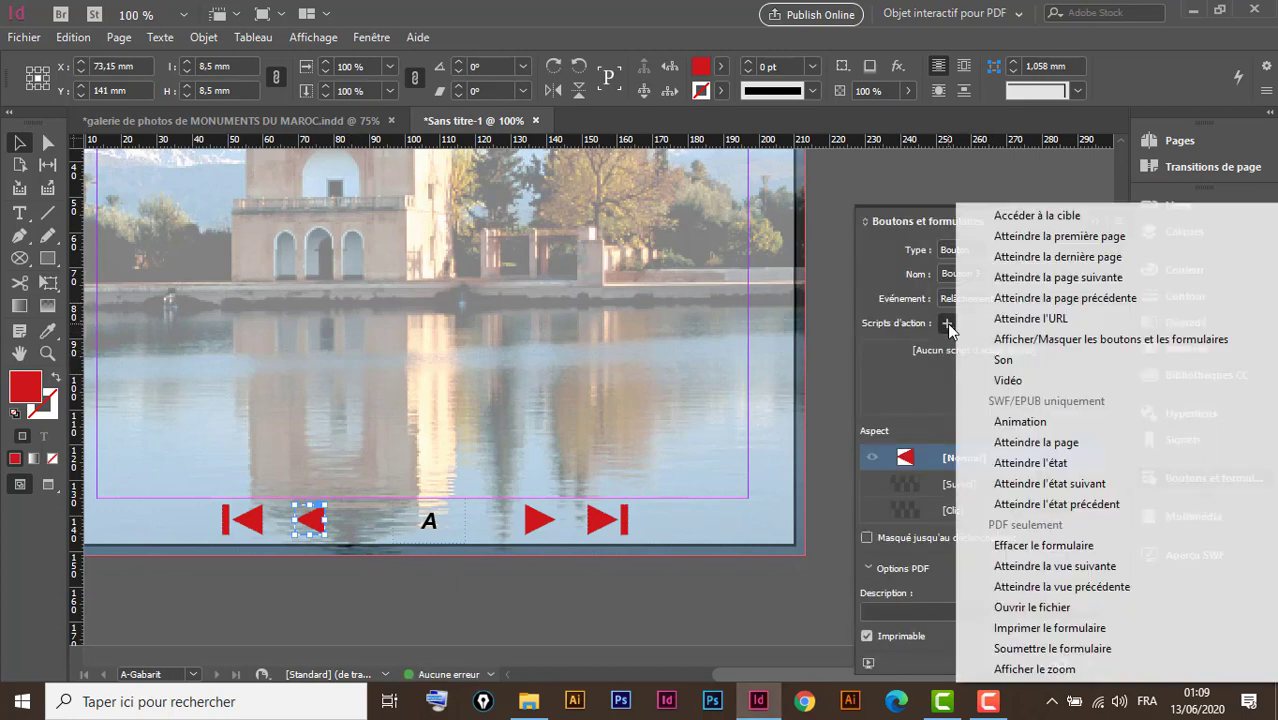
{"action": "left_click", "coordinate": [1100, 300]}
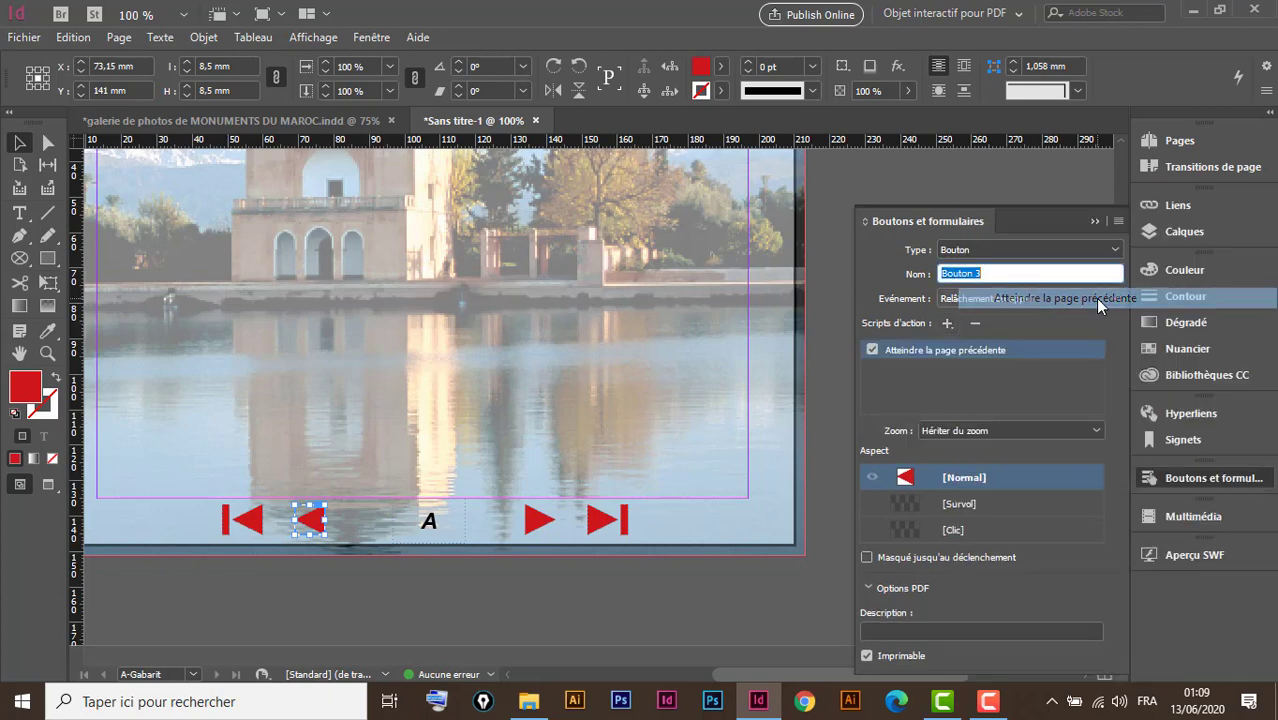
Convert the first-page symbol into a button with the action Atteindre la première page
{"action": "left_click", "coordinate": [256, 530]}
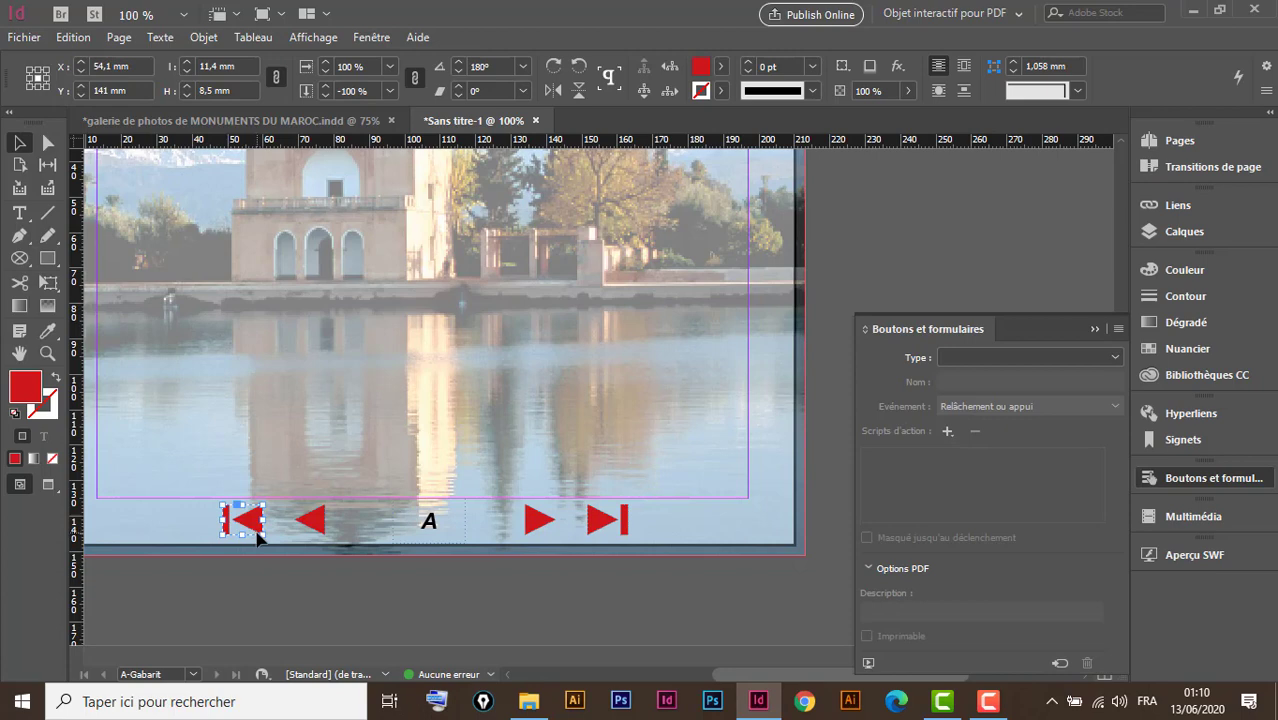
{"action": "left_click", "coordinate": [1009, 359]}
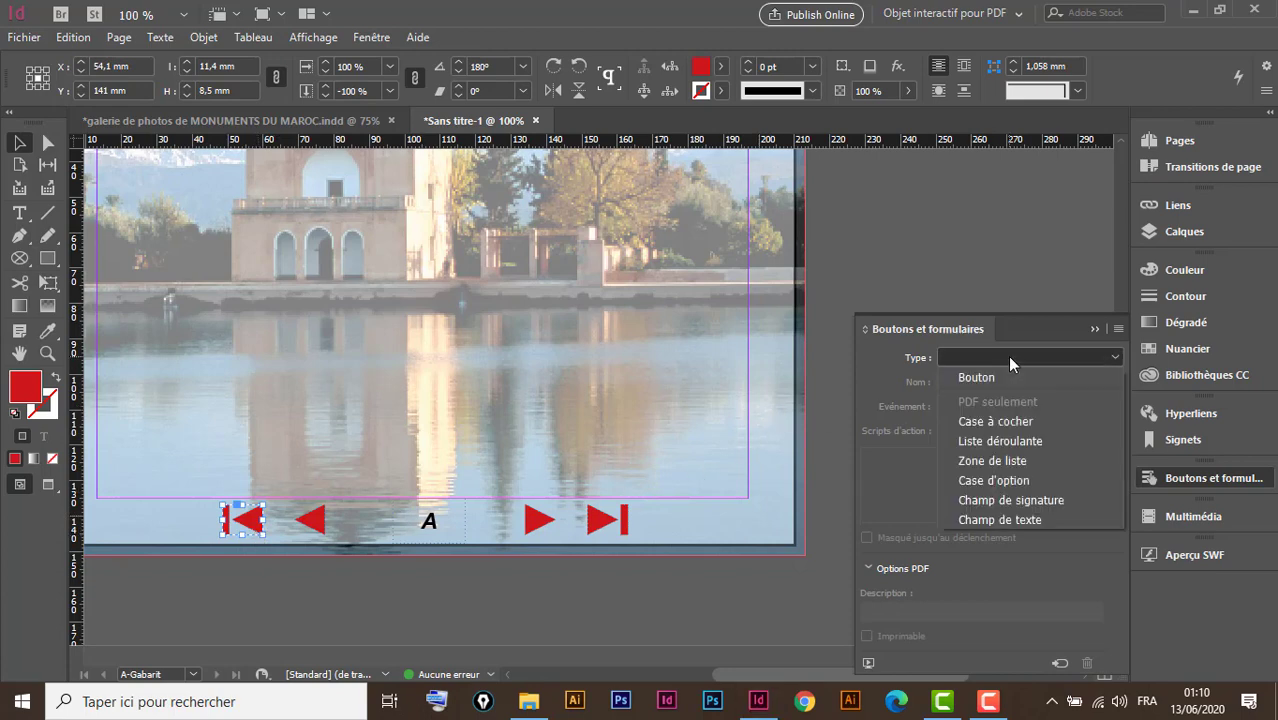
{"action": "left_click", "coordinate": [990, 378]}
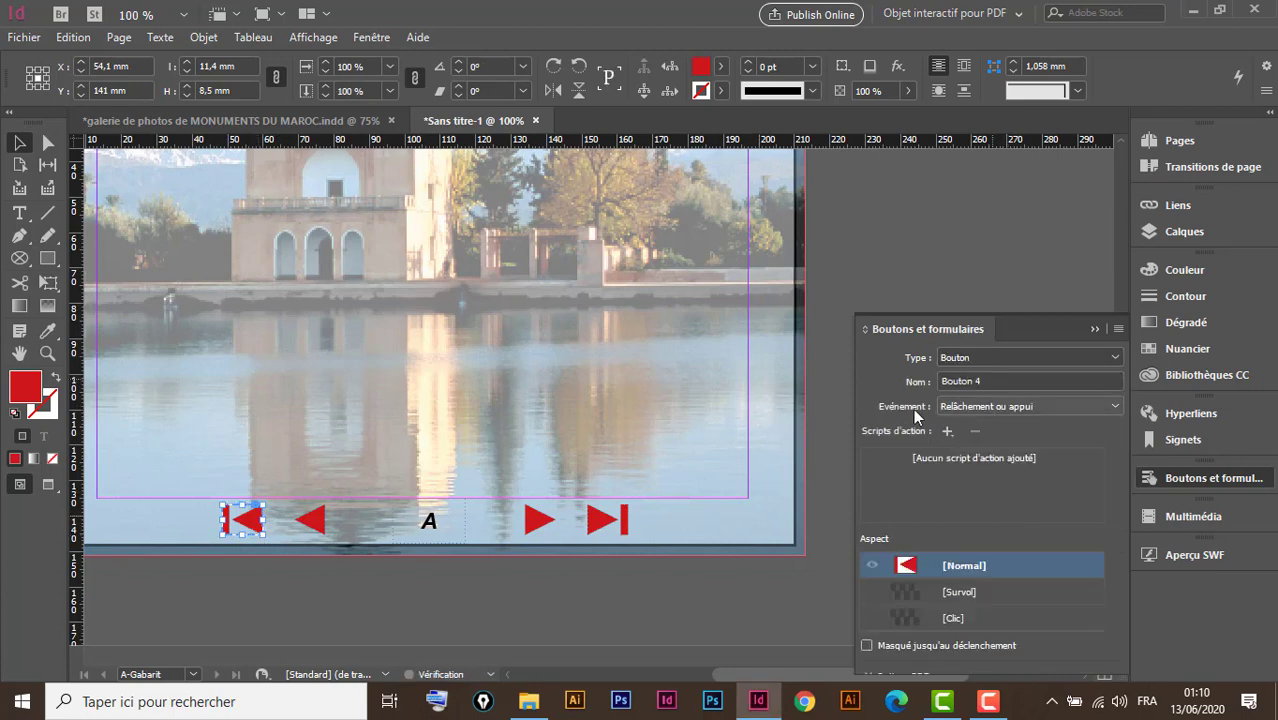
{"action": "left_click", "coordinate": [947, 323]}
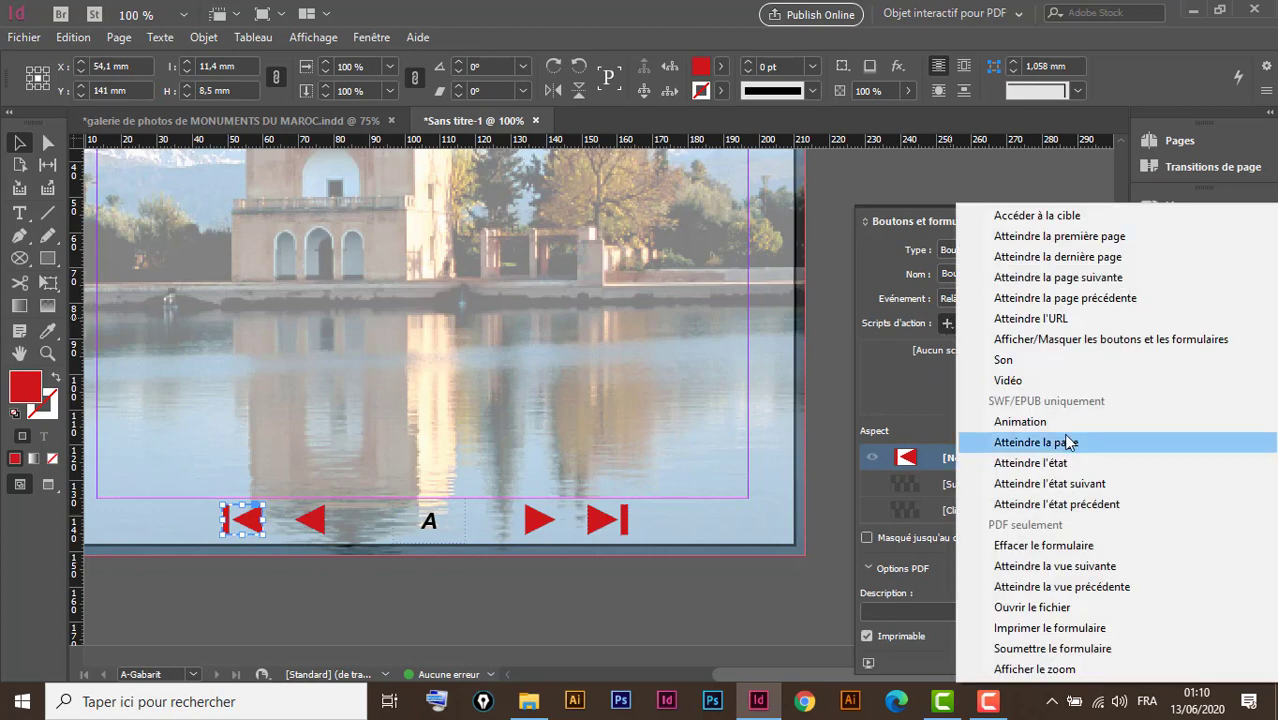
{"action": "left_click", "coordinate": [1088, 247]}
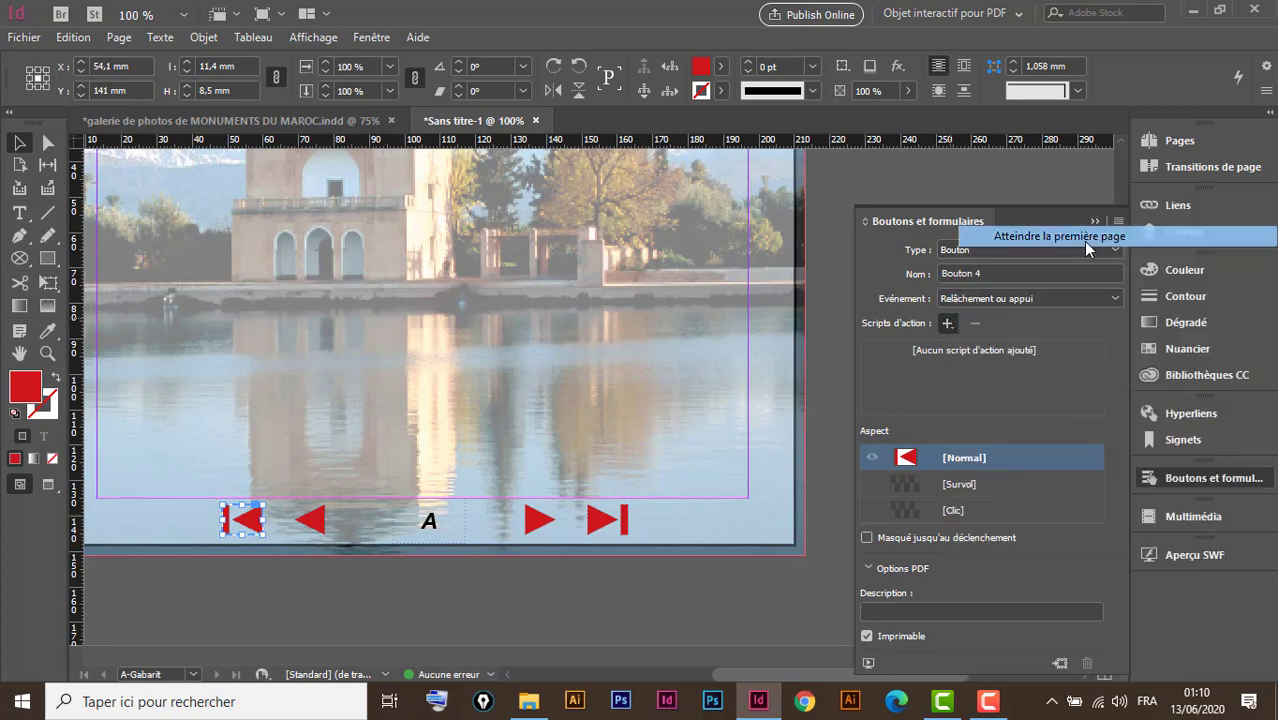
Preview the document as SWF and test the next-page, first-page and last-page buttons
{"action": "left_click", "coordinate": [1173, 556]}
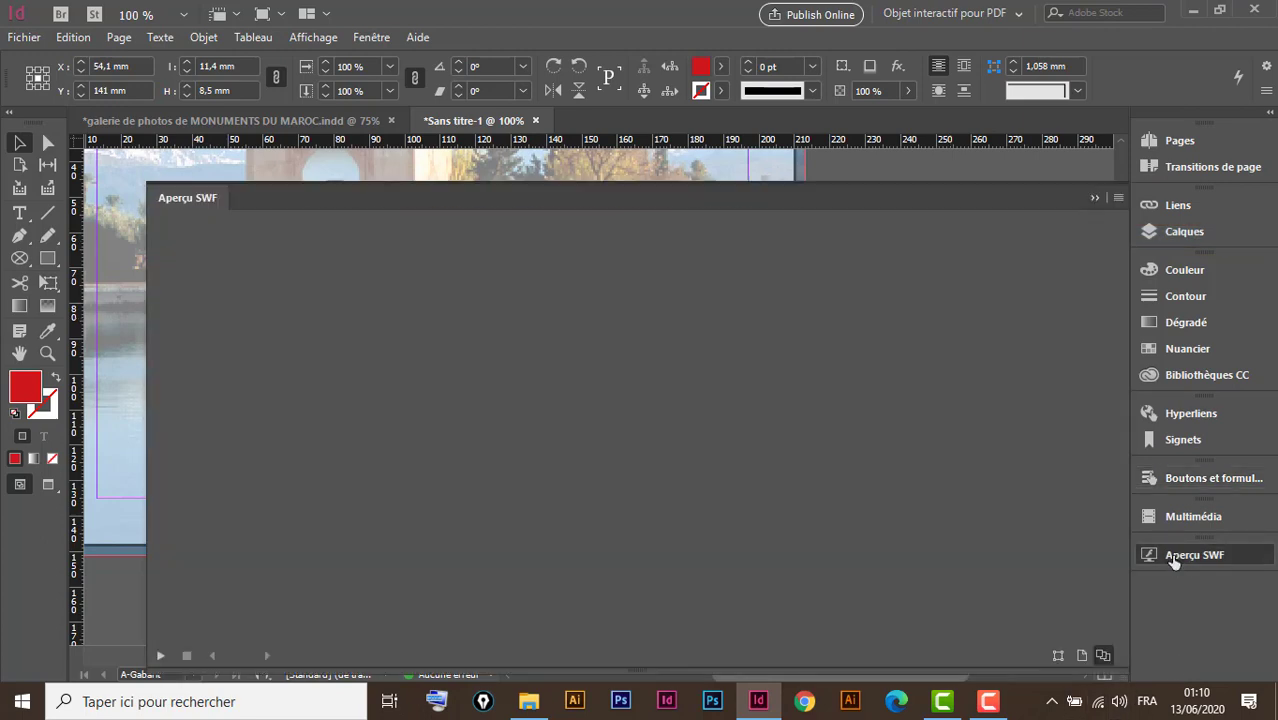
{"action": "left_click", "coordinate": [163, 656]}
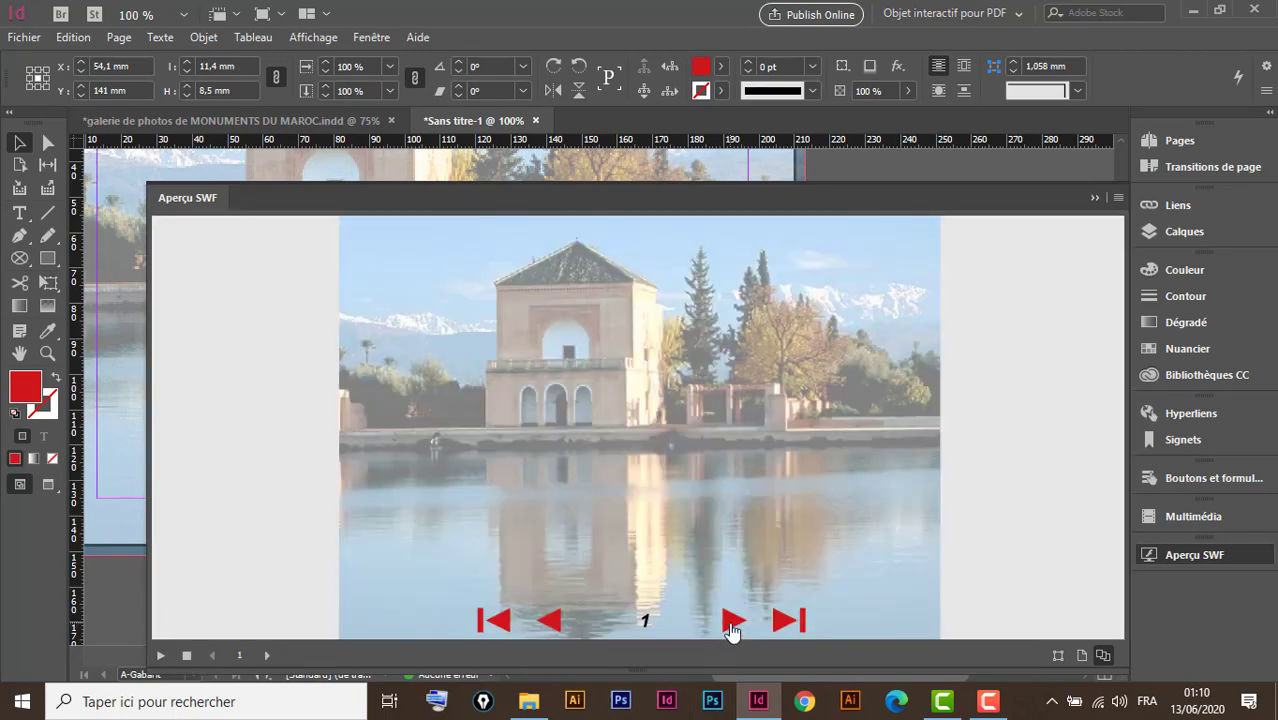
{"action": "left_click", "coordinate": [733, 624]}
{"action": "left_click", "coordinate": [733, 624]}
{"action": "left_click", "coordinate": [494, 621]}
{"action": "left_click", "coordinate": [785, 622]}
{"action": "left_click", "coordinate": [1094, 199]}
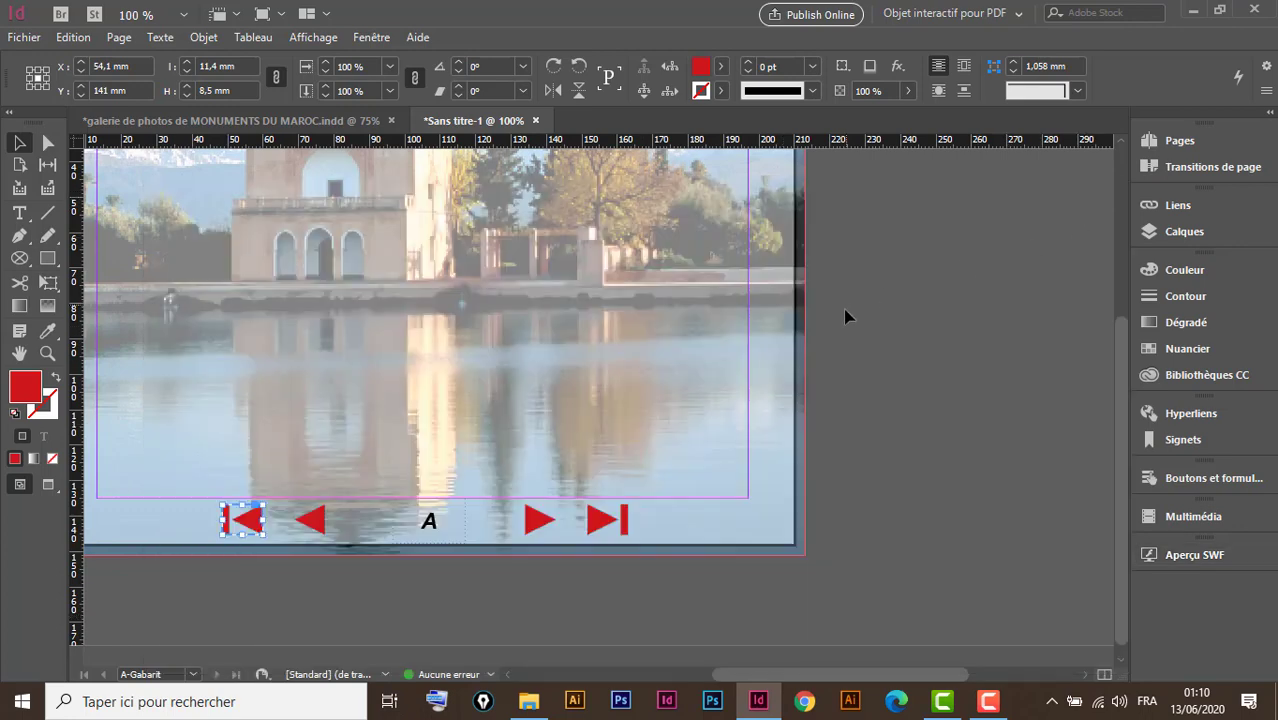
Examine the title banner on page 1 of galerie de photos de MONUMENTS DU MAROC.indd, and return to the Sans titre-1 document
{"action": "key", "text": "ctrl+minus"}
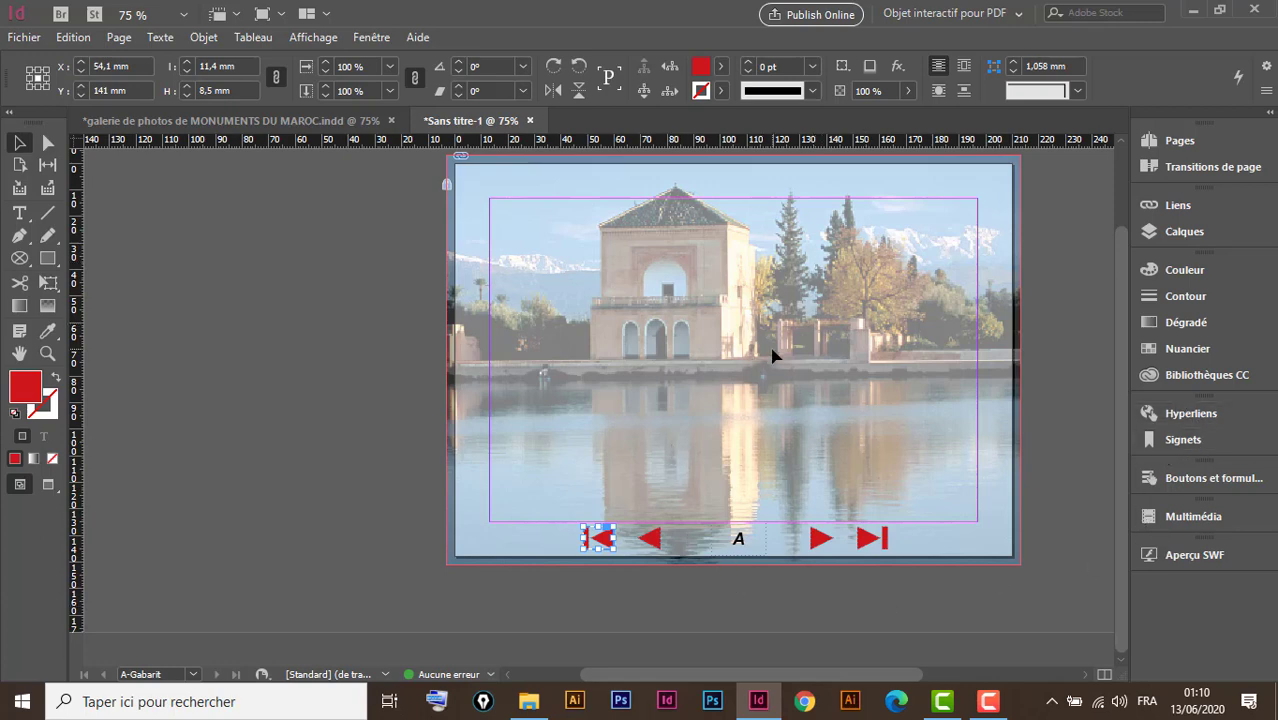
{"action": "left_click", "coordinate": [328, 121]}
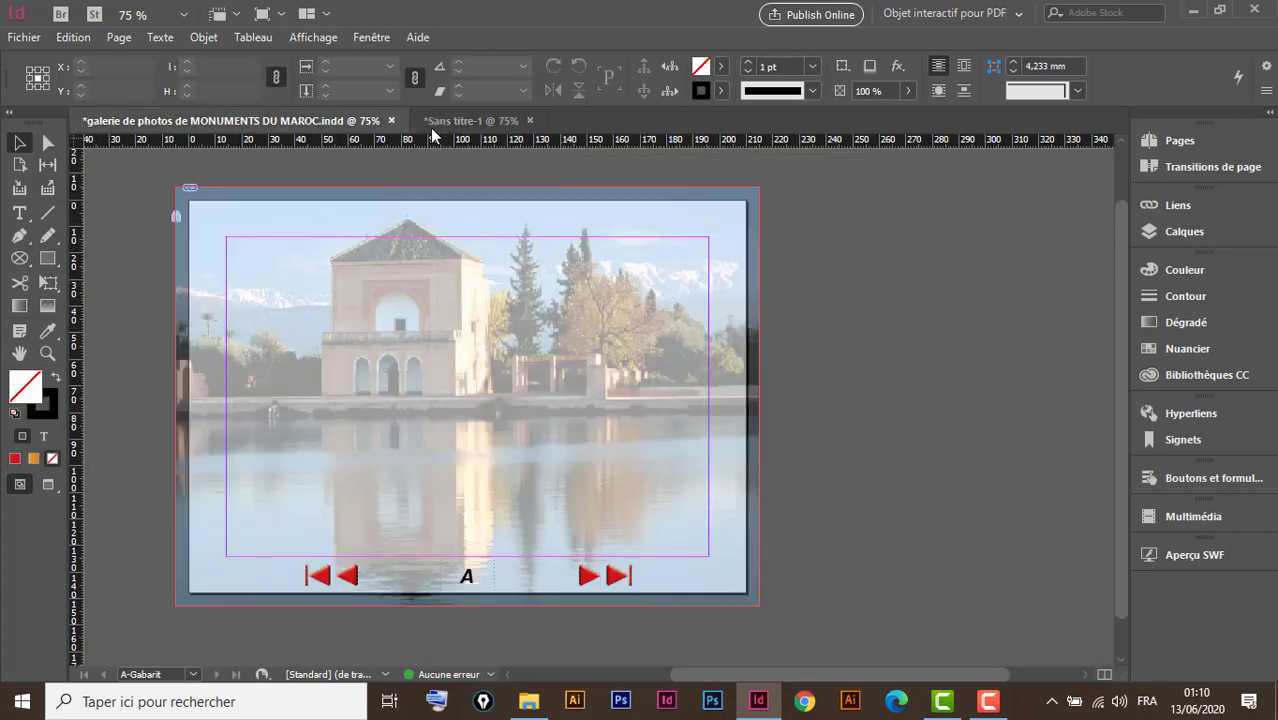
{"action": "left_click", "coordinate": [1176, 141]}
{"action": "left_click_drag", "start_coordinate": [952, 243], "coordinate": [950, 247]}
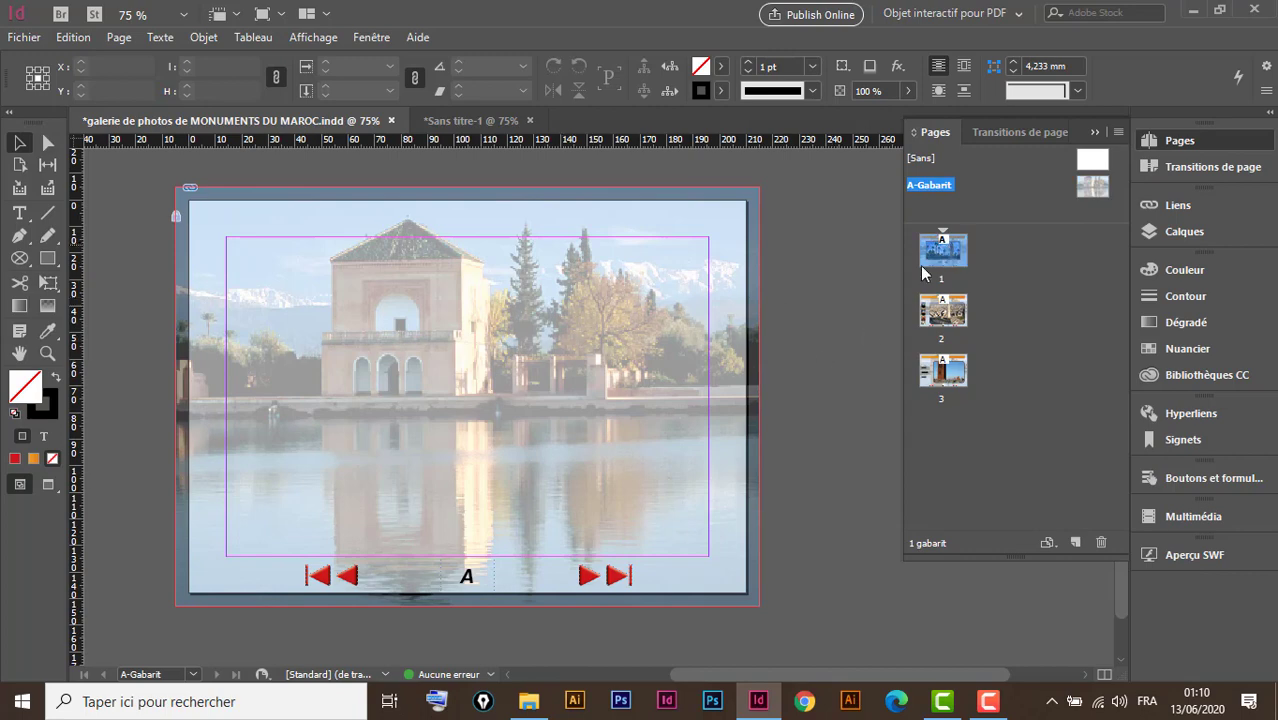
{"action": "double_click", "coordinate": [948, 256]}
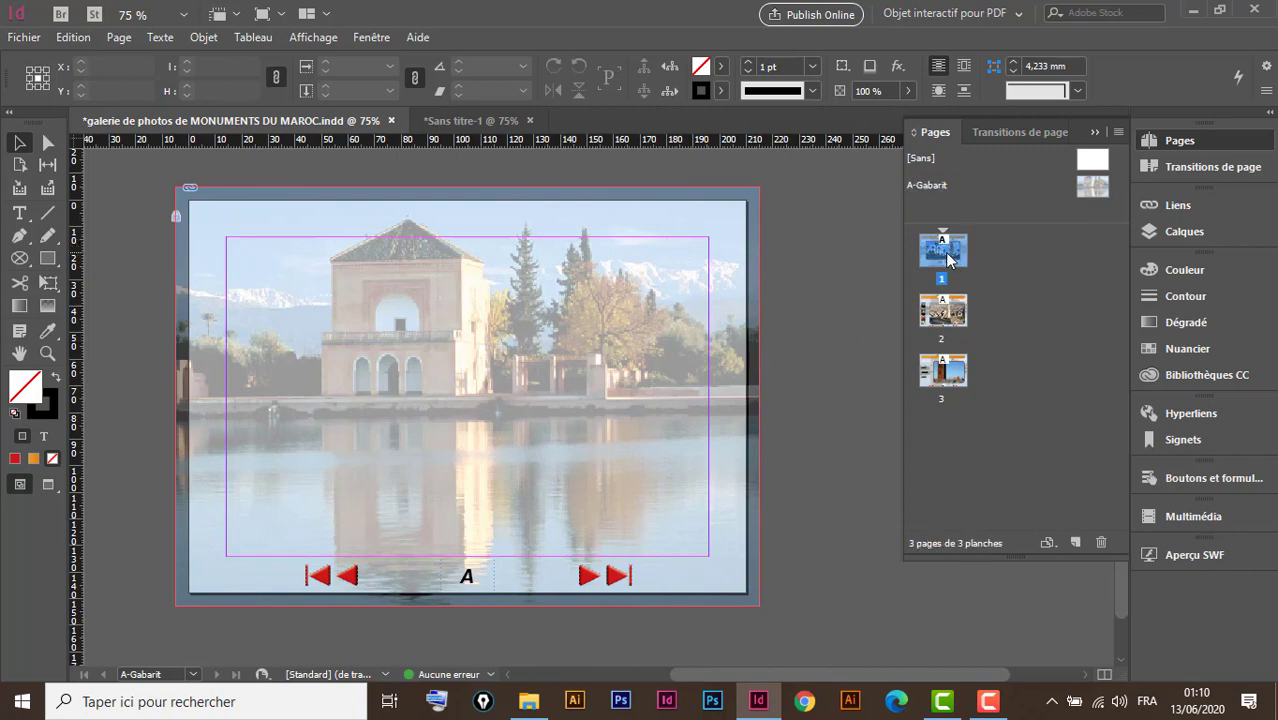
{"action": "left_click", "coordinate": [698, 256]}
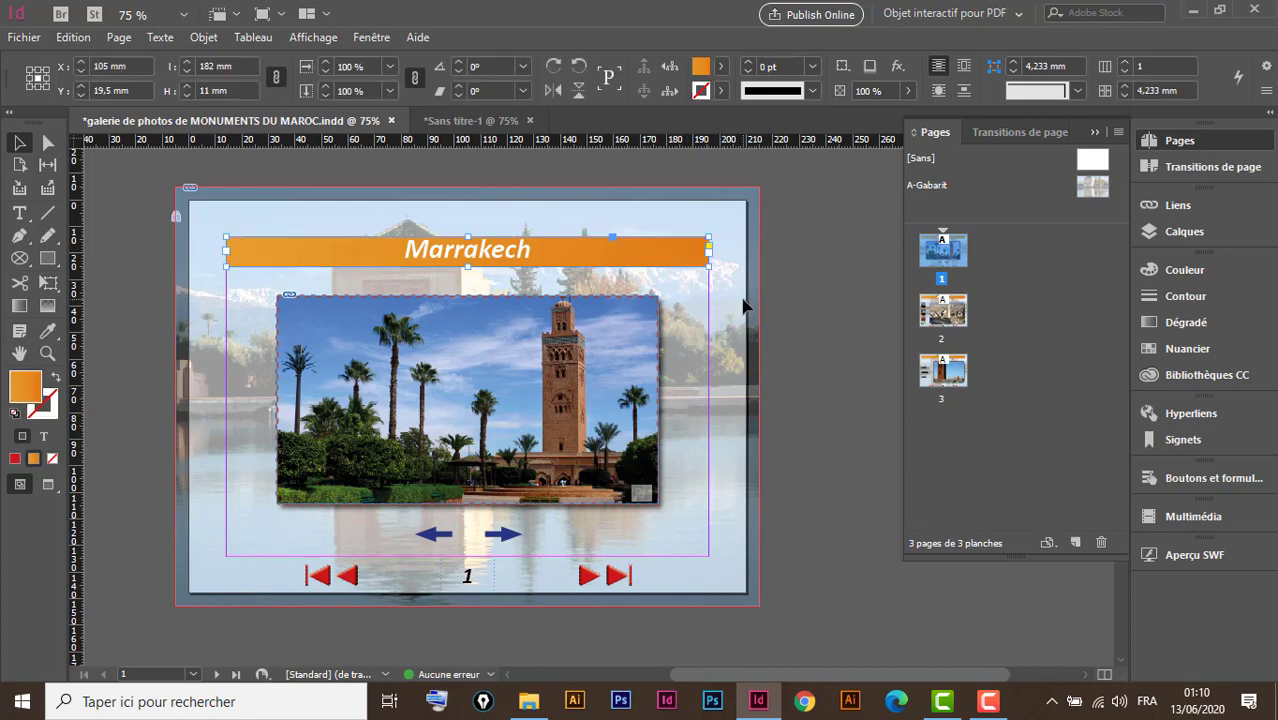
{"action": "left_click", "coordinate": [465, 119]}
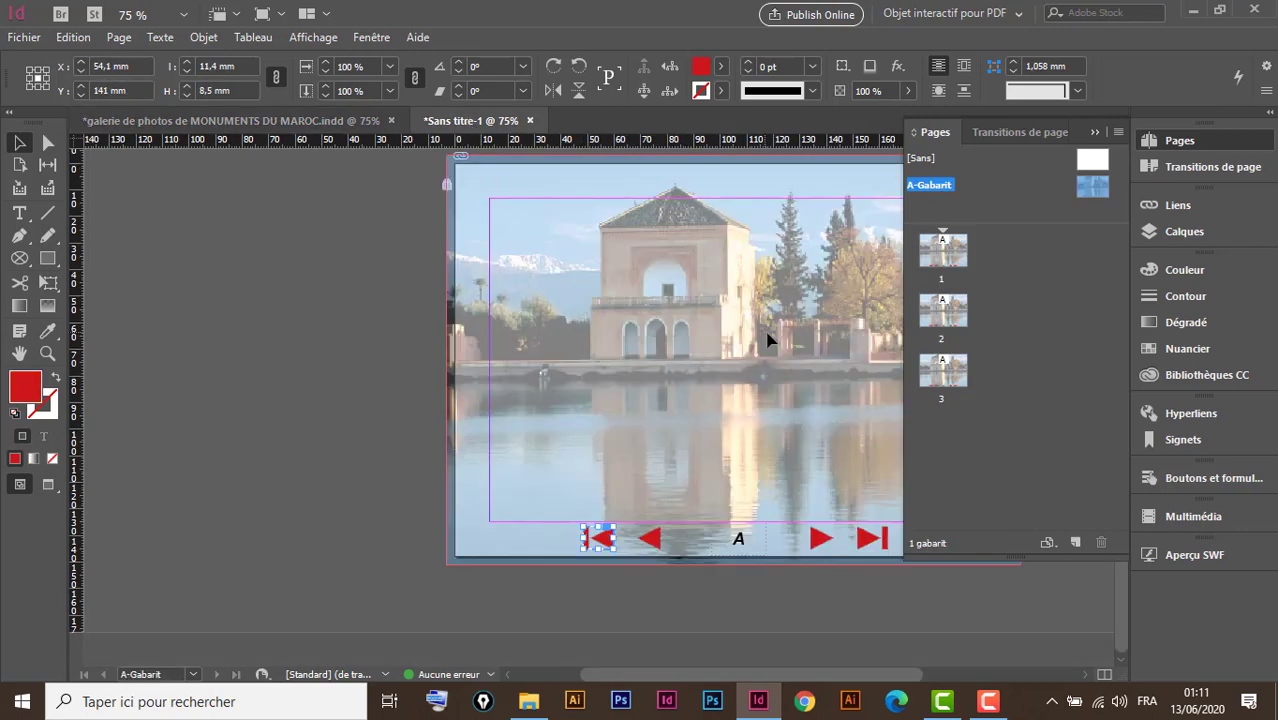
Paste the copied orange Marrakech title banner in place on page 1, deleting the off-position copy
{"action": "left_click_drag", "start_coordinate": [793, 333], "coordinate": [557, 353]}
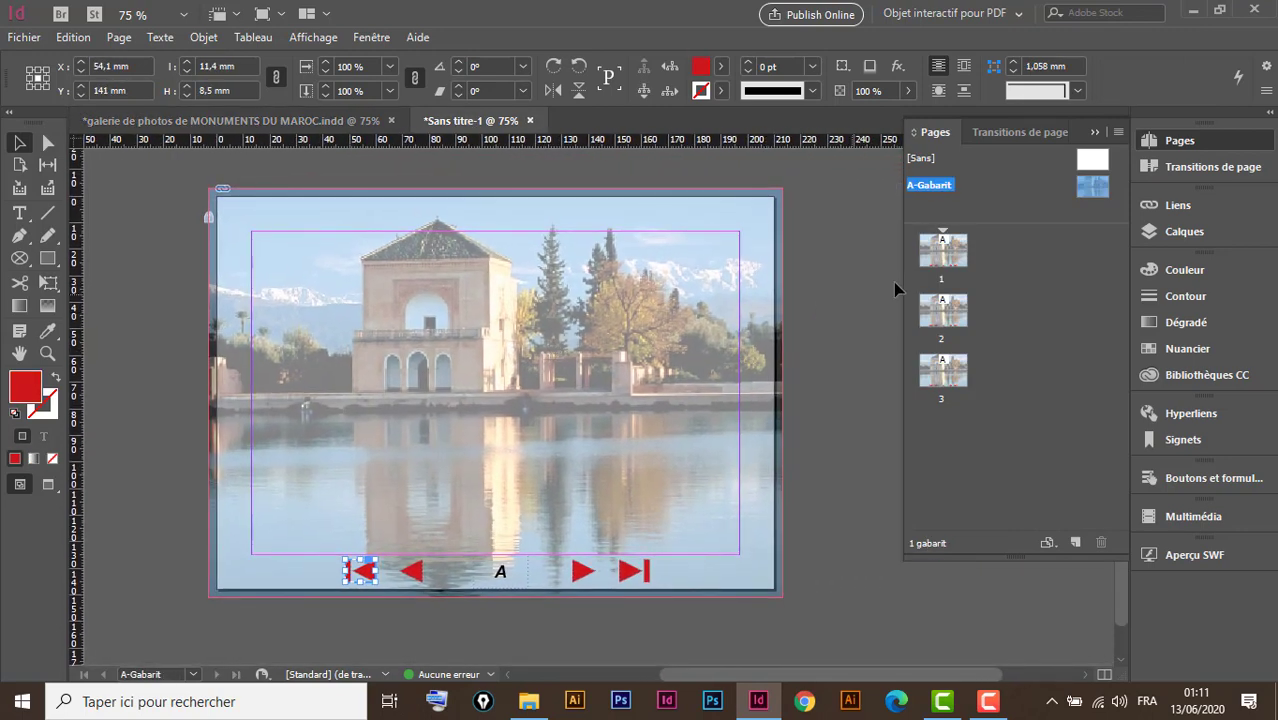
{"action": "left_click", "coordinate": [950, 255]}
{"action": "double_click", "coordinate": [950, 255]}
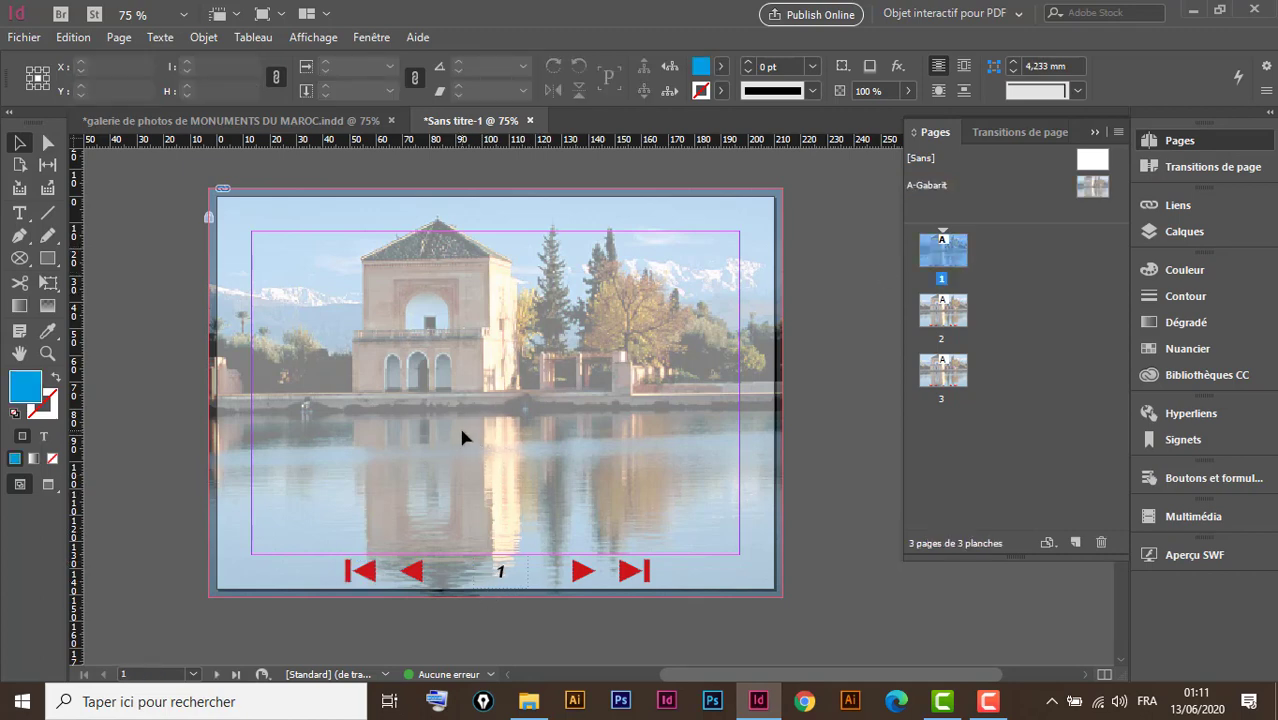
{"action": "key", "text": "ctrl+v"}
{"action": "key", "text": "ctrl+alt+shift+v"}
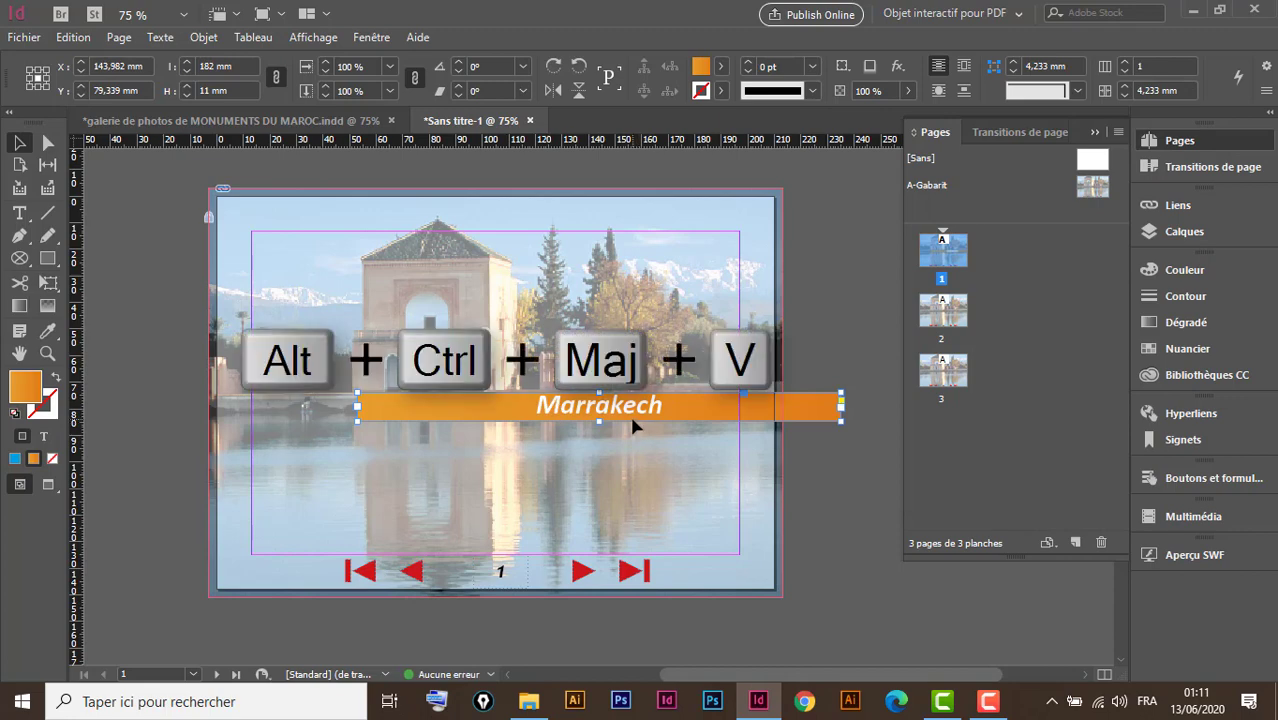
{"action": "key", "text": "Delete"}
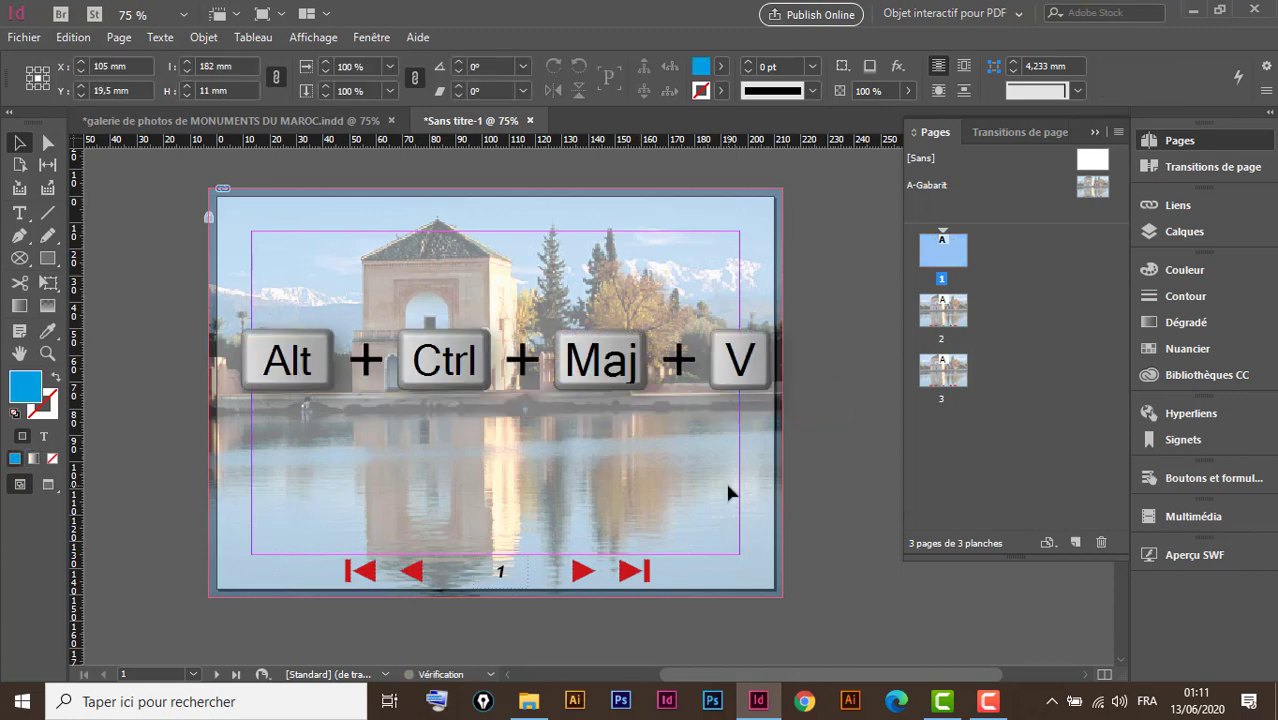
{"action": "key", "text": "ctrl+alt+shift+v"}
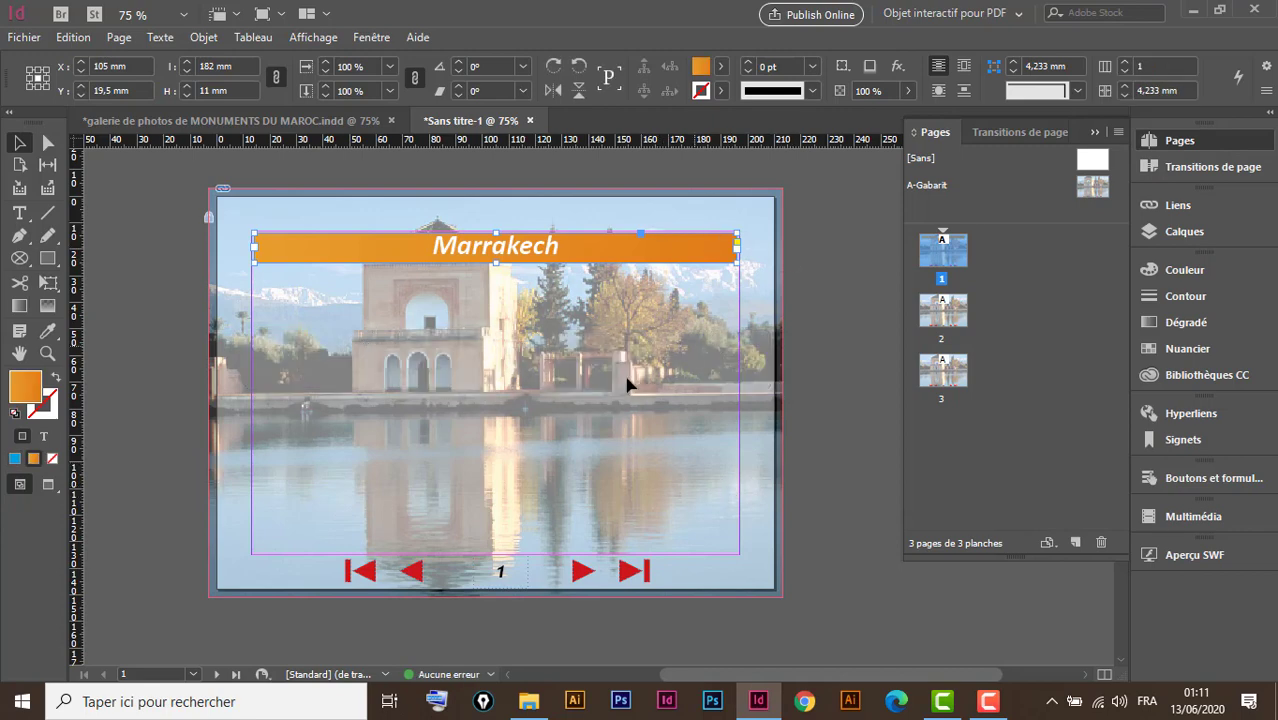
Place all eight photos from the marrakech folder as a two-column, four-row grid about 120.5 x 149 mm and fill their frames proportionally
{"action": "left_click_drag", "start_coordinate": [540, 402], "coordinate": [592, 371]}
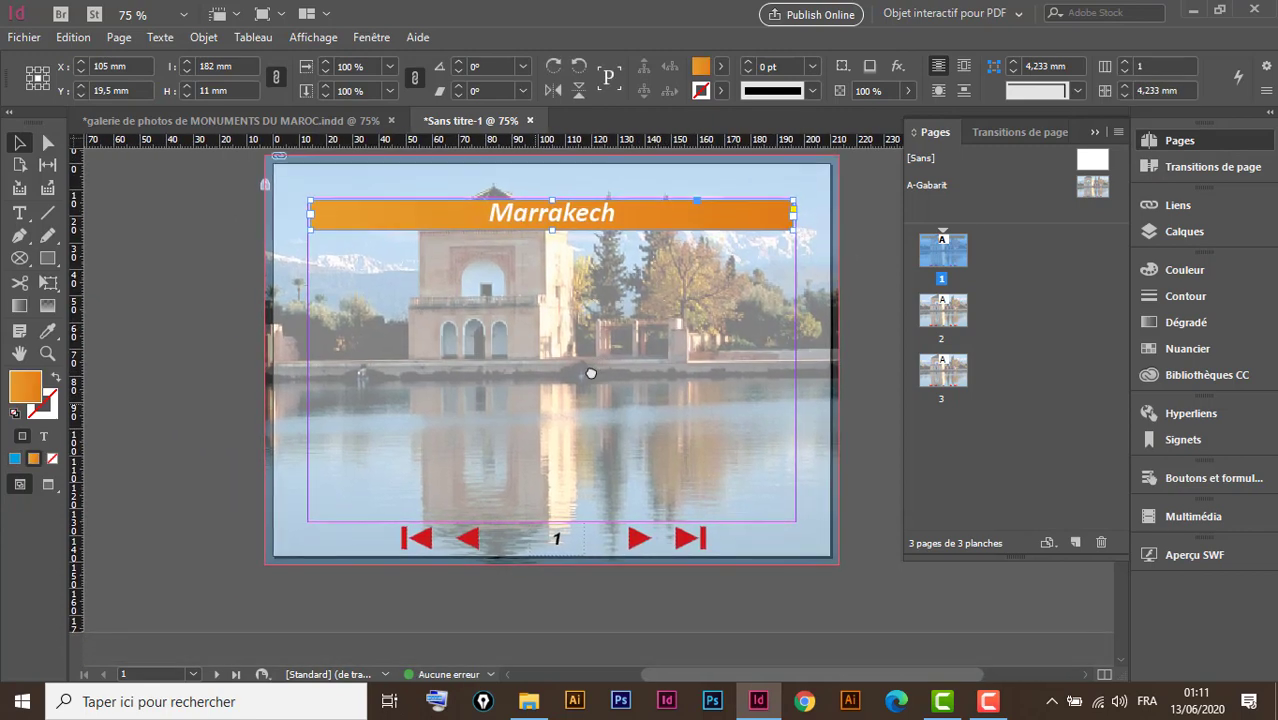
{"action": "left_click", "coordinate": [456, 403]}
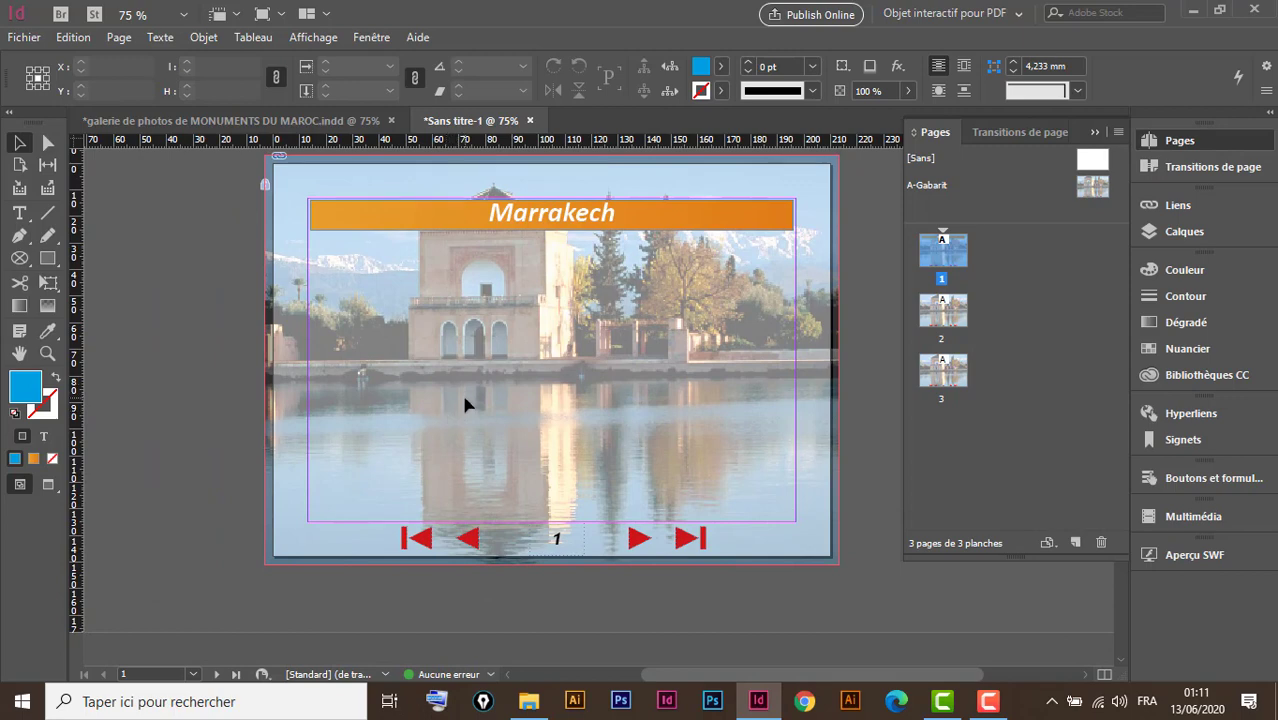
{"action": "key", "text": "ctrl+d"}
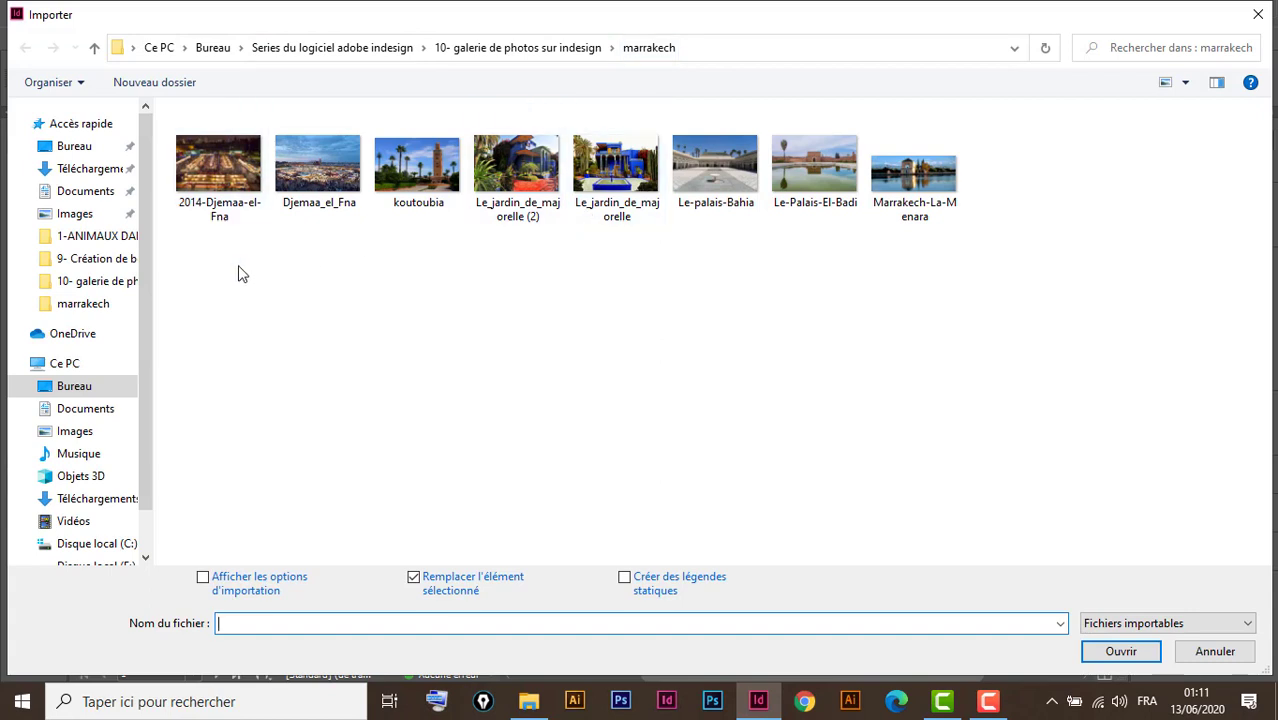
{"action": "left_click_drag", "start_coordinate": [210, 268], "coordinate": [955, 106]}
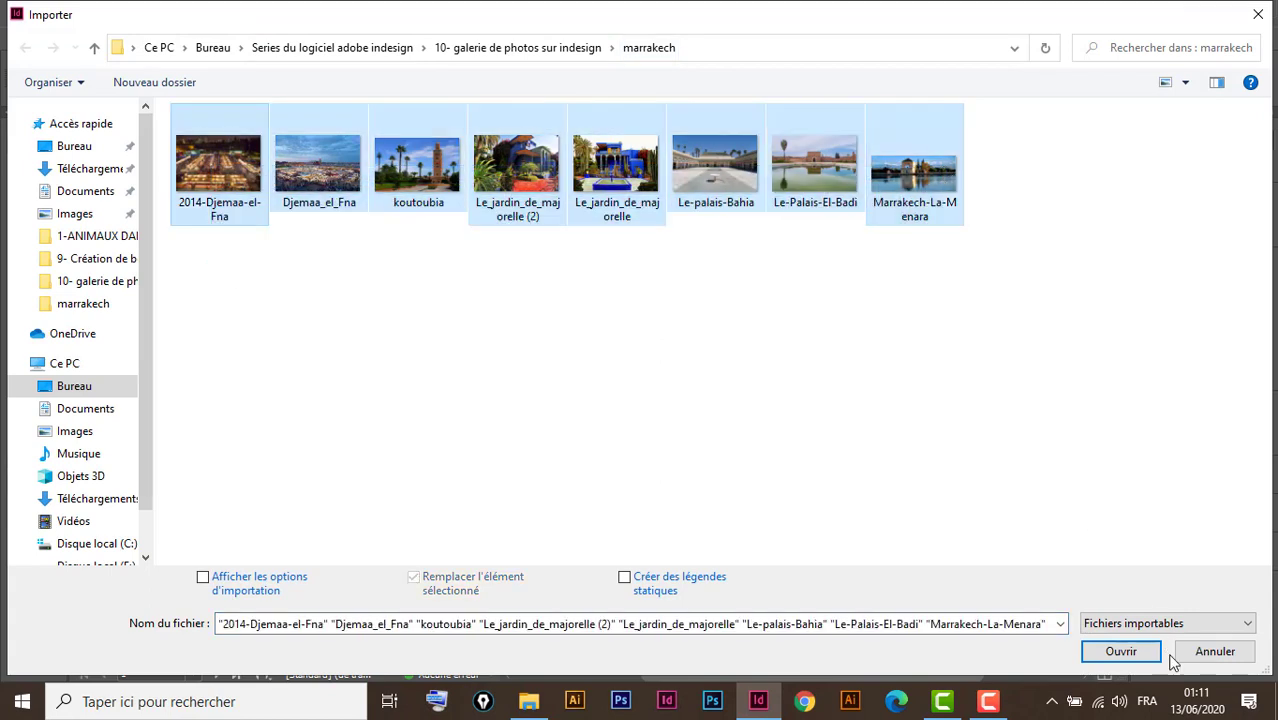
{"action": "left_click", "coordinate": [1116, 652]}
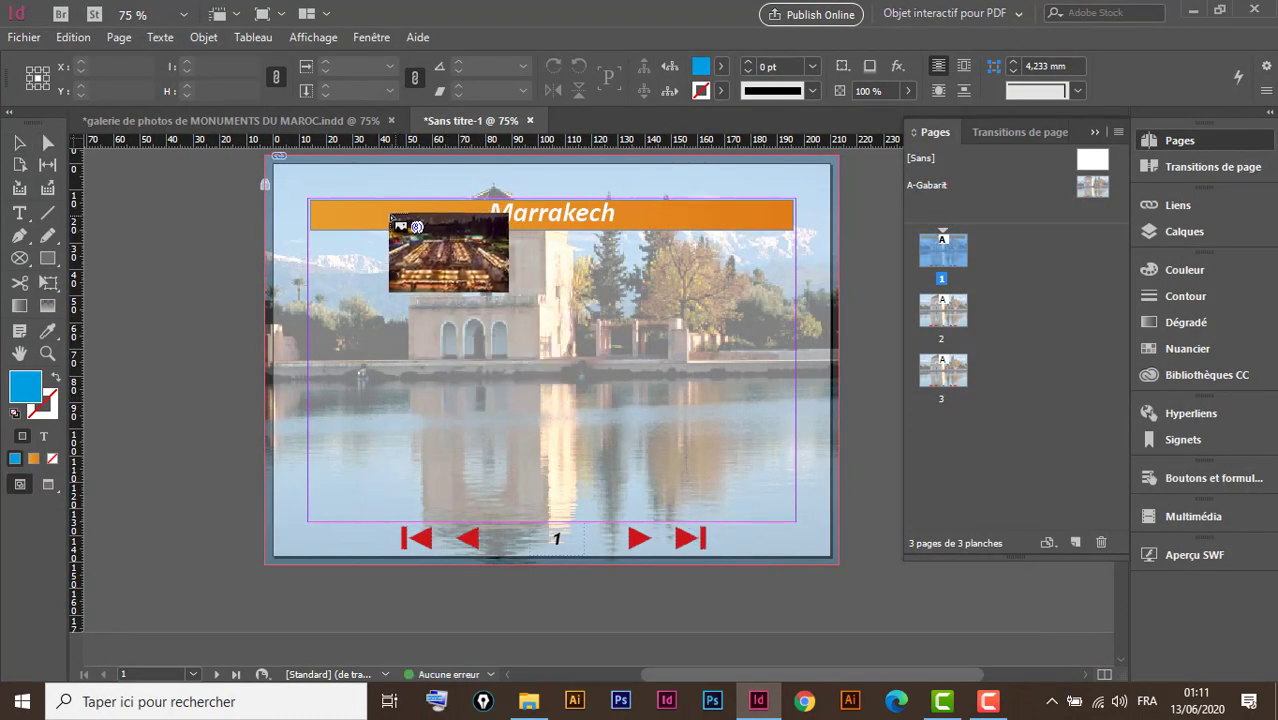
{"action": "left_click_drag", "start_coordinate": [388, 215], "coordinate": [708, 610]}
{"action": "key", "text": "Right"}
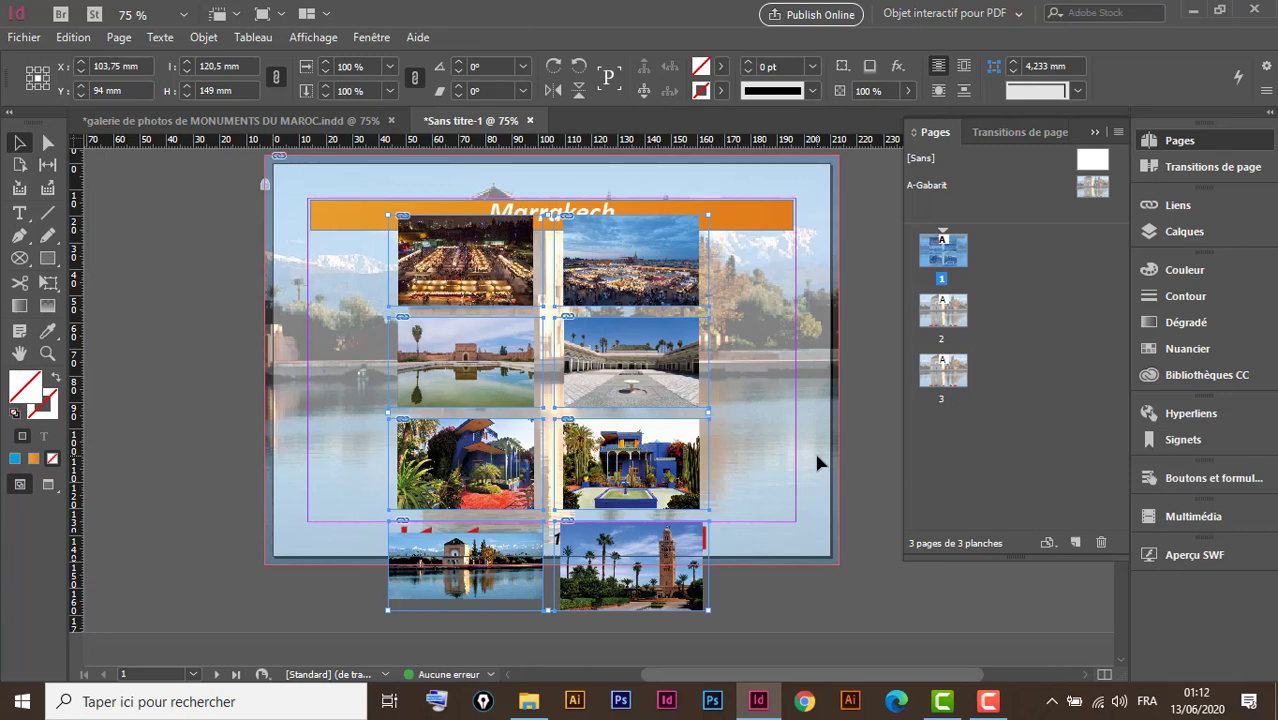
{"action": "key", "text": "ctrl+alt+shift+c"}
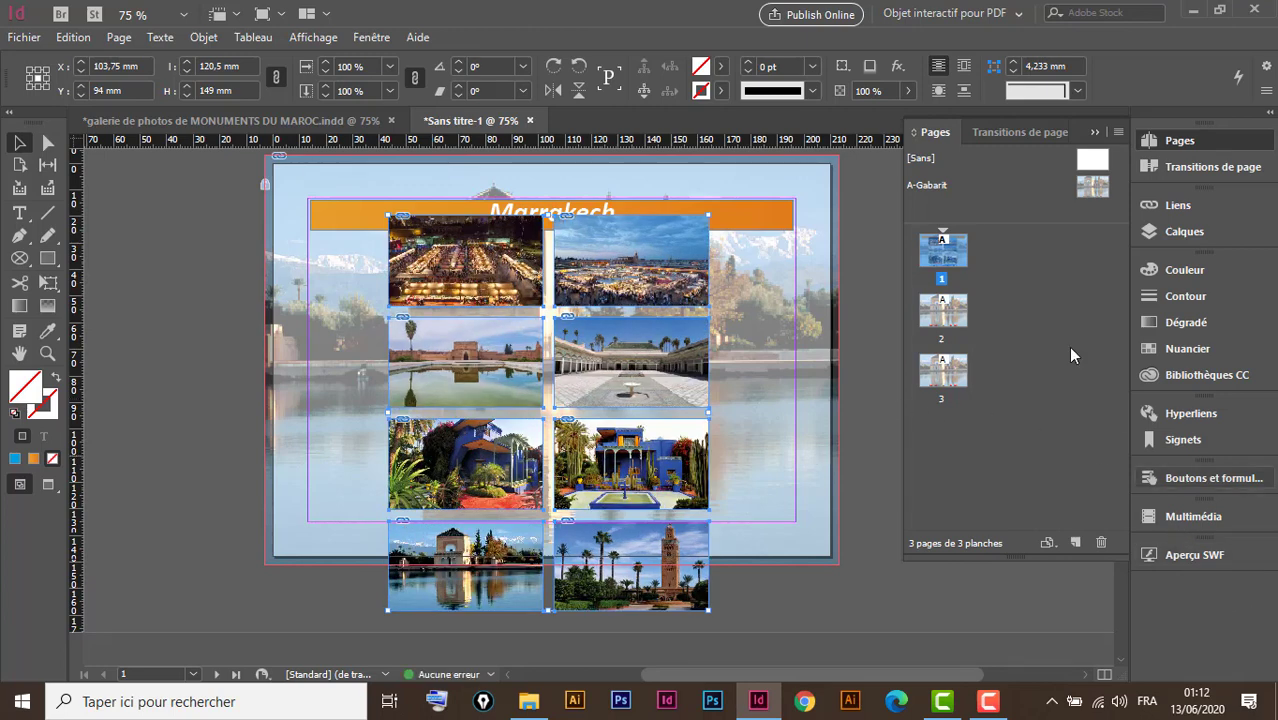
Stack the eight selected photos on one another by aligning their horizontal and vertical centres
{"action": "left_click", "coordinate": [371, 38]}
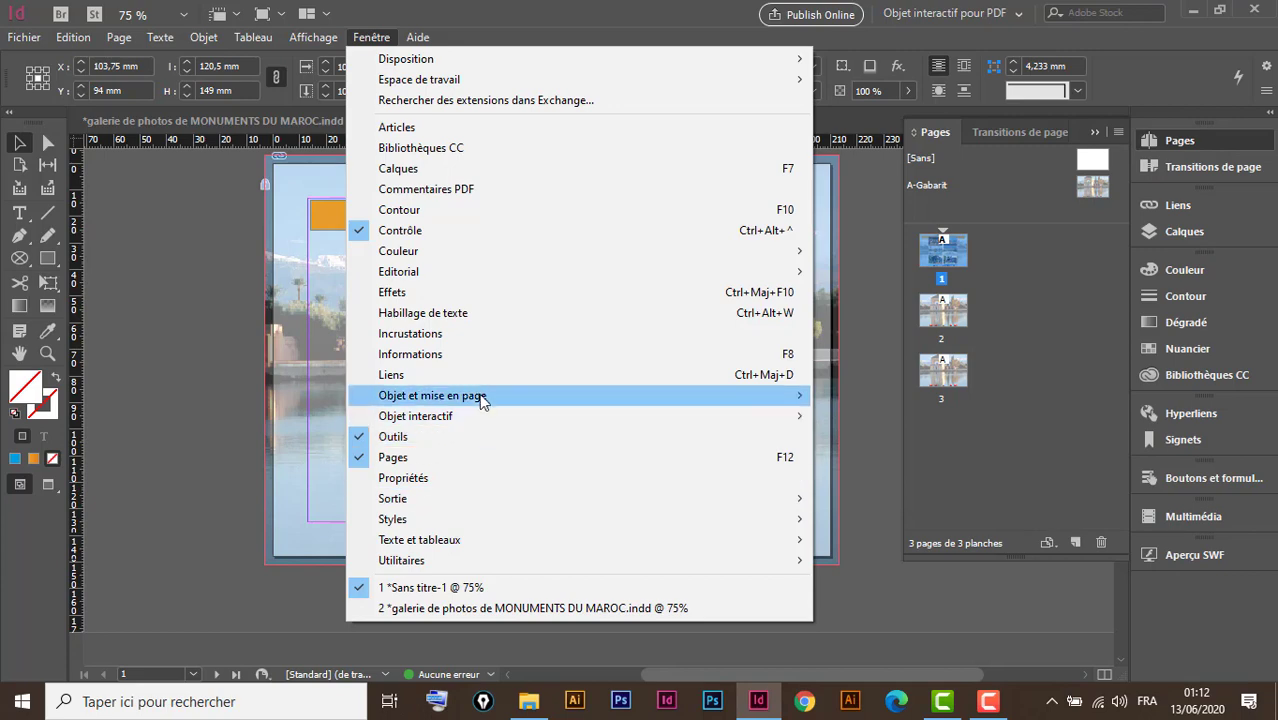
{"action": "mouse_move", "coordinate": [481, 398]}
{"action": "left_click", "coordinate": [885, 395]}
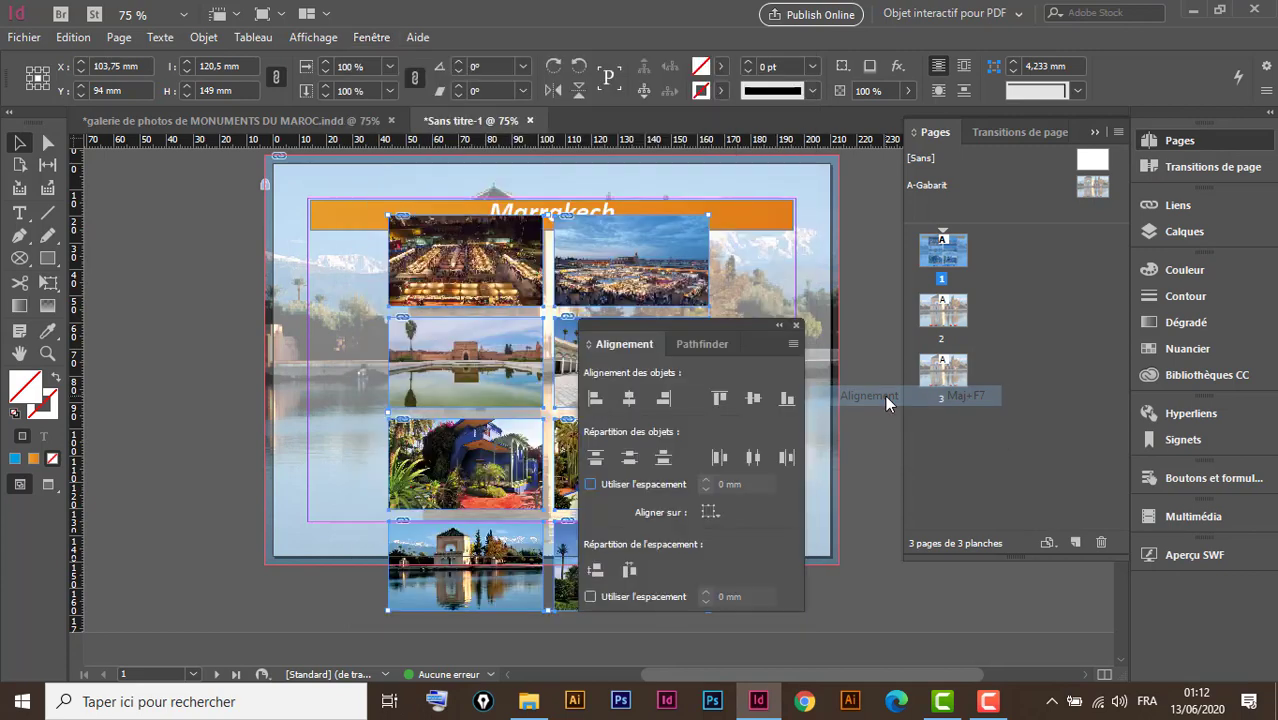
{"action": "left_click_drag", "start_coordinate": [713, 323], "coordinate": [793, 346]}
{"action": "left_click", "coordinate": [1096, 134]}
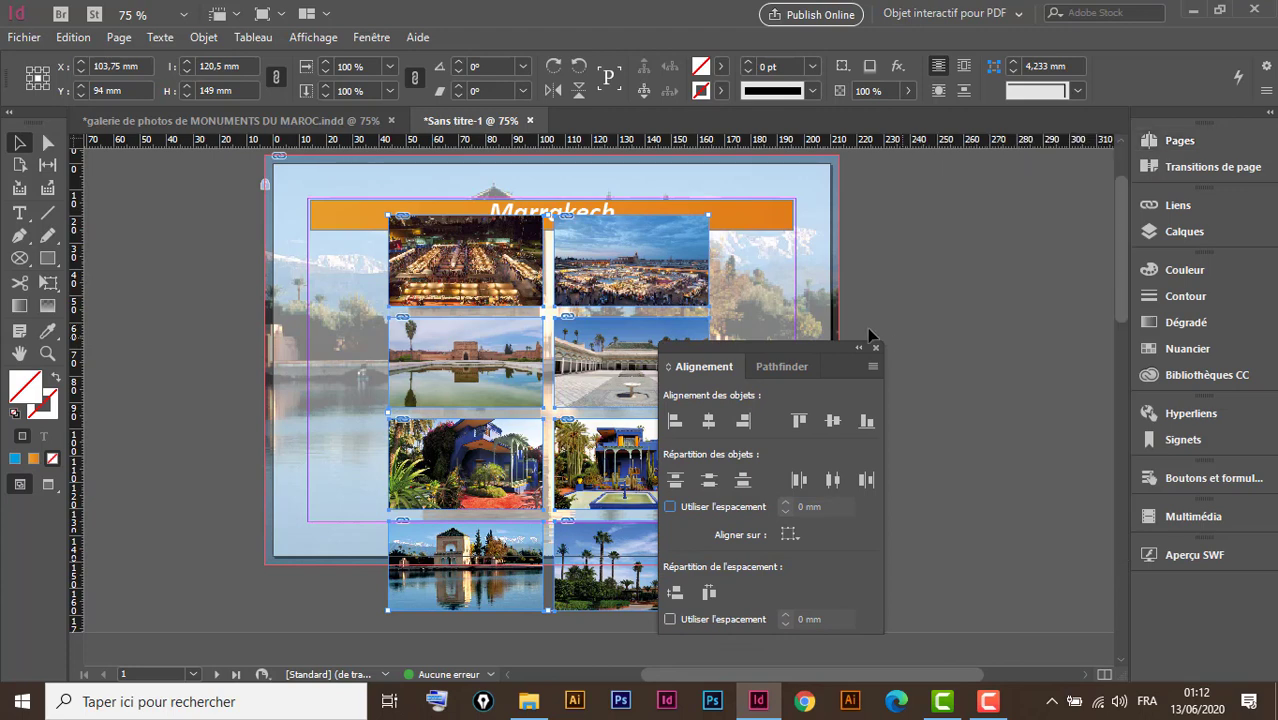
{"action": "left_click_drag", "start_coordinate": [783, 353], "coordinate": [932, 215]}
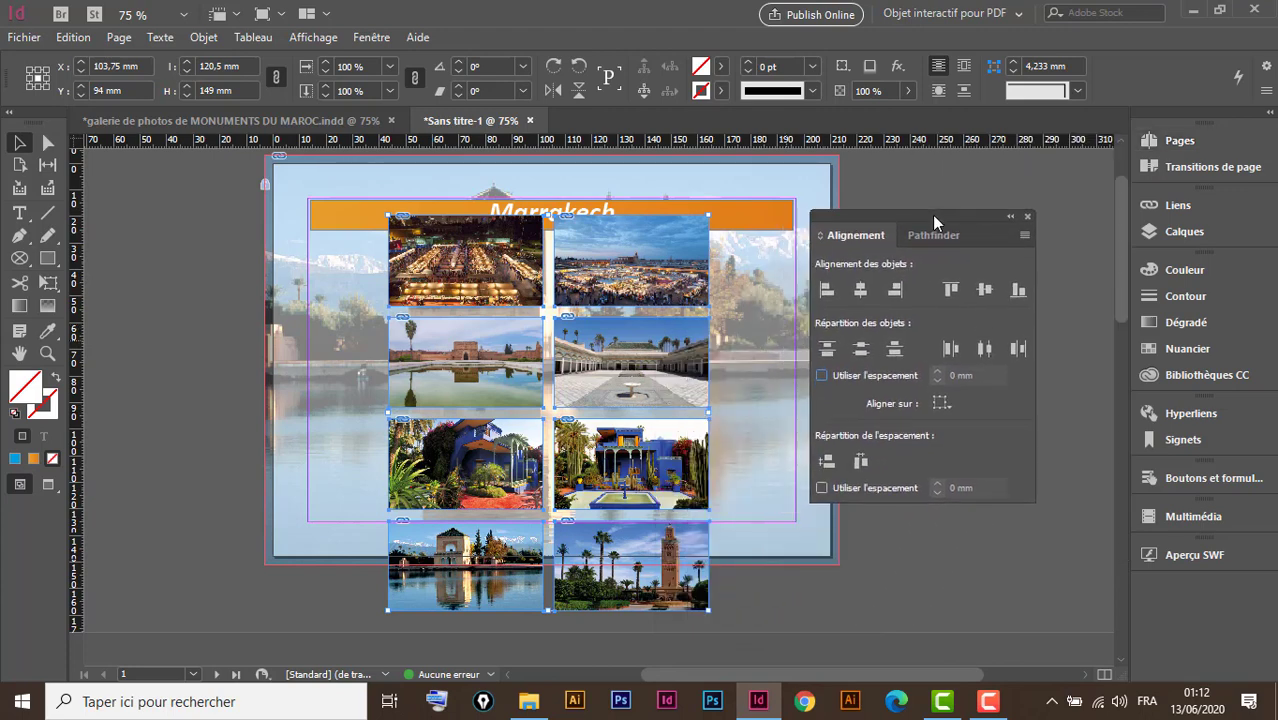
{"action": "left_click", "coordinate": [860, 289]}
{"action": "left_click", "coordinate": [985, 289]}
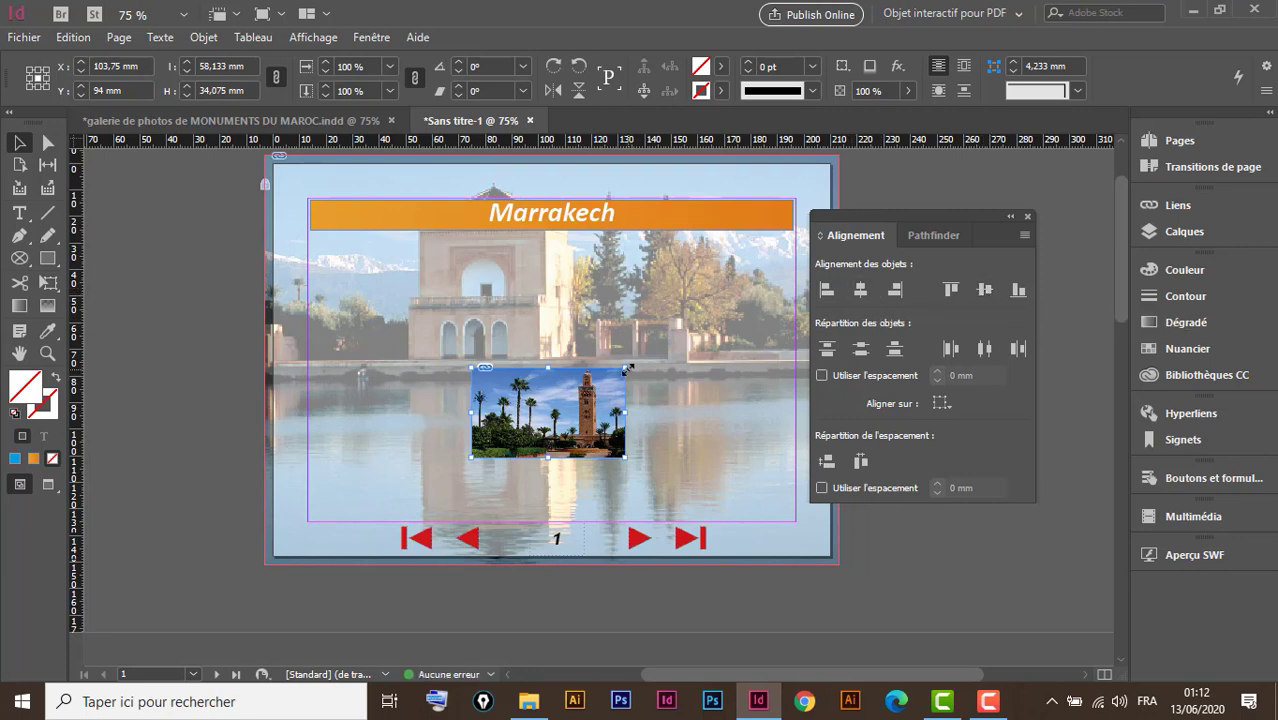
Resize the stacked photo frames to about 163 x 90 mm, positioned between the title banner and the navigation buttons
{"action": "left_click_drag", "start_coordinate": [627, 369], "coordinate": [740, 248]}
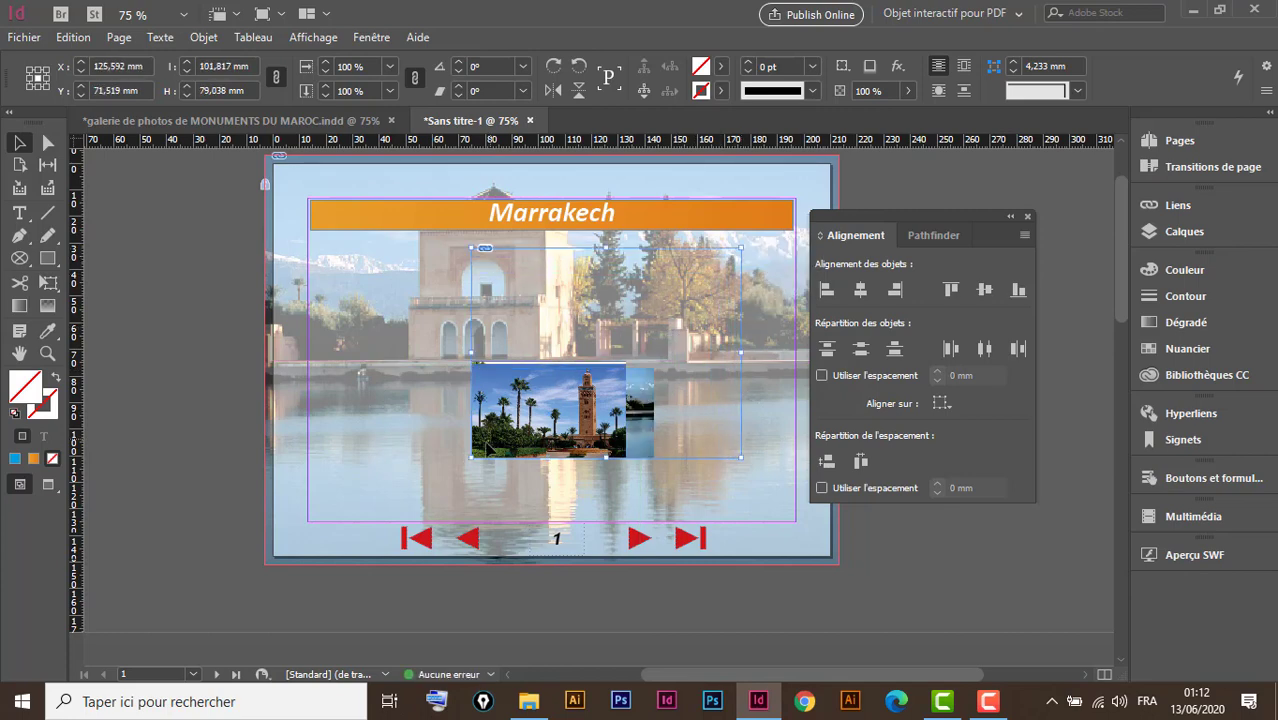
{"action": "left_click_drag", "start_coordinate": [471, 458], "coordinate": [349, 479]}
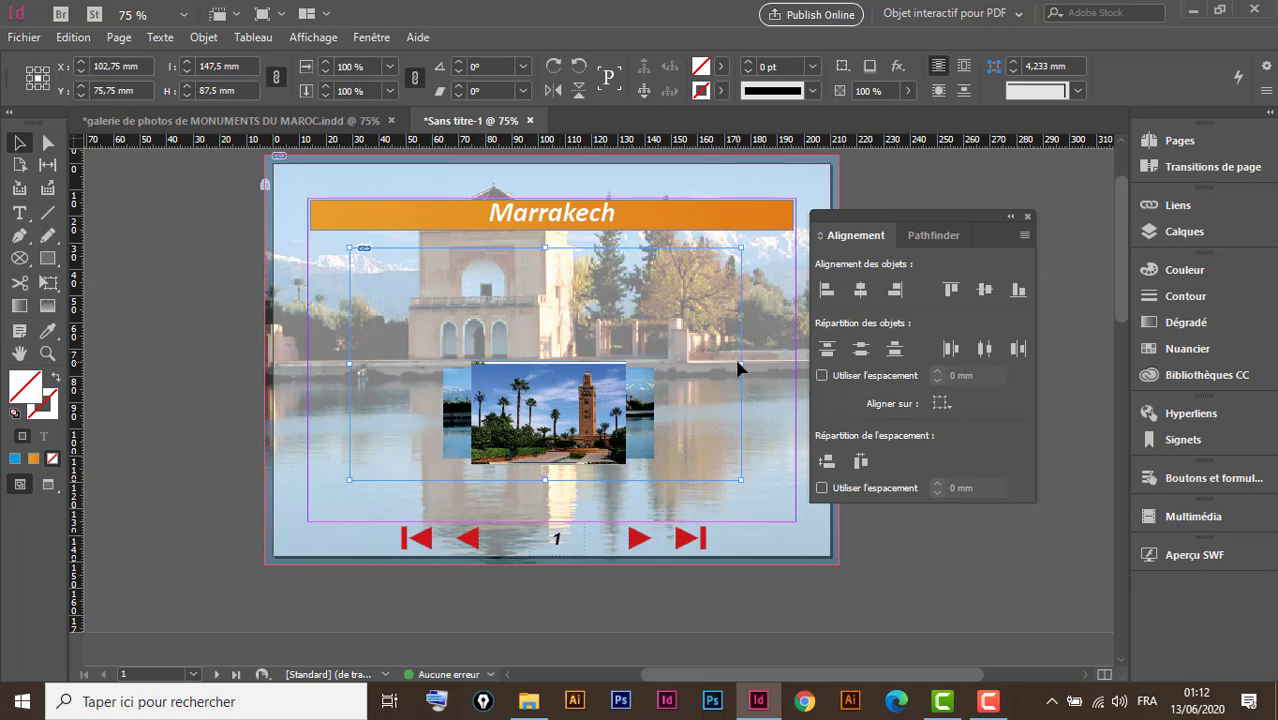
{"action": "left_click_drag", "start_coordinate": [740, 363], "coordinate": [766, 361]}
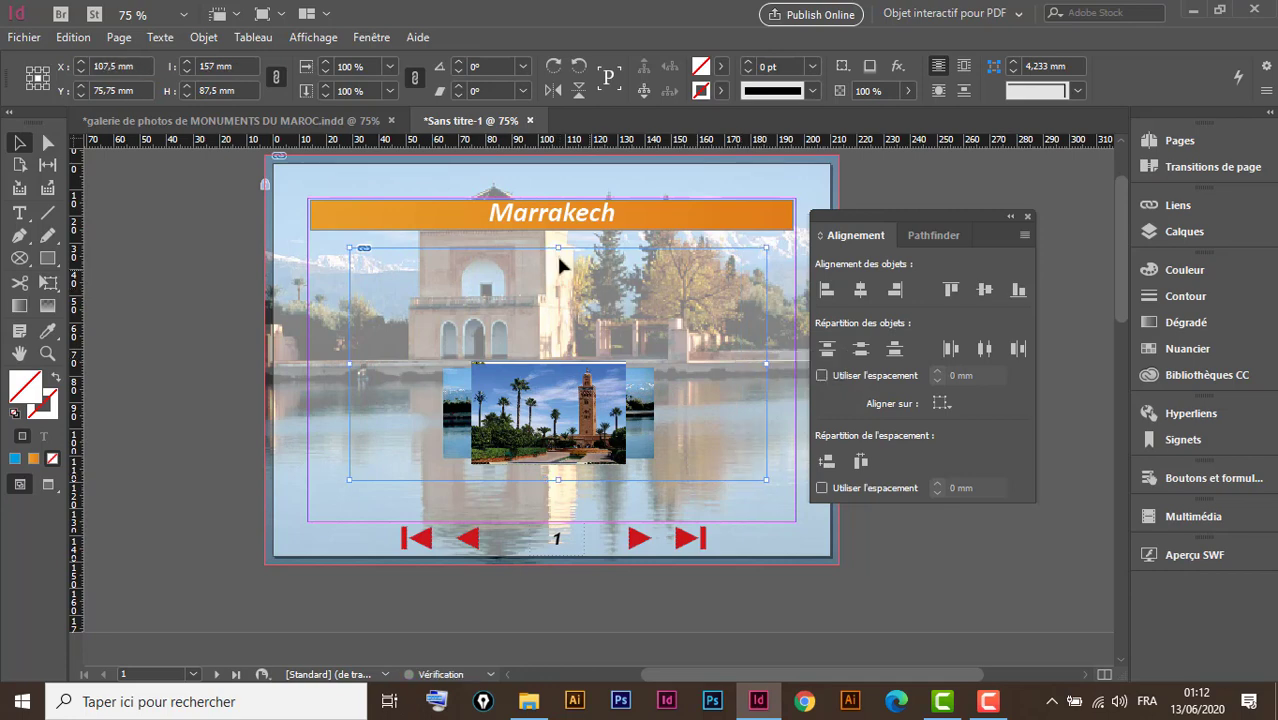
{"action": "left_click_drag", "start_coordinate": [559, 248], "coordinate": [559, 241]}
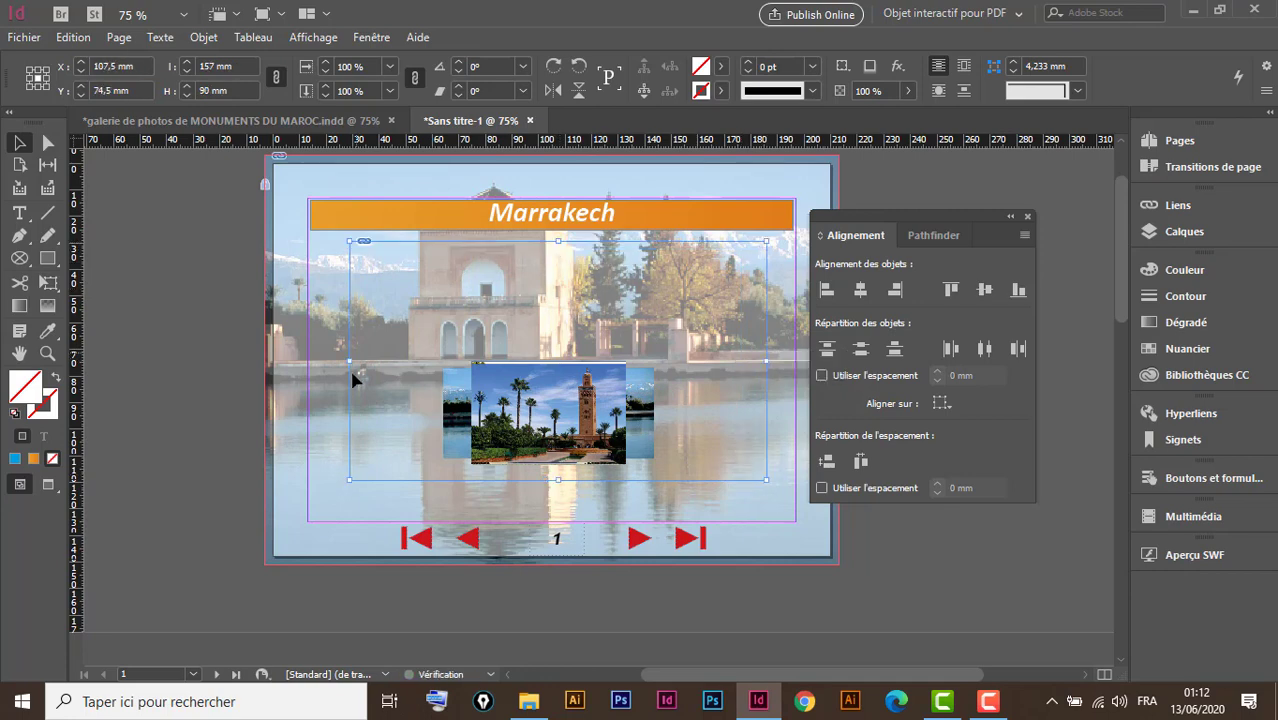
{"action": "left_click_drag", "start_coordinate": [345, 360], "coordinate": [330, 360]}
Fit the photos to their enlarged frames with Remplir le bloc proportionnellement and deselect them
{"action": "right_click", "coordinate": [732, 345]}
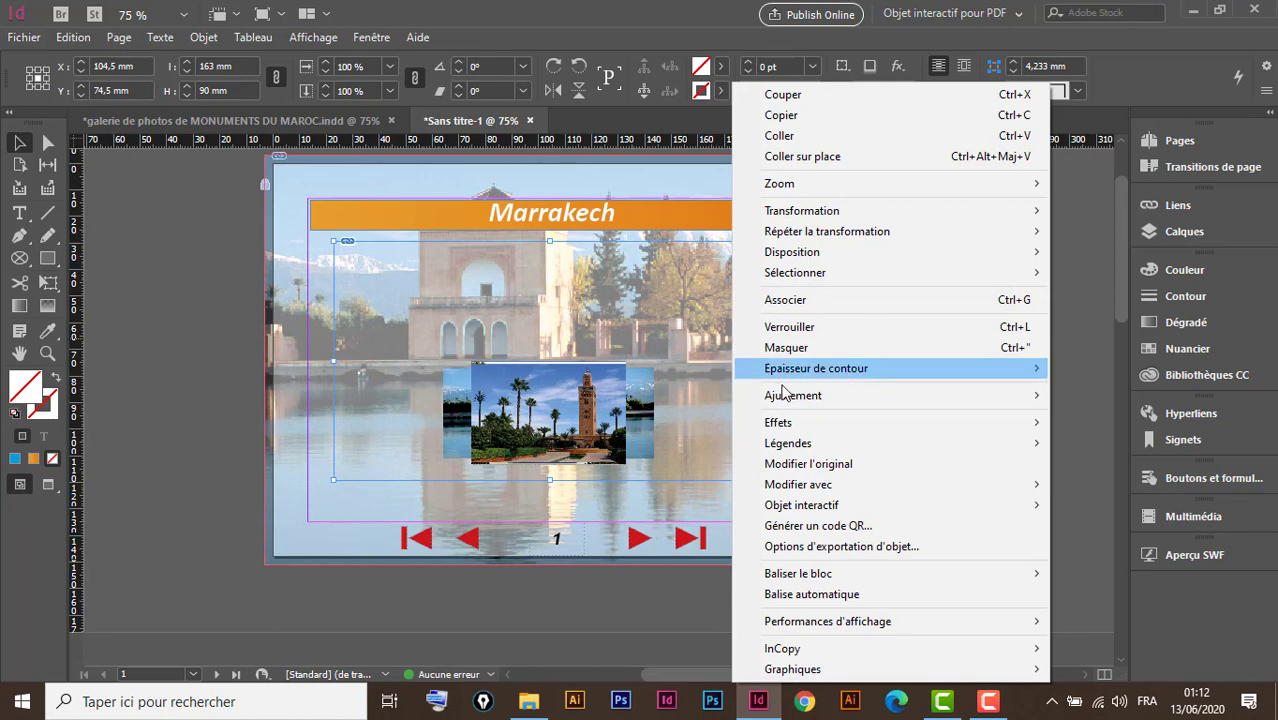
{"action": "mouse_move", "coordinate": [795, 399]}
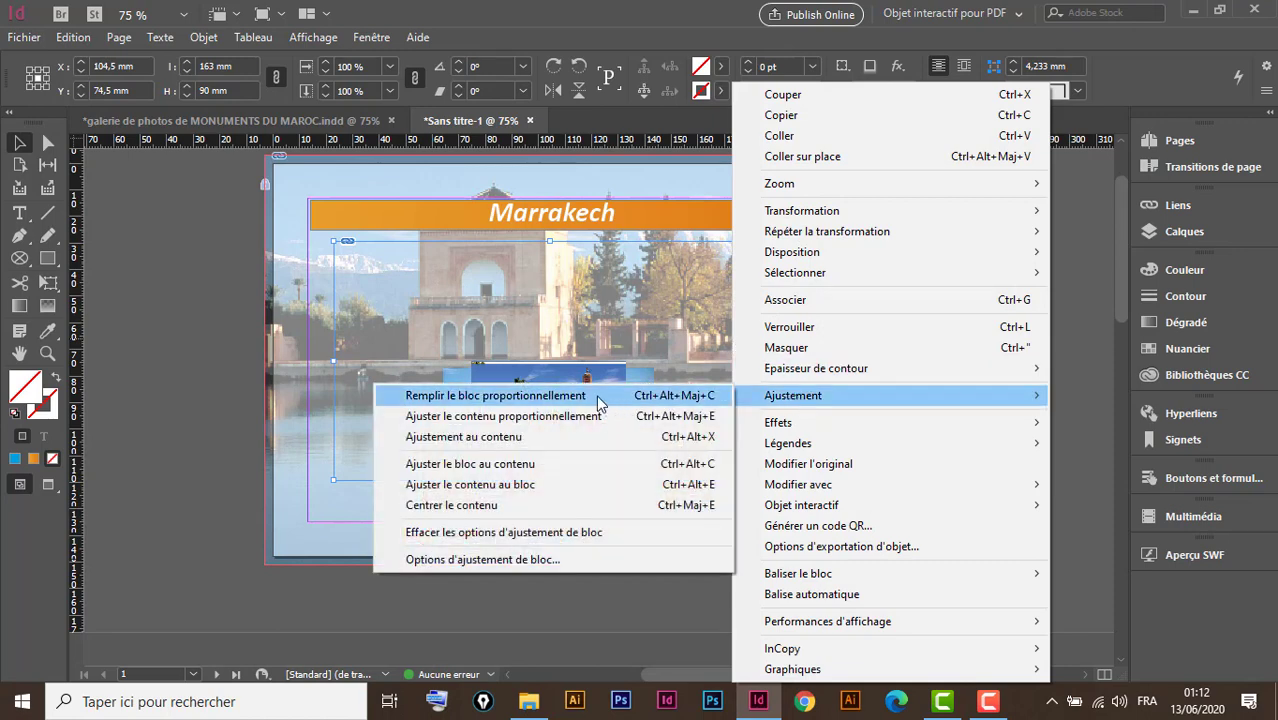
{"action": "left_click", "coordinate": [598, 398]}
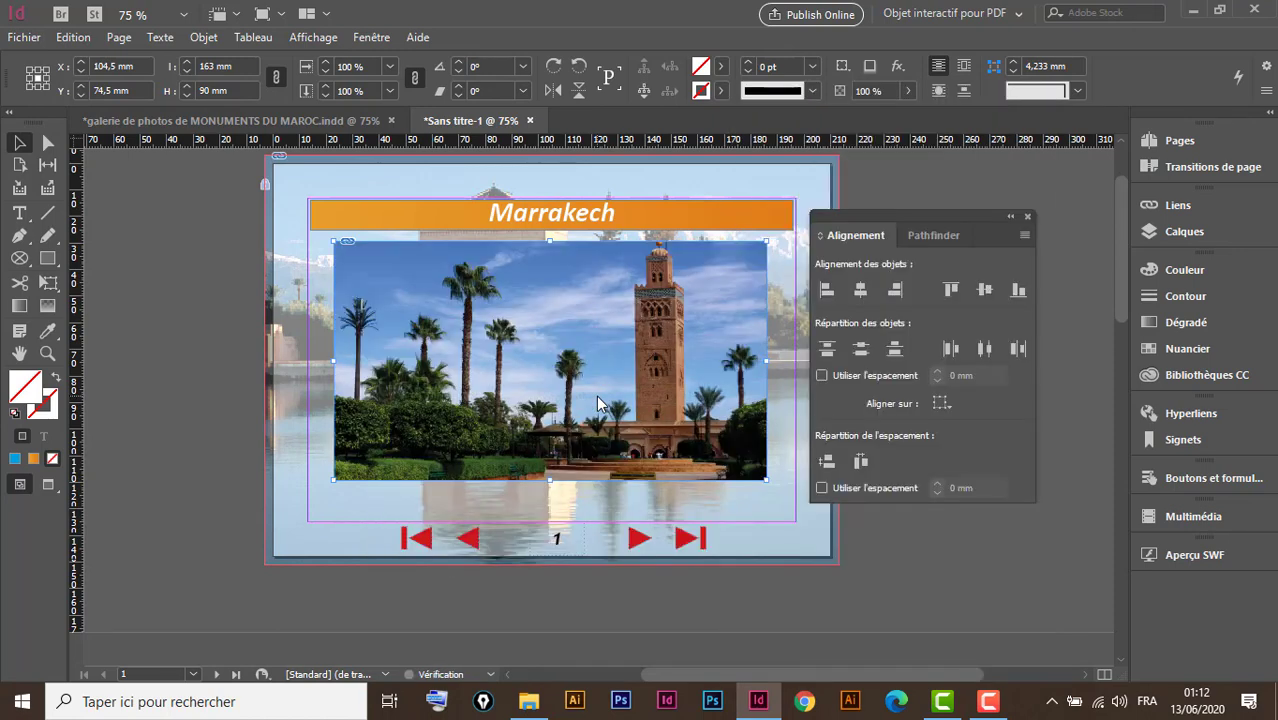
{"action": "left_click", "coordinate": [775, 542]}
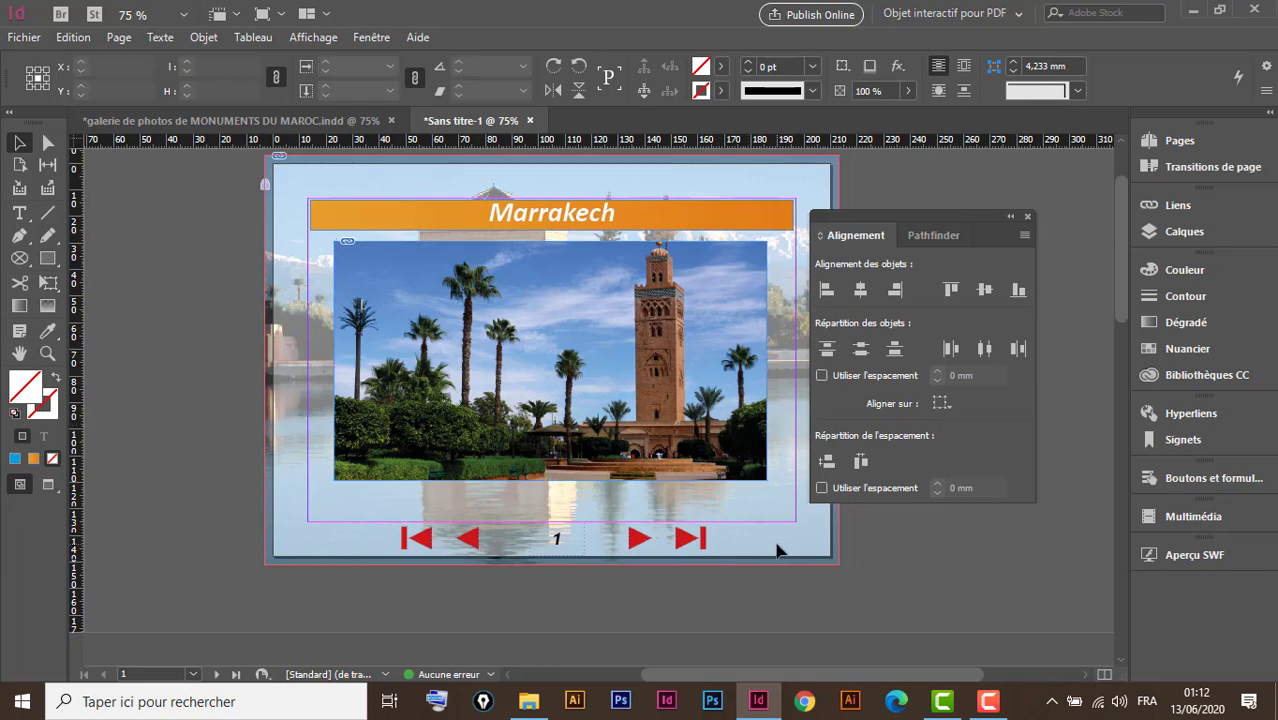
Move the top two photos aside to check the ones stacked beneath, and undo the moves
{"action": "left_click_drag", "start_coordinate": [705, 300], "coordinate": [488, 341]}
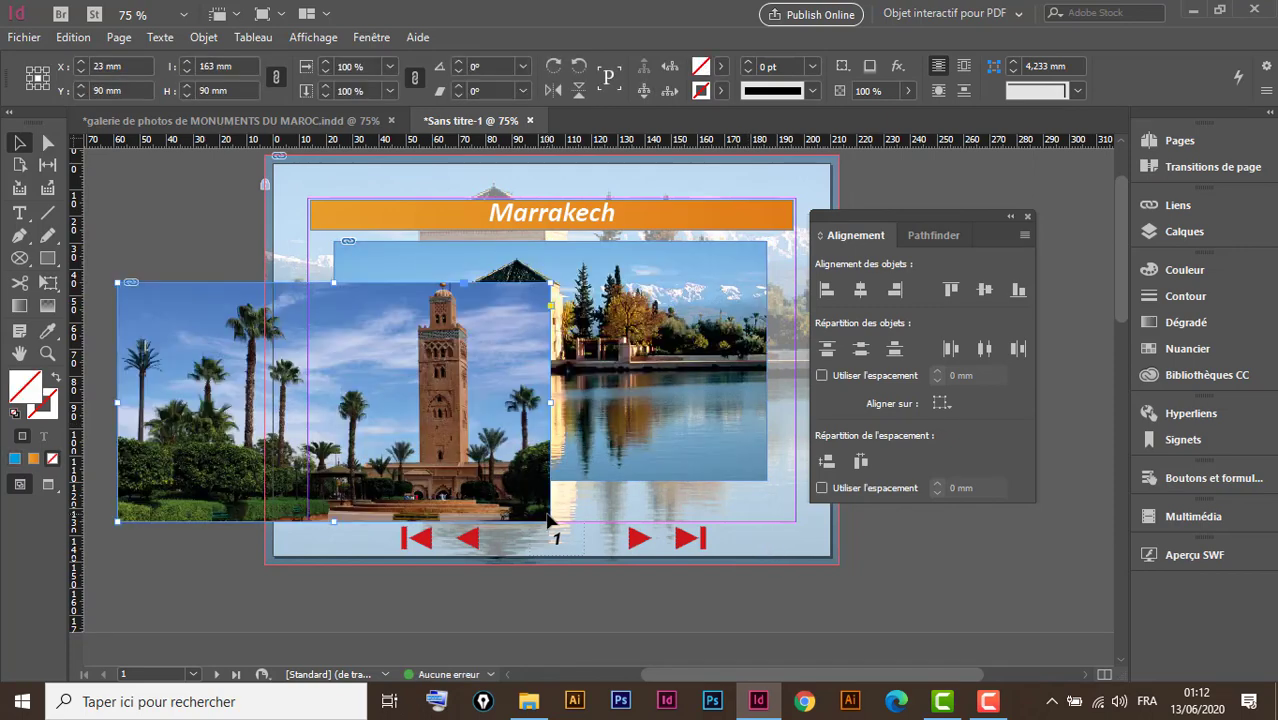
{"action": "left_click_drag", "start_coordinate": [707, 314], "coordinate": [589, 316]}
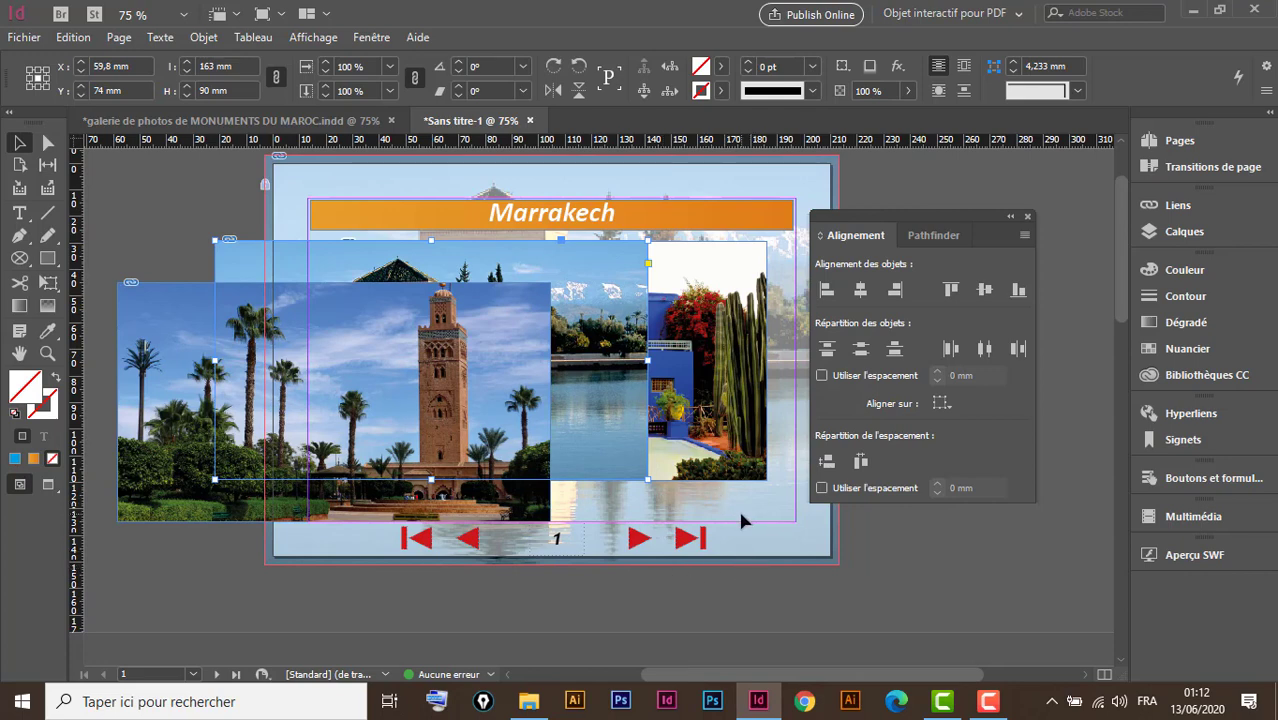
{"action": "key", "text": "ctrl+z"}
{"action": "key", "text": "ctrl+z"}
{"action": "key", "text": "ctrl+z"}
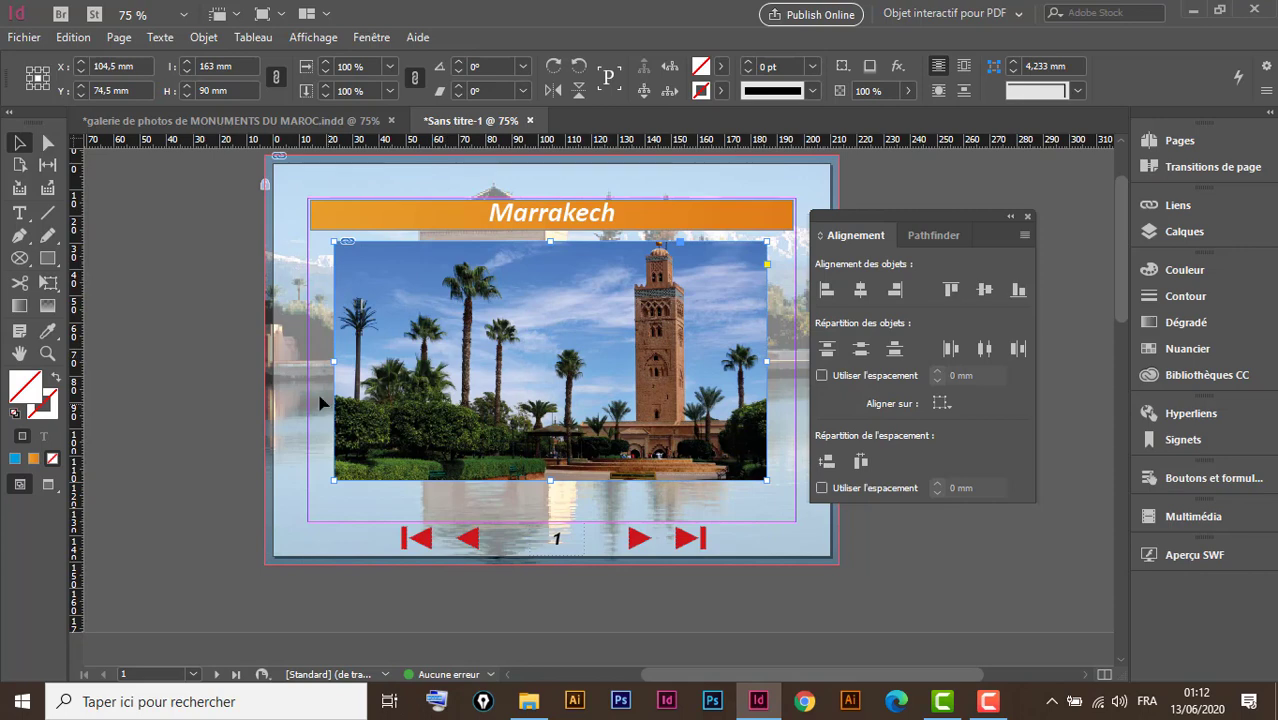
Examine the photo's border in galerie de photos de MONUMENTS DU MAROC.indd up close, and return to the Sans titre-1 document
{"action": "left_click", "coordinate": [328, 118]}
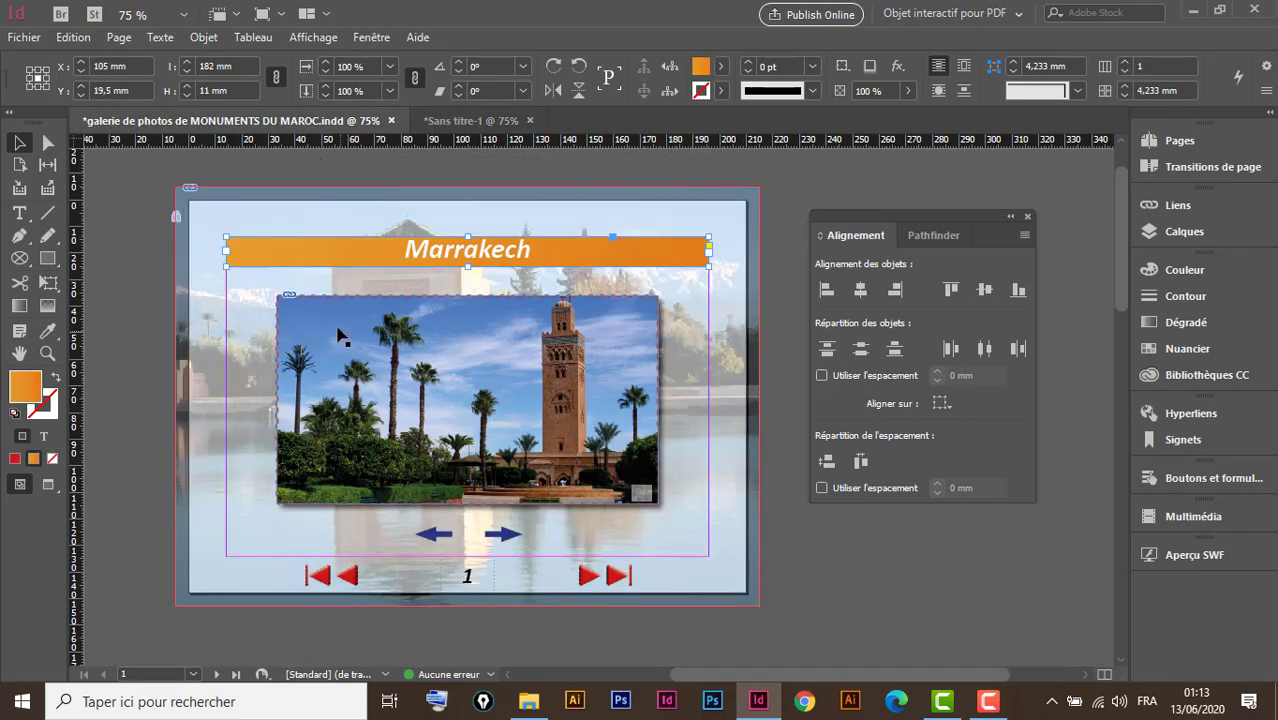
{"action": "left_click_drag", "start_coordinate": [243, 284], "coordinate": [352, 364]}
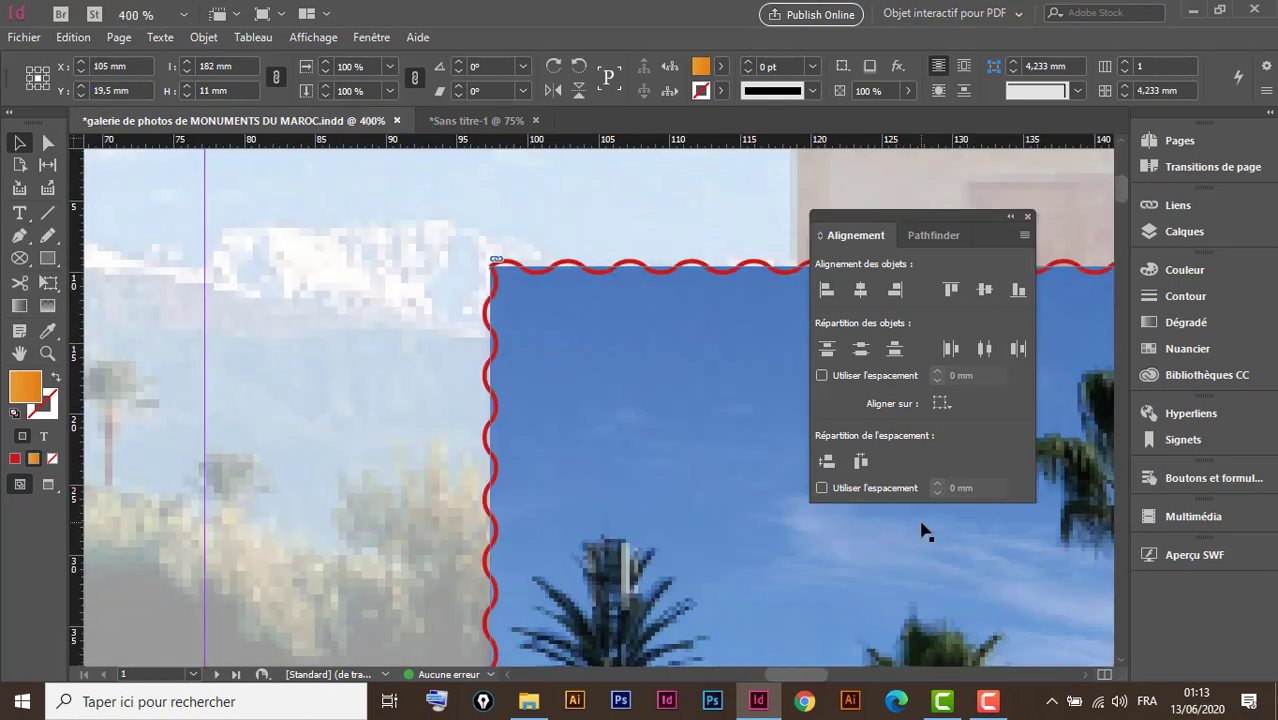
{"action": "key", "text": "ctrl+2"}
{"action": "key", "text": "ctrl+minus"}
{"action": "key", "text": "ctrl+minus"}
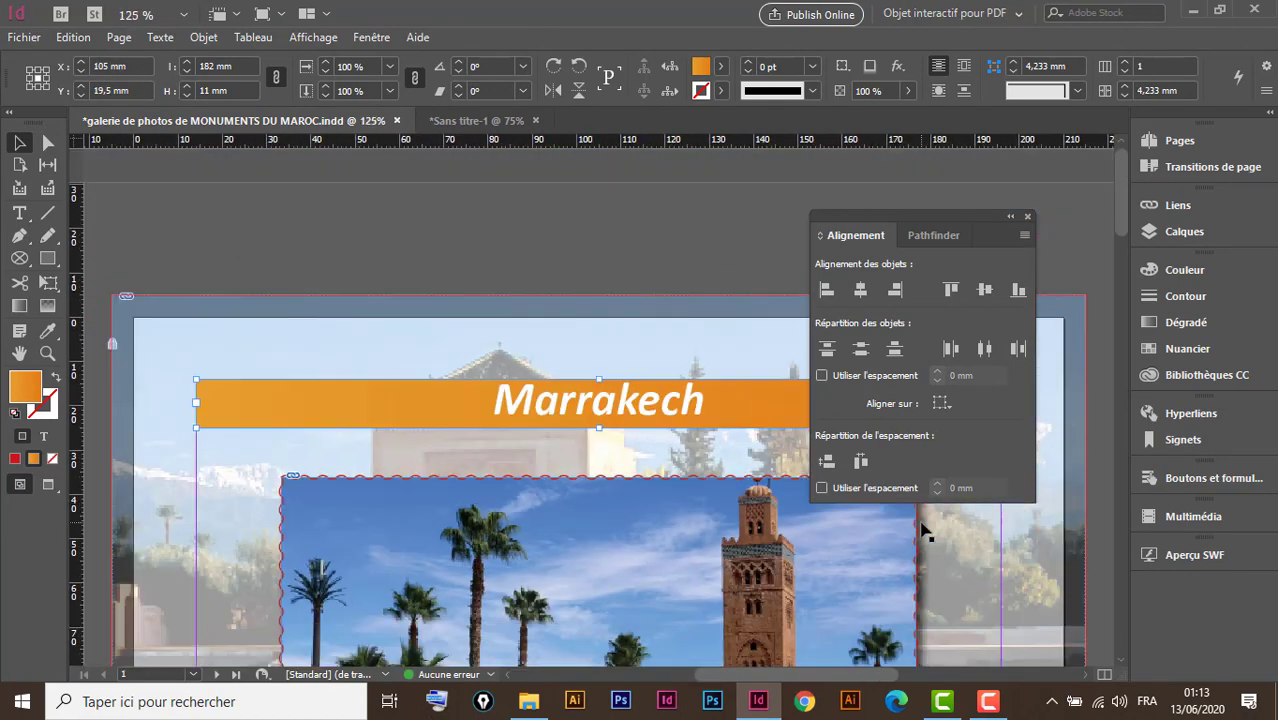
{"action": "left_click", "coordinate": [477, 120]}
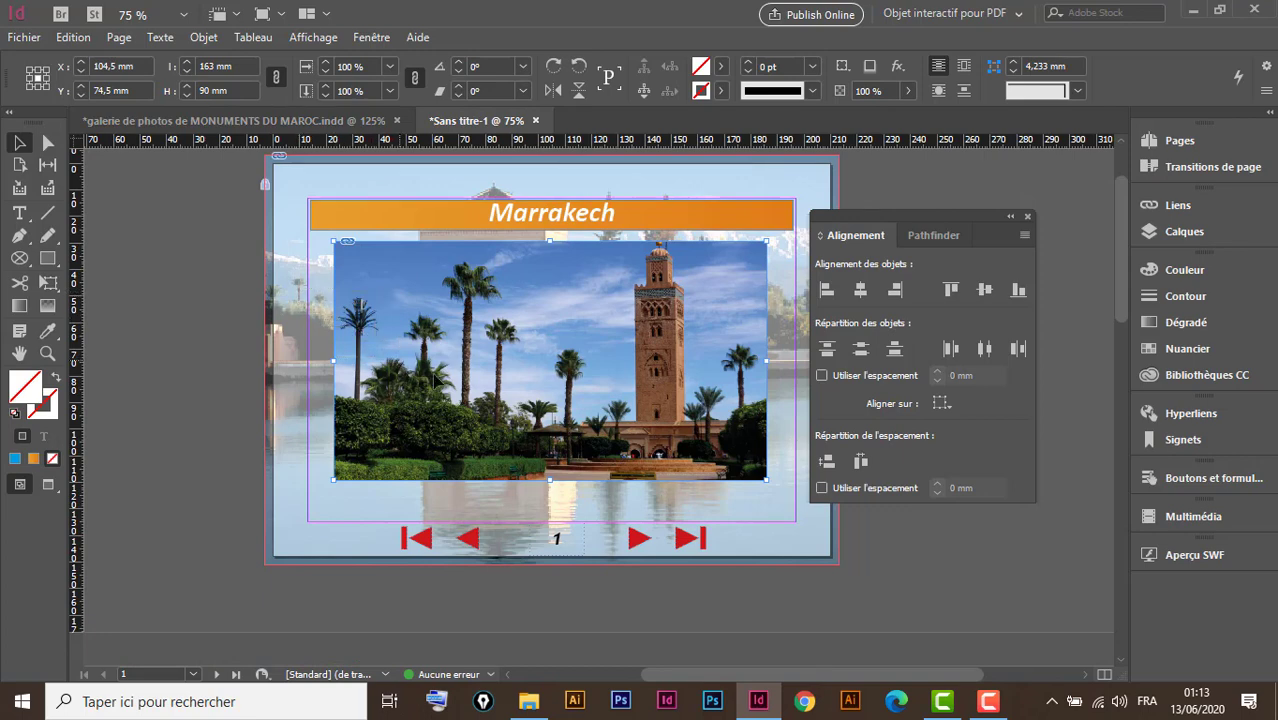
Give the stacked Marrakech photos a 3 pt outline in red C=15 M=100 J=100 N=0
{"action": "left_click", "coordinate": [750, 67]}
{"action": "left_click", "coordinate": [750, 67]}
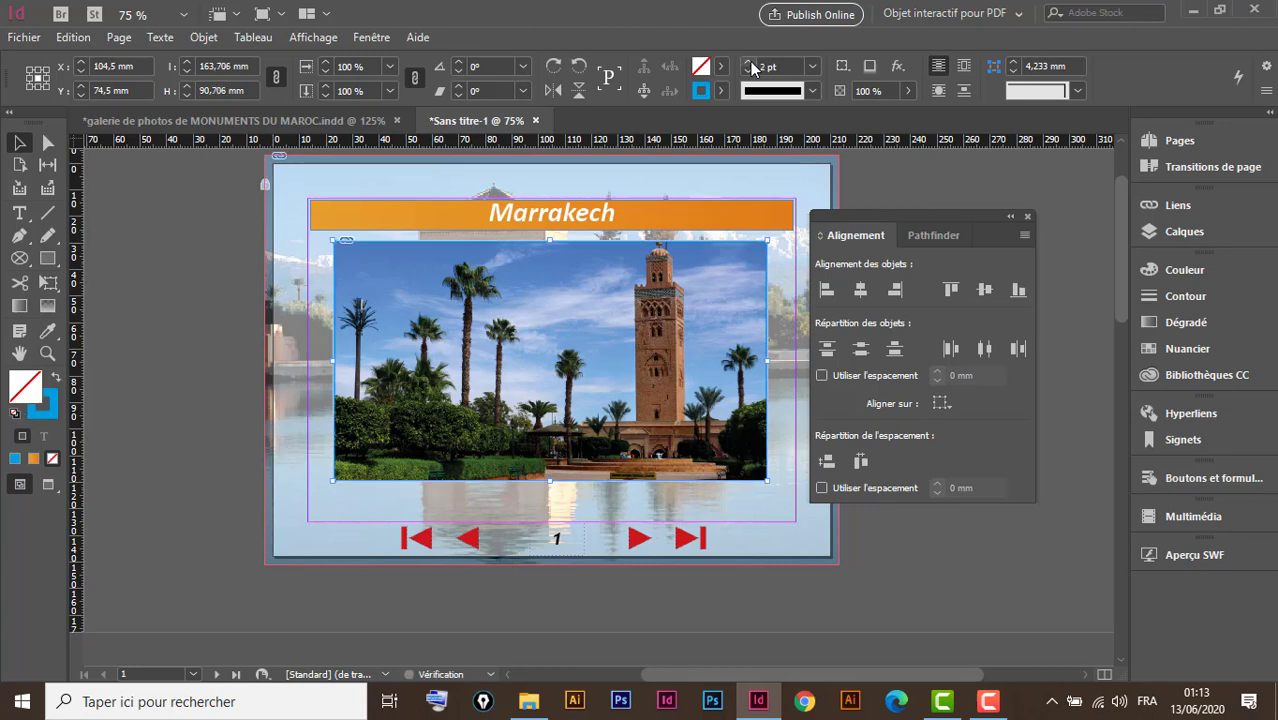
{"action": "left_click", "coordinate": [750, 67]}
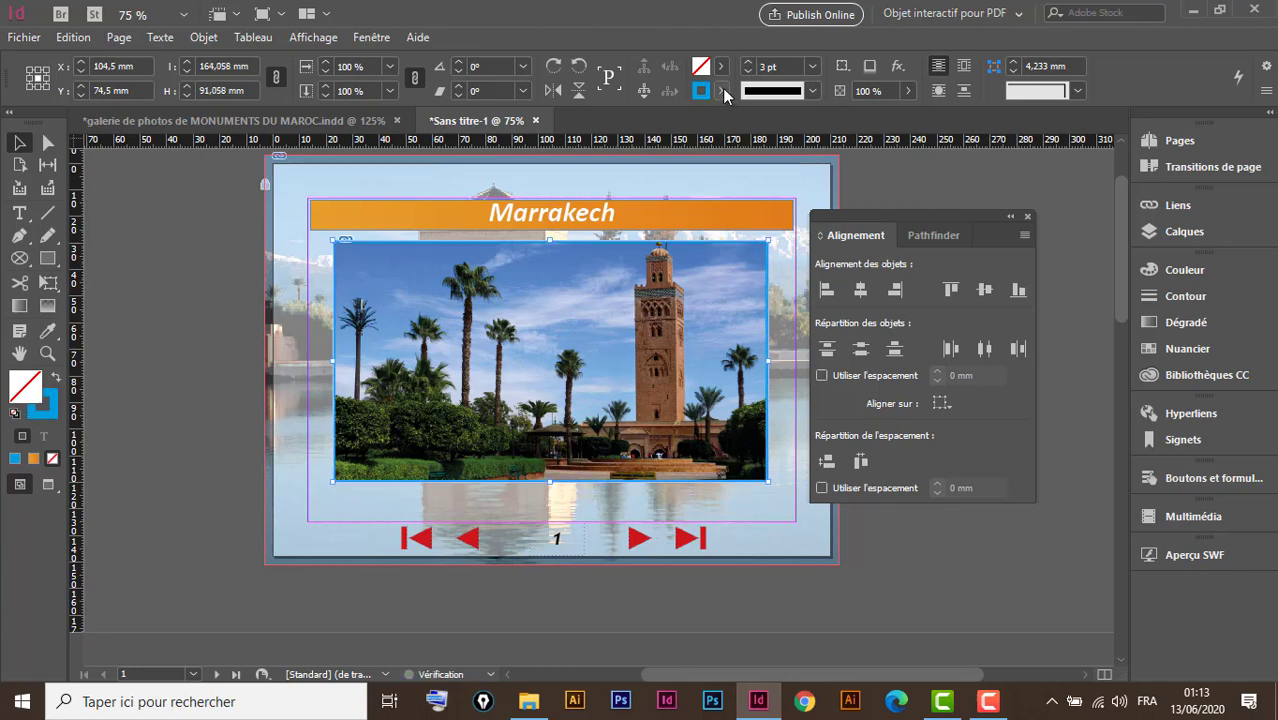
{"action": "left_click", "coordinate": [720, 91]}
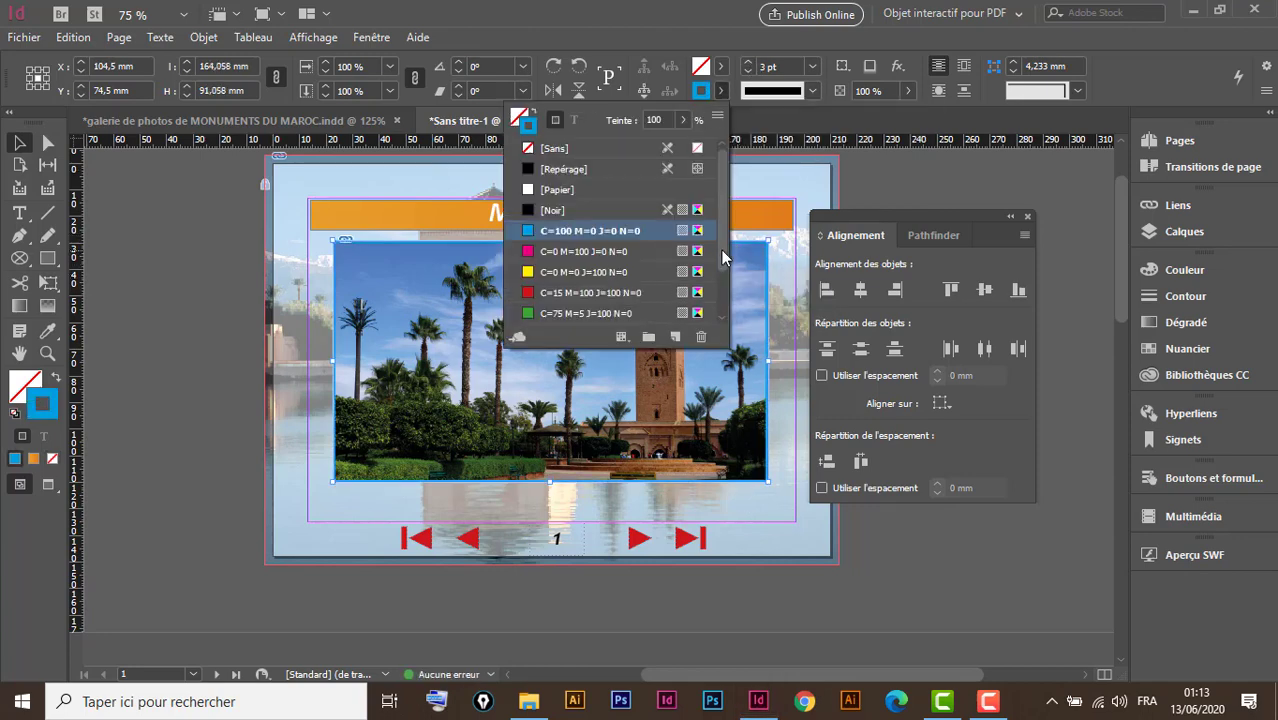
{"action": "scroll", "coordinate": [721, 310], "scroll_direction": "down", "scroll_amount": 1}
{"action": "left_click_drag", "start_coordinate": [721, 307], "coordinate": [724, 276]}
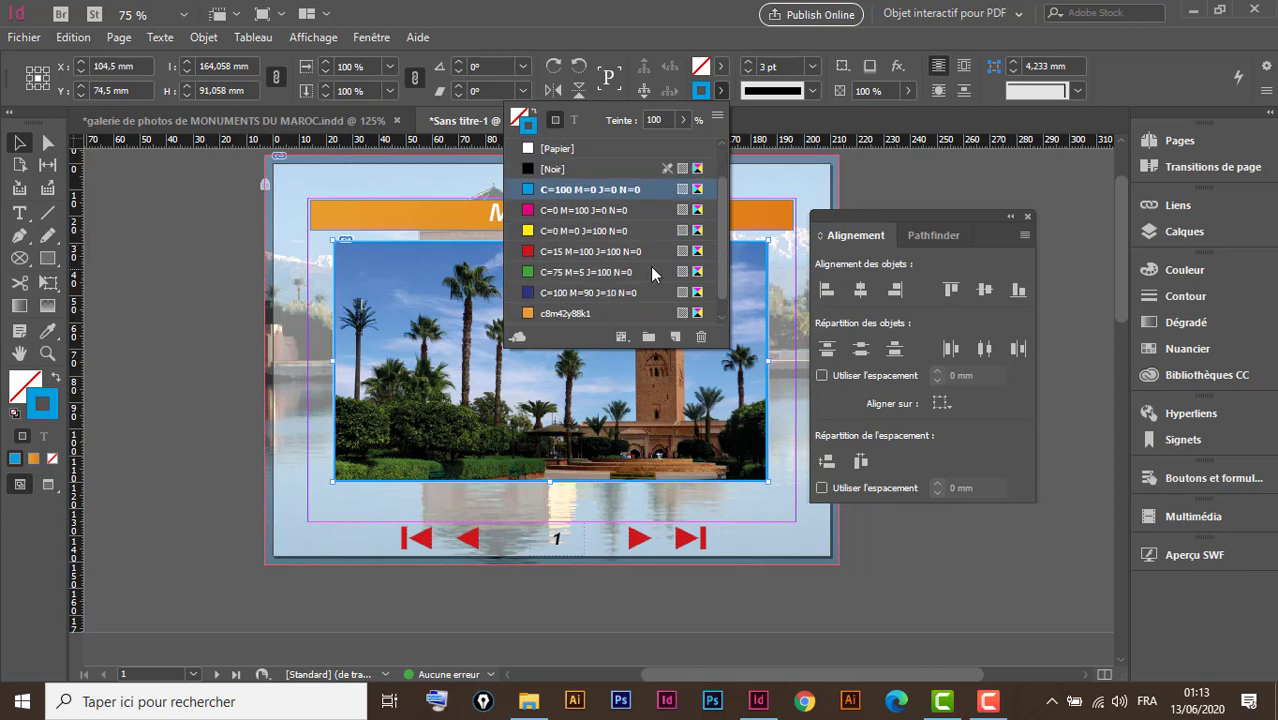
{"action": "left_click", "coordinate": [604, 252]}
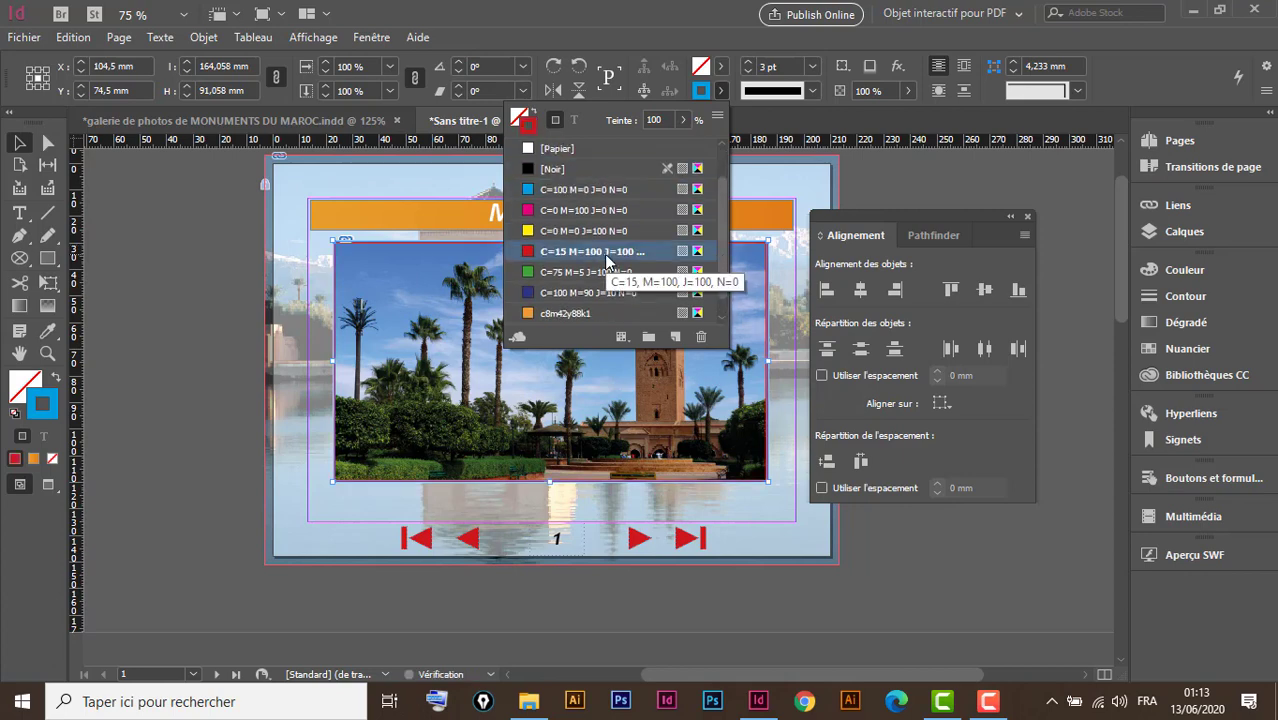
Change the photos' outline style to Sinusoïdes and set its thickness to 5 pt
{"action": "left_click", "coordinate": [812, 92]}
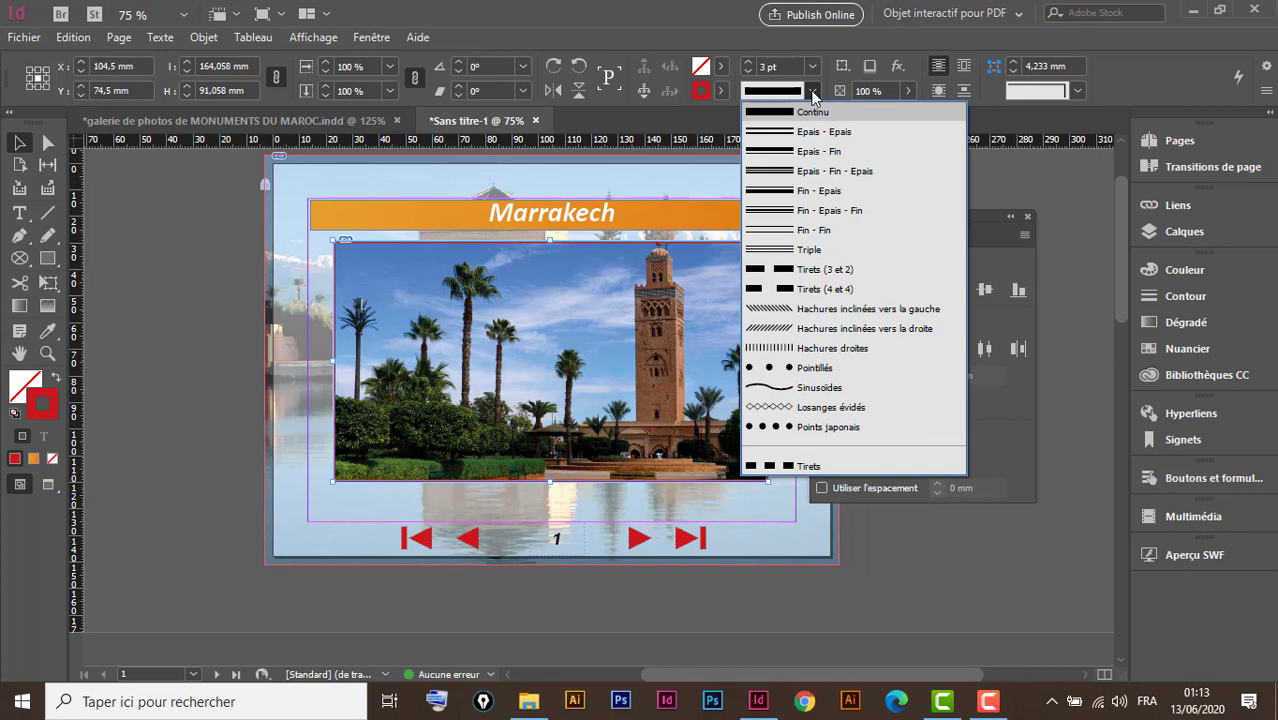
{"action": "left_click", "coordinate": [821, 390]}
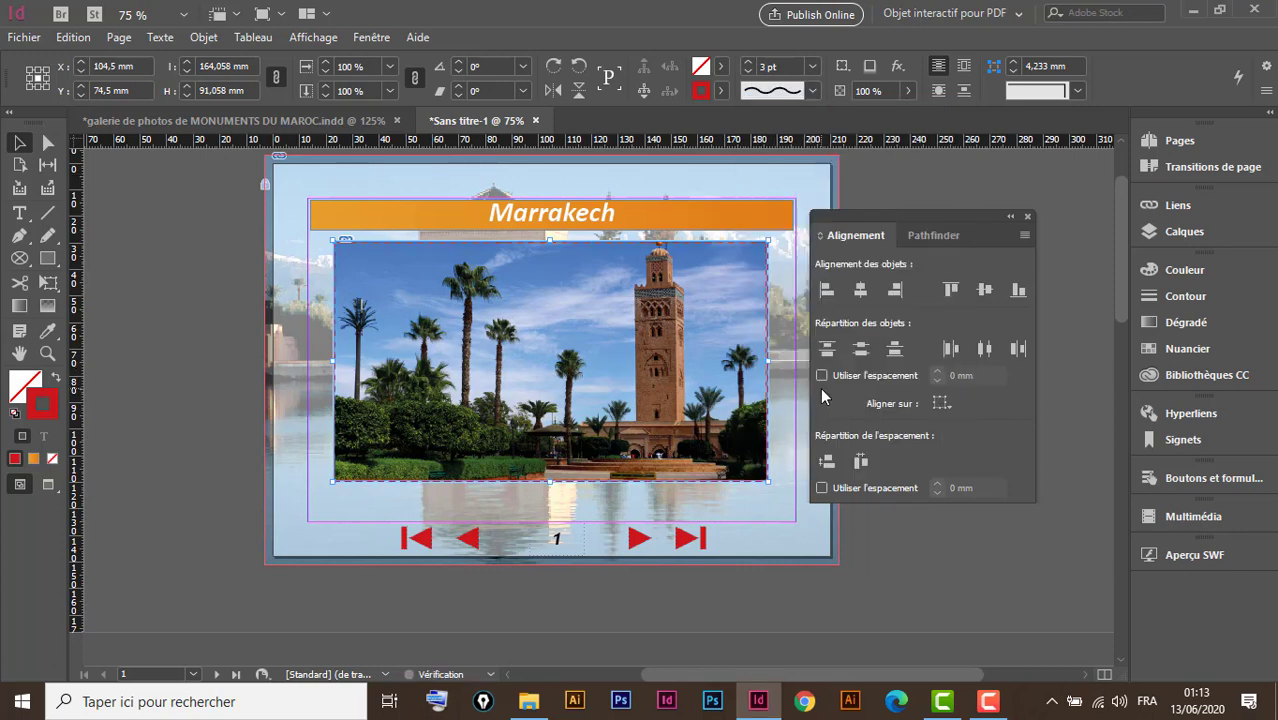
{"action": "left_click", "coordinate": [748, 63]}
{"action": "left_click", "coordinate": [748, 63]}
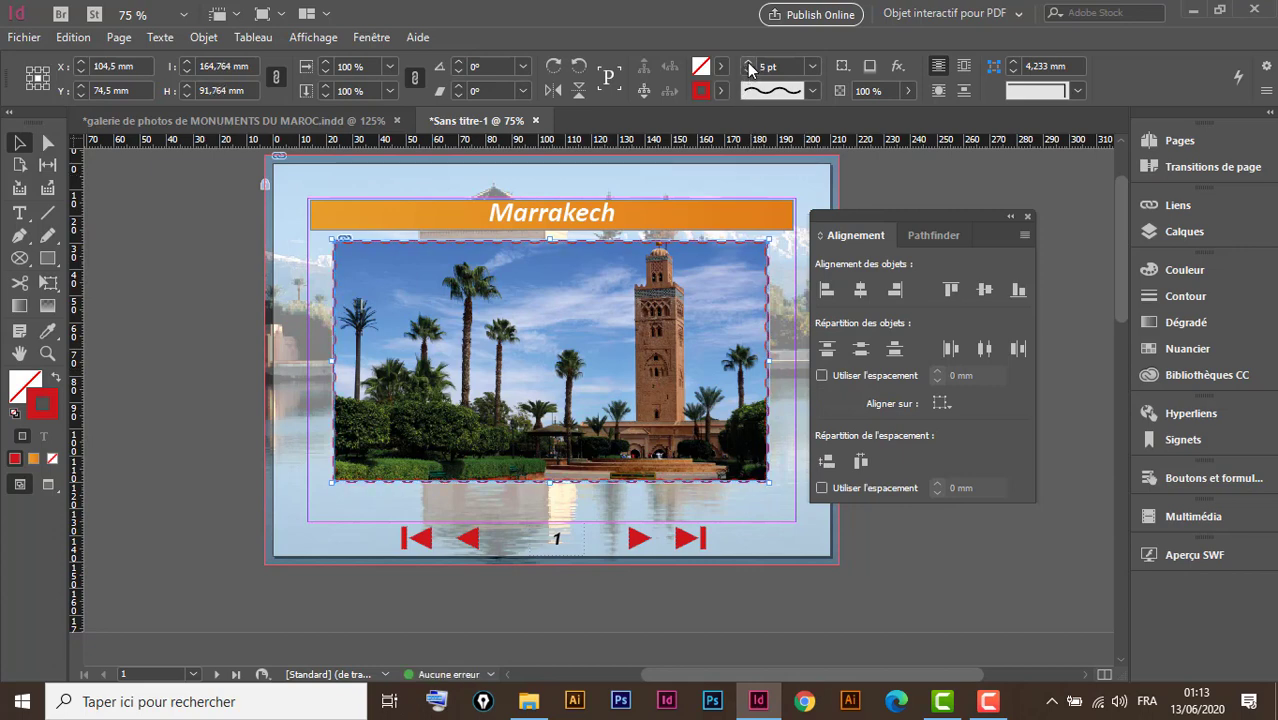
Dock the Alignement controls out of the way and display the Etats d'objet settings beside the page
{"action": "left_click_drag", "start_coordinate": [943, 216], "coordinate": [1191, 577]}
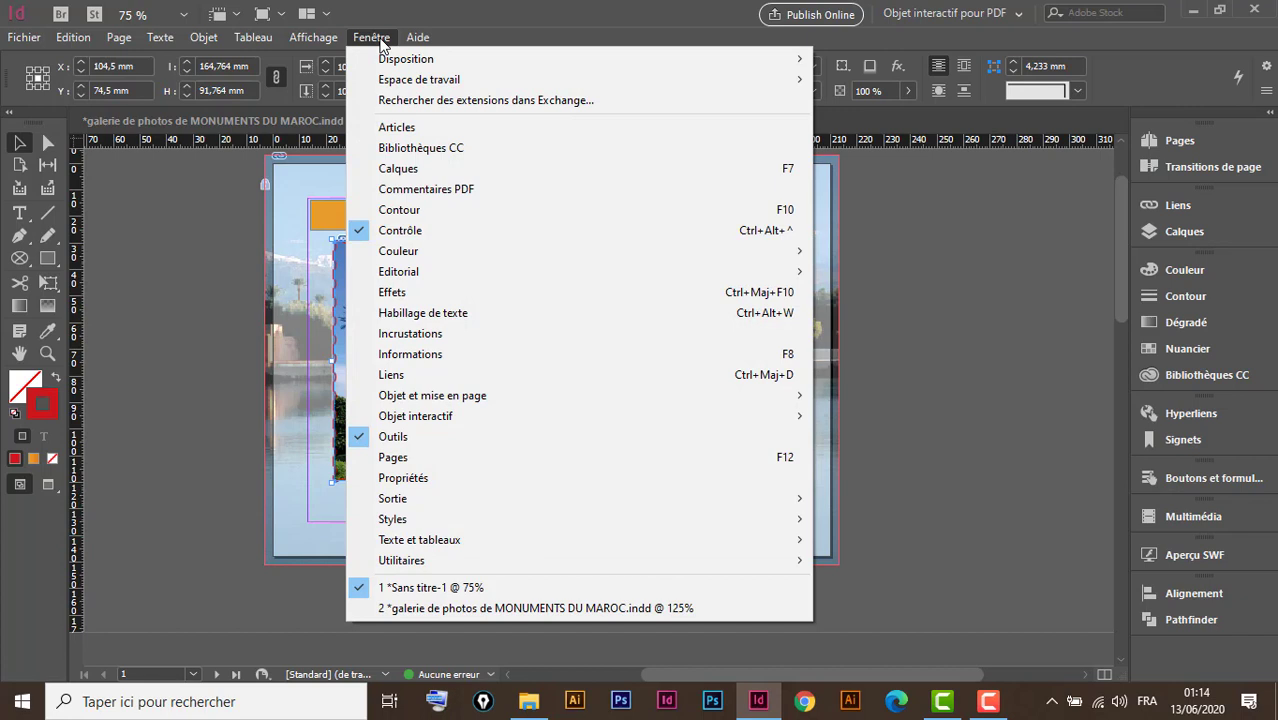
{"action": "mouse_move", "coordinate": [472, 416]}
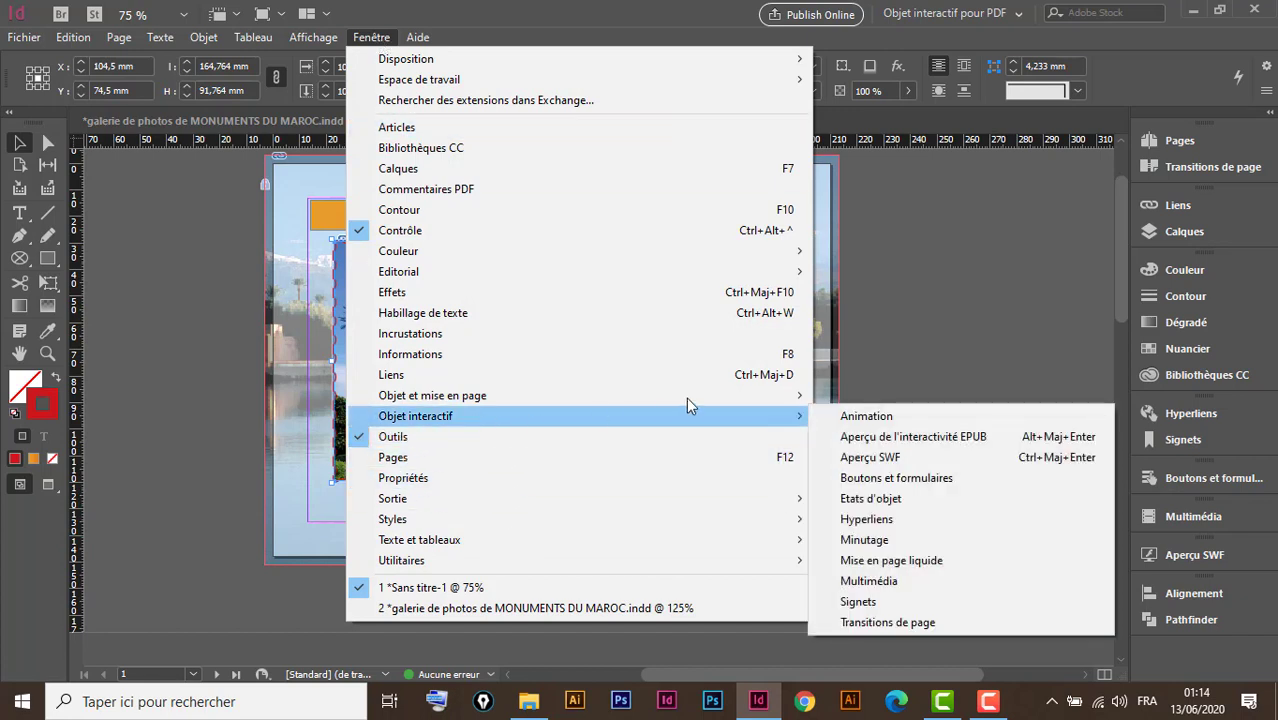
{"action": "left_click", "coordinate": [880, 498]}
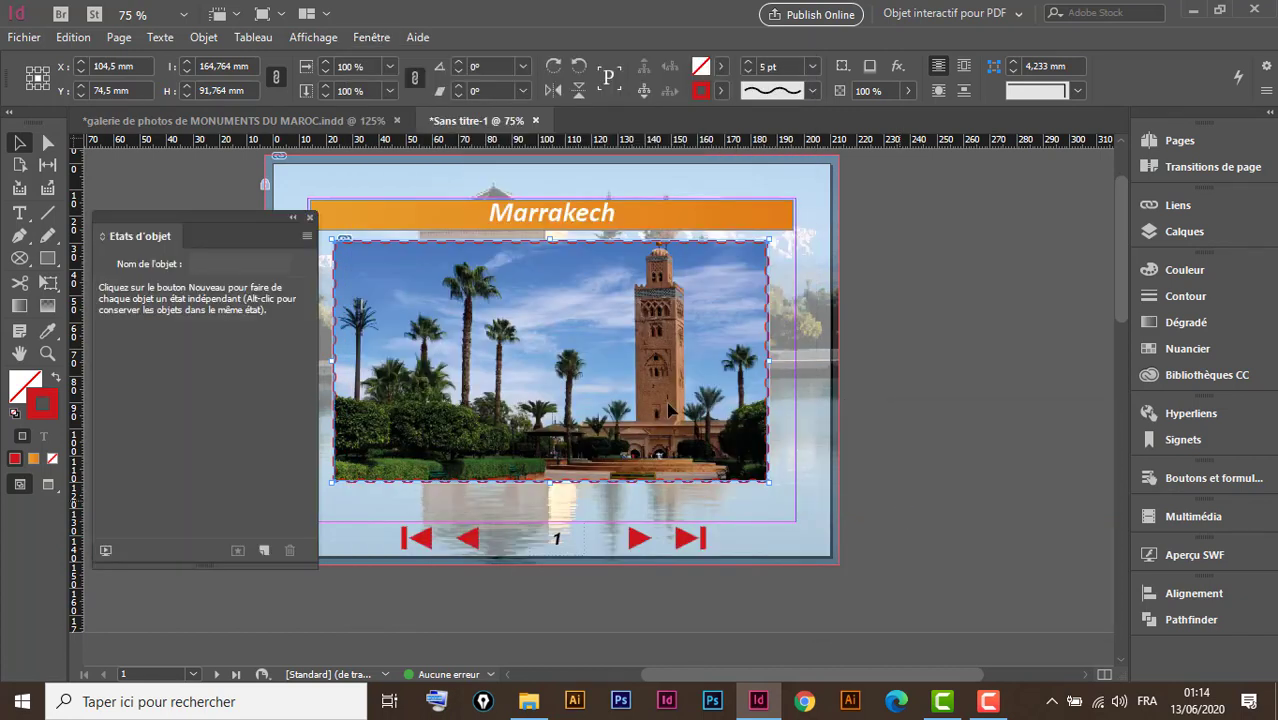
{"action": "left_click_drag", "start_coordinate": [209, 213], "coordinate": [972, 180]}
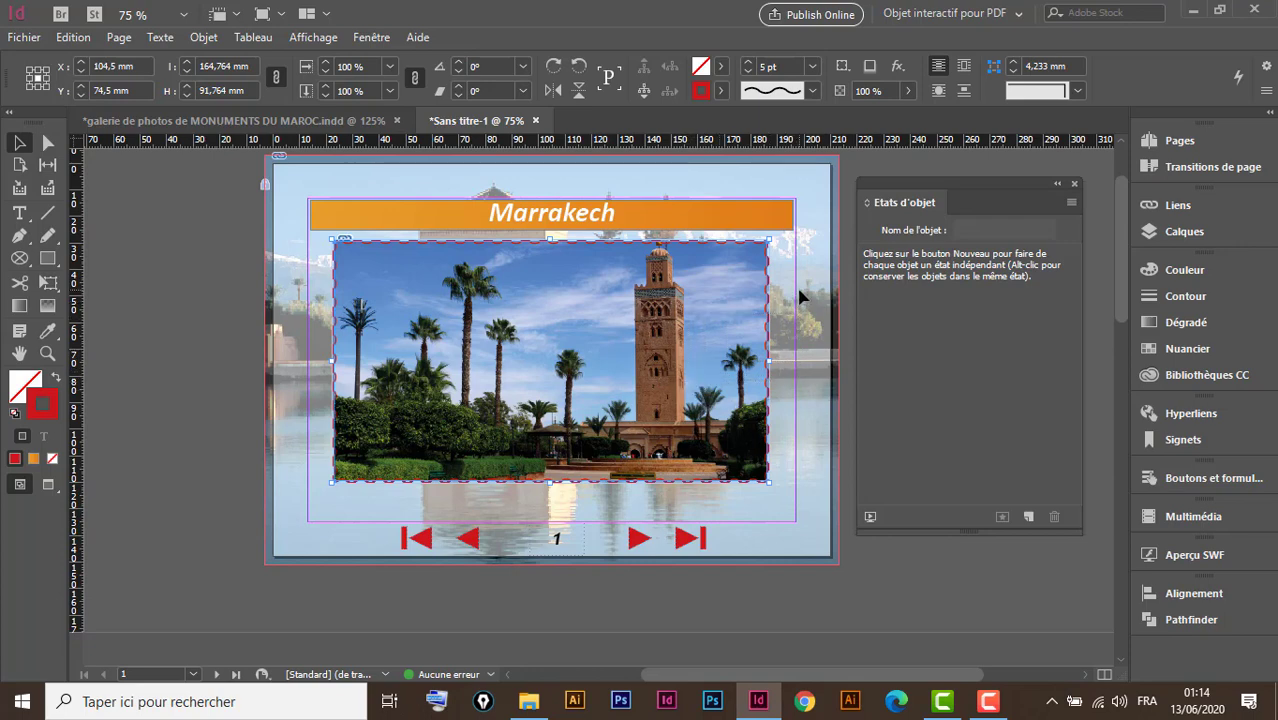
Switch to File Explorer, review the photos in the marrakech folder, and close the window to return to InDesign
{"action": "left_click", "coordinate": [529, 706]}
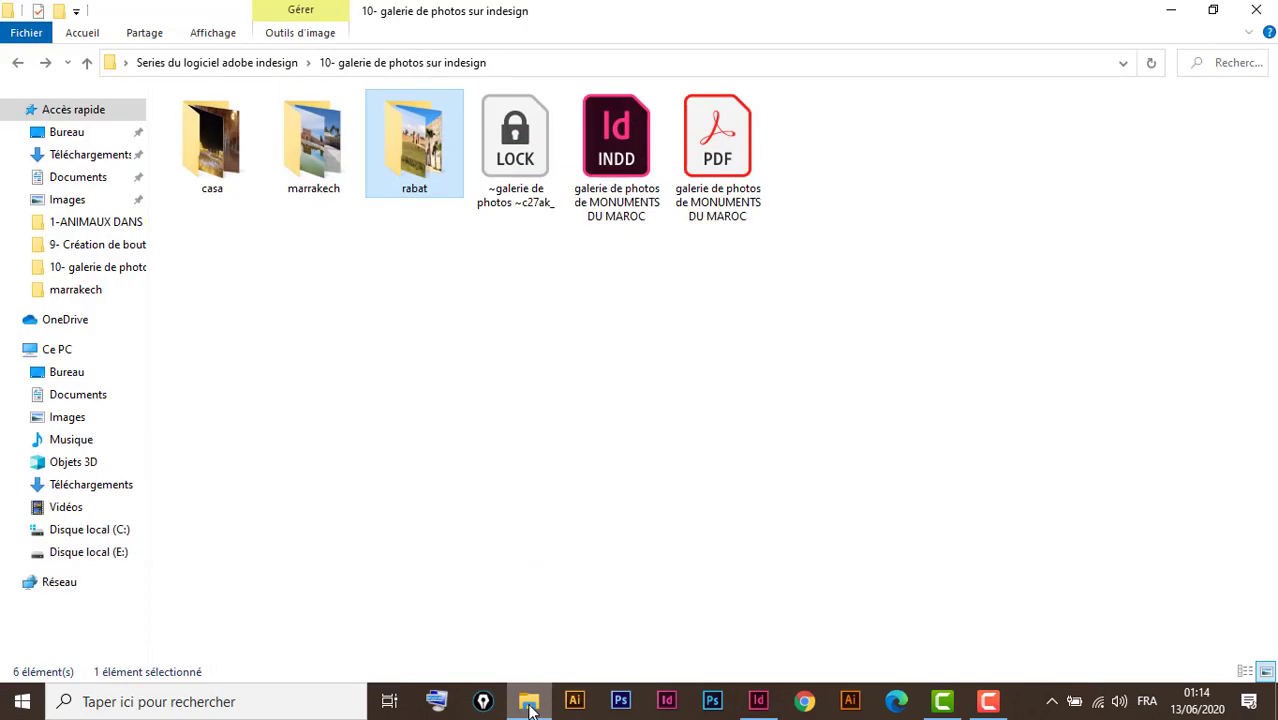
{"action": "double_click", "coordinate": [312, 175]}
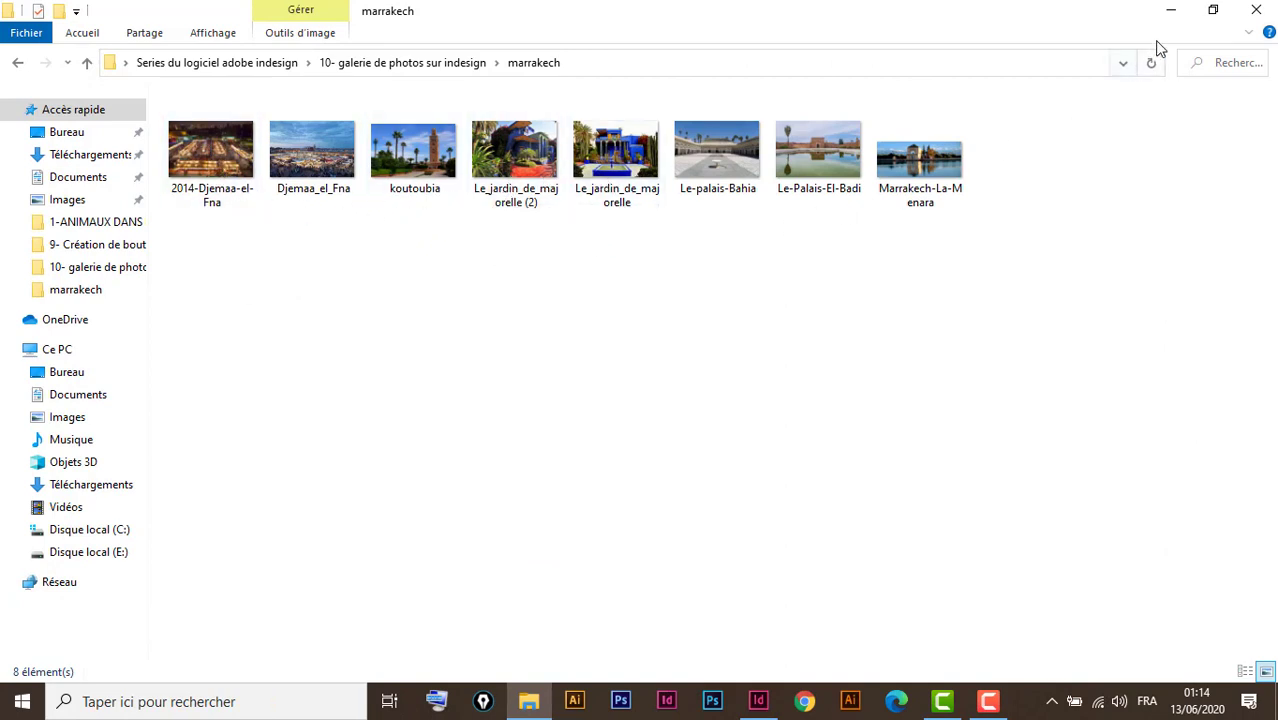
{"action": "left_click", "coordinate": [1256, 10]}
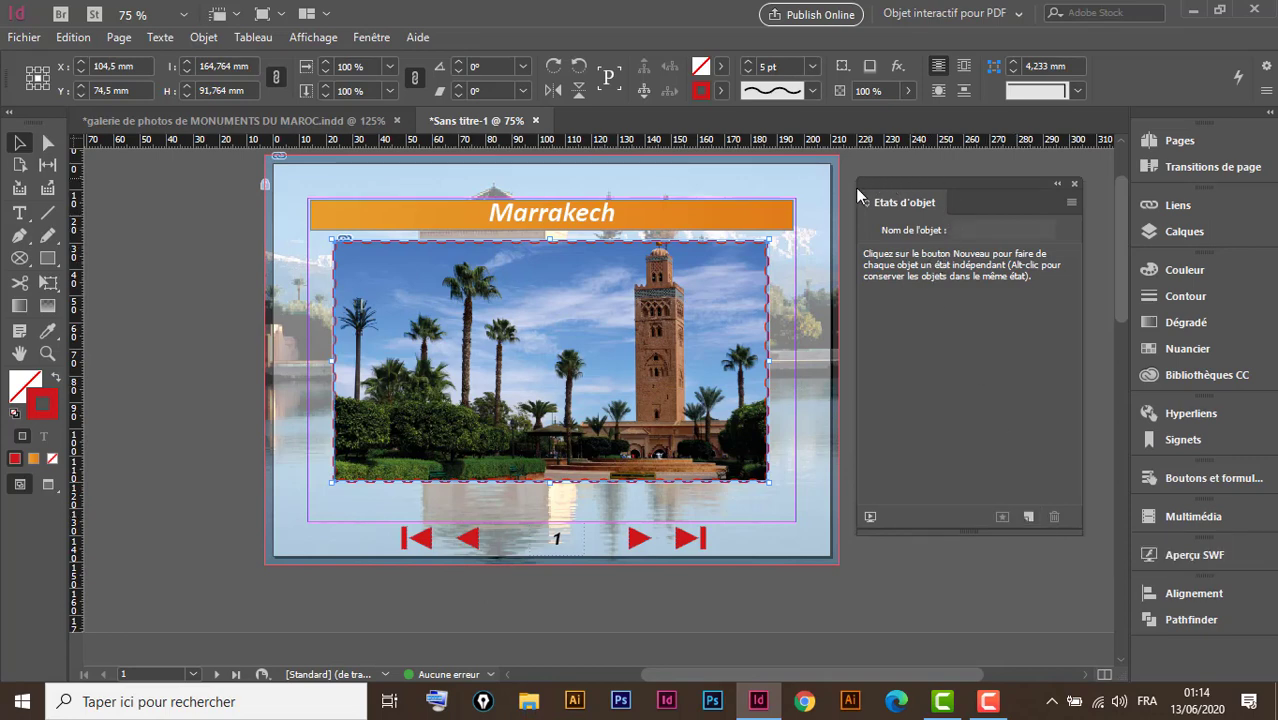
Convert the stacked photos into a multi-state object with one state per photo, and arrange the state list so every state shows
{"action": "left_click", "coordinate": [1028, 517]}
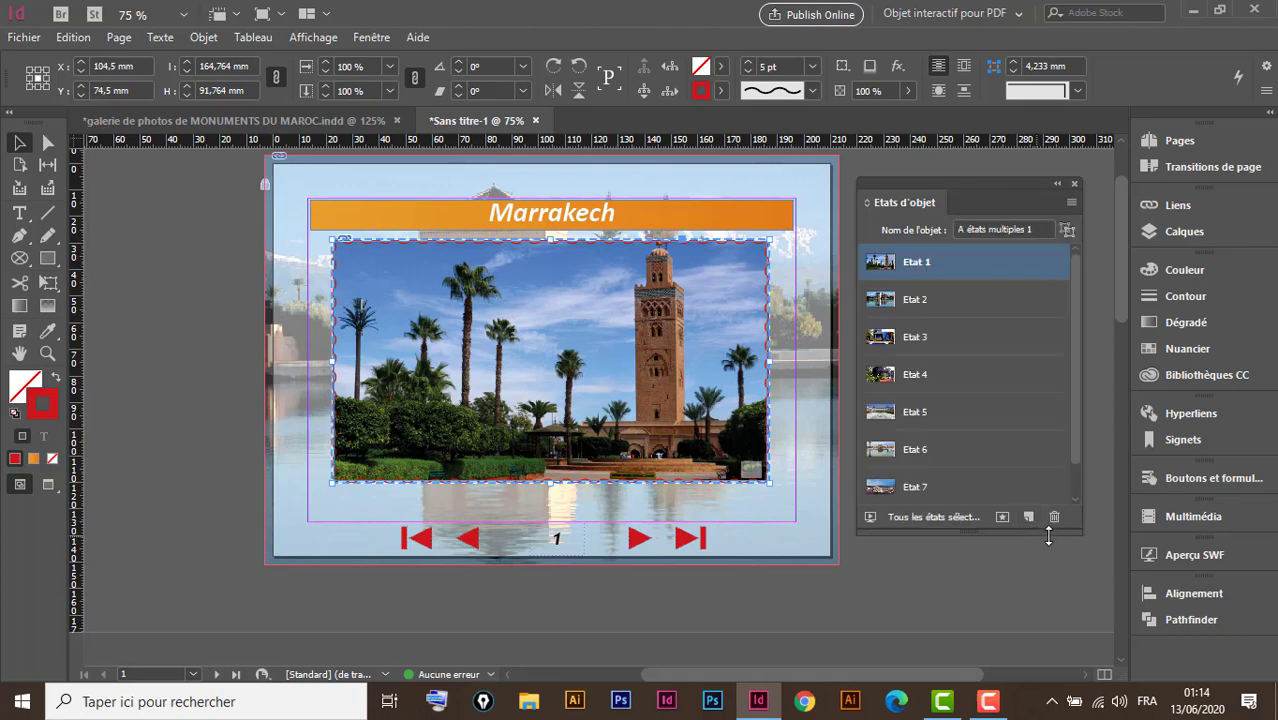
{"action": "left_click_drag", "start_coordinate": [972, 534], "coordinate": [967, 607]}
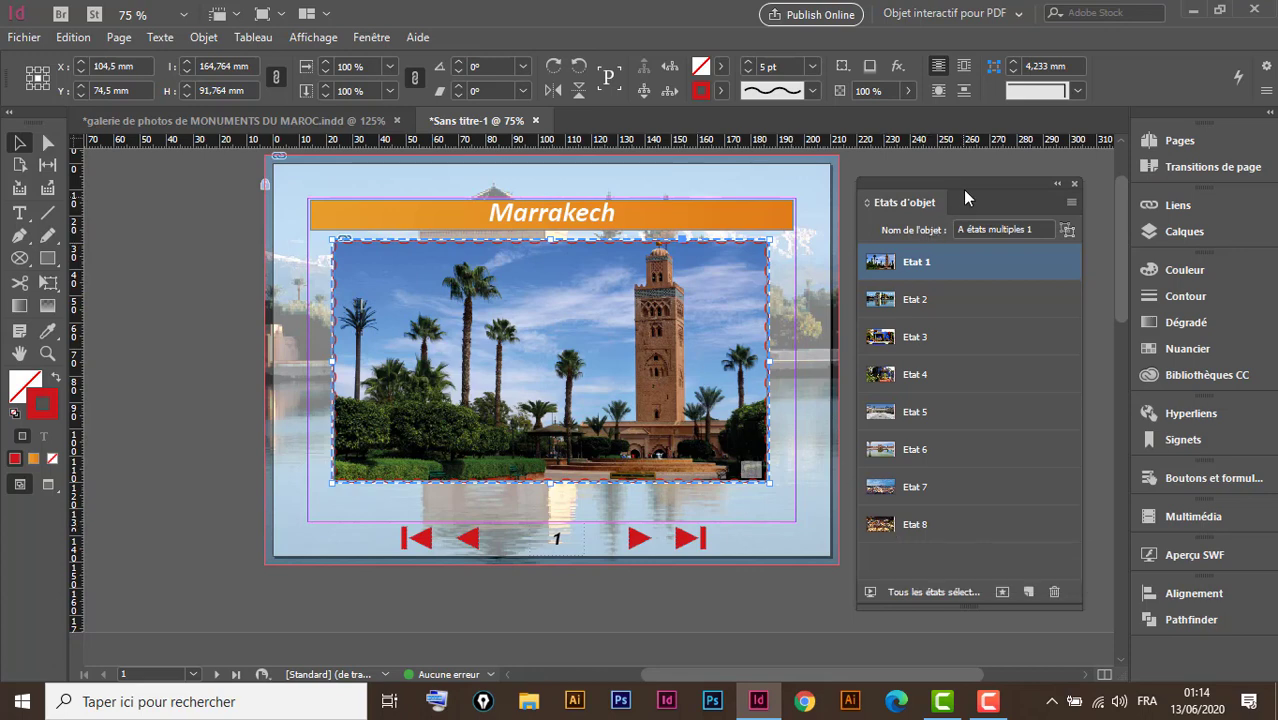
{"action": "left_click_drag", "start_coordinate": [966, 193], "coordinate": [196, 174]}
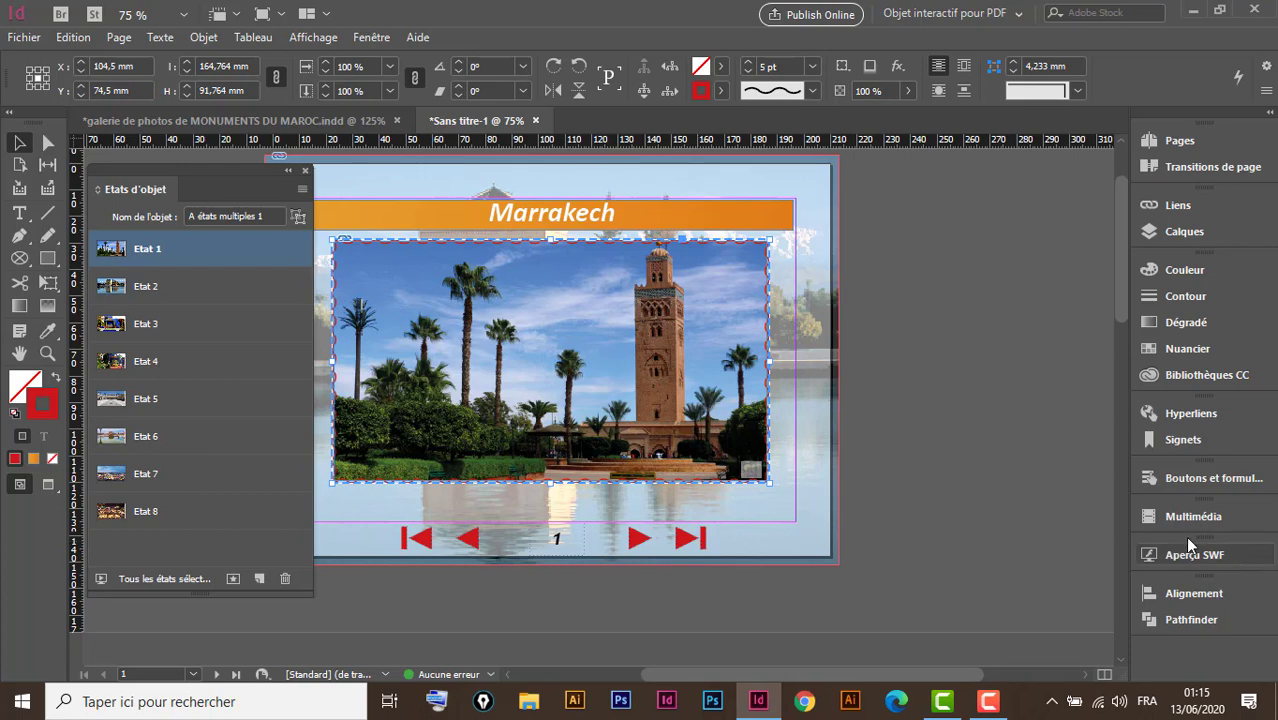
Place the red arrow buttons 139 and 140 from Exemples de boutons et de formulaires below the Marrakech photo
{"action": "left_click", "coordinate": [1211, 476]}
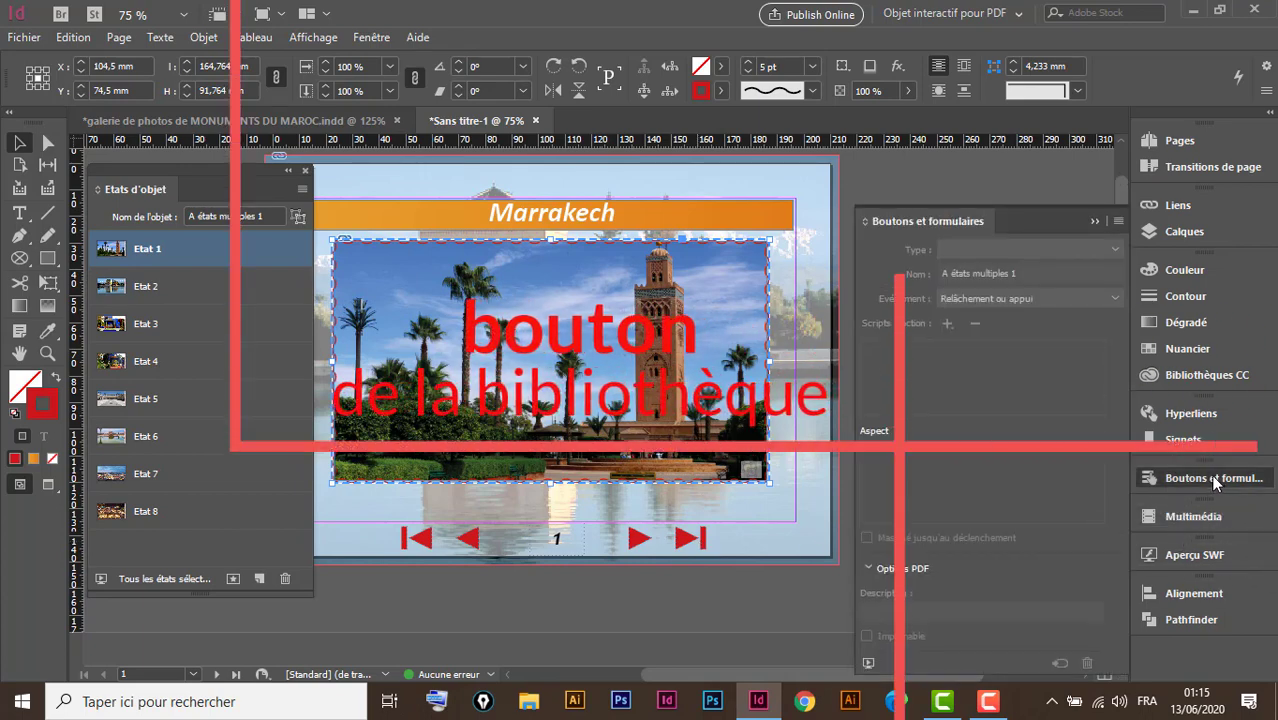
{"action": "left_click", "coordinate": [1118, 222]}
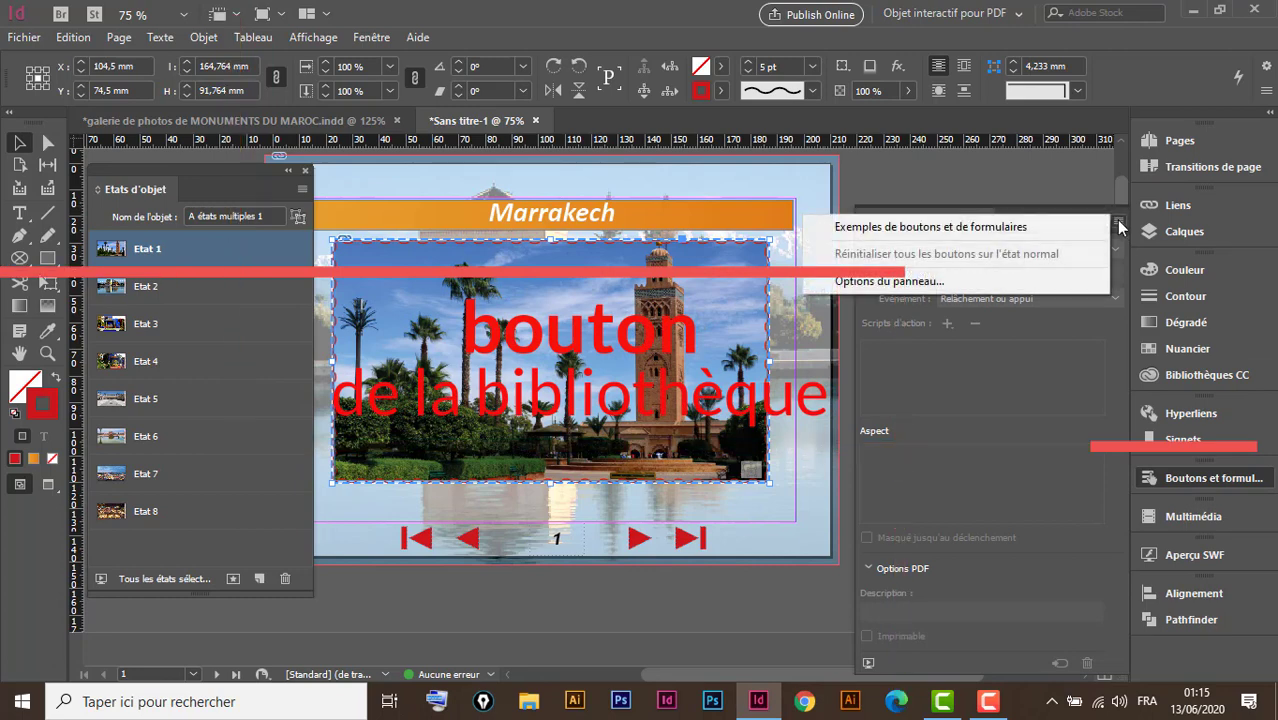
{"action": "left_click", "coordinate": [1024, 230]}
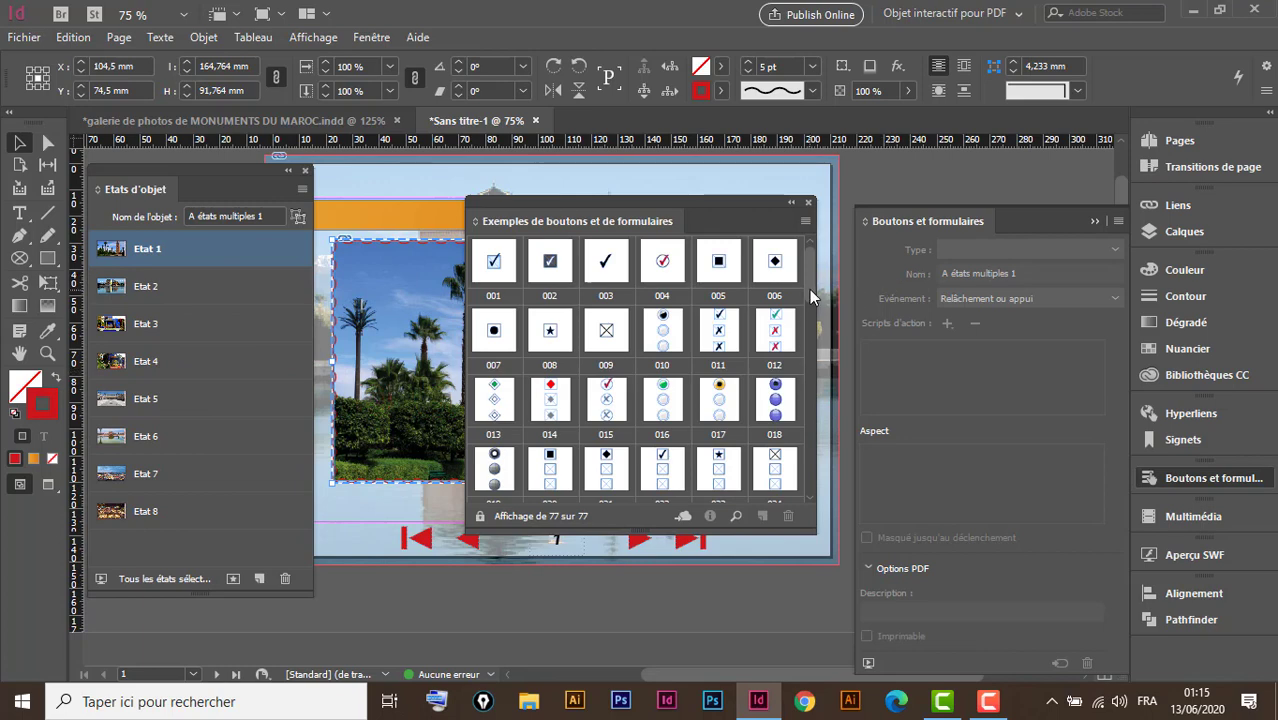
{"action": "left_click_drag", "start_coordinate": [810, 328], "coordinate": [804, 467]}
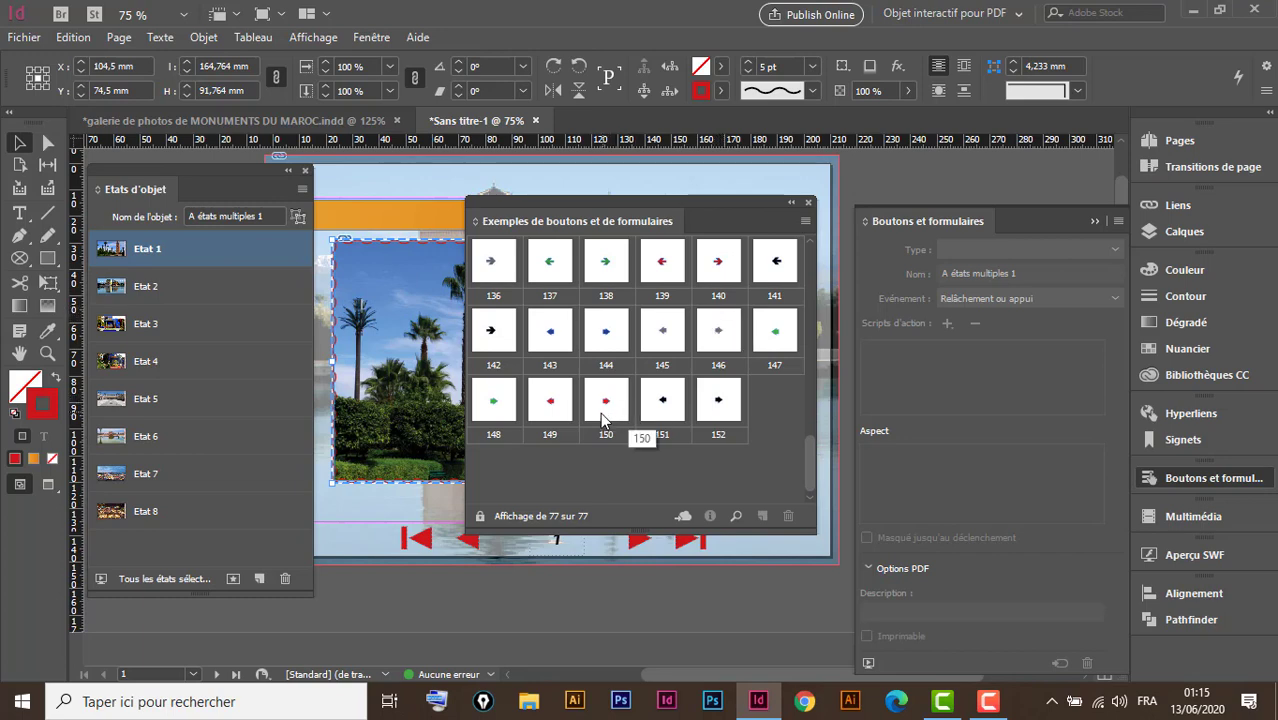
{"action": "left_click", "coordinate": [717, 266]}
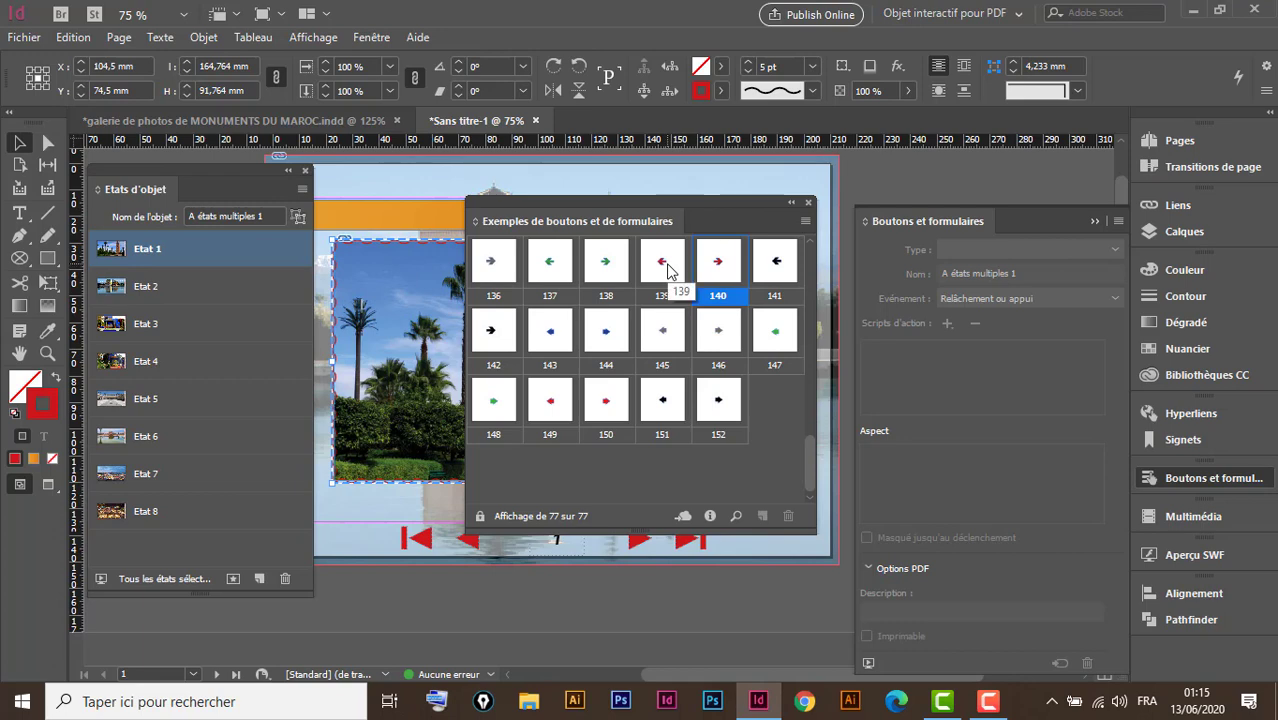
{"action": "left_click", "coordinate": [669, 271], "text": "shift"}
{"action": "left_click_drag", "start_coordinate": [670, 264], "coordinate": [371, 504]}
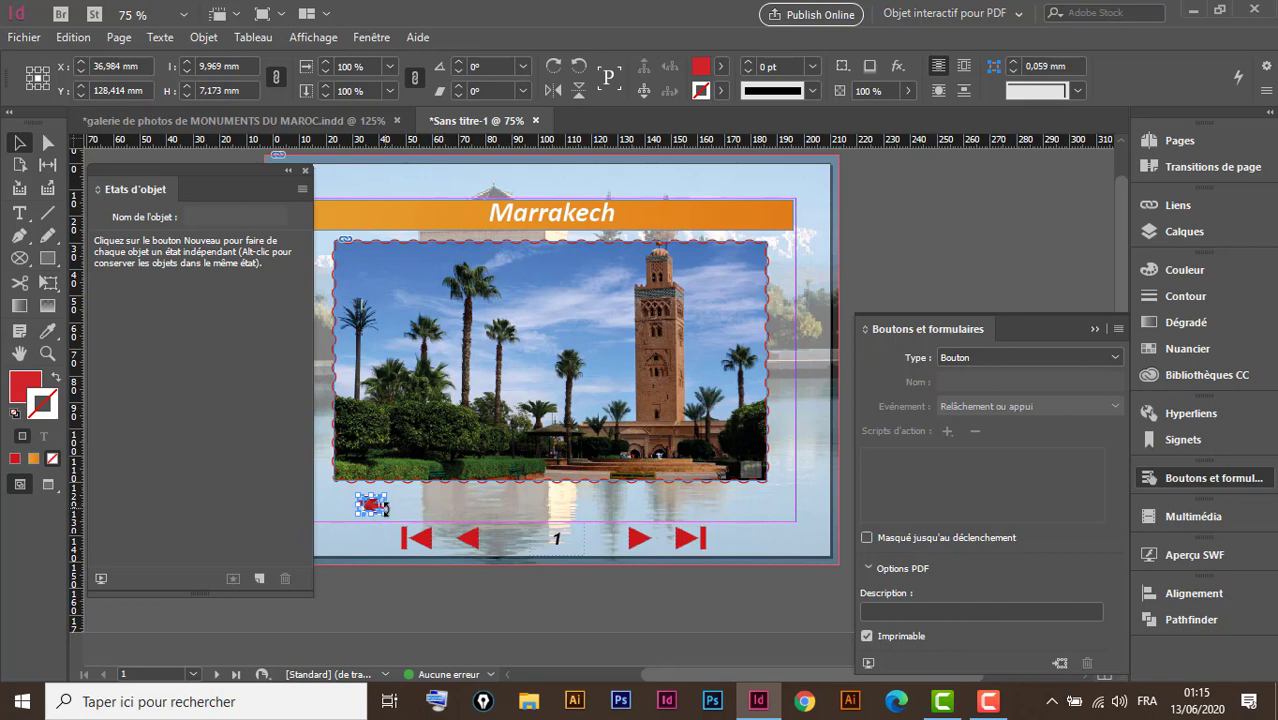
Separate the two red arrows, positioning them under the photo on either side of the page number, with the back arrow first
{"action": "left_click", "coordinate": [431, 501]}
{"action": "left_click_drag", "start_coordinate": [377, 509], "coordinate": [597, 511]}
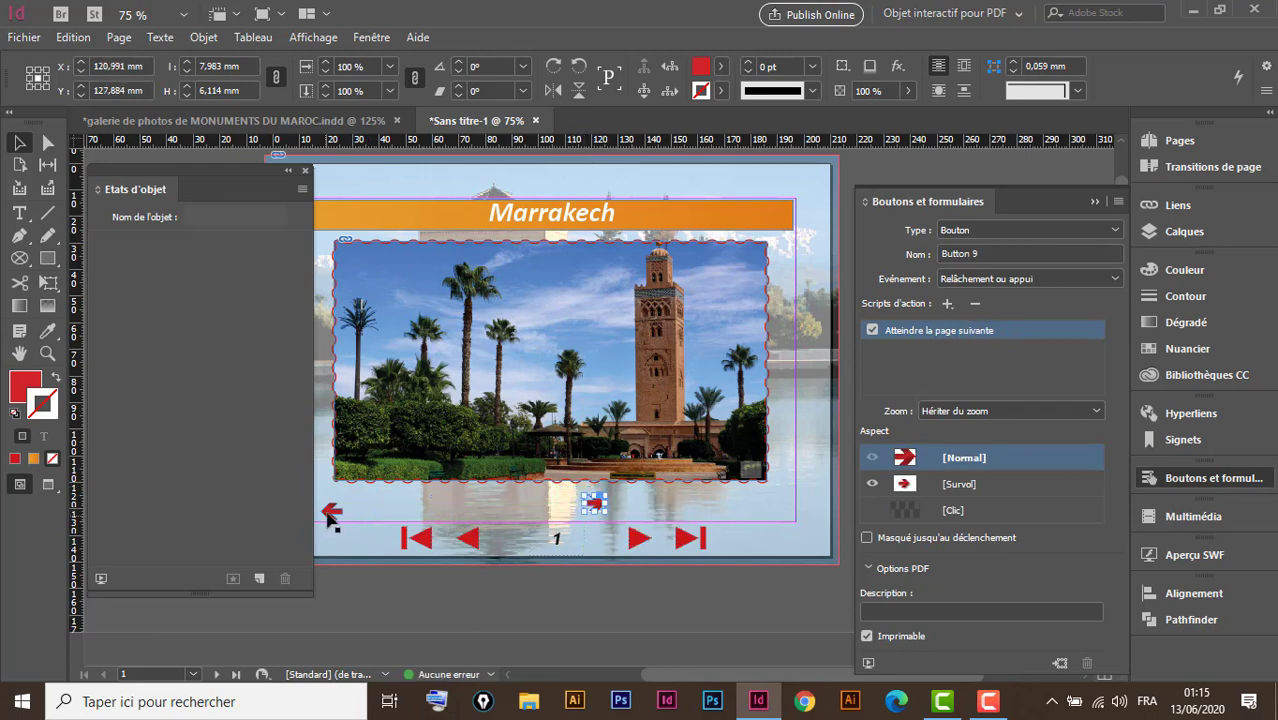
{"action": "left_click_drag", "start_coordinate": [331, 517], "coordinate": [509, 512]}
{"action": "left_click", "coordinate": [676, 518]}
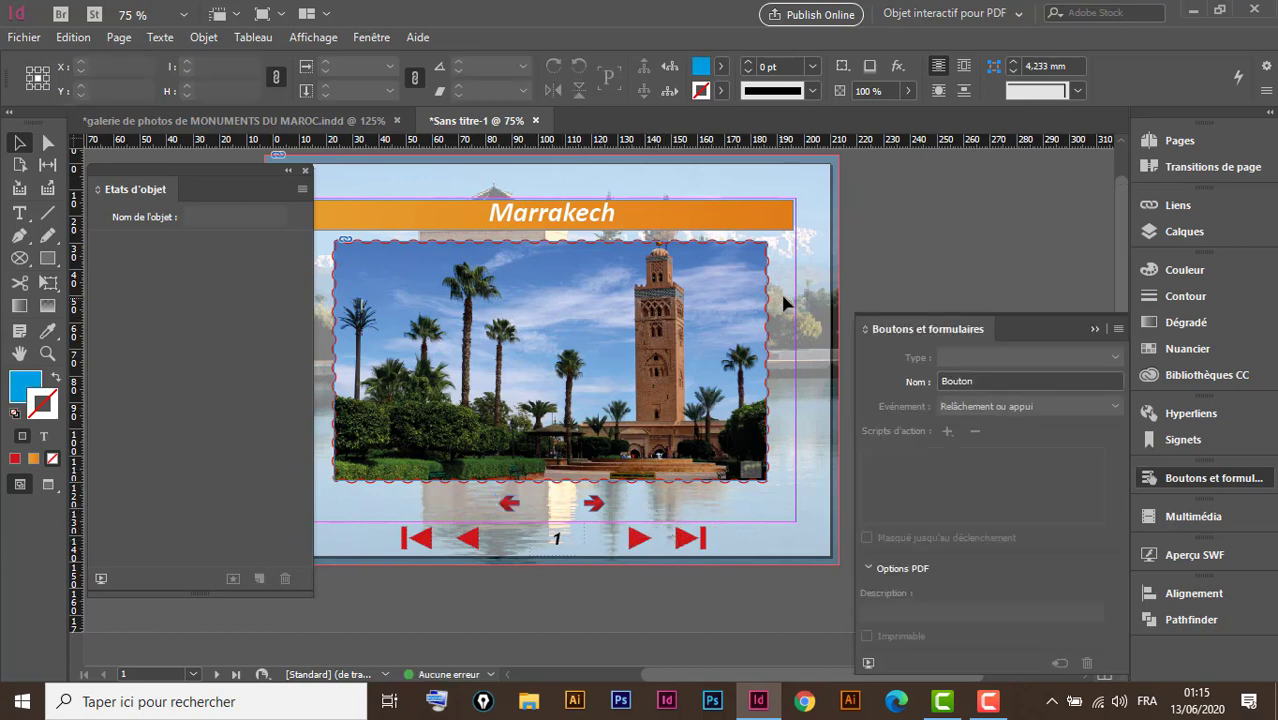
Rename the multi-state photo object as Marrakech
{"action": "left_click", "coordinate": [655, 375]}
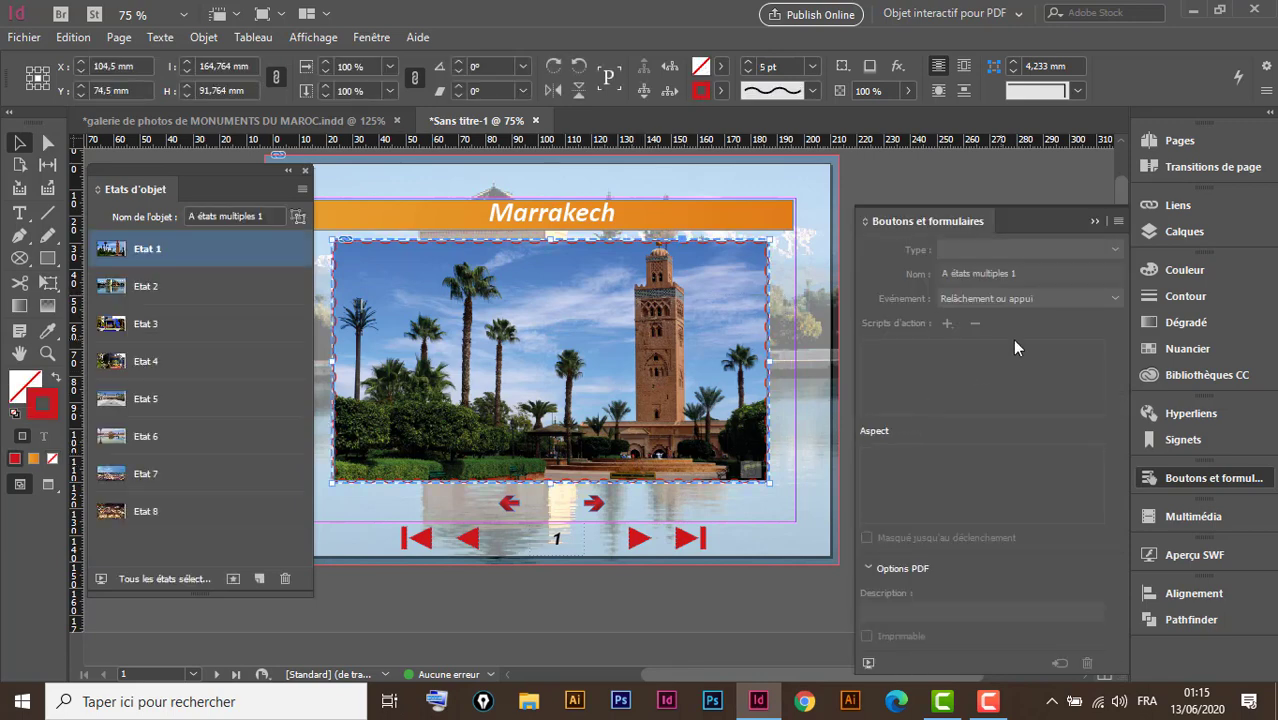
{"action": "left_click", "coordinate": [225, 249]}
{"action": "left_click_drag", "start_coordinate": [268, 214], "coordinate": [159, 214]}
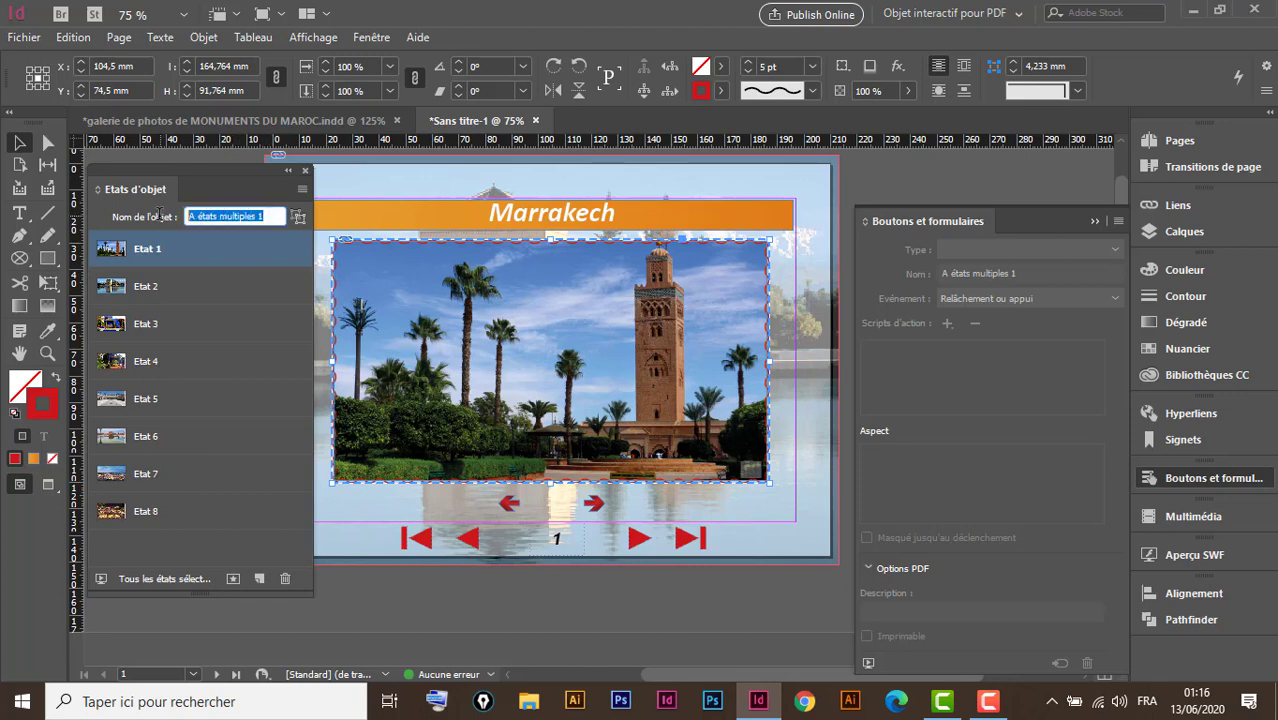
{"action": "type", "text": "M"}
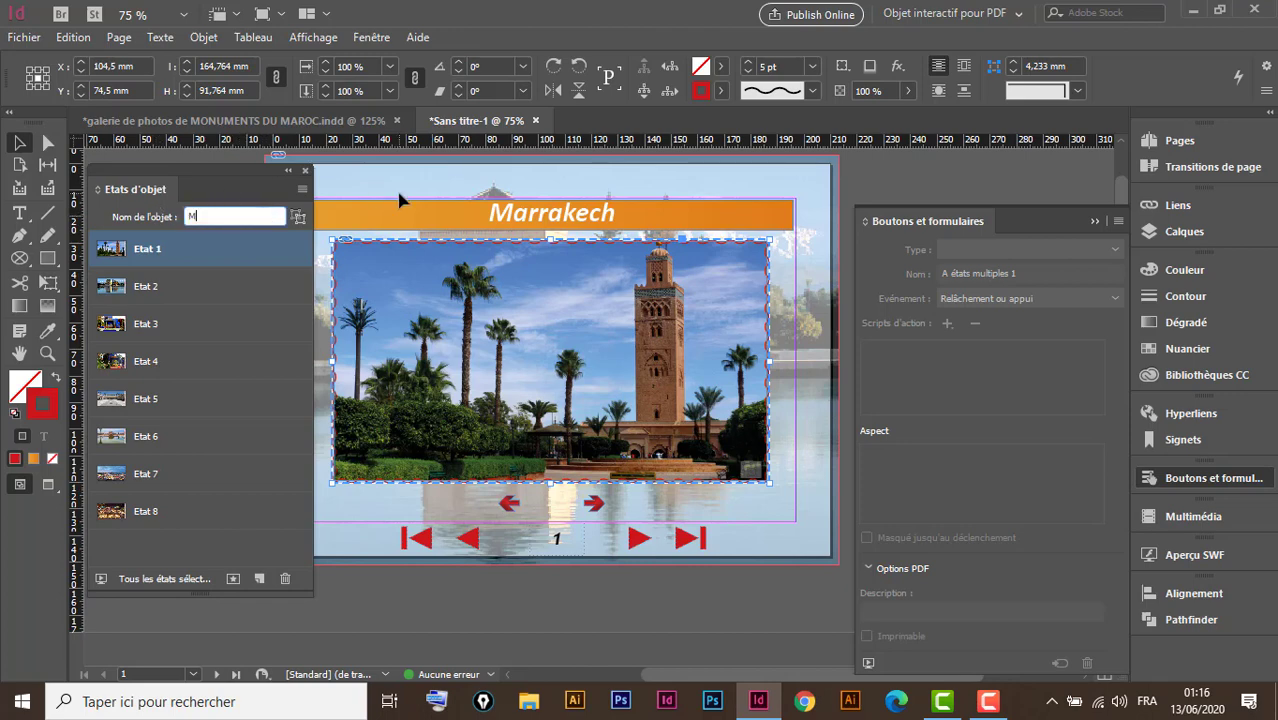
{"action": "type", "text": "arrakech"}
{"action": "key", "text": "Return"}
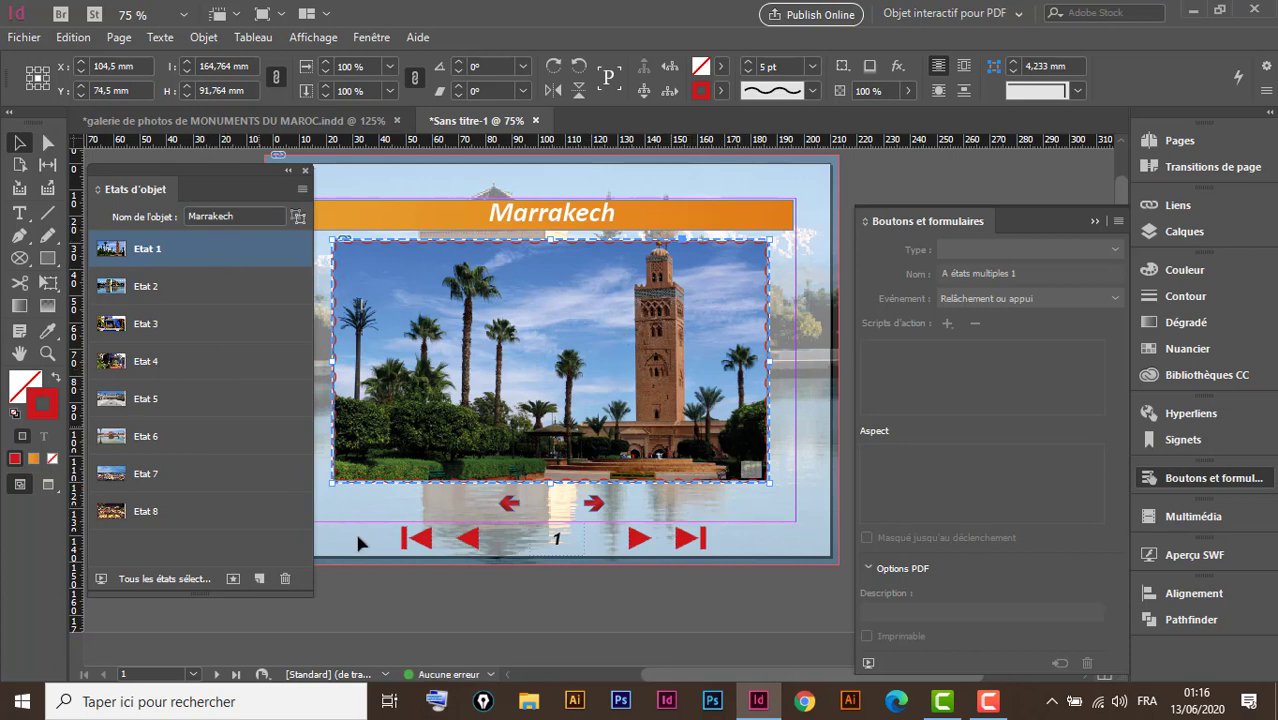
Replace the forward arrow's page action with Atteindre l'état suivant for the Marrakech object, and enable Arrêter au dernier état
{"action": "left_click", "coordinate": [596, 506]}
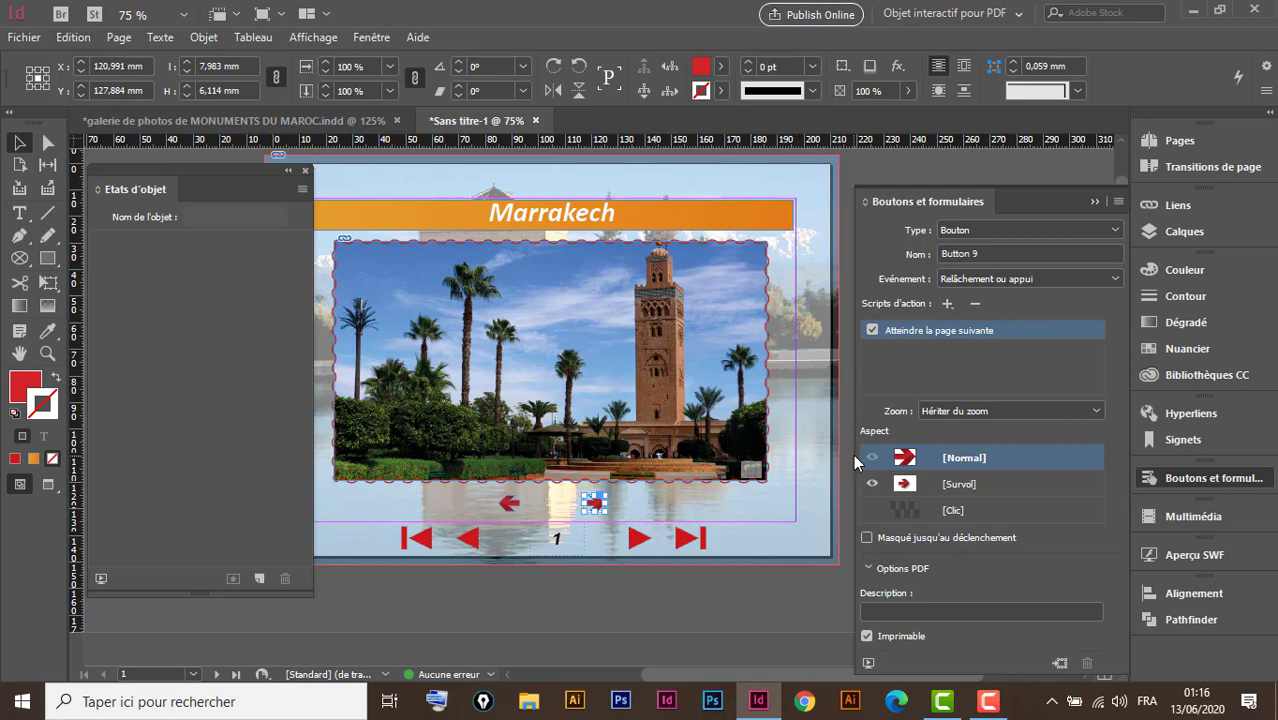
{"action": "left_click", "coordinate": [975, 309]}
{"action": "left_click", "coordinate": [657, 375]}
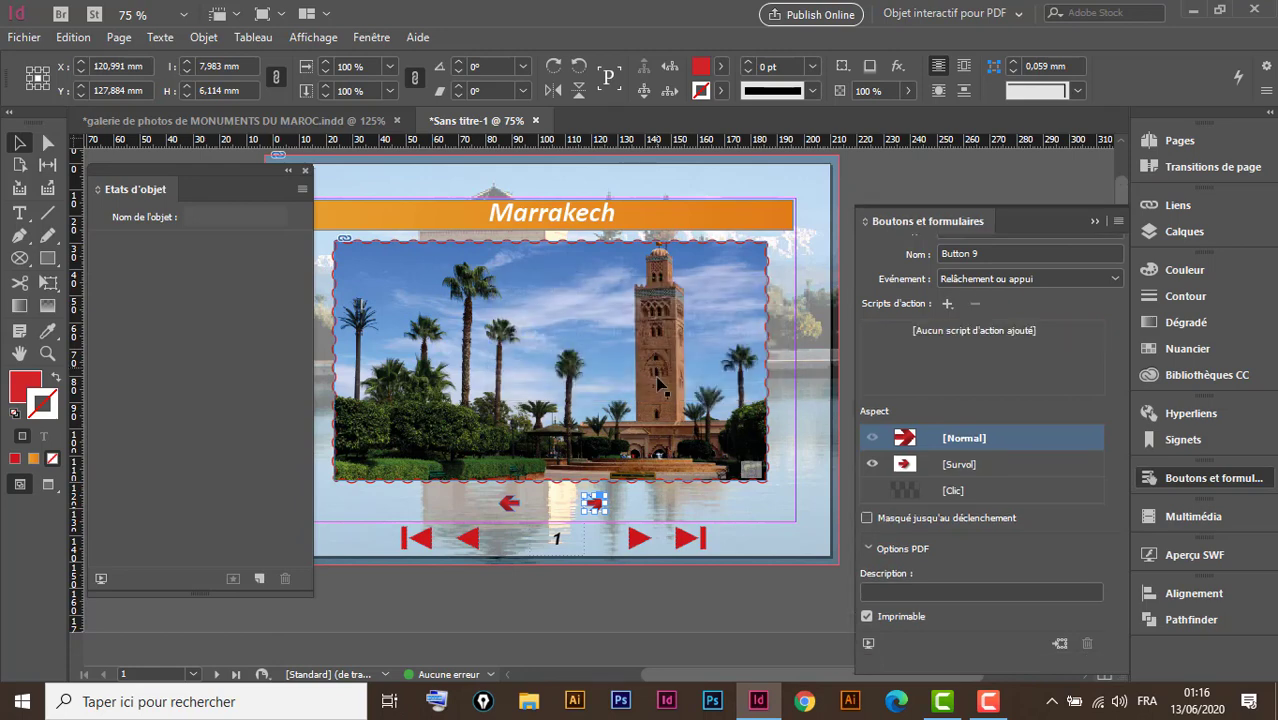
{"action": "left_click", "coordinate": [948, 323]}
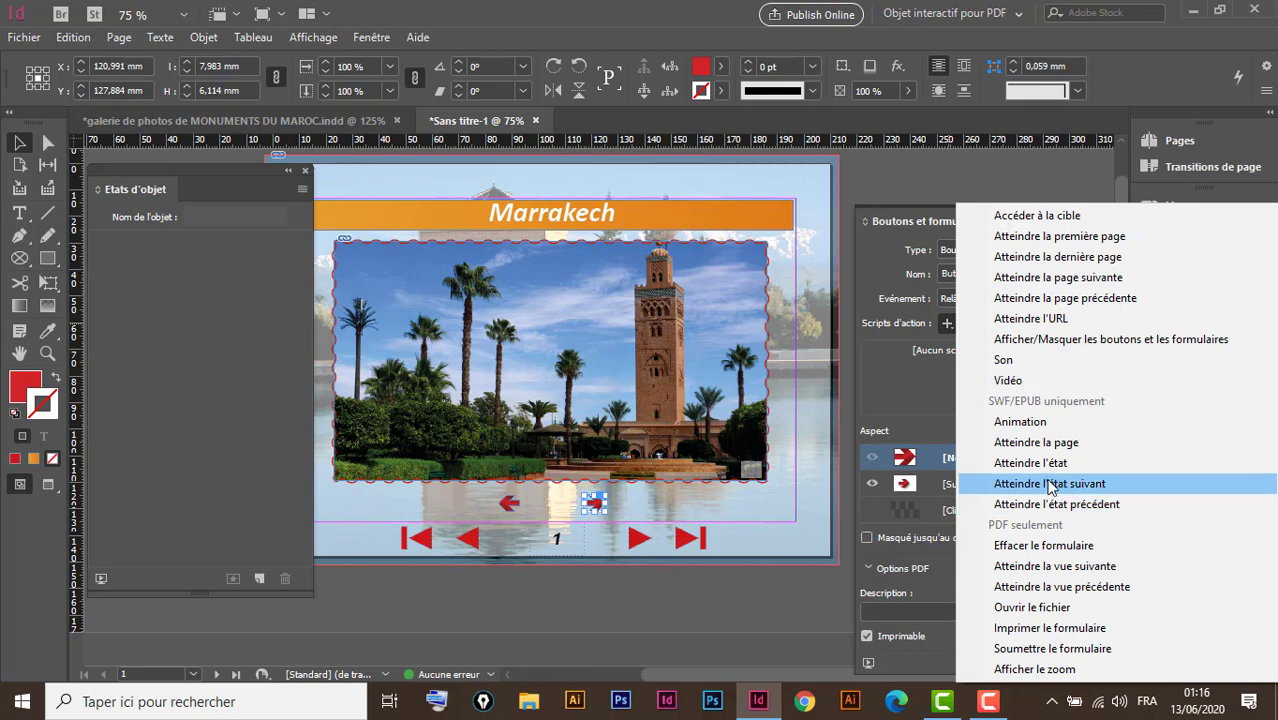
{"action": "left_click", "coordinate": [1060, 484]}
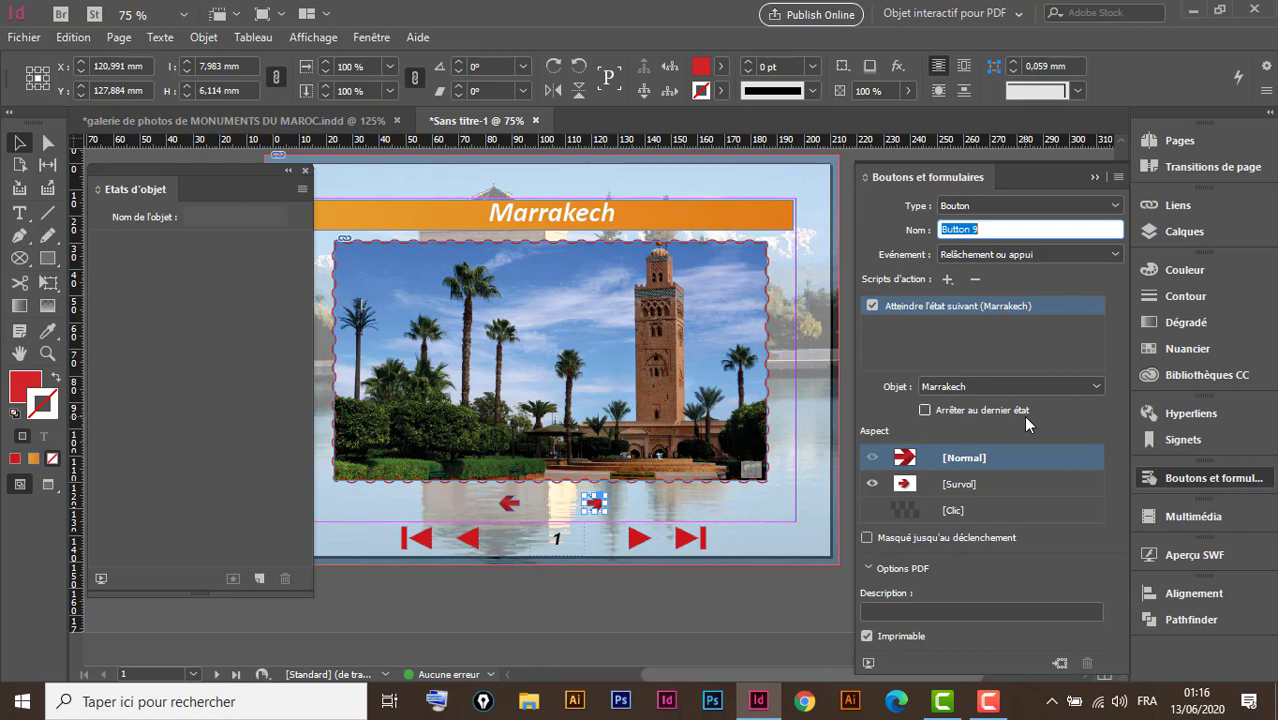
{"action": "left_click", "coordinate": [928, 411]}
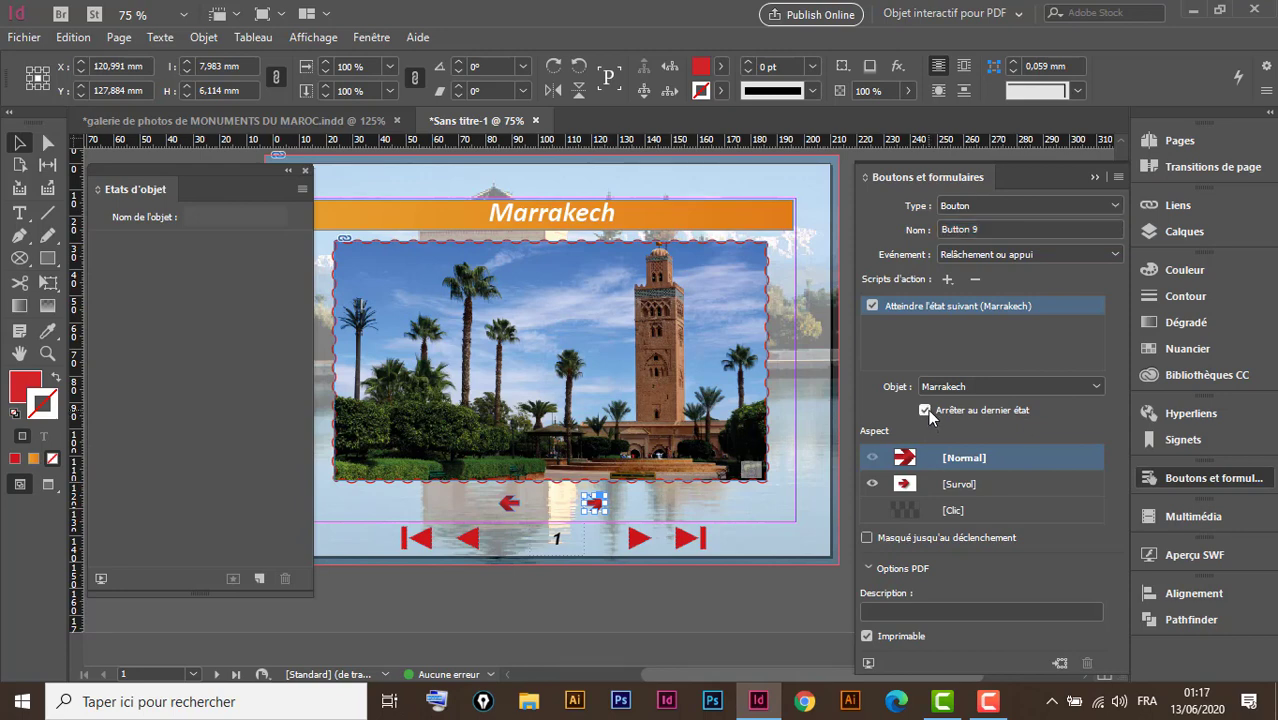
Replace the back arrow's page action with Atteindre l'état précédent for the Marrakech object, and enable Arrêter au premier état
{"action": "left_click", "coordinate": [509, 506]}
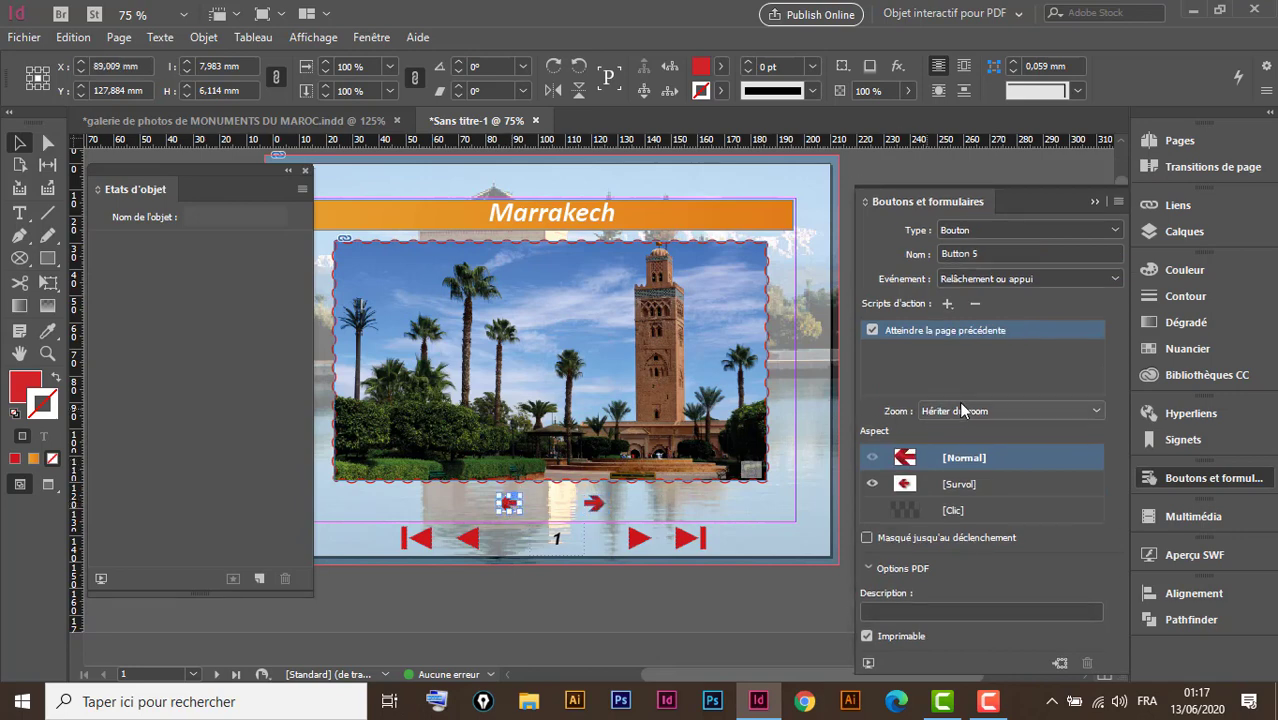
{"action": "left_click", "coordinate": [976, 306]}
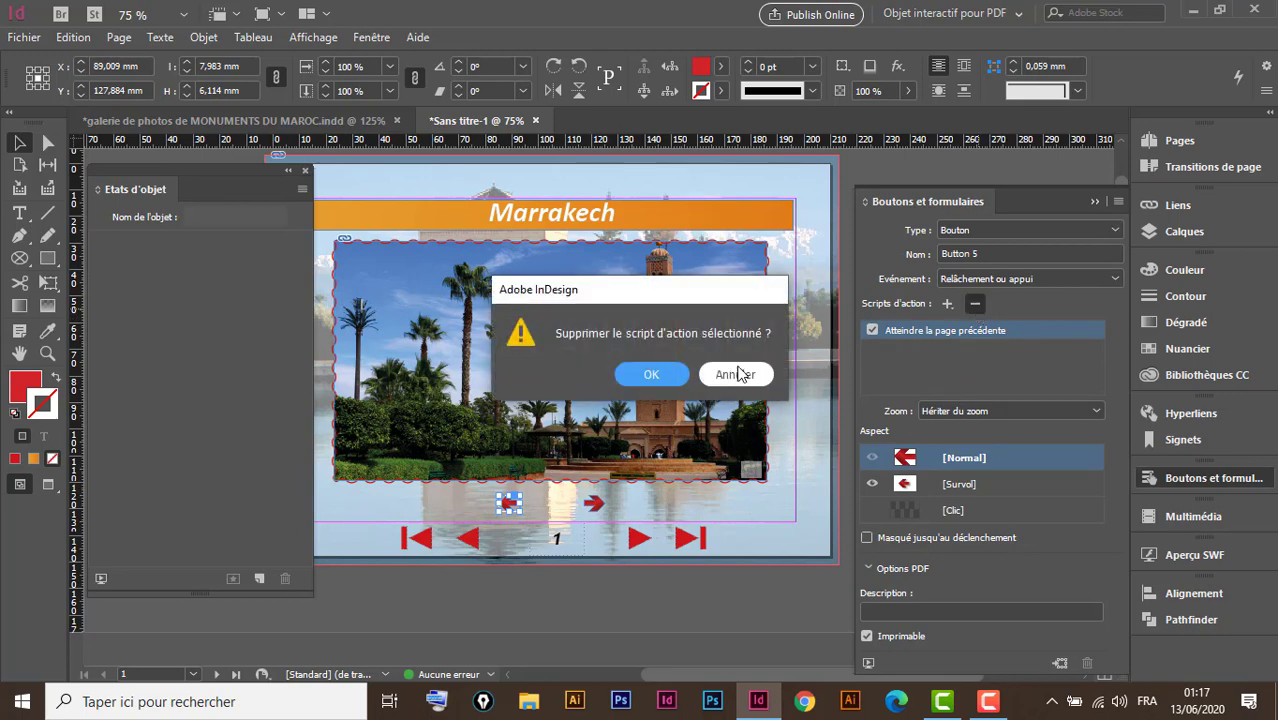
{"action": "left_click", "coordinate": [651, 374]}
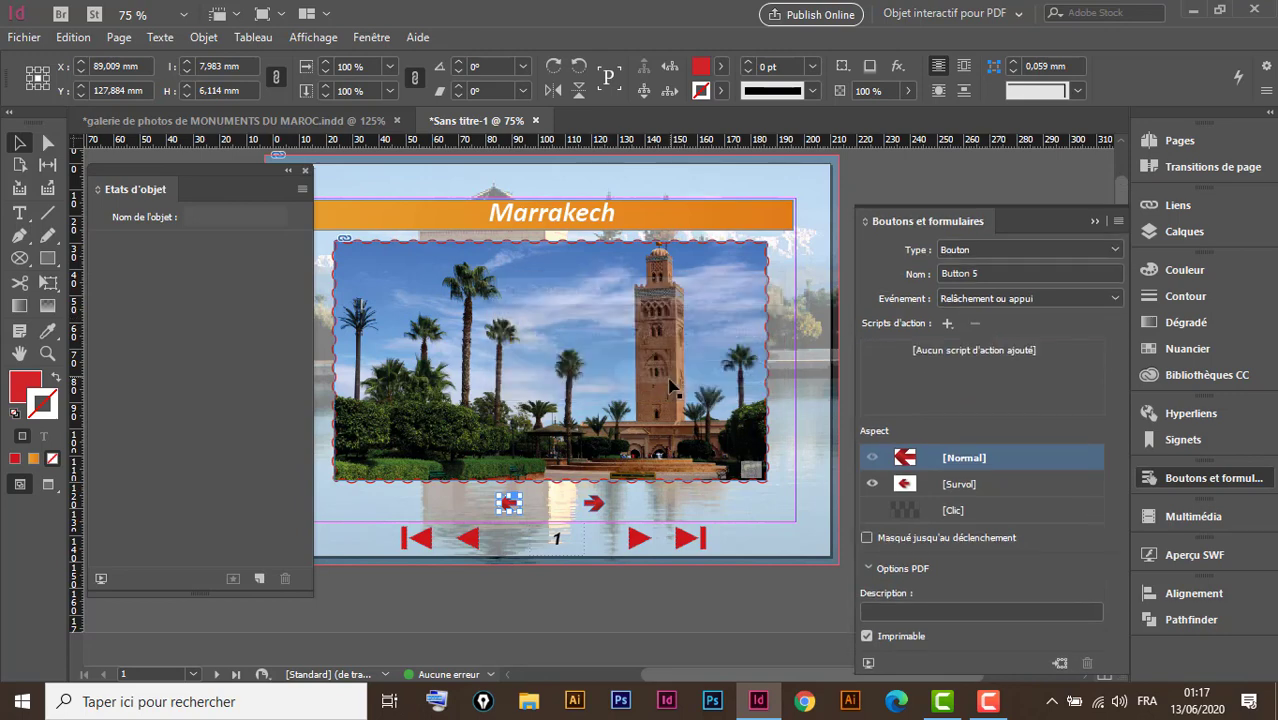
{"action": "left_click", "coordinate": [949, 324]}
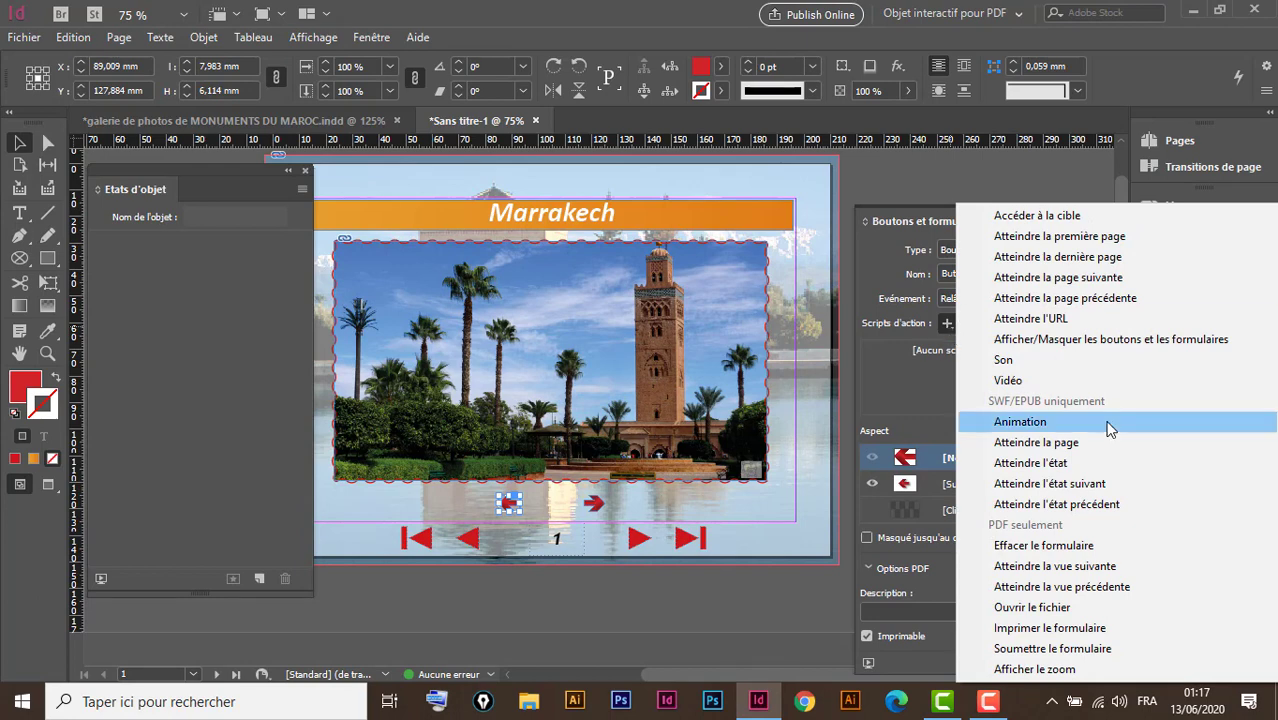
{"action": "left_click", "coordinate": [1086, 505]}
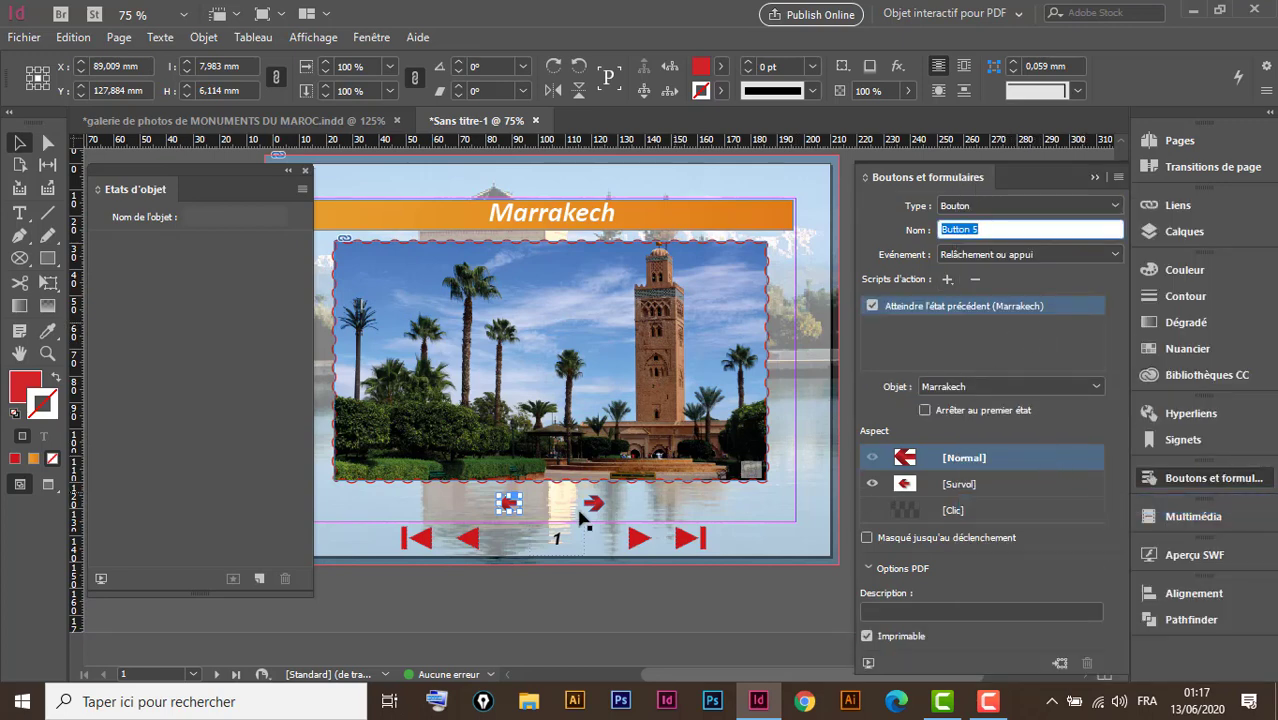
{"action": "left_click", "coordinate": [926, 413]}
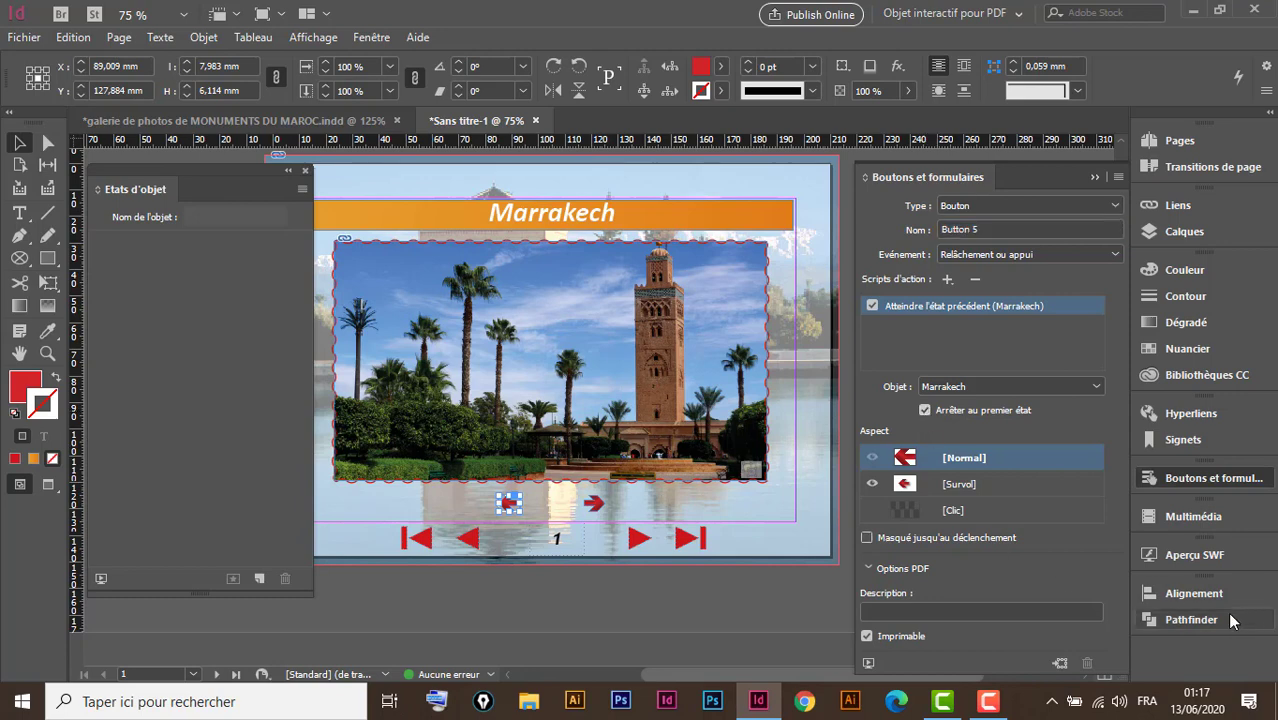
Play the SWF preview of the document and test the forward arrow by stepping ahead through the Marrakech photos
{"action": "left_click", "coordinate": [1192, 557]}
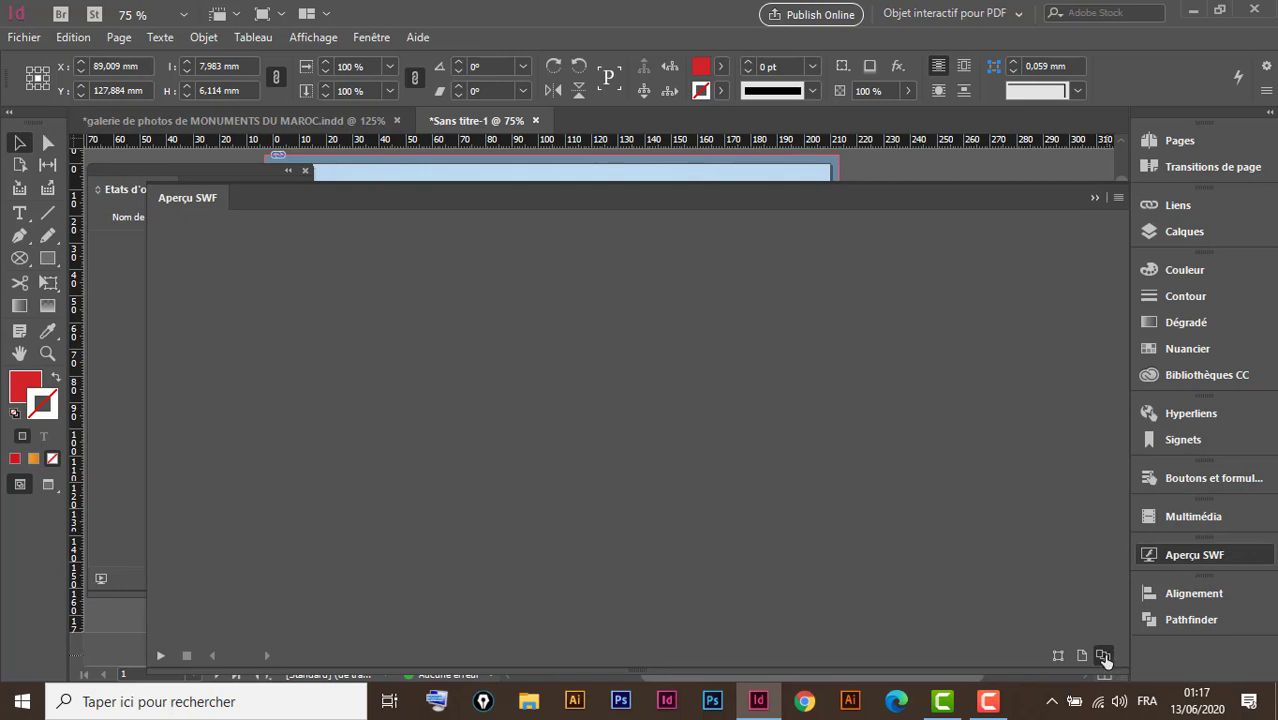
{"action": "left_click", "coordinate": [160, 657]}
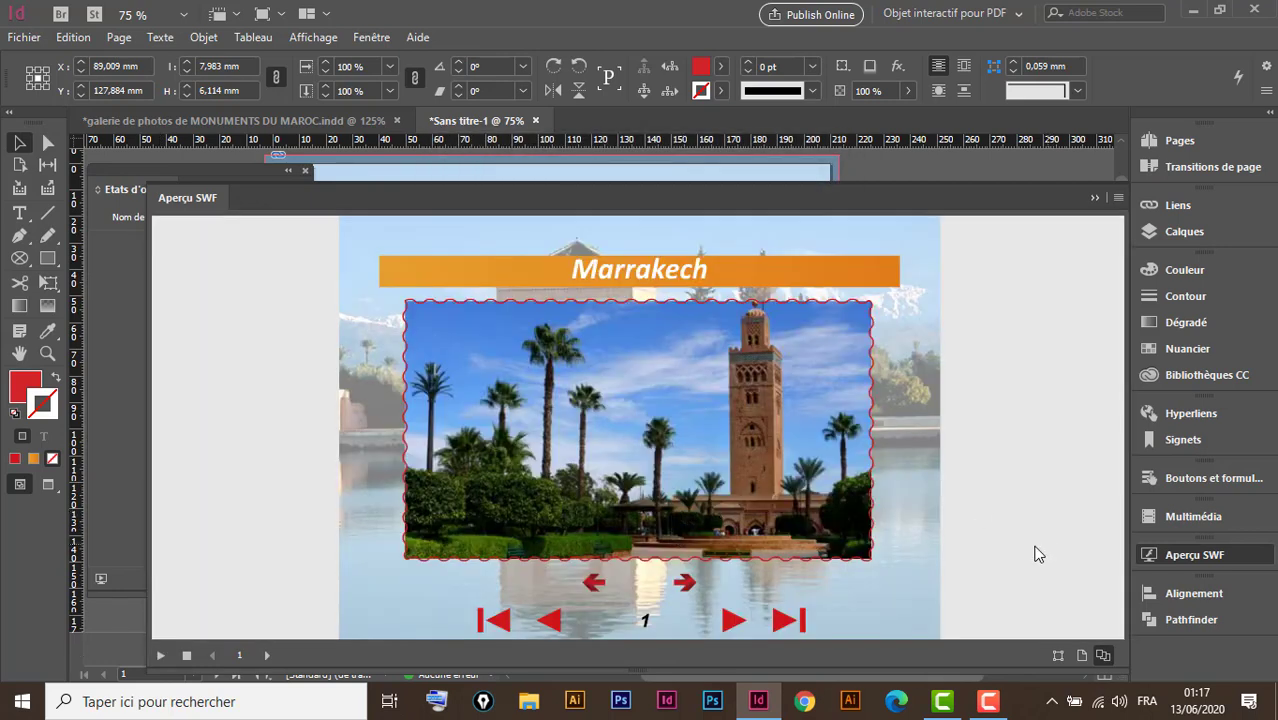
{"action": "left_click", "coordinate": [686, 586]}
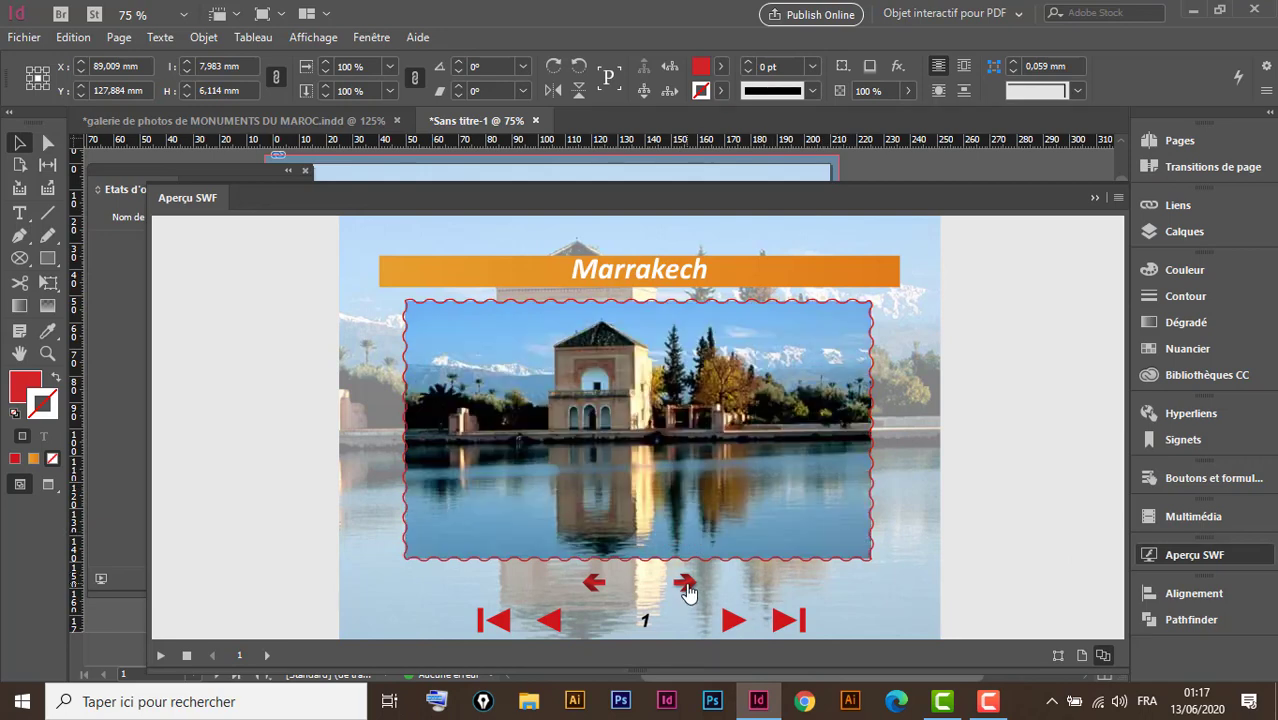
{"action": "left_click", "coordinate": [686, 586]}
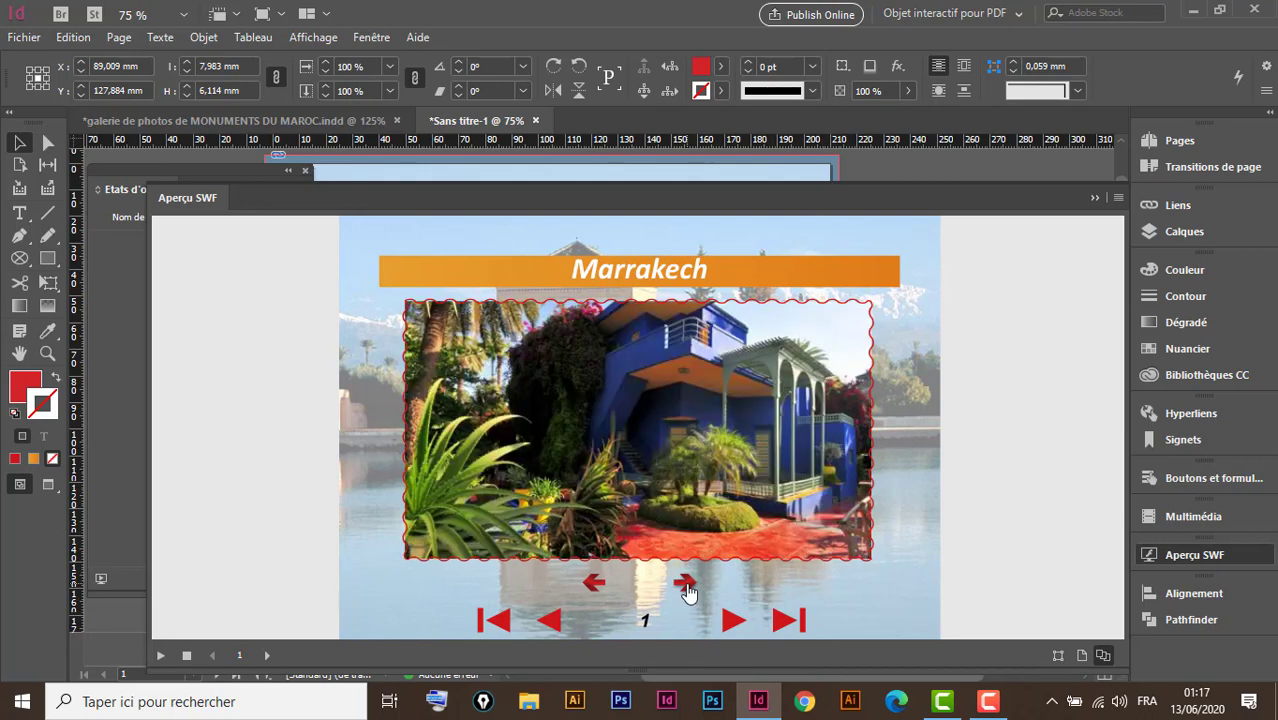
{"action": "left_click", "coordinate": [686, 586]}
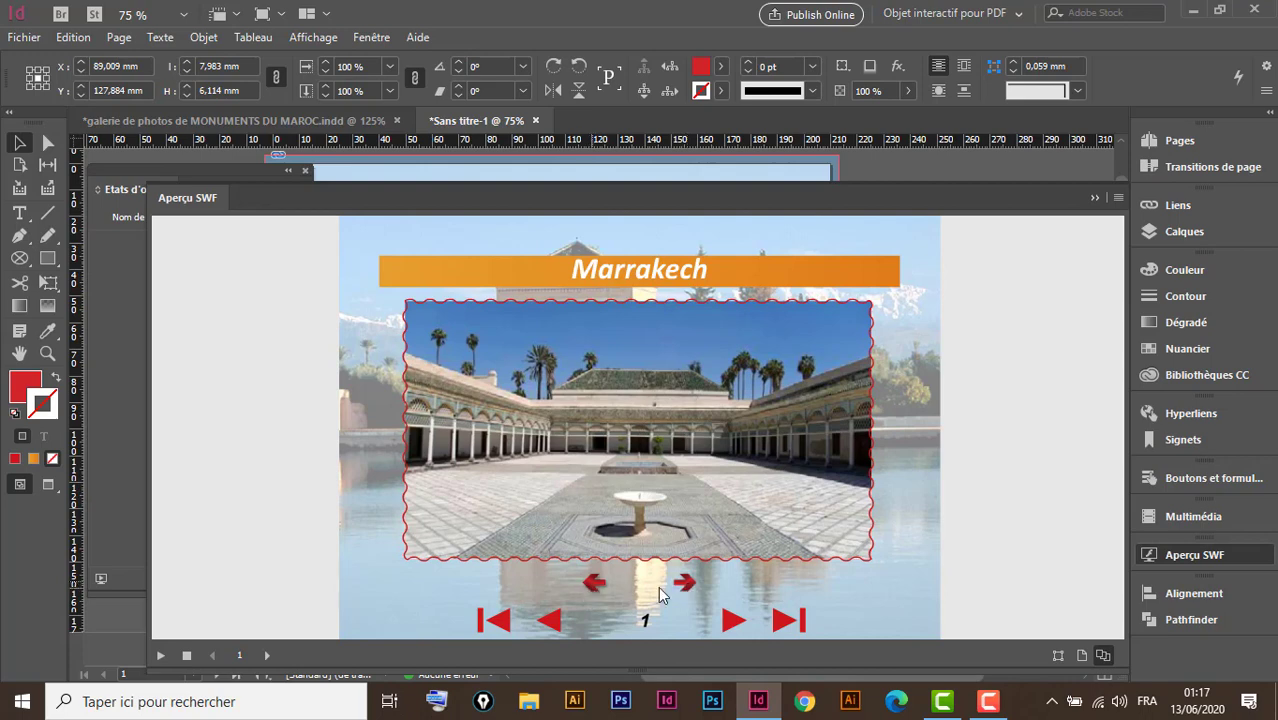
{"action": "left_click", "coordinate": [686, 586]}
{"action": "left_click", "coordinate": [686, 586]}
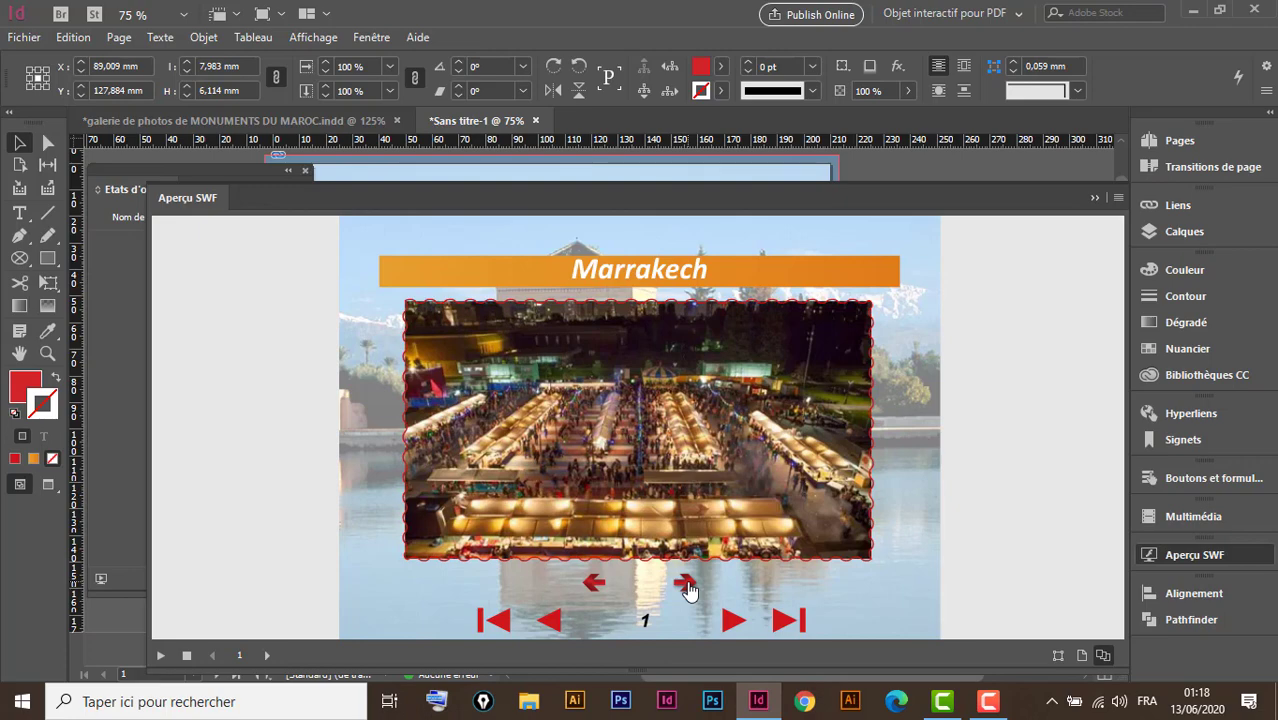
Test the back arrow by stepping back to the first Marrakech photo, and close the SWF preview
{"action": "left_click", "coordinate": [594, 586]}
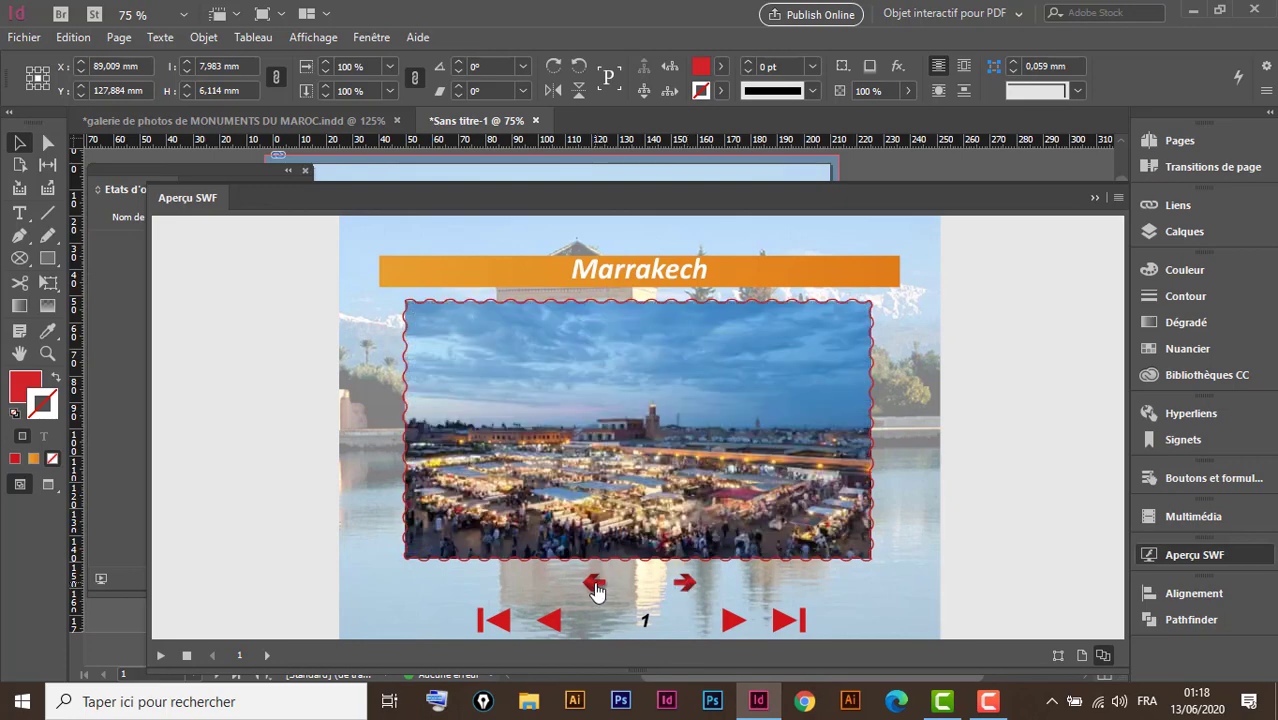
{"action": "left_click", "coordinate": [594, 586]}
{"action": "left_click", "coordinate": [594, 586]}
{"action": "left_click", "coordinate": [594, 586]}
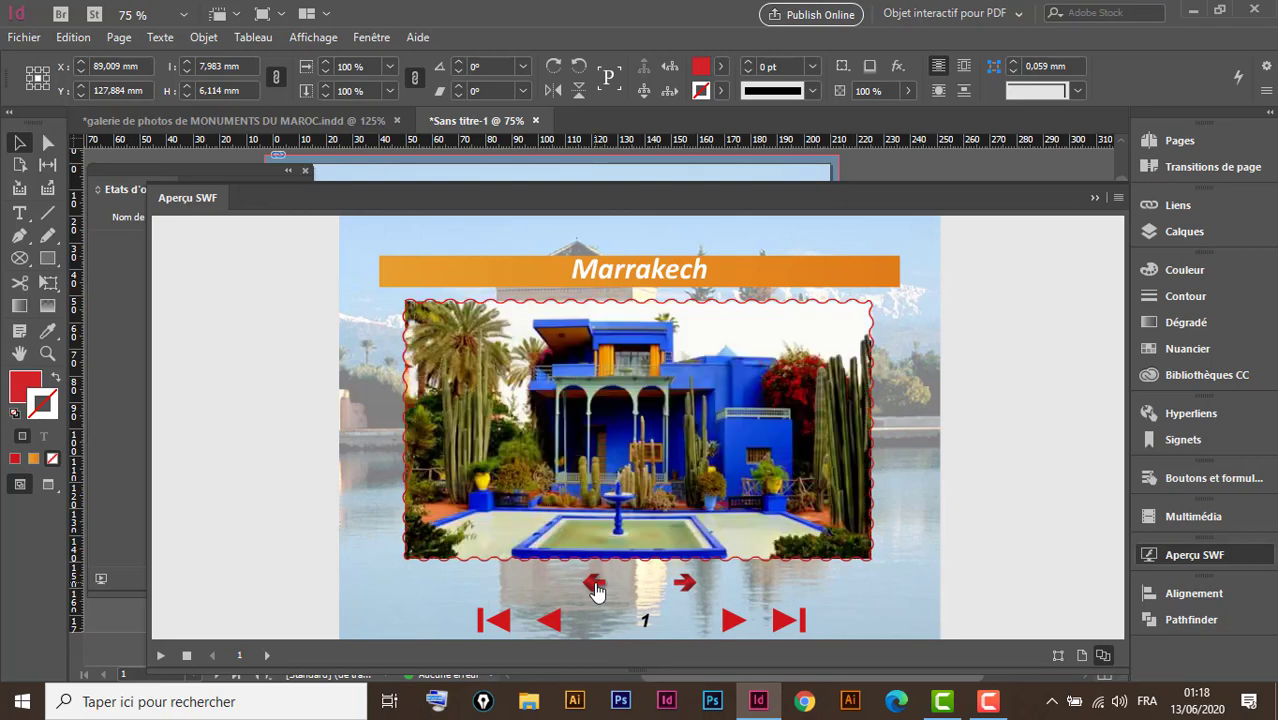
{"action": "left_click", "coordinate": [594, 586]}
{"action": "left_click", "coordinate": [594, 586]}
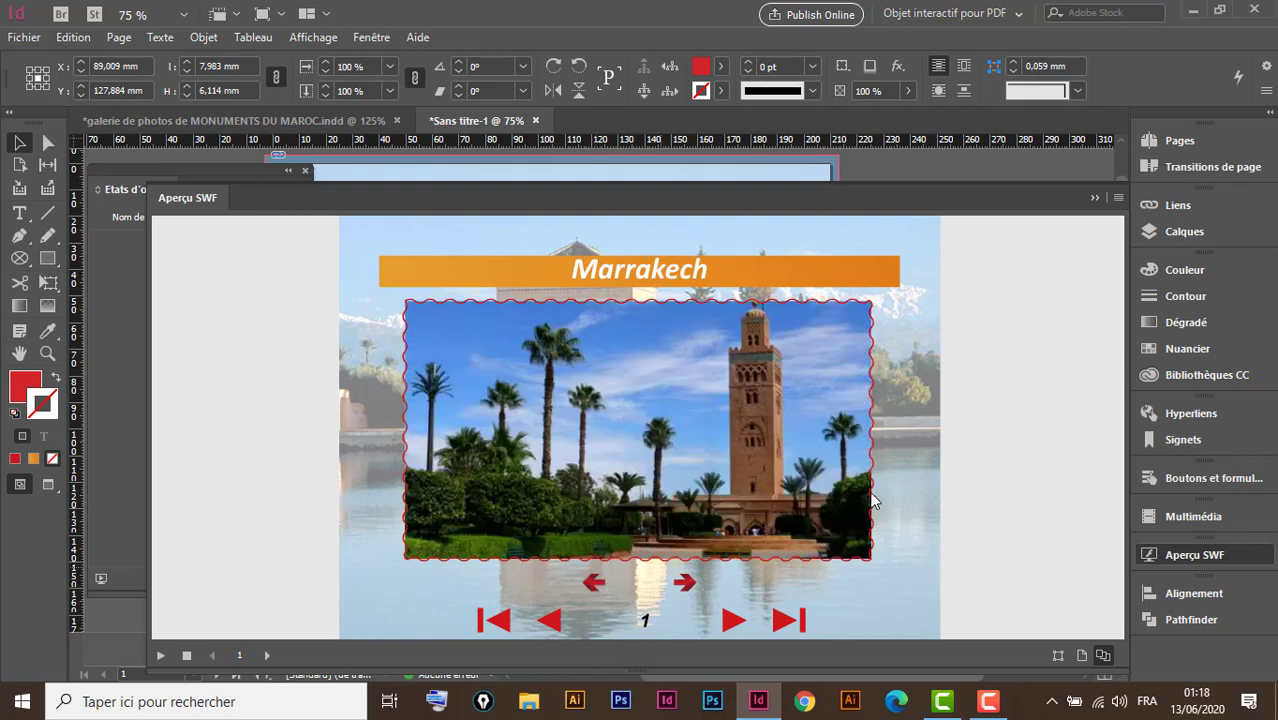
{"action": "left_click", "coordinate": [1095, 198]}
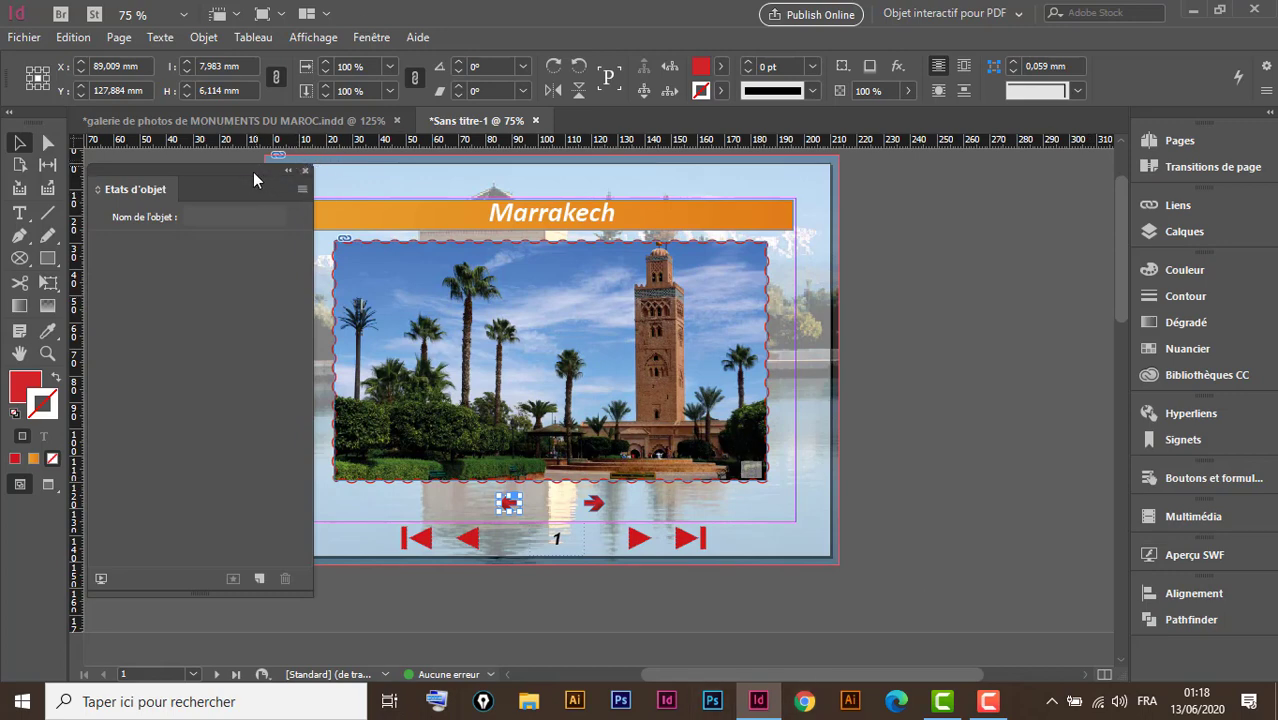
Copy the orange Casablanca title banner from page 2 of galerie de photos de MONUMENTS DU MAROC.indd
{"action": "left_click", "coordinate": [320, 122]}
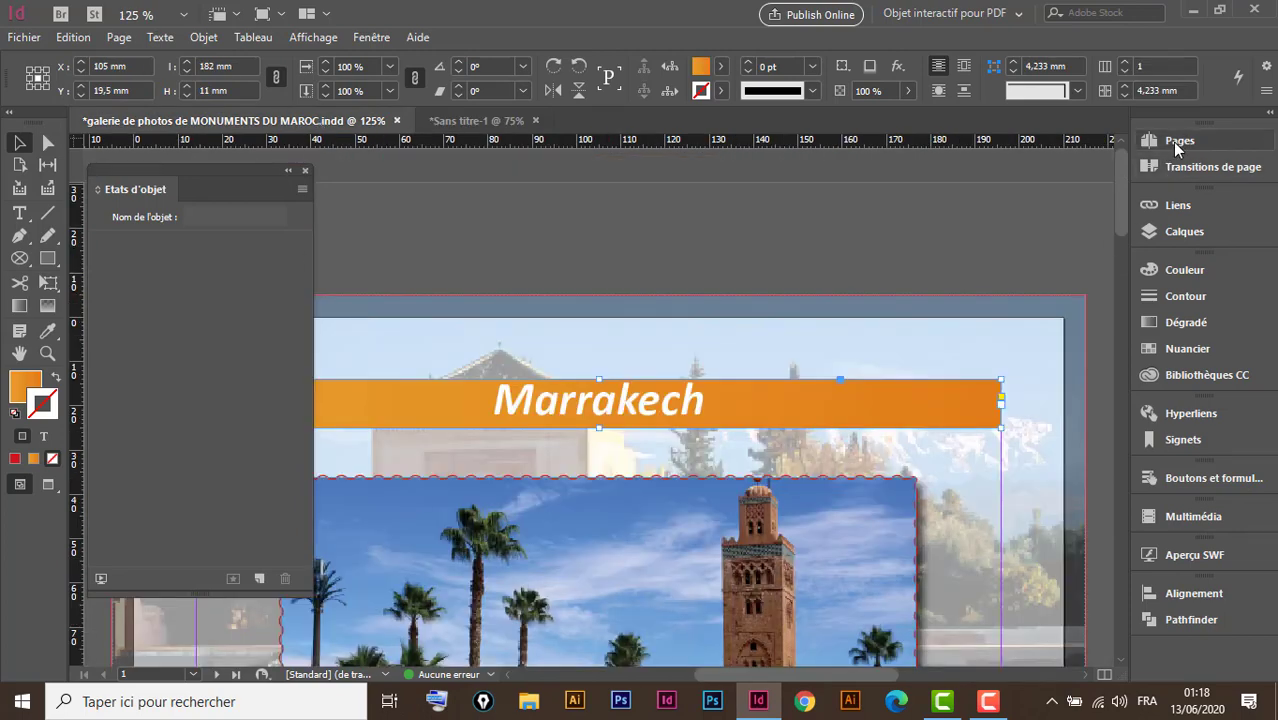
{"action": "key", "text": "ctrl+minus"}
{"action": "key", "text": "ctrl+minus"}
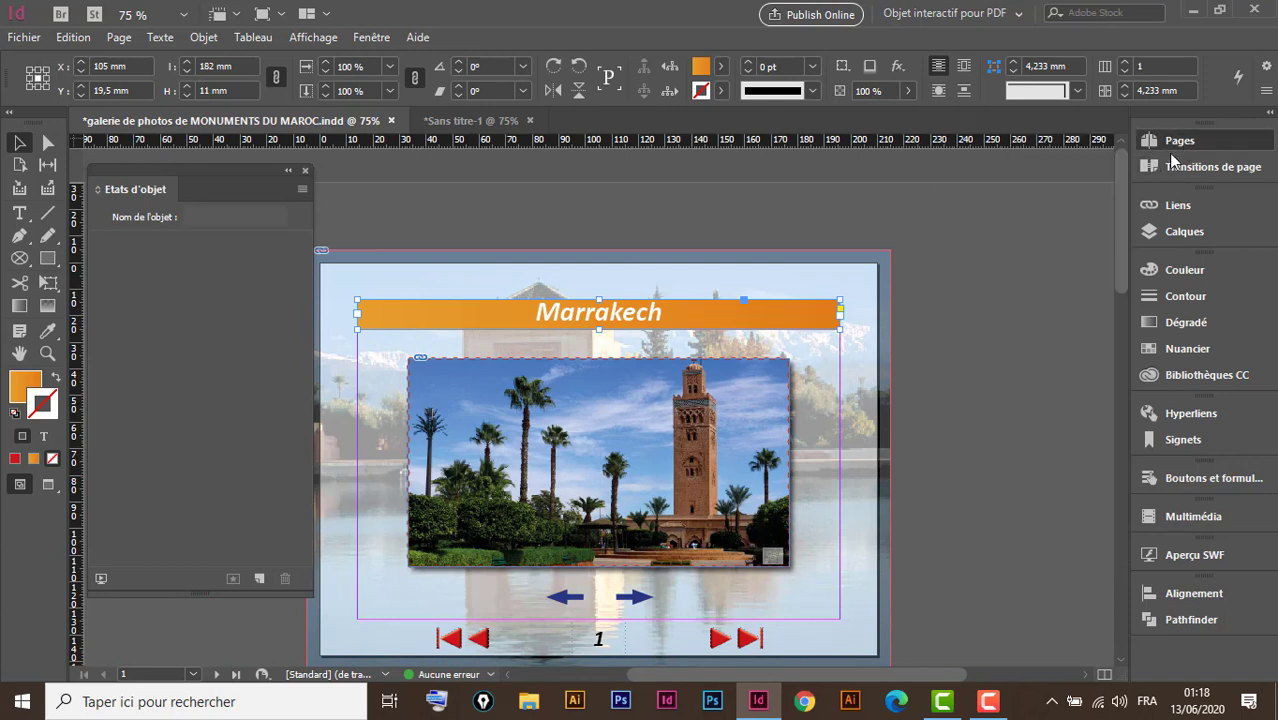
{"action": "left_click", "coordinate": [1172, 158]}
{"action": "double_click", "coordinate": [943, 310]}
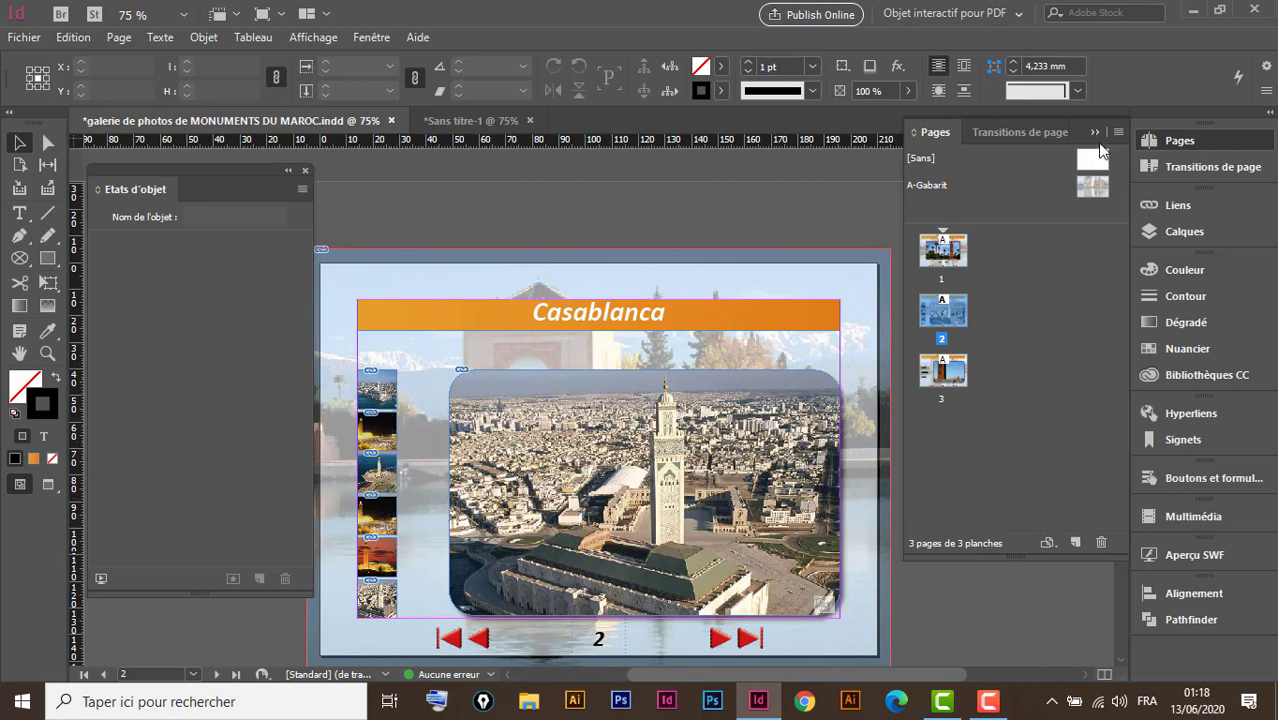
{"action": "left_click", "coordinate": [1094, 132]}
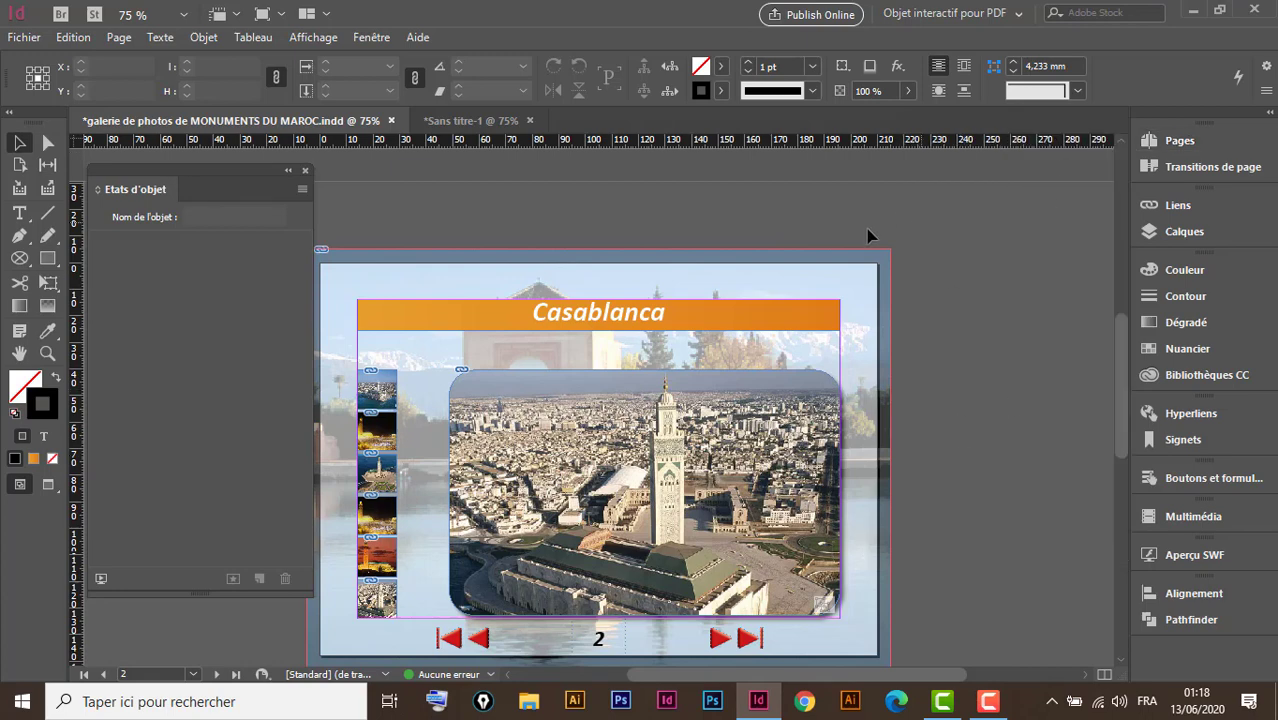
{"action": "left_click", "coordinate": [471, 121]}
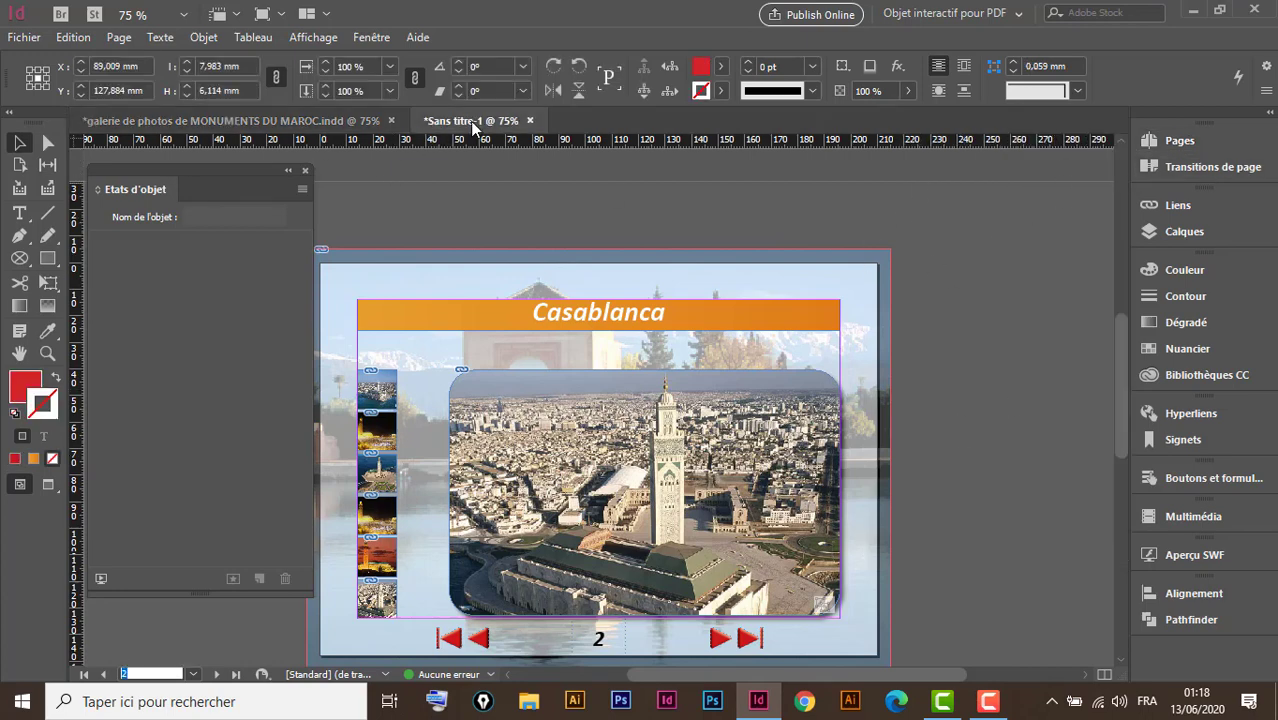
{"action": "left_click", "coordinate": [345, 119]}
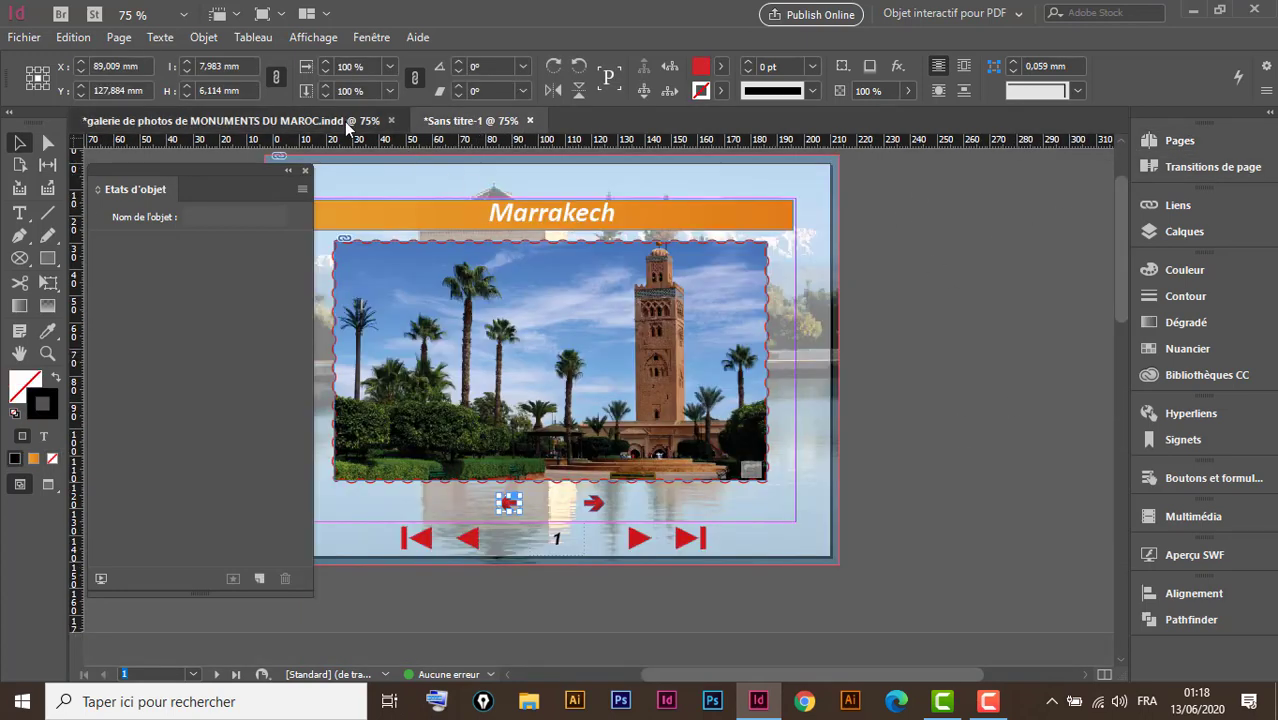
{"action": "left_click", "coordinate": [722, 320]}
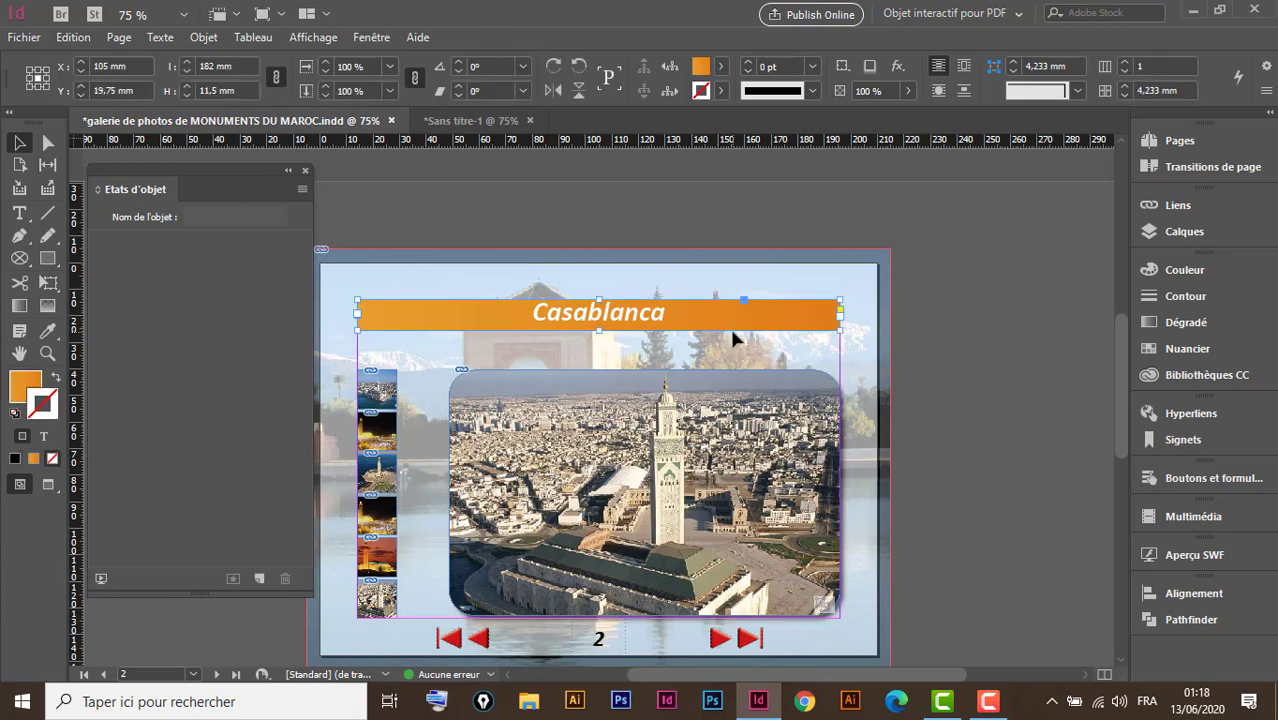
Paste the Casablanca title banner in place on page 2 of Sans titre-1, collapsing Etats d'objet out of the way
{"action": "left_click", "coordinate": [487, 121]}
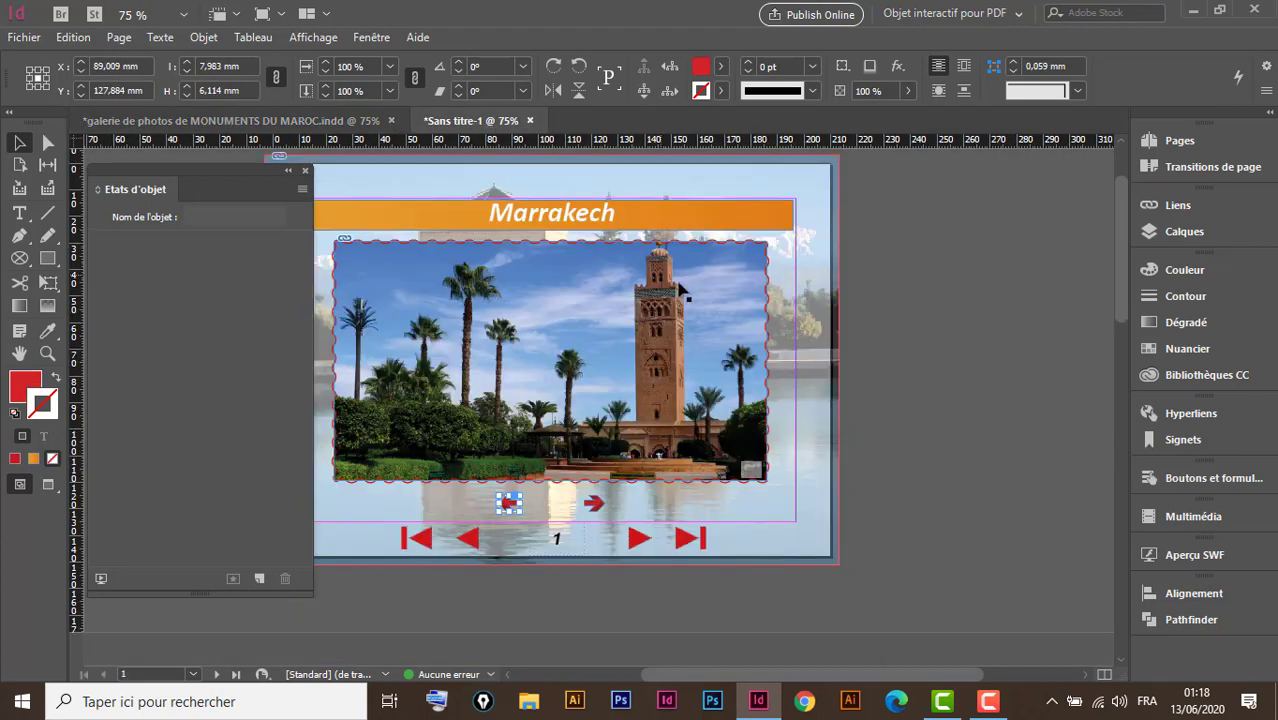
{"action": "left_click", "coordinate": [1181, 140]}
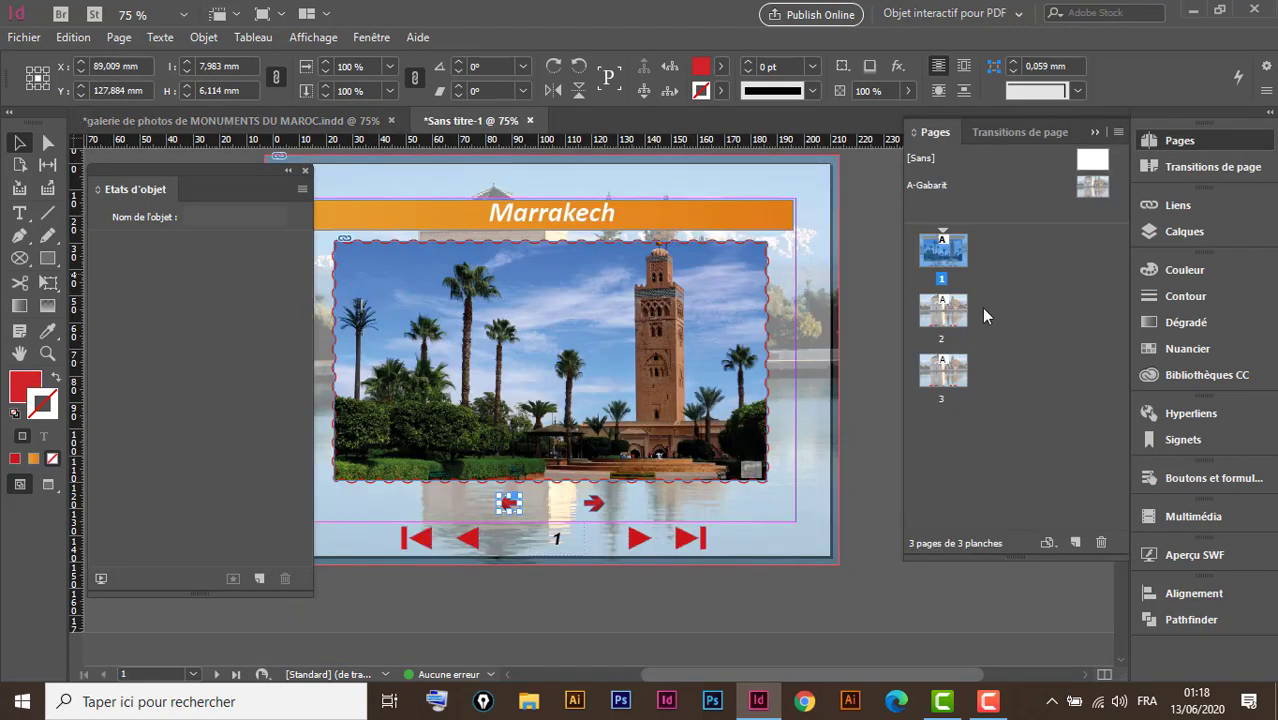
{"action": "double_click", "coordinate": [948, 314]}
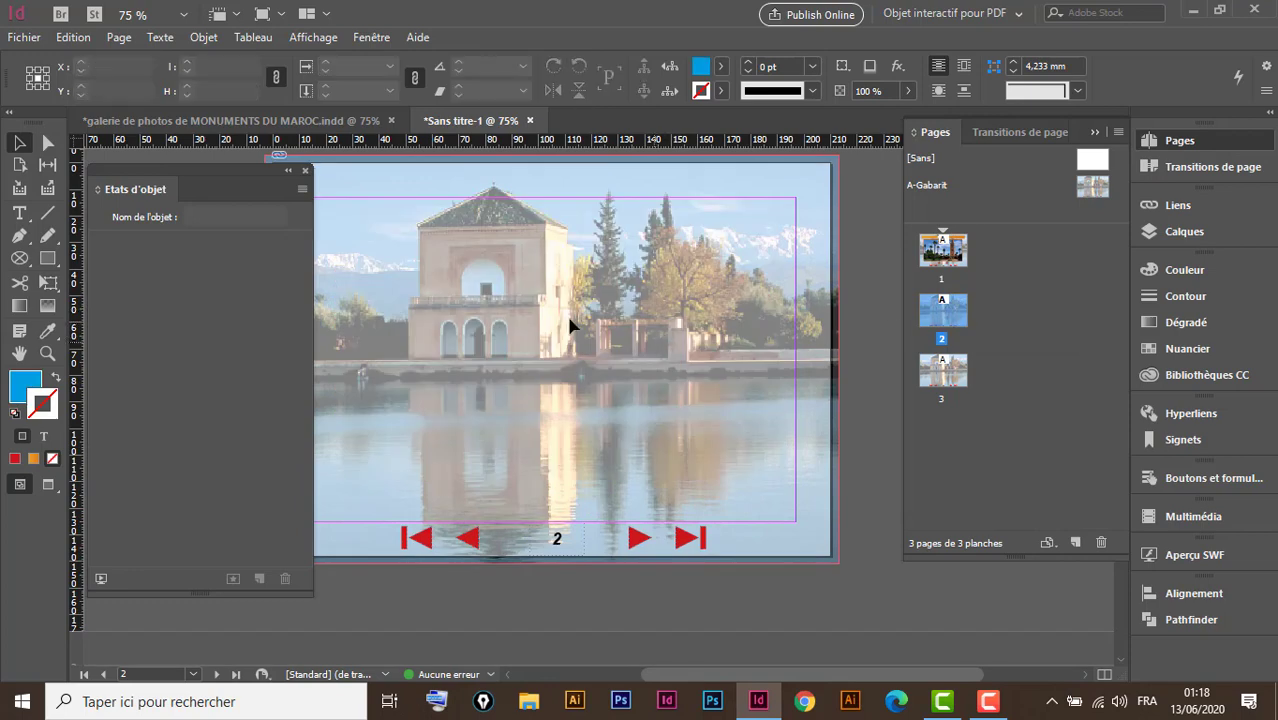
{"action": "left_click_drag", "start_coordinate": [275, 171], "coordinate": [237, 168]}
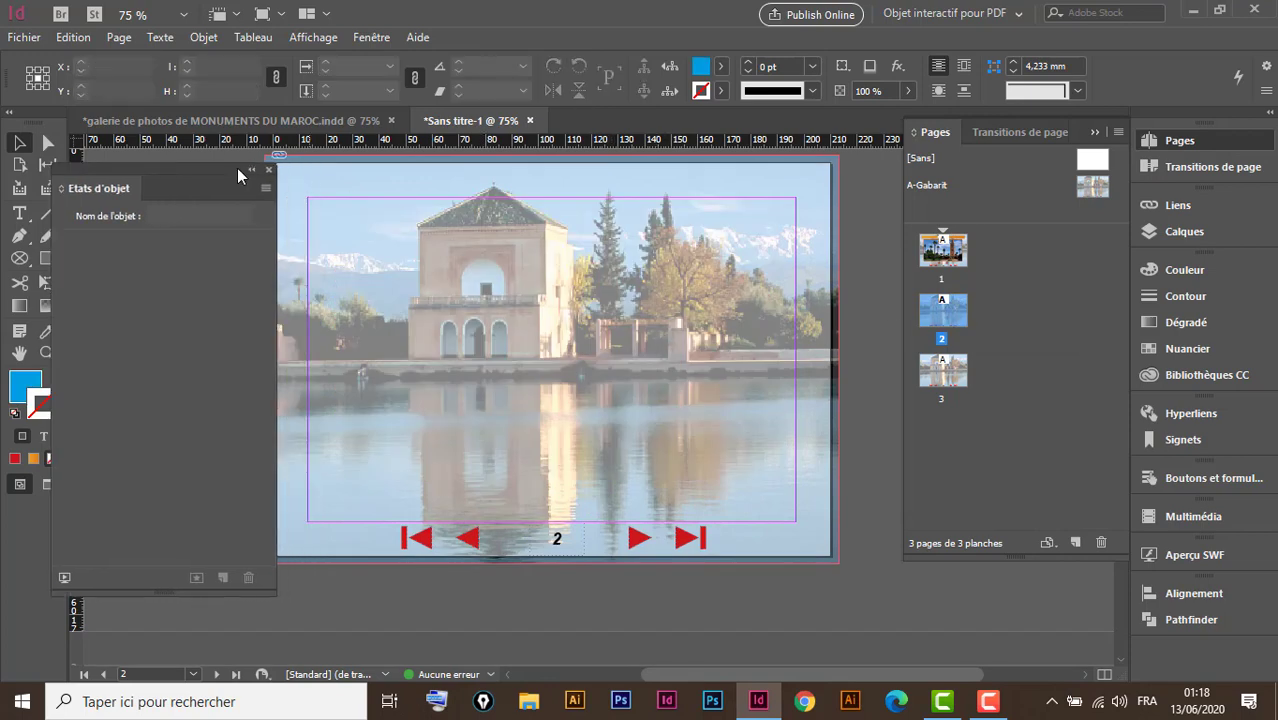
{"action": "left_click", "coordinate": [251, 173]}
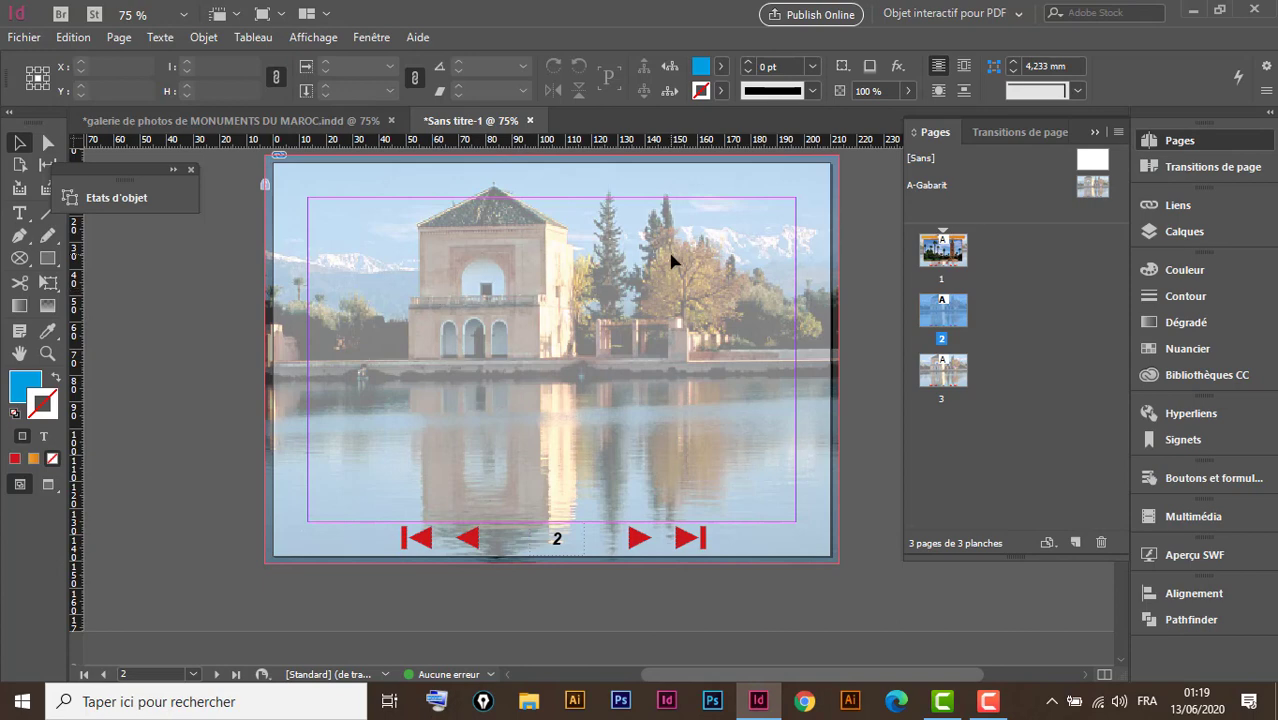
{"action": "key", "text": "ctrl+alt+shift+v"}
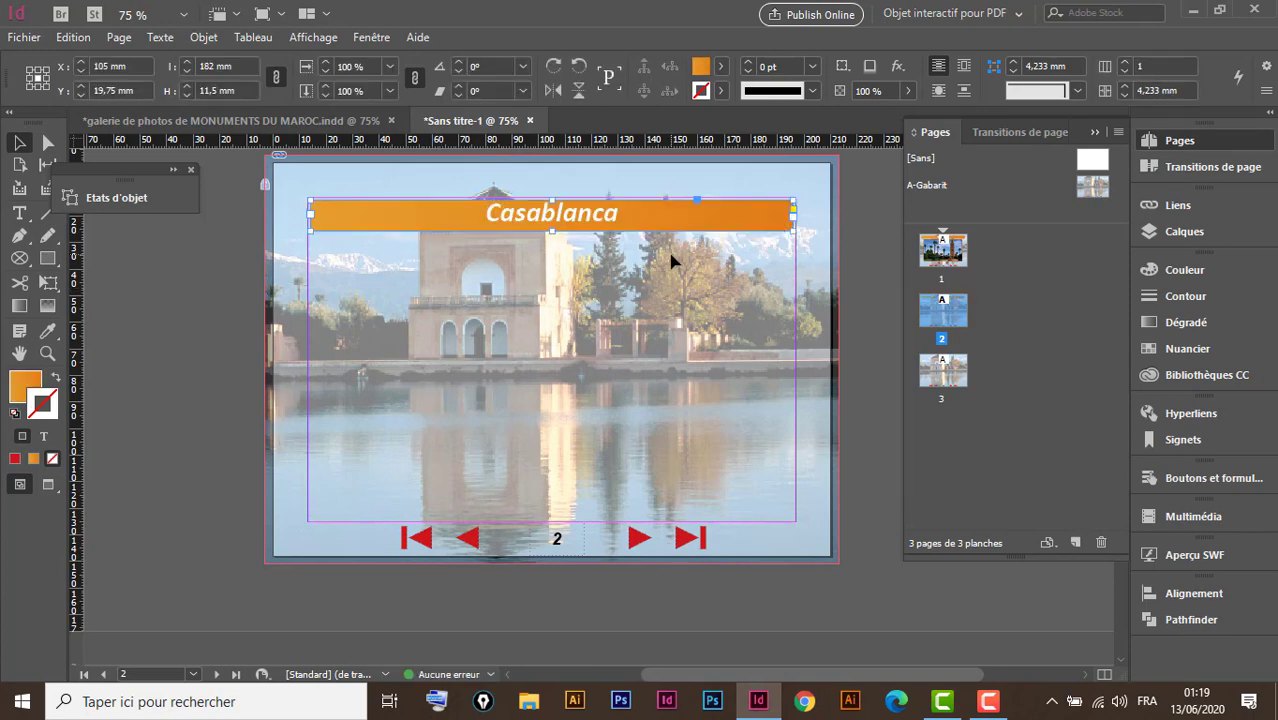
{"action": "left_click", "coordinate": [660, 357]}
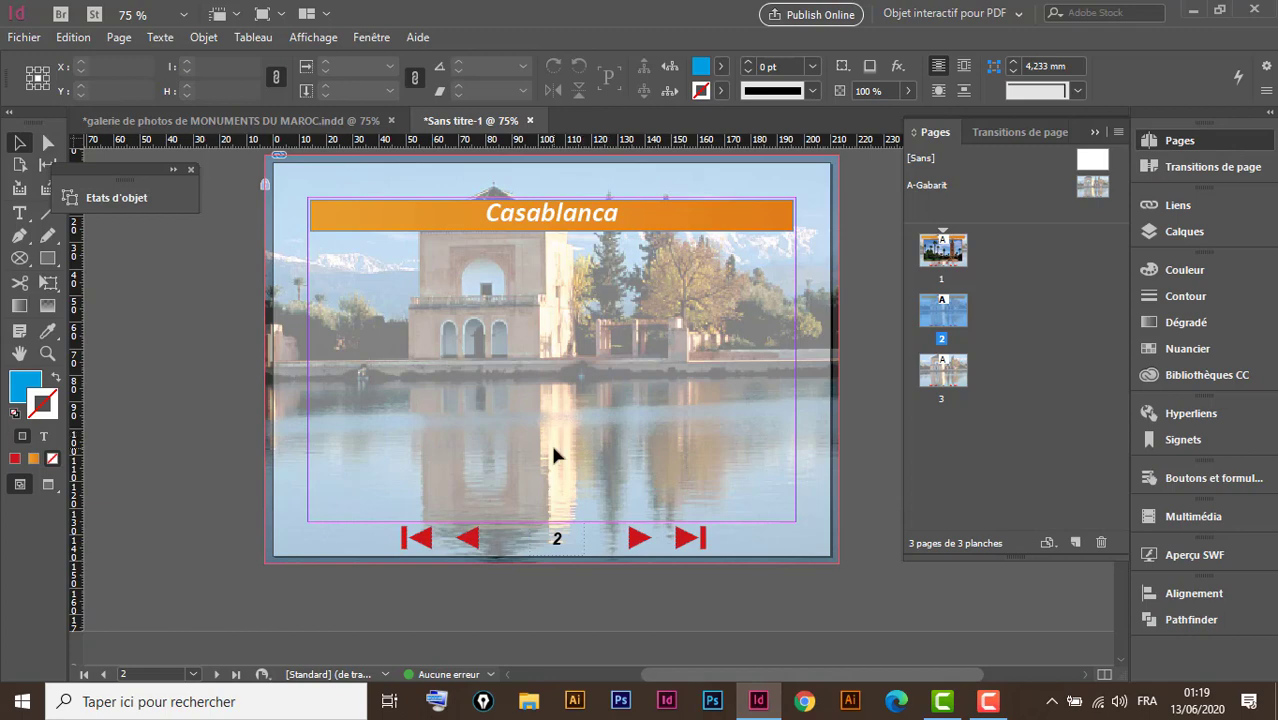
Place the six photos from the casa folder as a one-column grid about 15 mm wide and 97.5 mm high at page 2's left margin
{"action": "key", "text": "ctrl+d"}
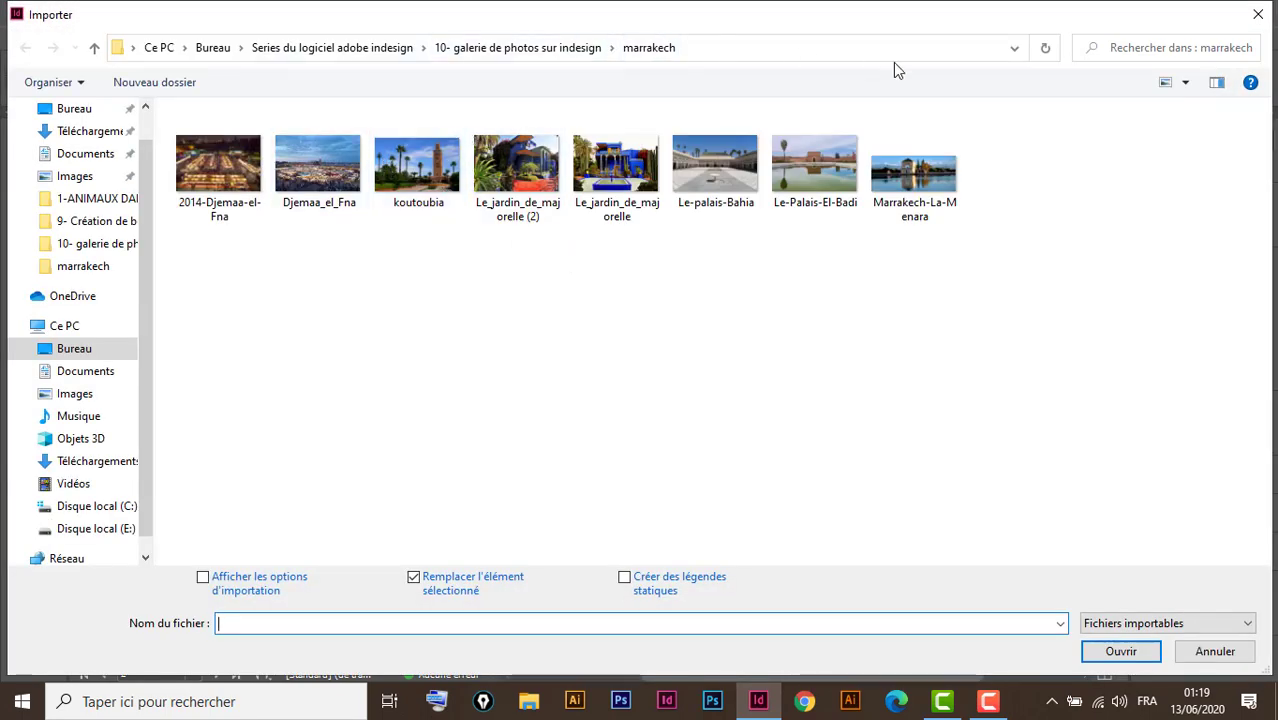
{"action": "left_click", "coordinate": [94, 47]}
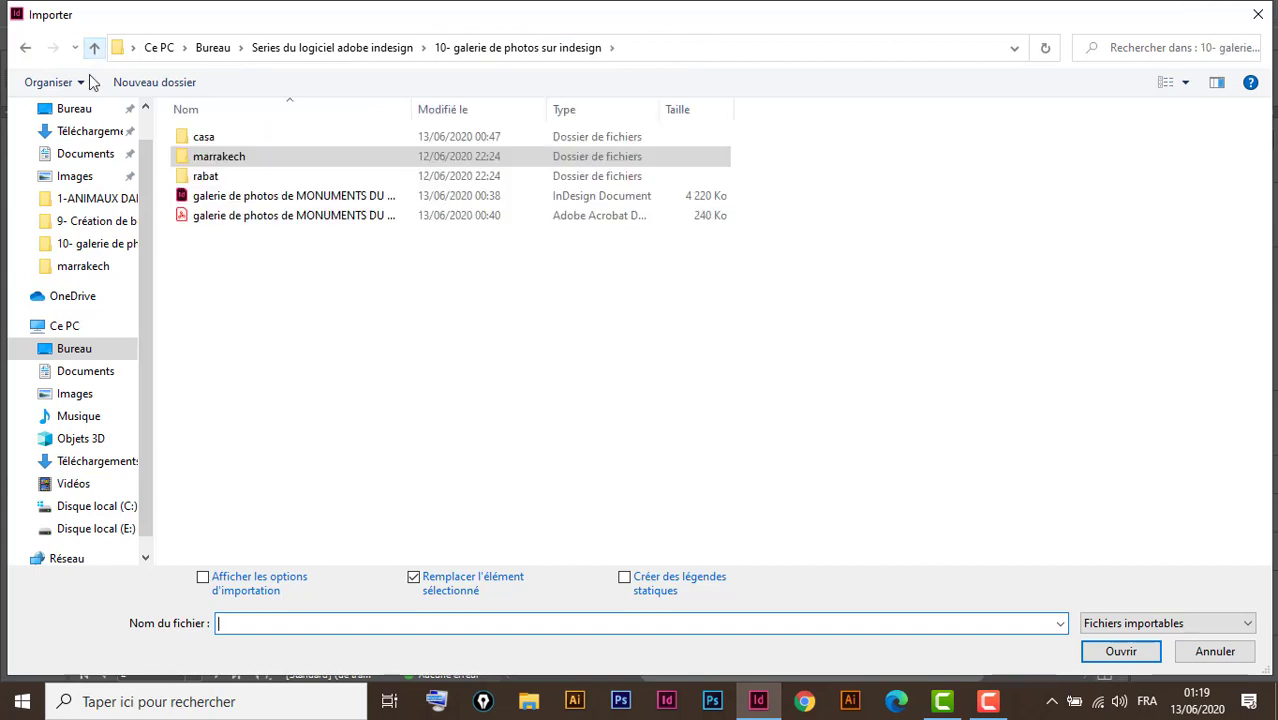
{"action": "double_click", "coordinate": [234, 137]}
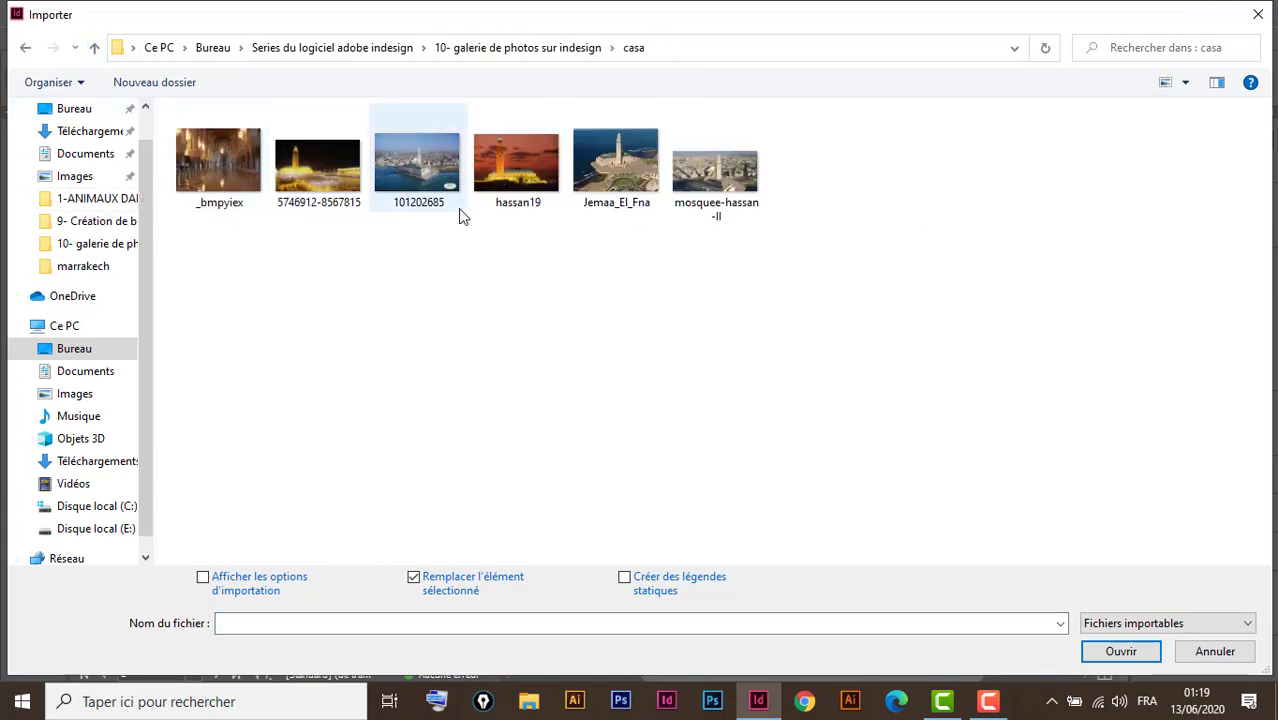
{"action": "left_click_drag", "start_coordinate": [195, 239], "coordinate": [757, 182]}
{"action": "left_click", "coordinate": [1118, 652]}
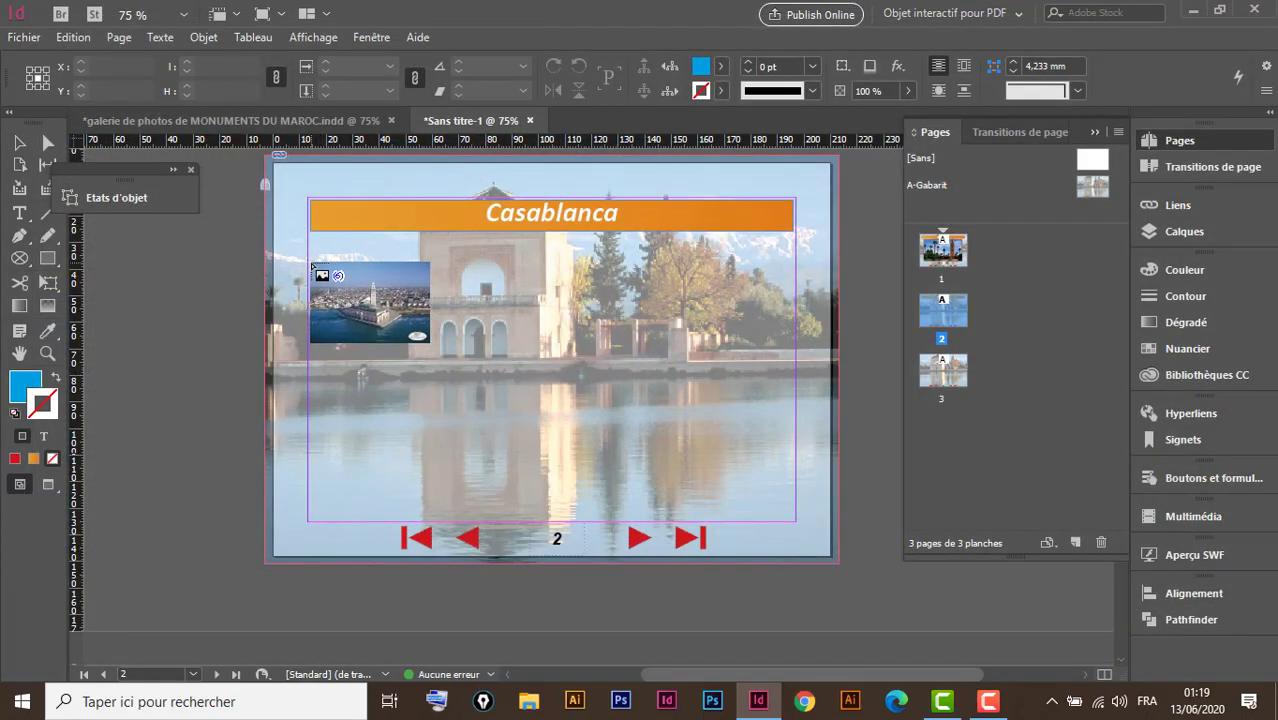
{"action": "left_click_drag", "start_coordinate": [312, 263], "coordinate": [352, 525]}
{"action": "key", "text": "Up"}
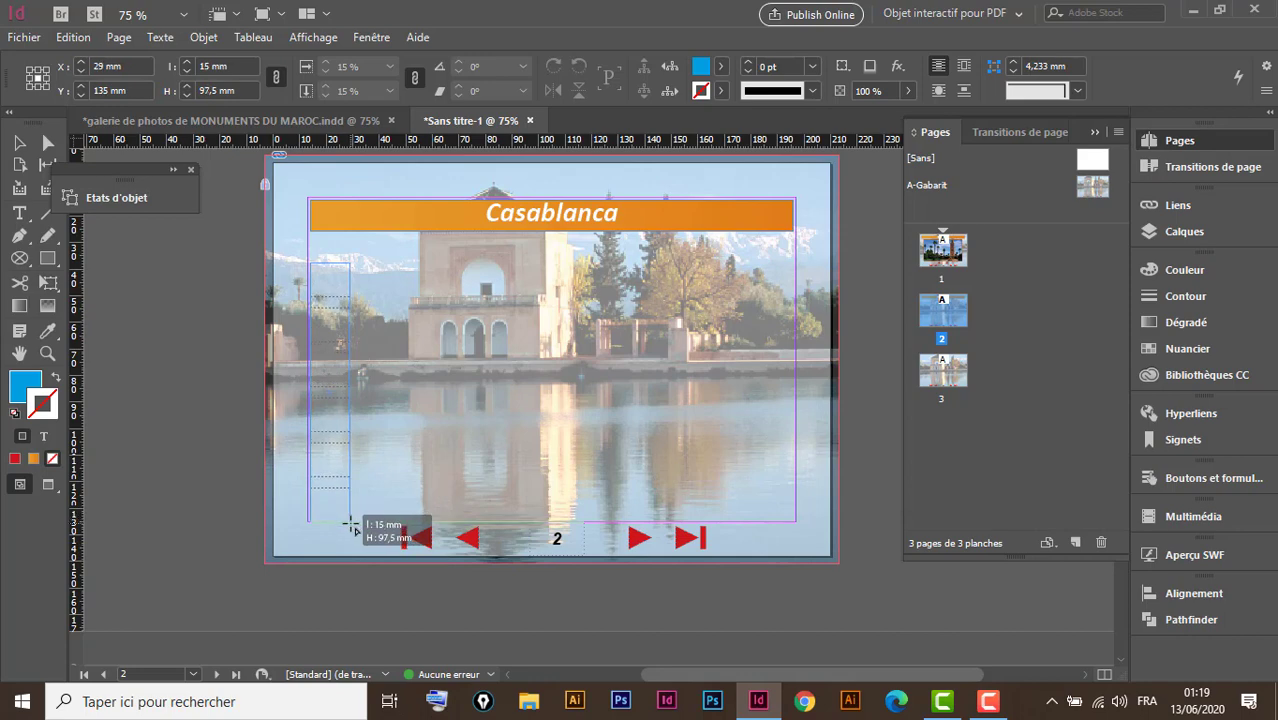
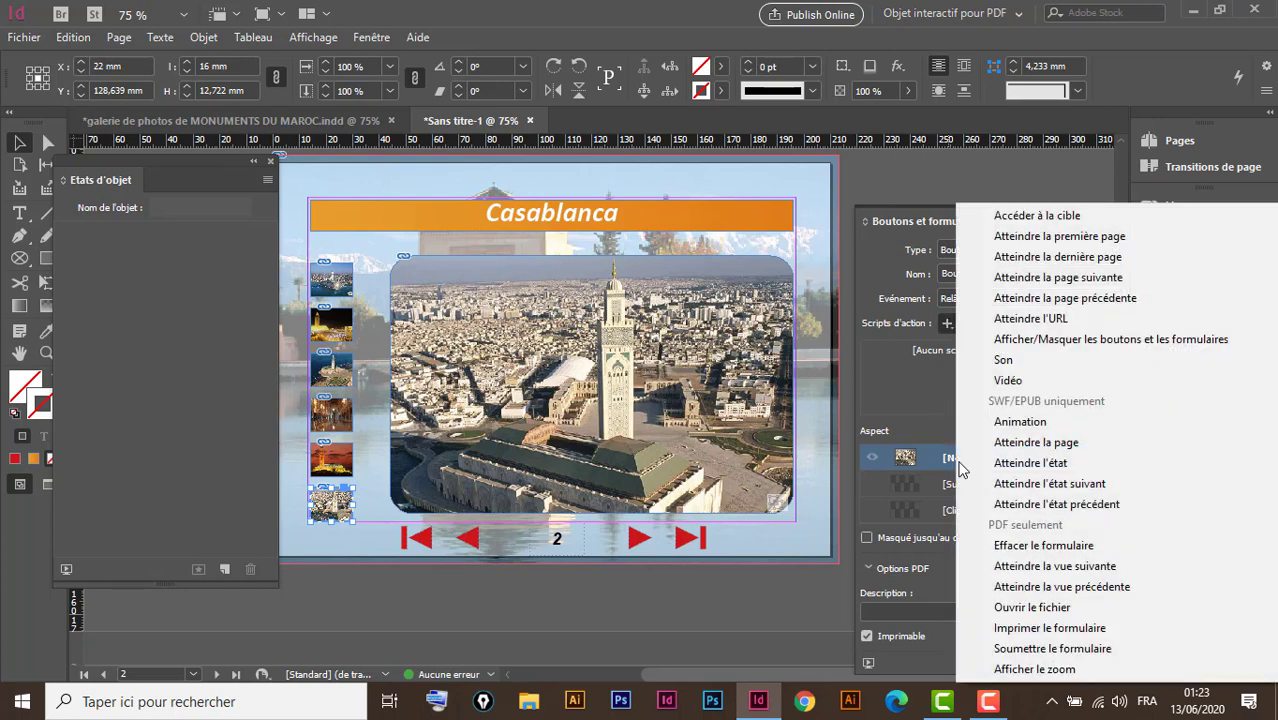
Give the lowest thumbnail button the action Atteindre l'état, targeting the object casablanca at Etat 1
{"action": "left_click", "coordinate": [1080, 466]}
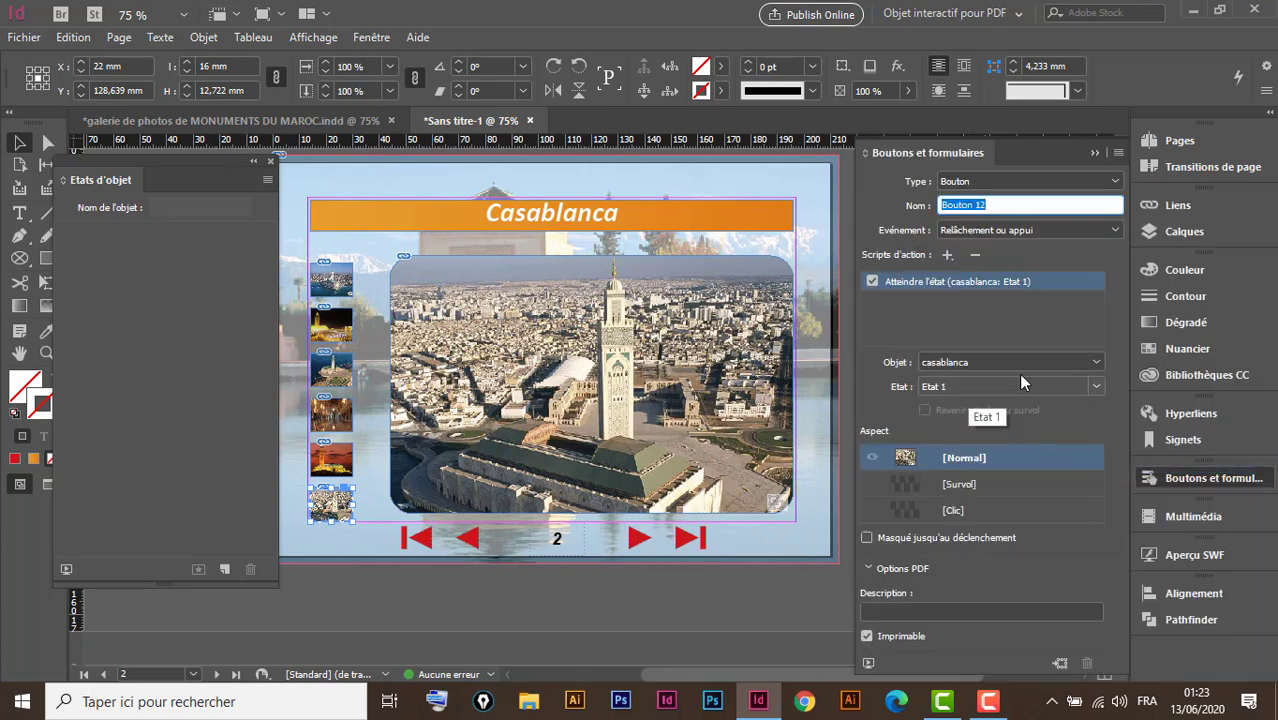
{"action": "left_click", "coordinate": [1043, 363]}
{"action": "left_click", "coordinate": [1043, 363]}
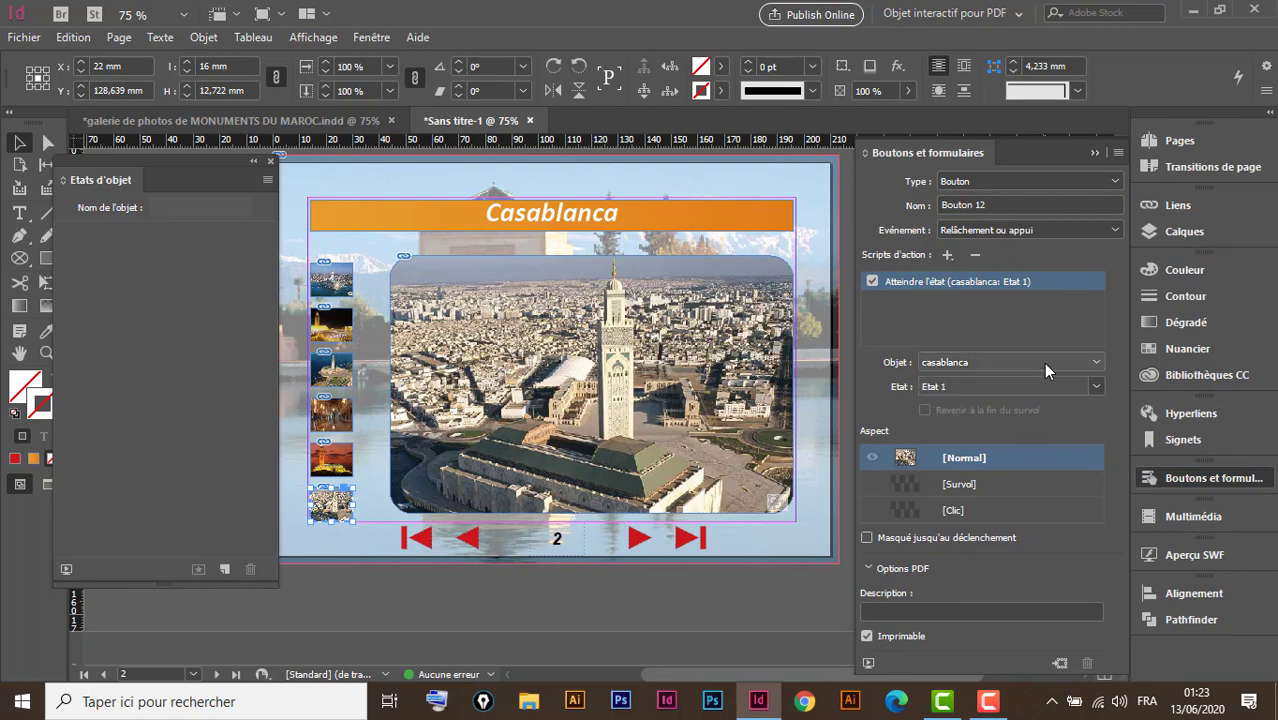
{"action": "left_click", "coordinate": [957, 388]}
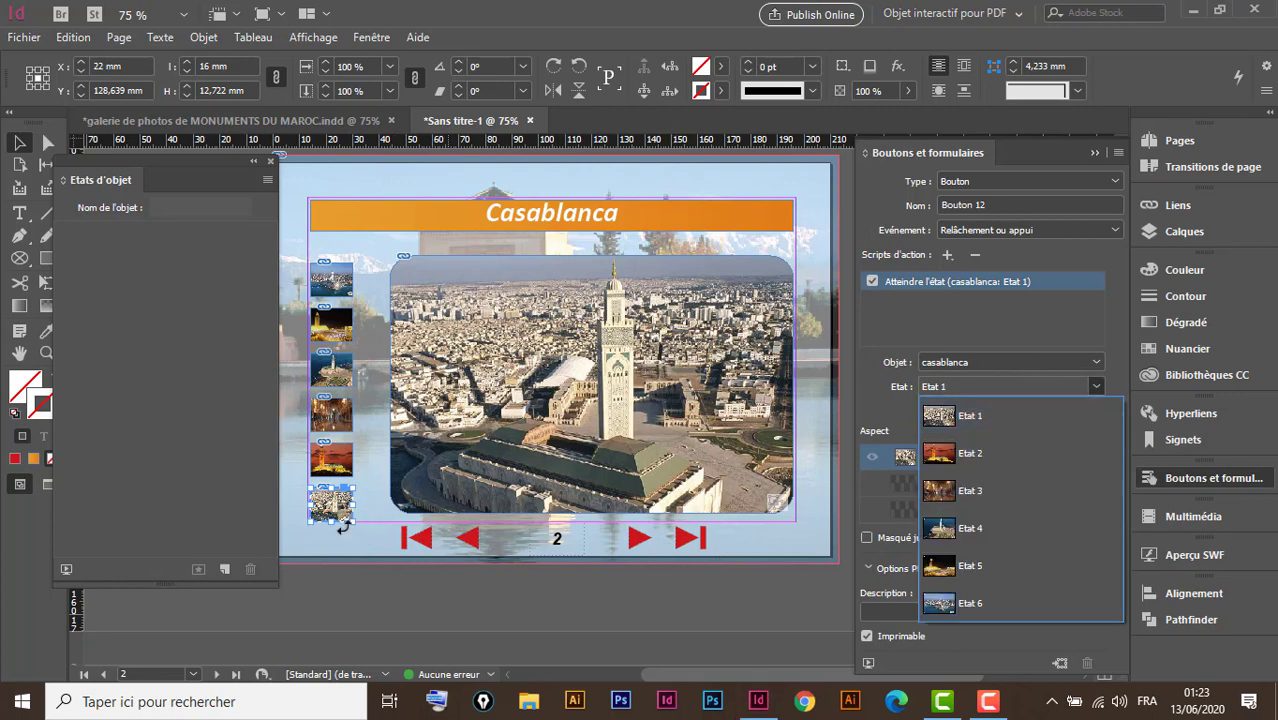
{"action": "left_click", "coordinate": [1003, 424]}
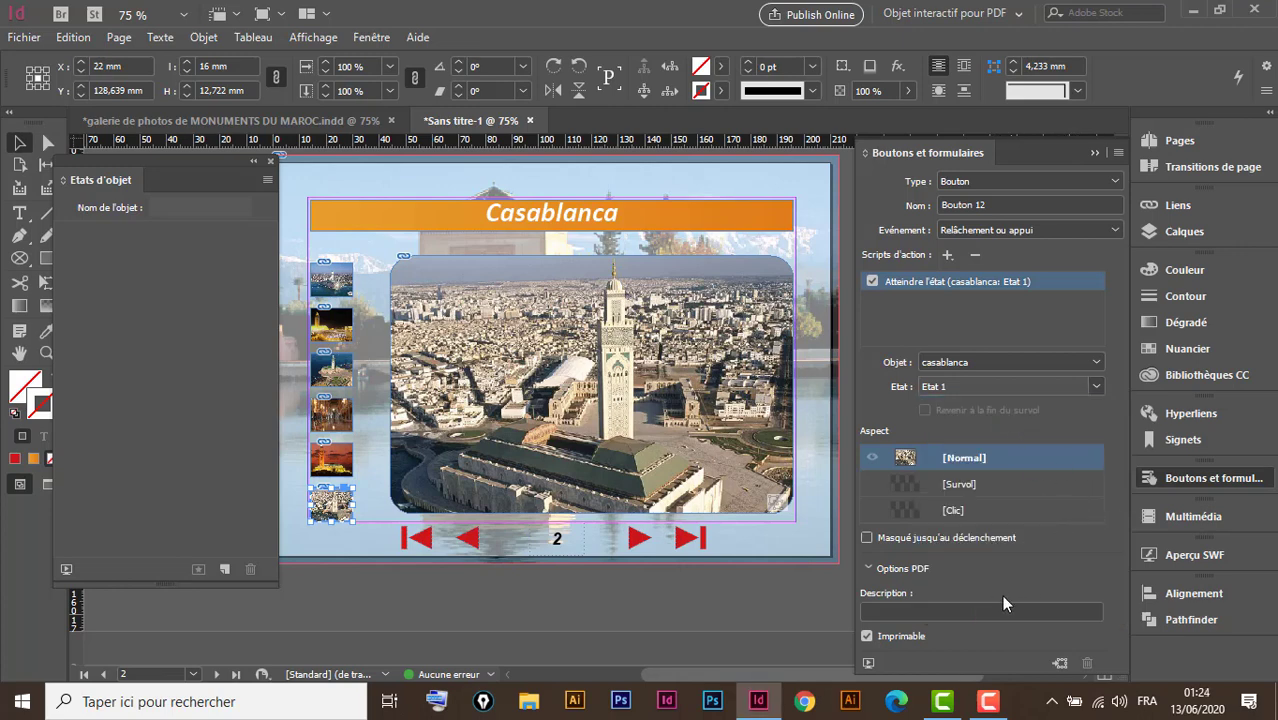
{"action": "left_click", "coordinate": [1095, 153]}
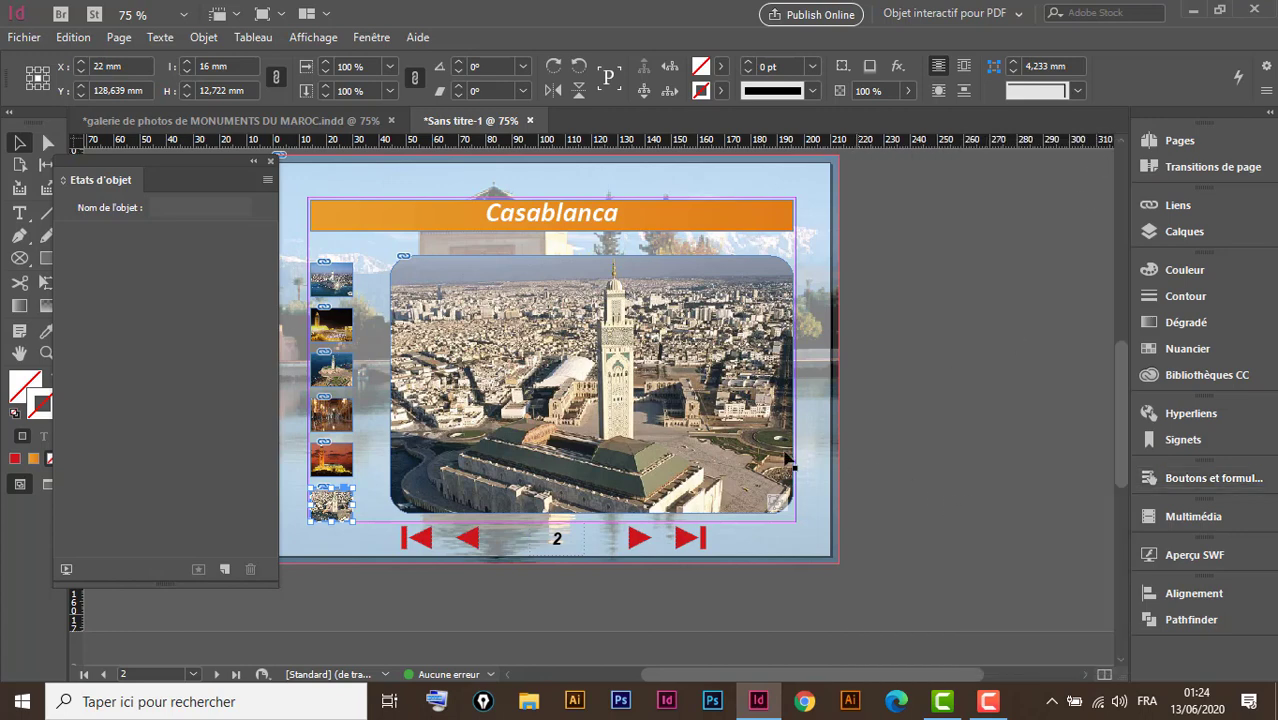
Preview the document as SWF, go to the Casablanca page, test its thumbnail buttons, and close the preview
{"action": "left_click", "coordinate": [1191, 558]}
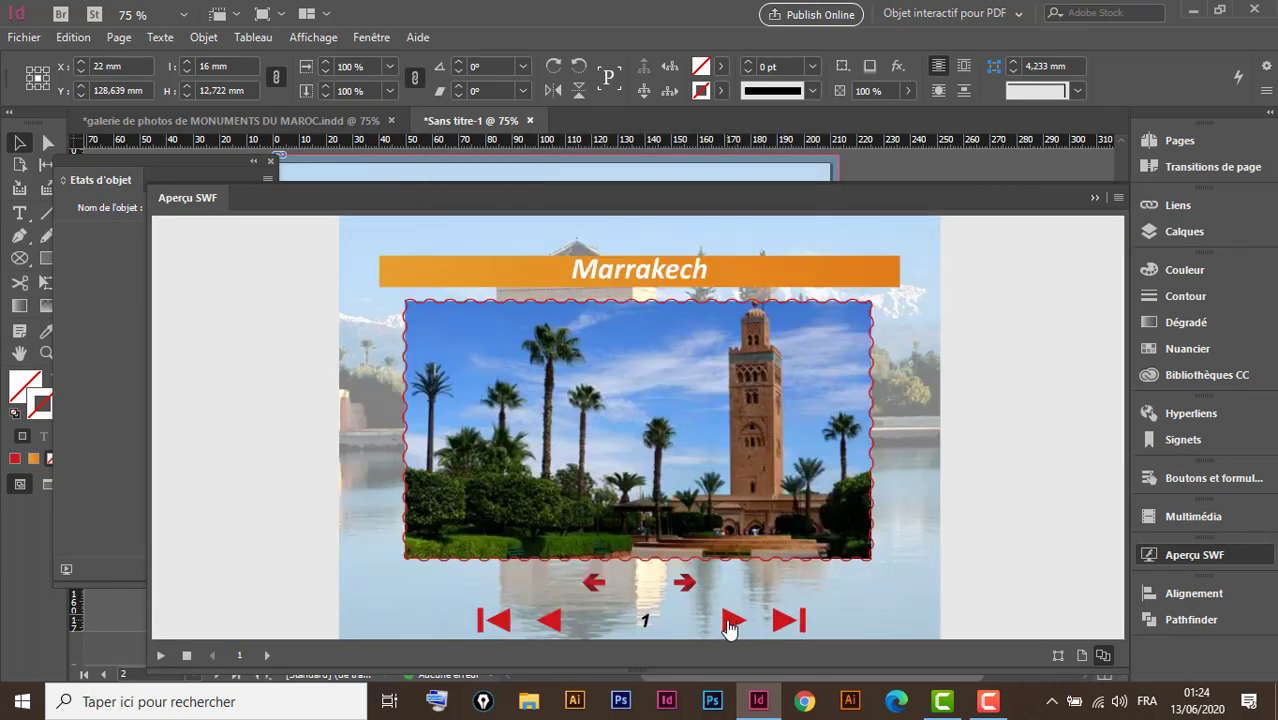
{"action": "left_click", "coordinate": [731, 622]}
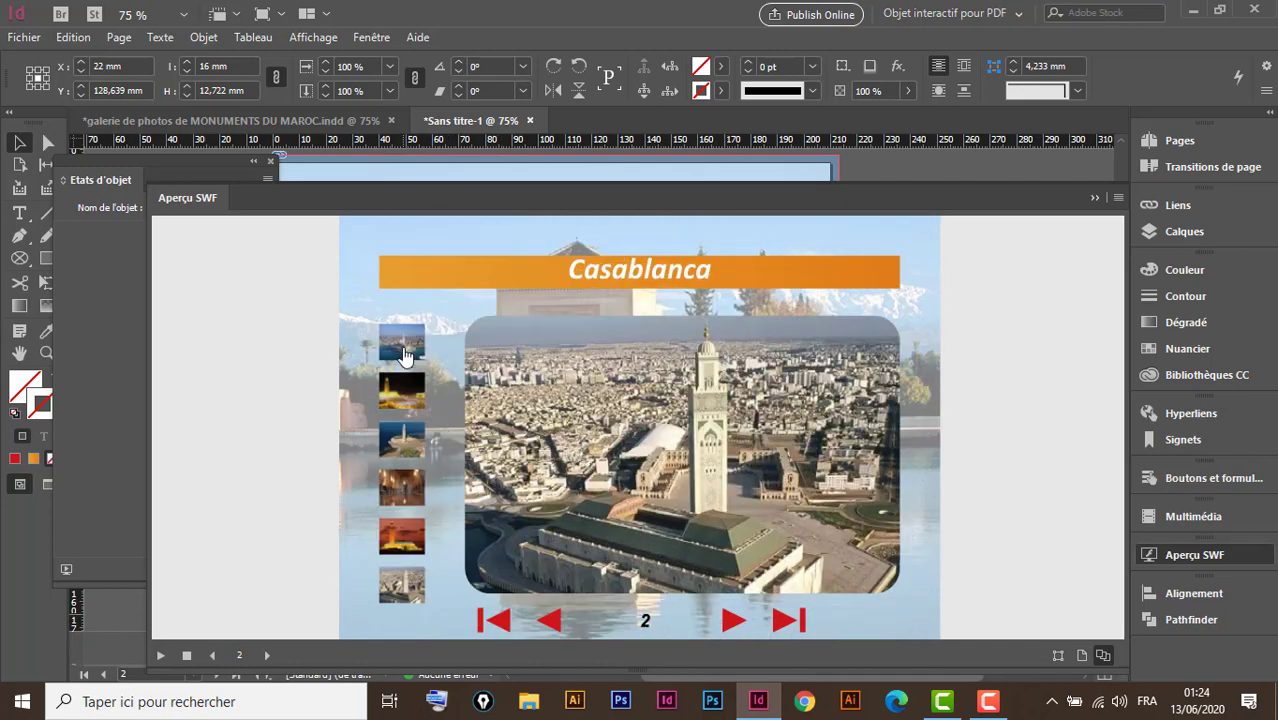
{"action": "left_click", "coordinate": [404, 508]}
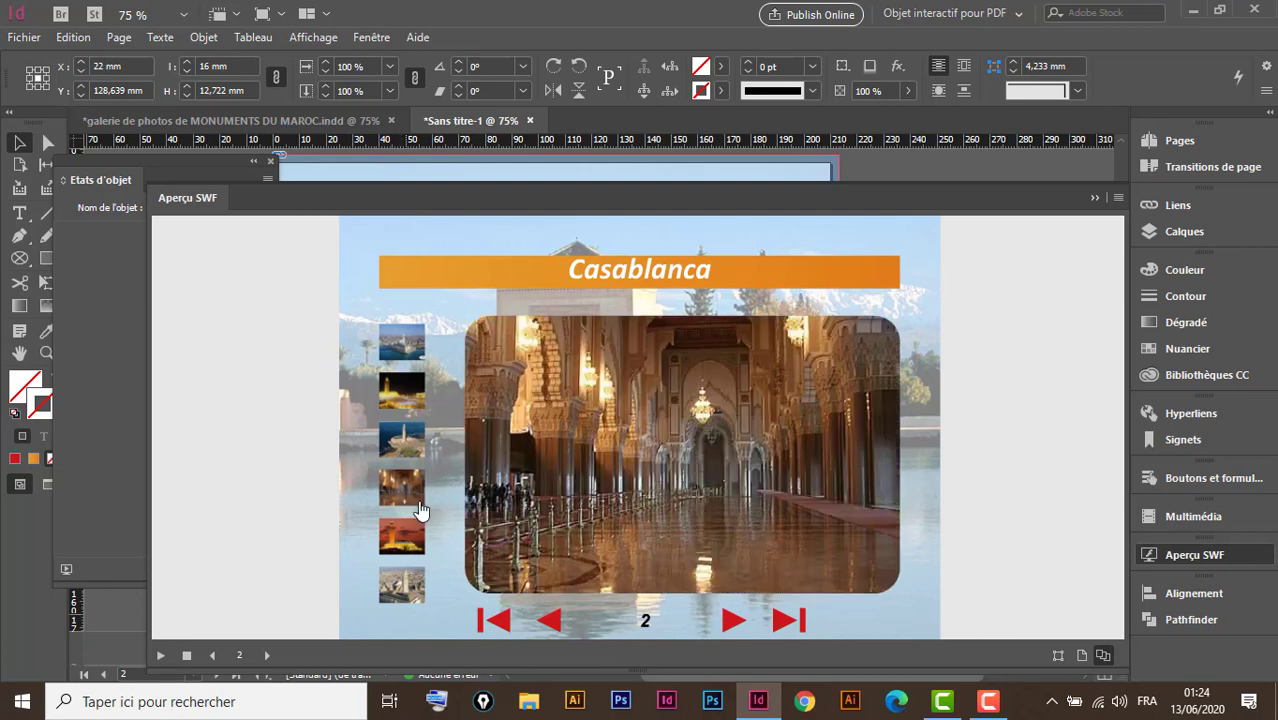
{"action": "left_click", "coordinate": [399, 540]}
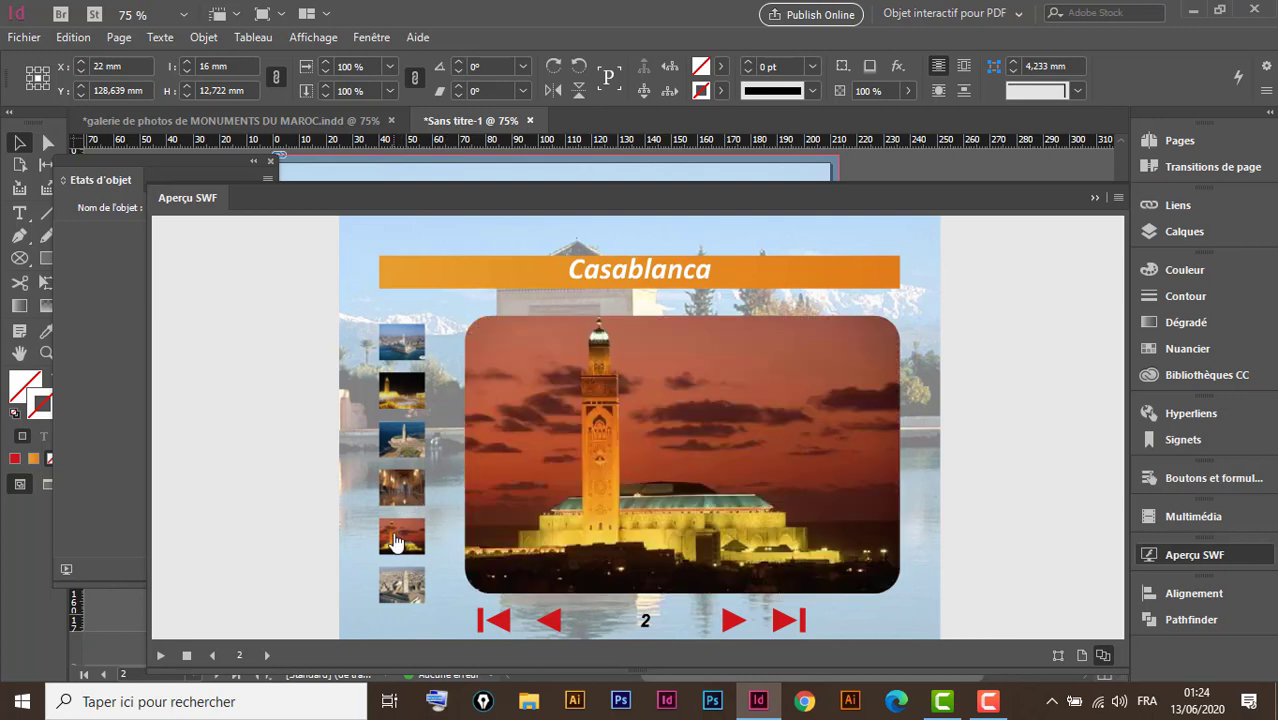
{"action": "left_click", "coordinate": [400, 350]}
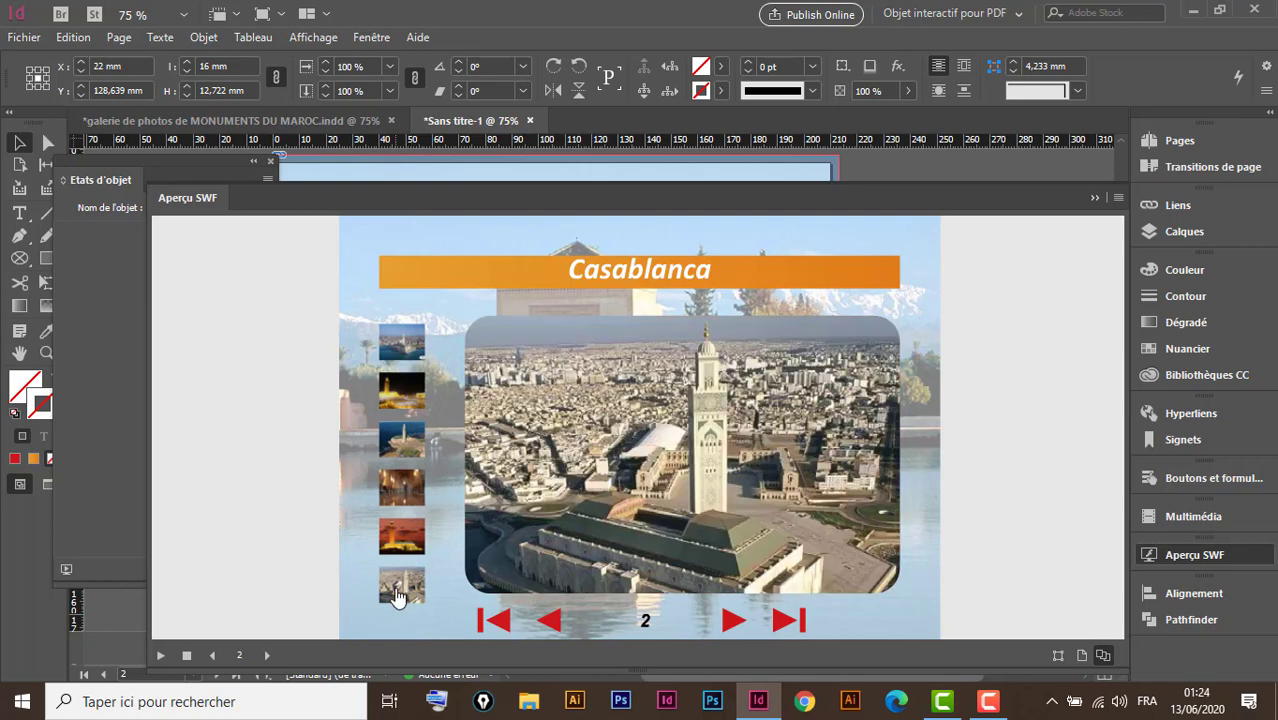
{"action": "left_click", "coordinate": [401, 405]}
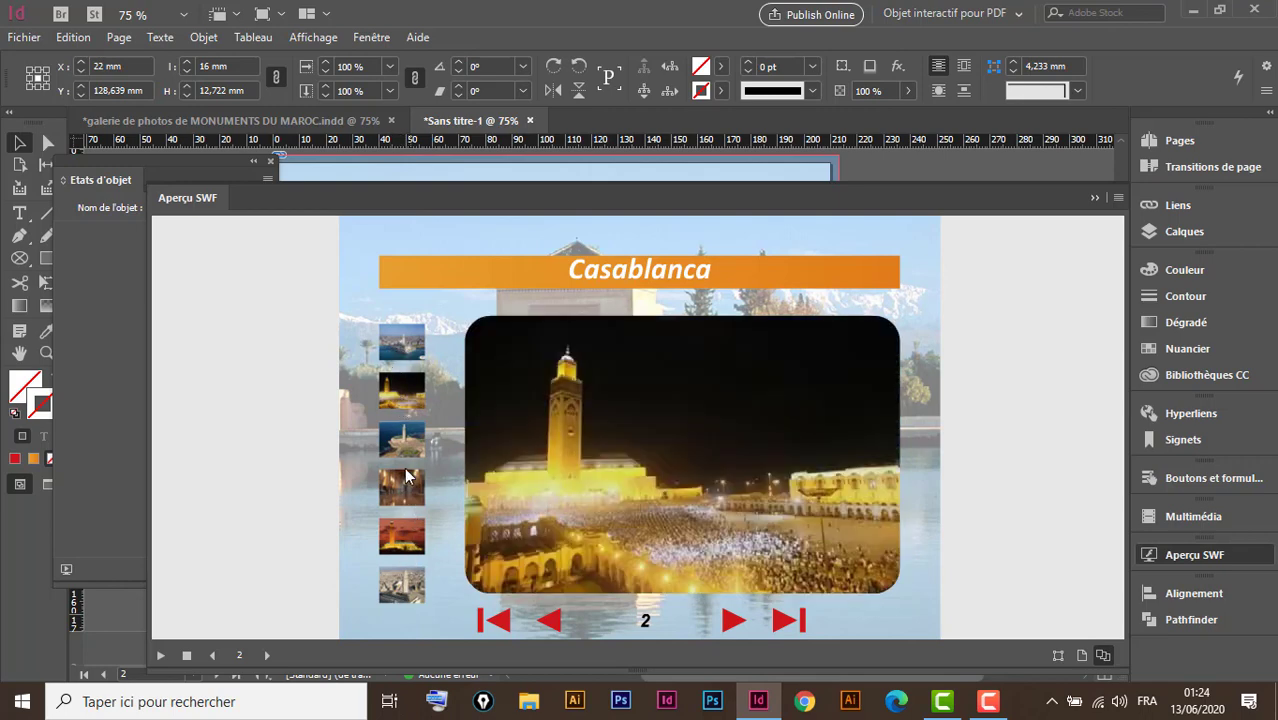
{"action": "left_click", "coordinate": [402, 440]}
{"action": "left_click", "coordinate": [400, 490]}
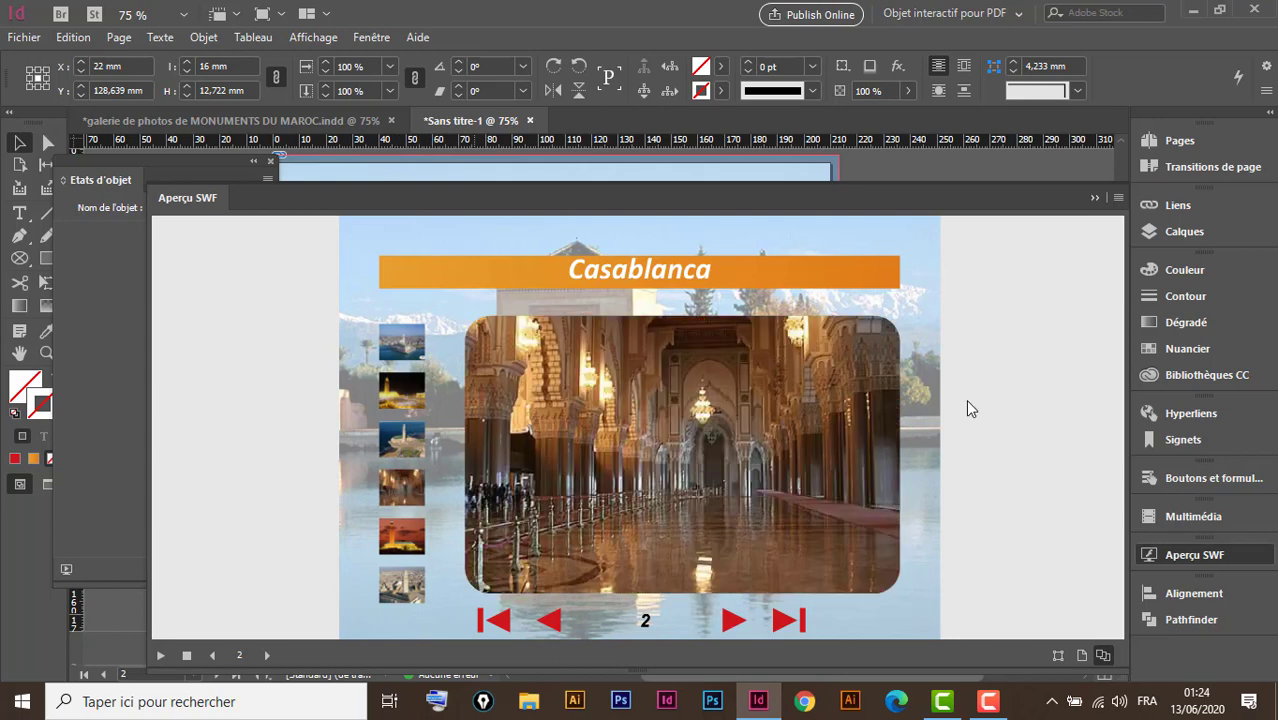
{"action": "left_click", "coordinate": [1094, 198]}
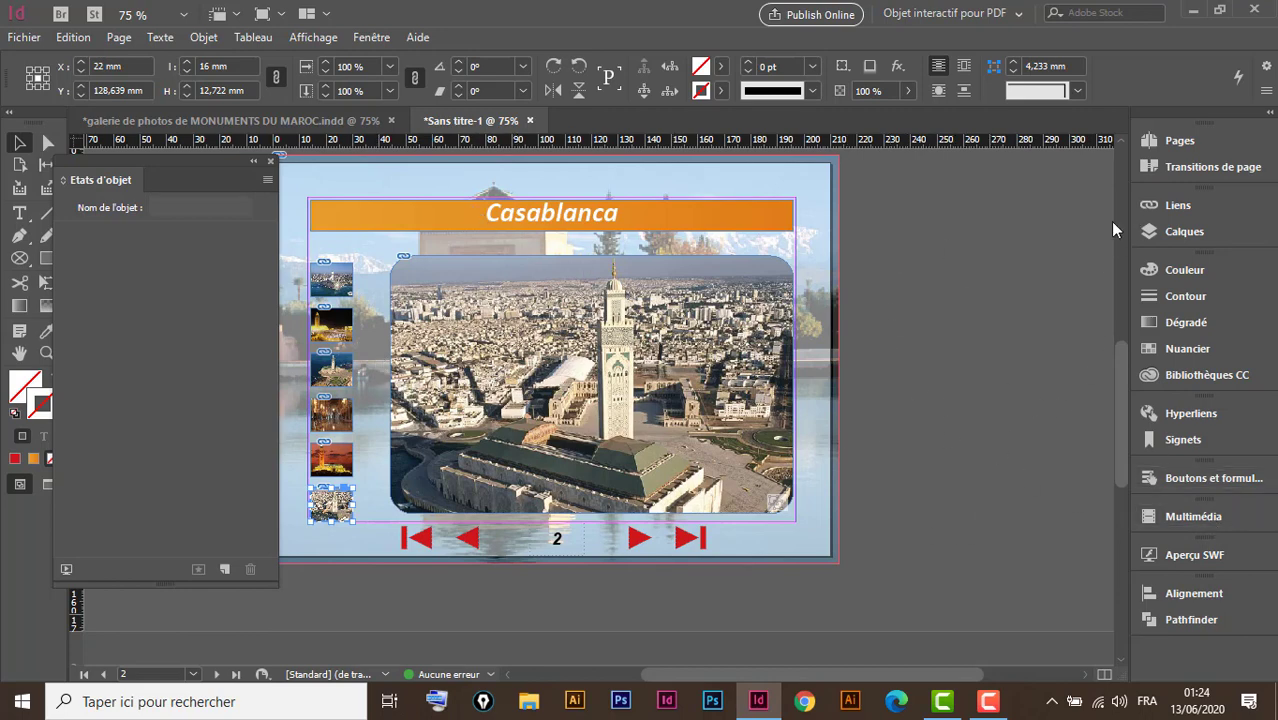
Go to page 3 of Sans titre-1, and view page 3 of galerie de photos de MONUMENTS DU MAROC.indd for reference
{"action": "left_click", "coordinate": [1178, 142]}
{"action": "double_click", "coordinate": [963, 378]}
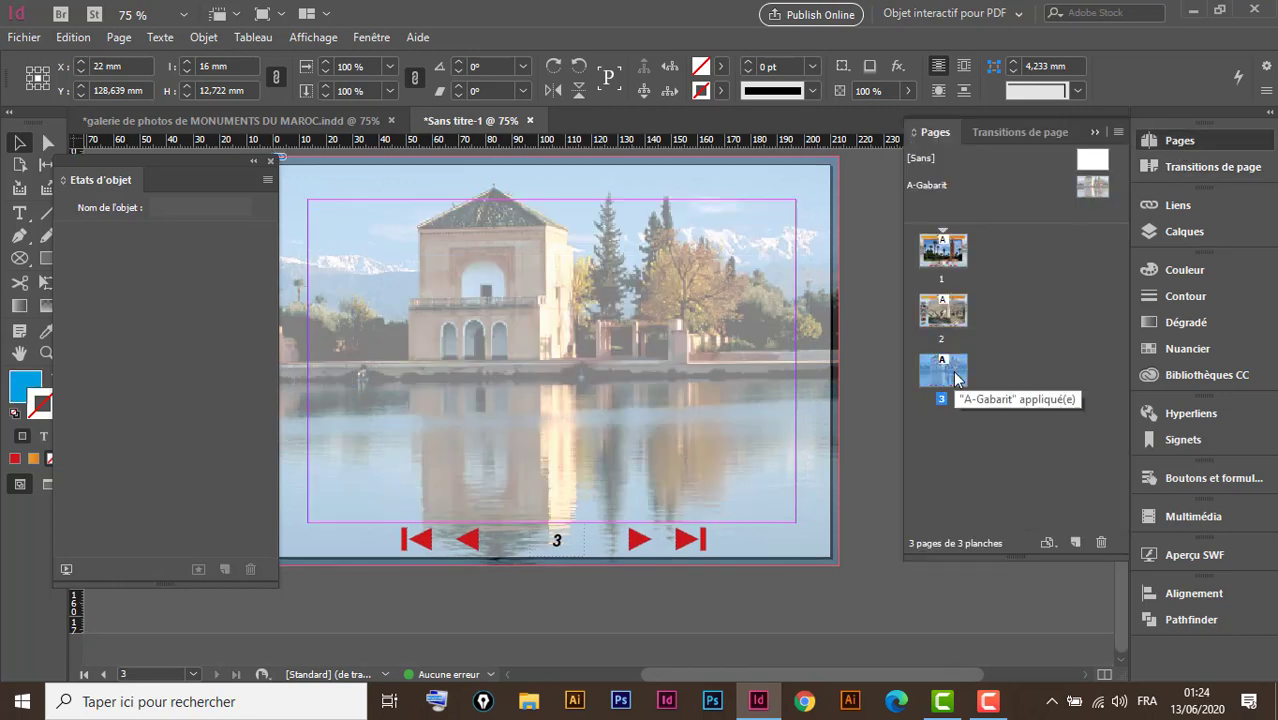
{"action": "left_click", "coordinate": [341, 120]}
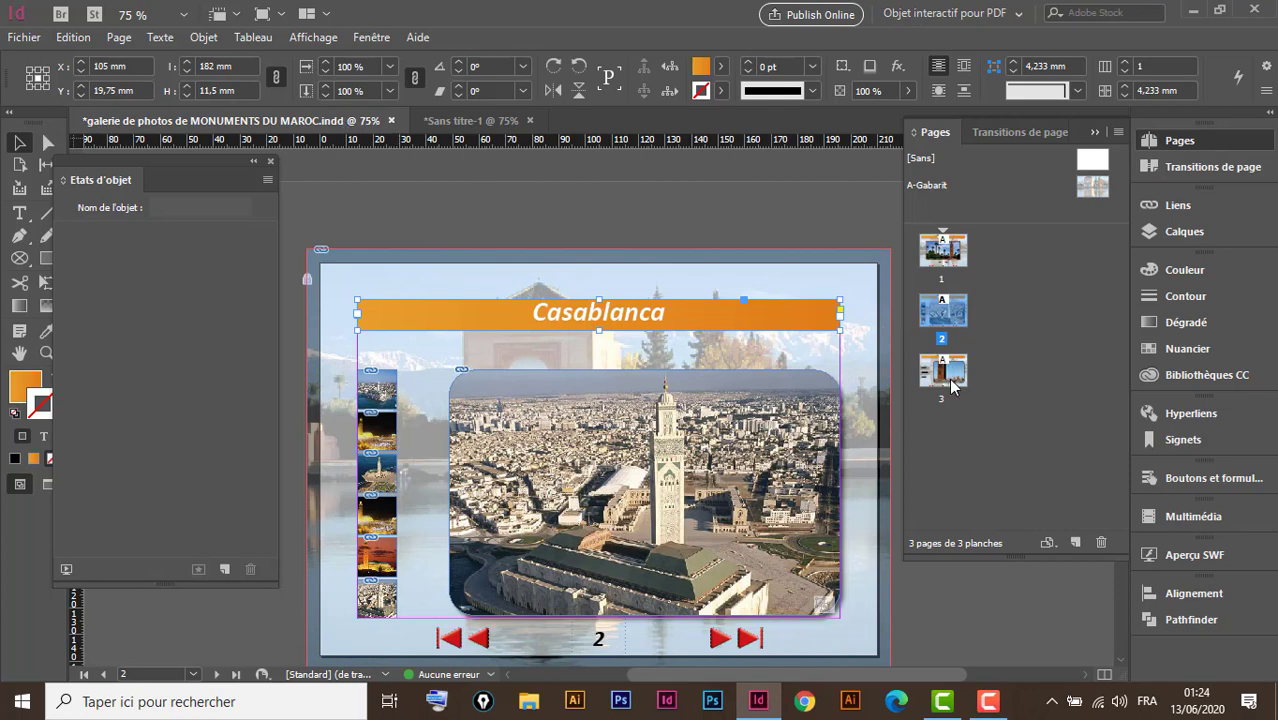
{"action": "double_click", "coordinate": [952, 378]}
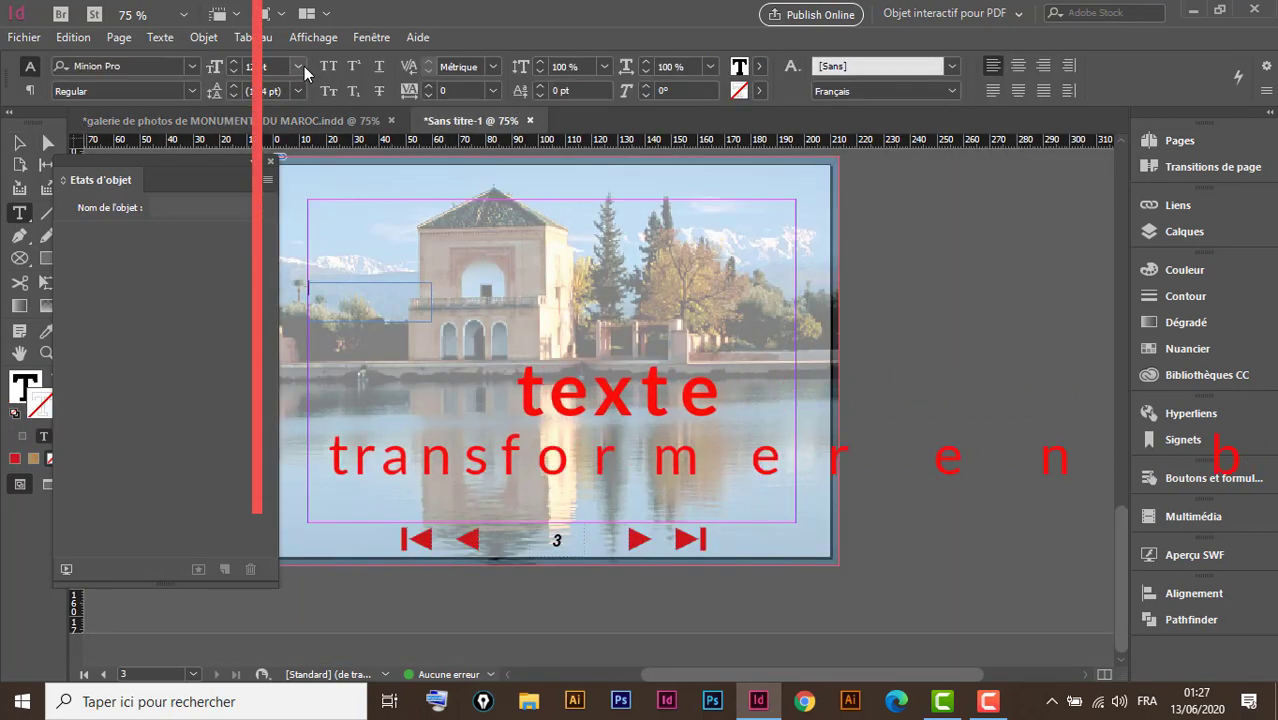
Set the text size to 18 pt and enter "chellah" in the empty text frame on page 3
{"action": "left_click", "coordinate": [299, 67]}
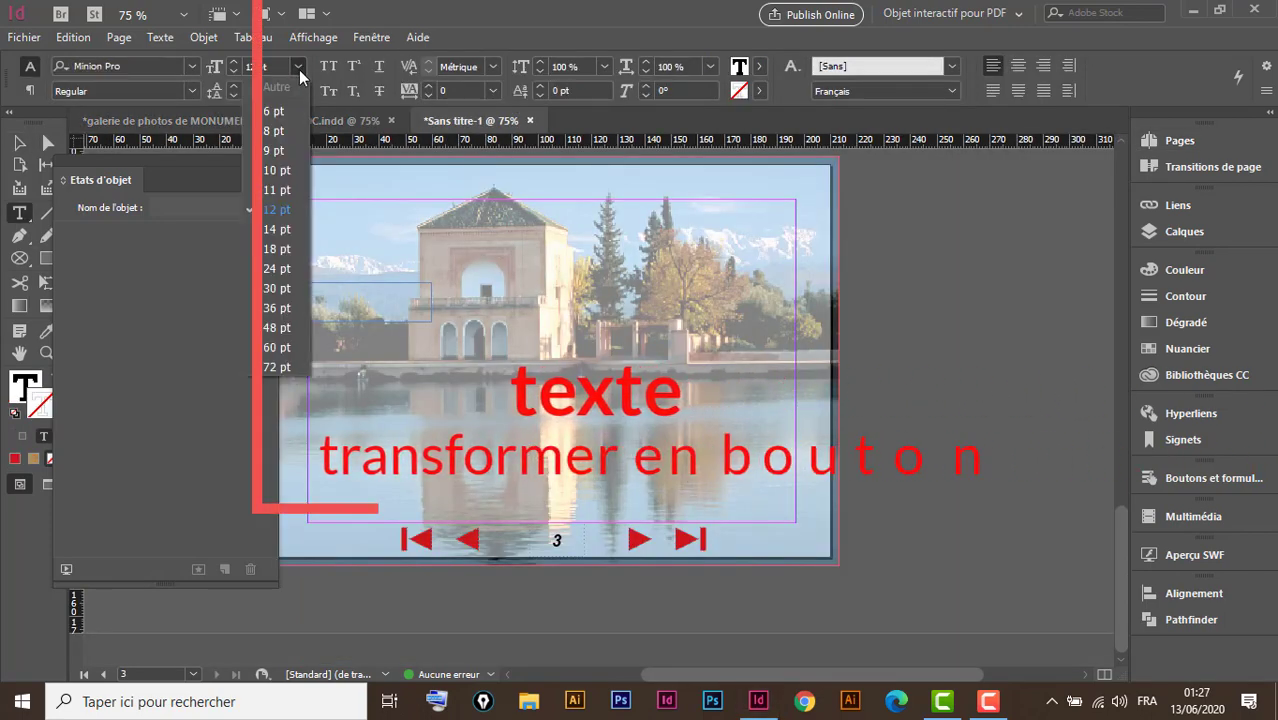
{"action": "left_click", "coordinate": [280, 251]}
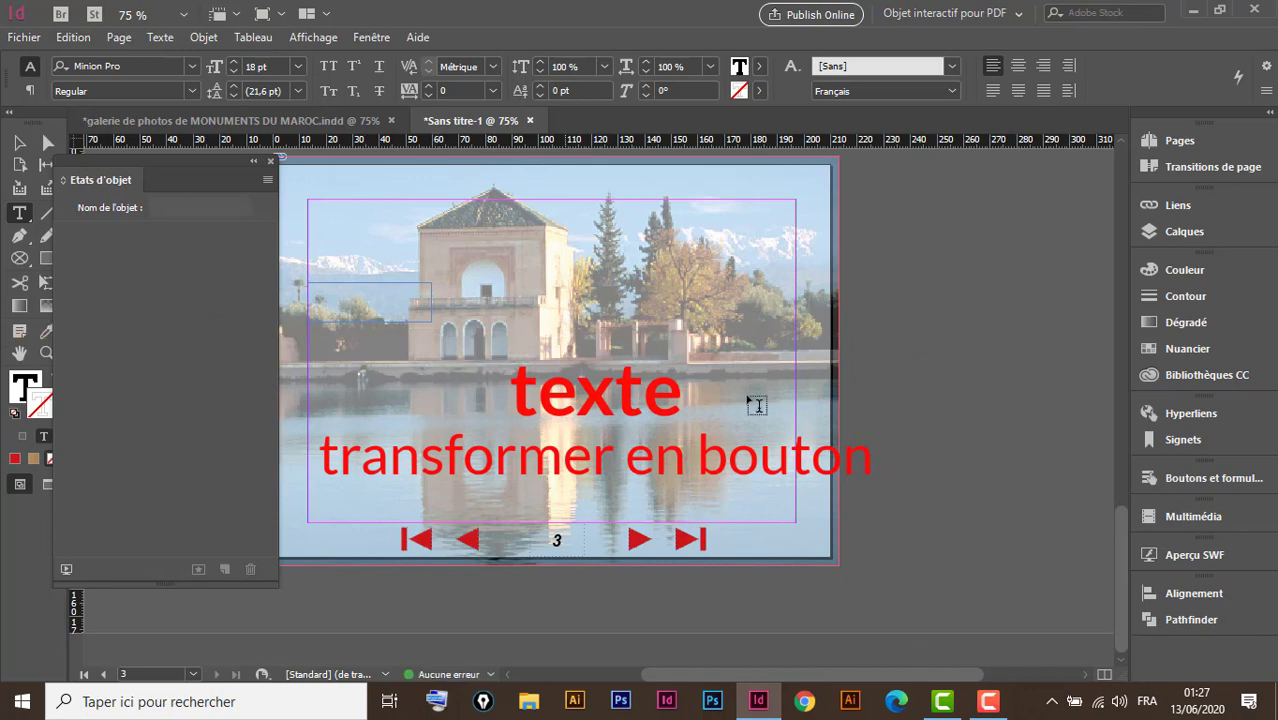
{"action": "type", "text": "che"}
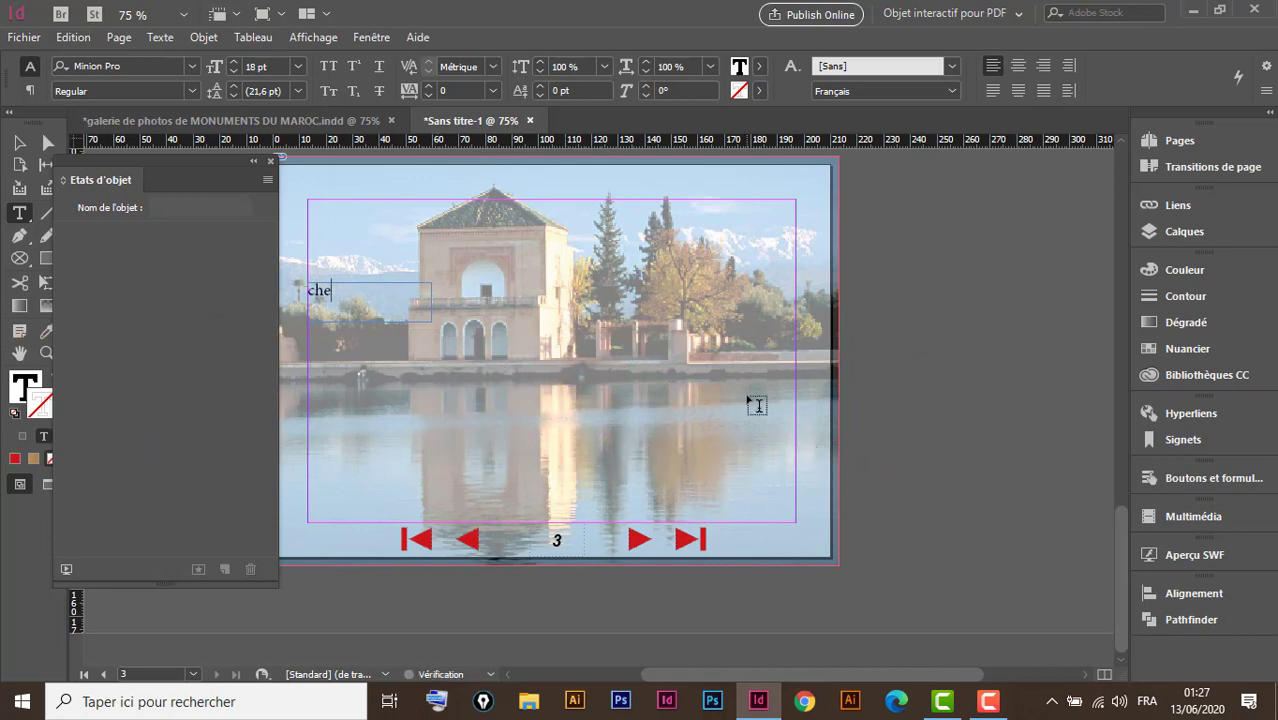
{"action": "type", "text": "llah"}
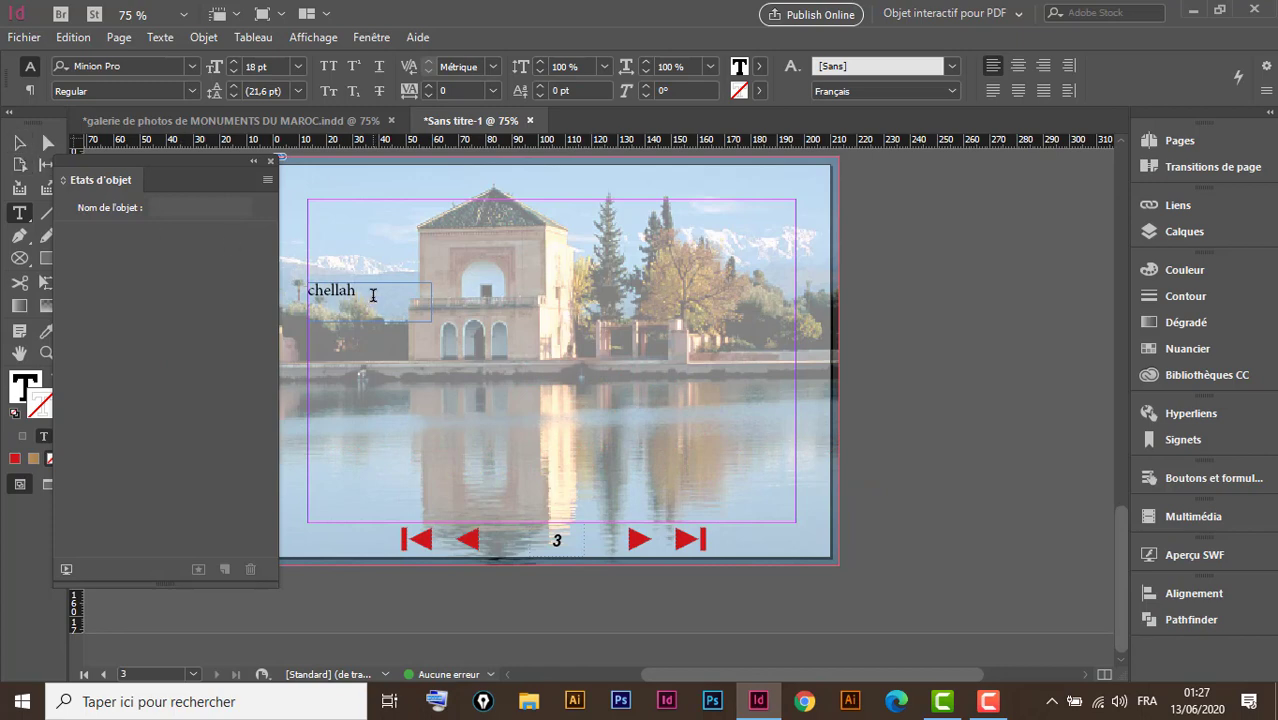
Format the word "chellah" in Arial Bold Italic
{"action": "left_click_drag", "start_coordinate": [372, 295], "coordinate": [276, 296]}
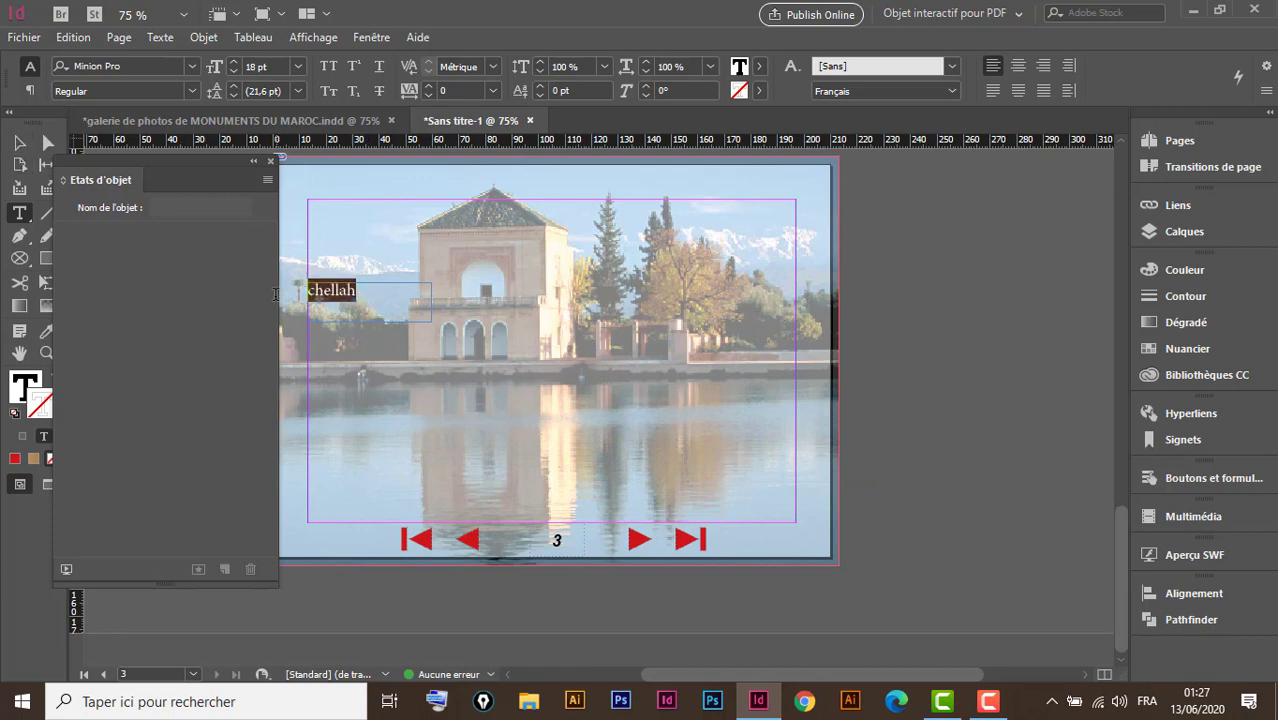
{"action": "left_click", "coordinate": [189, 65]}
{"action": "left_click", "coordinate": [150, 157]}
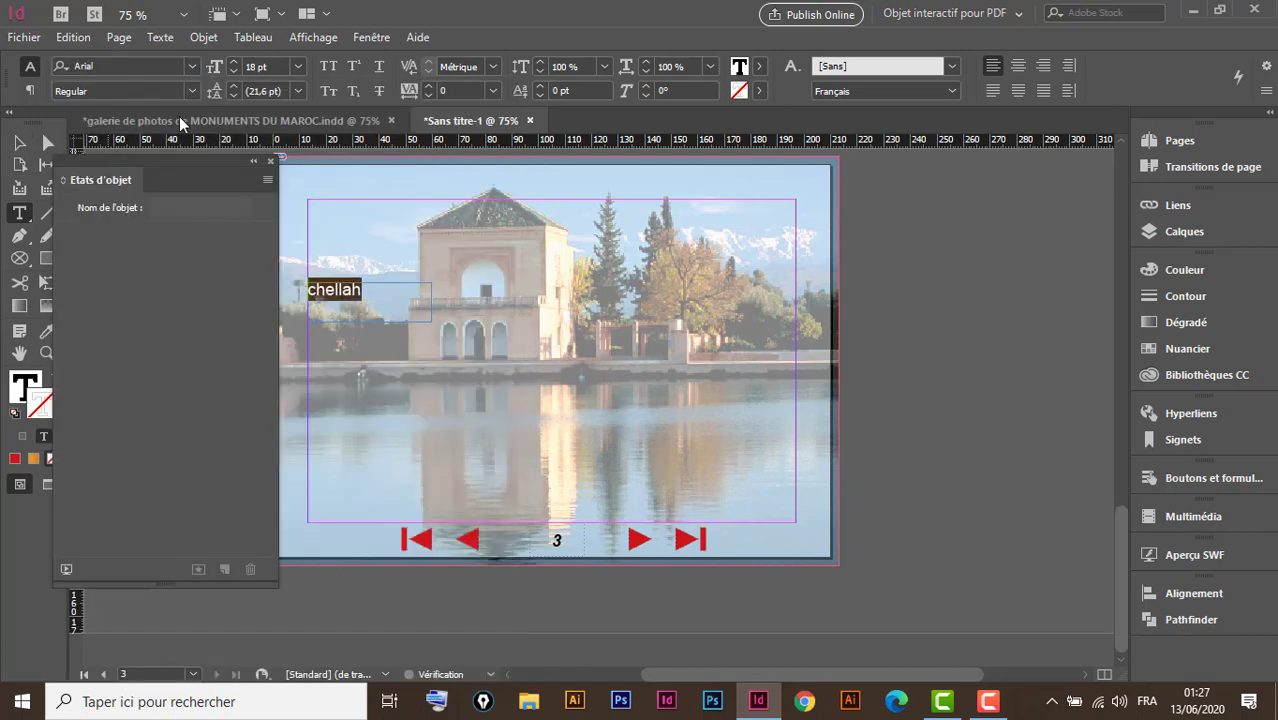
{"action": "left_click", "coordinate": [190, 92]}
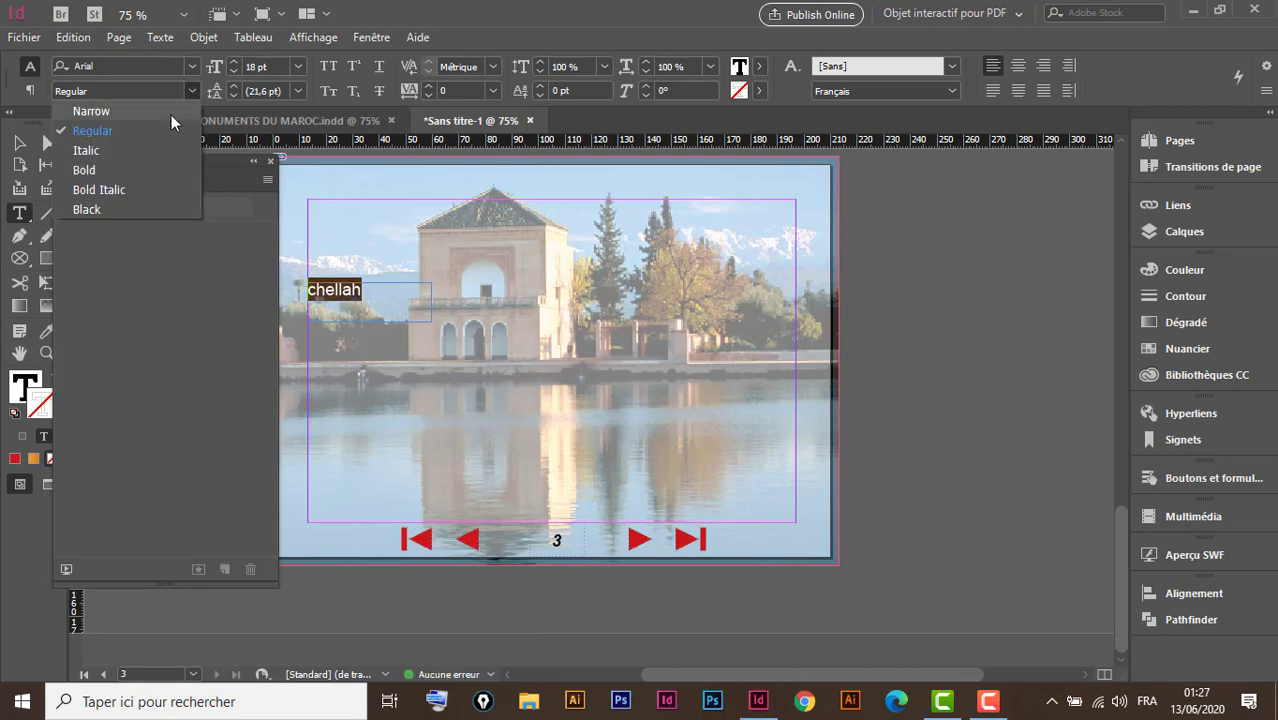
{"action": "left_click", "coordinate": [113, 190]}
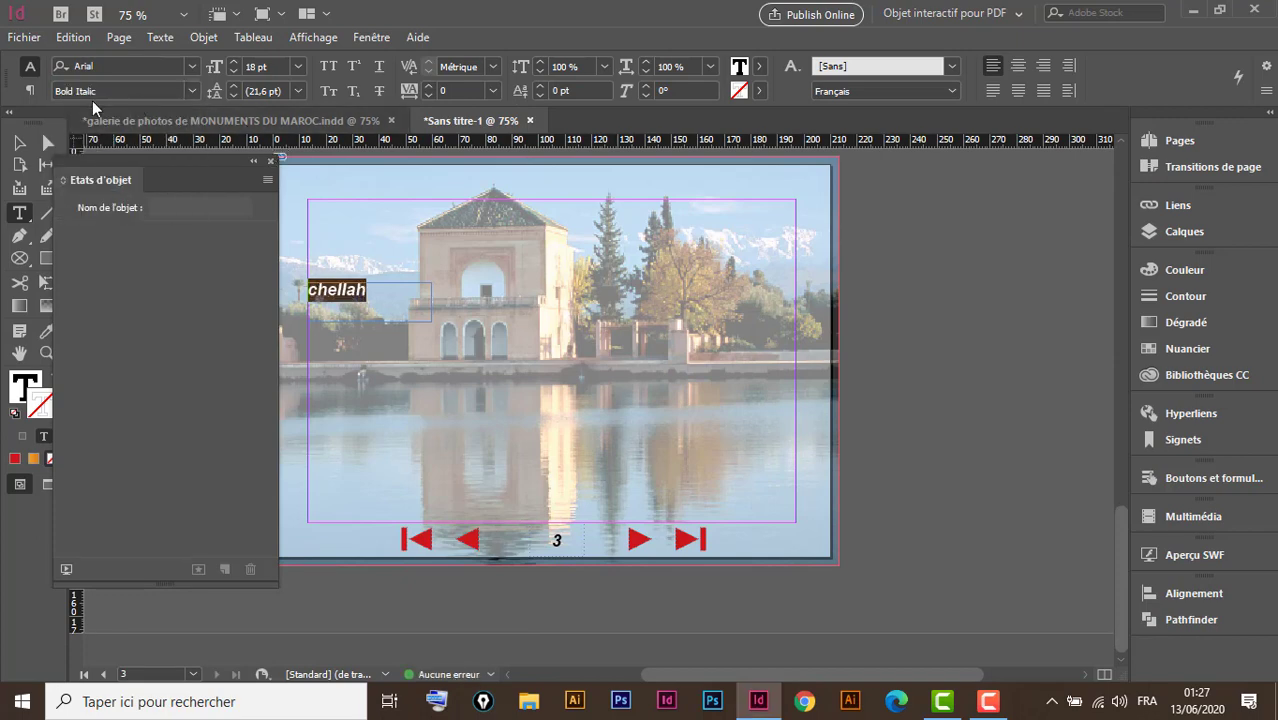
Shorten the chellah text frame to 8.5 mm high and duplicate it directly below, centred at Y 67.25 mm
{"action": "left_click", "coordinate": [19, 143]}
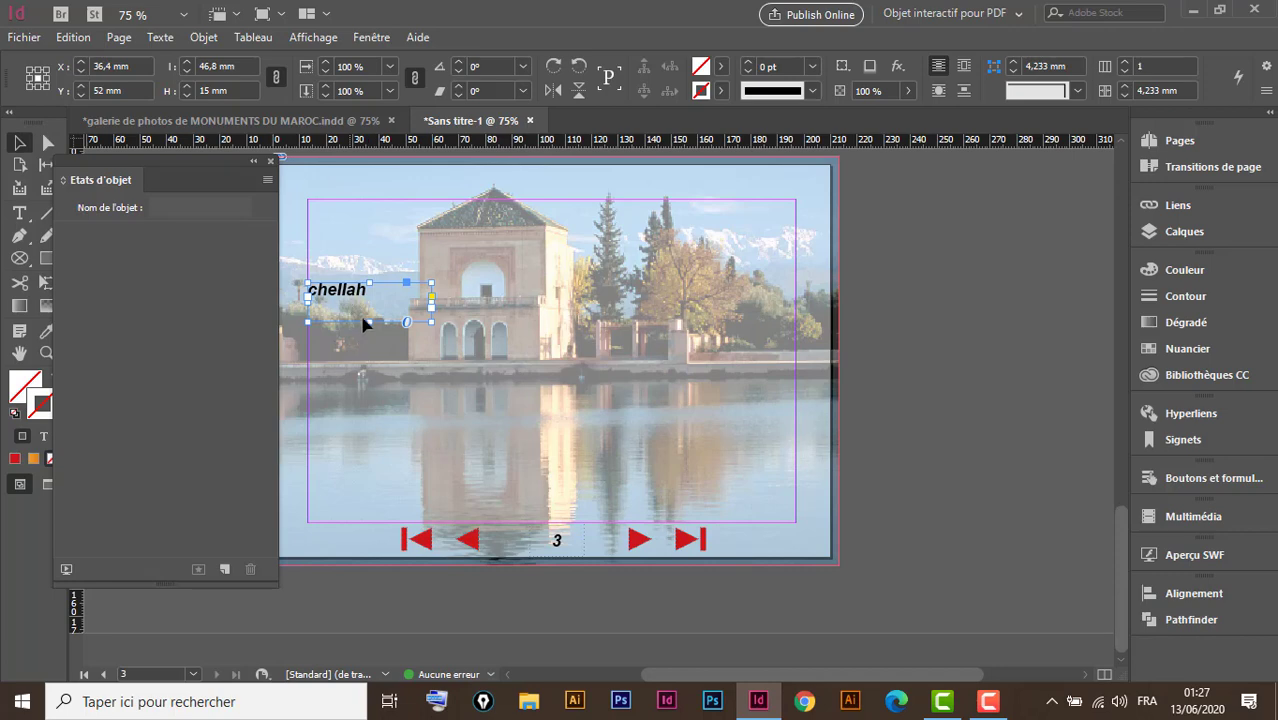
{"action": "mouse_move", "coordinate": [367, 322]}
{"action": "left_mouse_down"}
{"action": "mouse_move", "coordinate": [369, 305]}
{"action": "mouse_move", "coordinate": [363, 346]}
{"action": "left_mouse_up"}
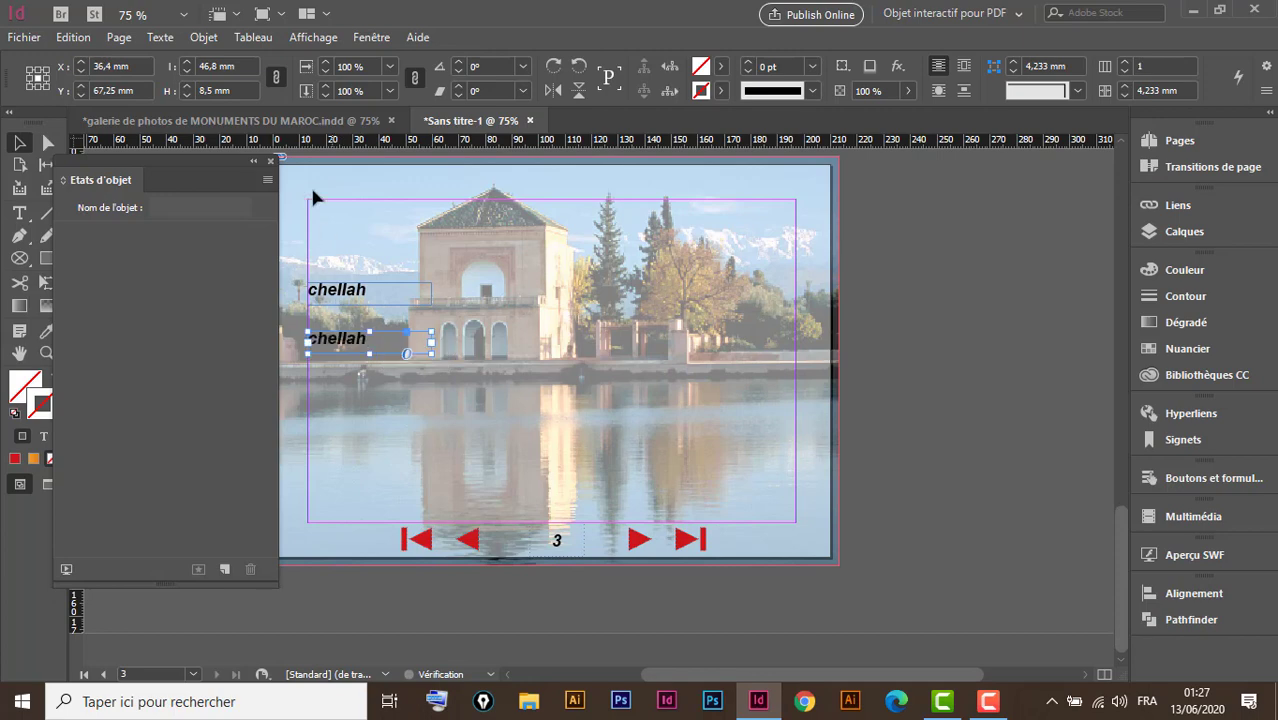
Check the labels on page 3 of the gallery document, and replace the lower "chellah" text in Sans titre-1 with "L oudaya"
{"action": "left_click", "coordinate": [305, 120]}
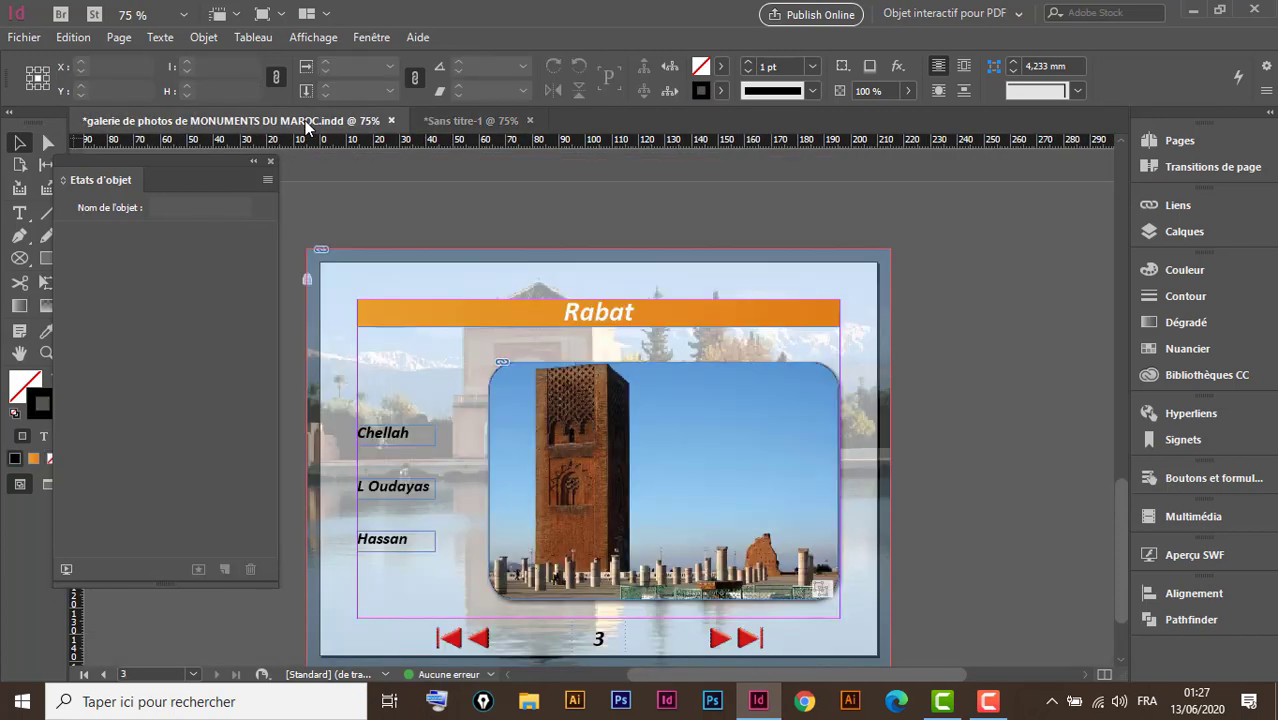
{"action": "left_click", "coordinate": [466, 122]}
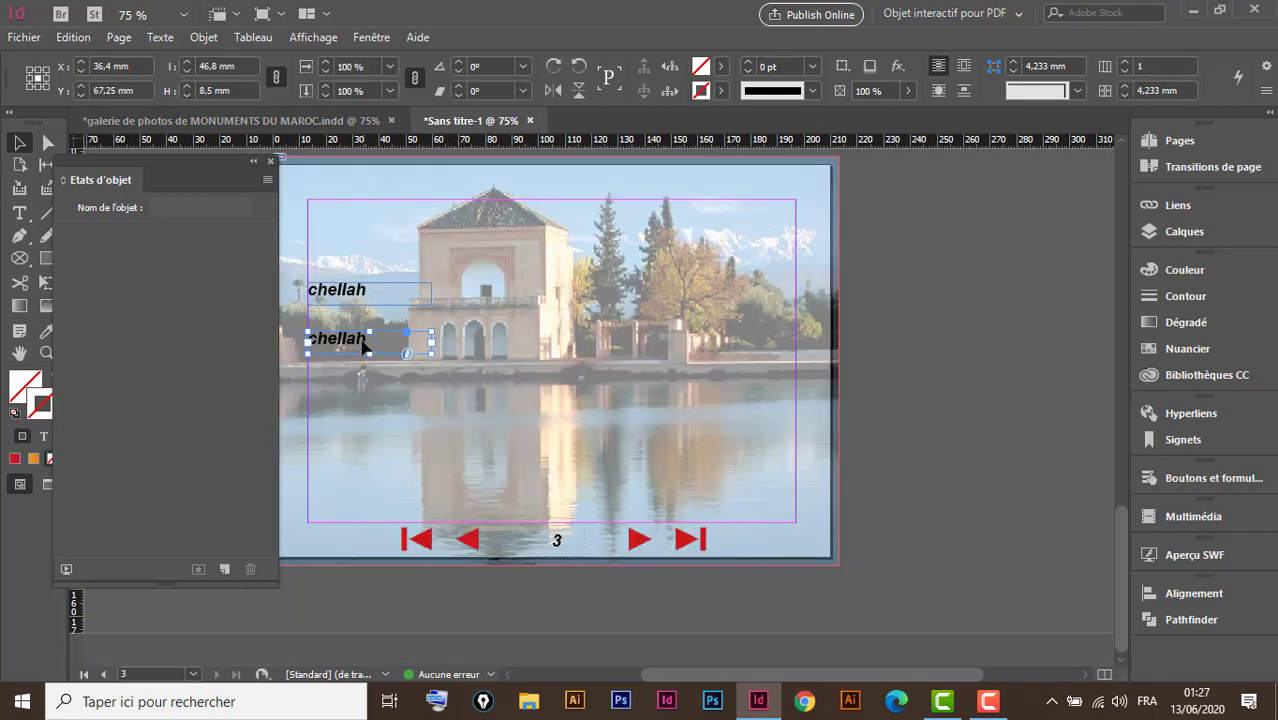
{"action": "key", "text": "t"}
{"action": "left_click", "coordinate": [376, 335]}
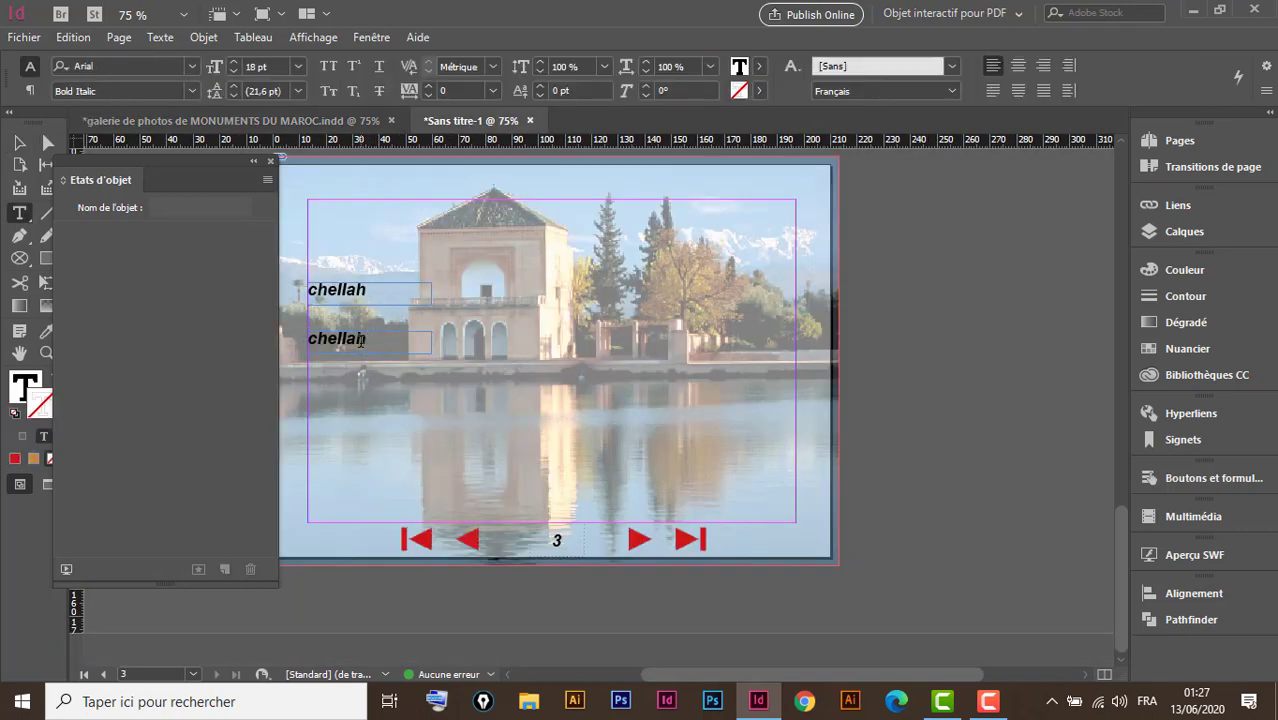
{"action": "double_click", "coordinate": [363, 340]}
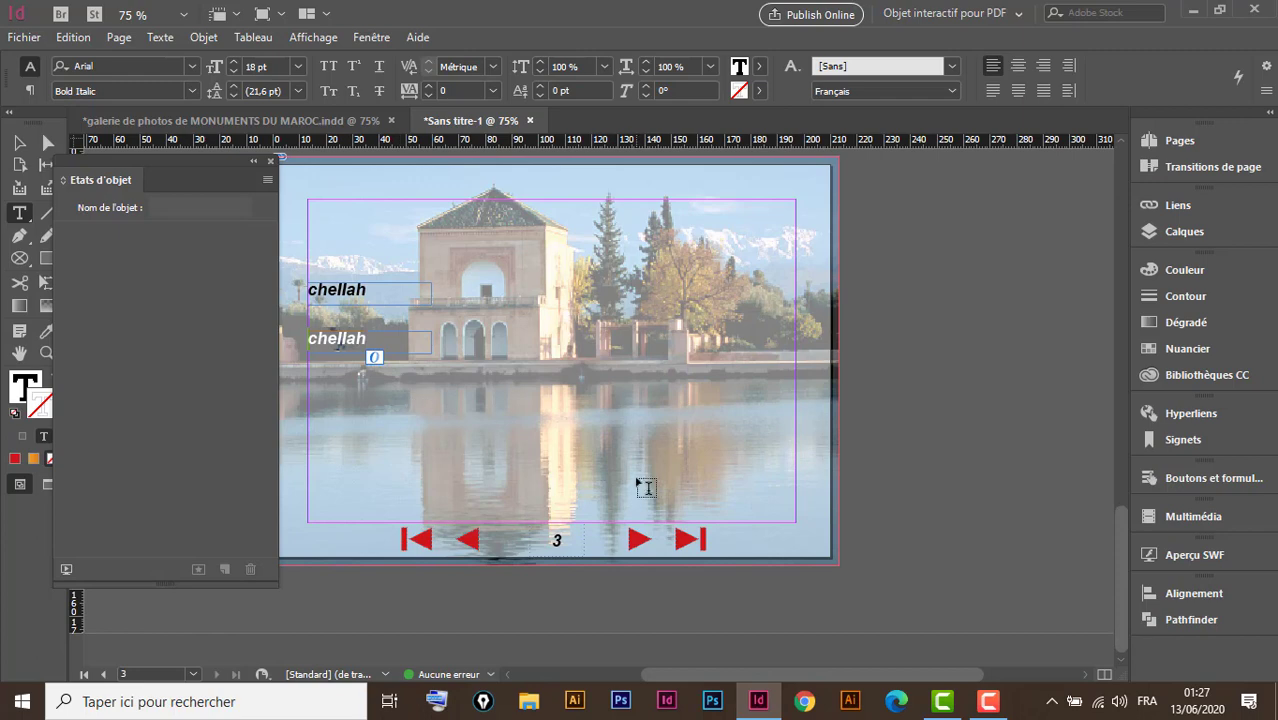
{"action": "type", "text": "L oudaya"}
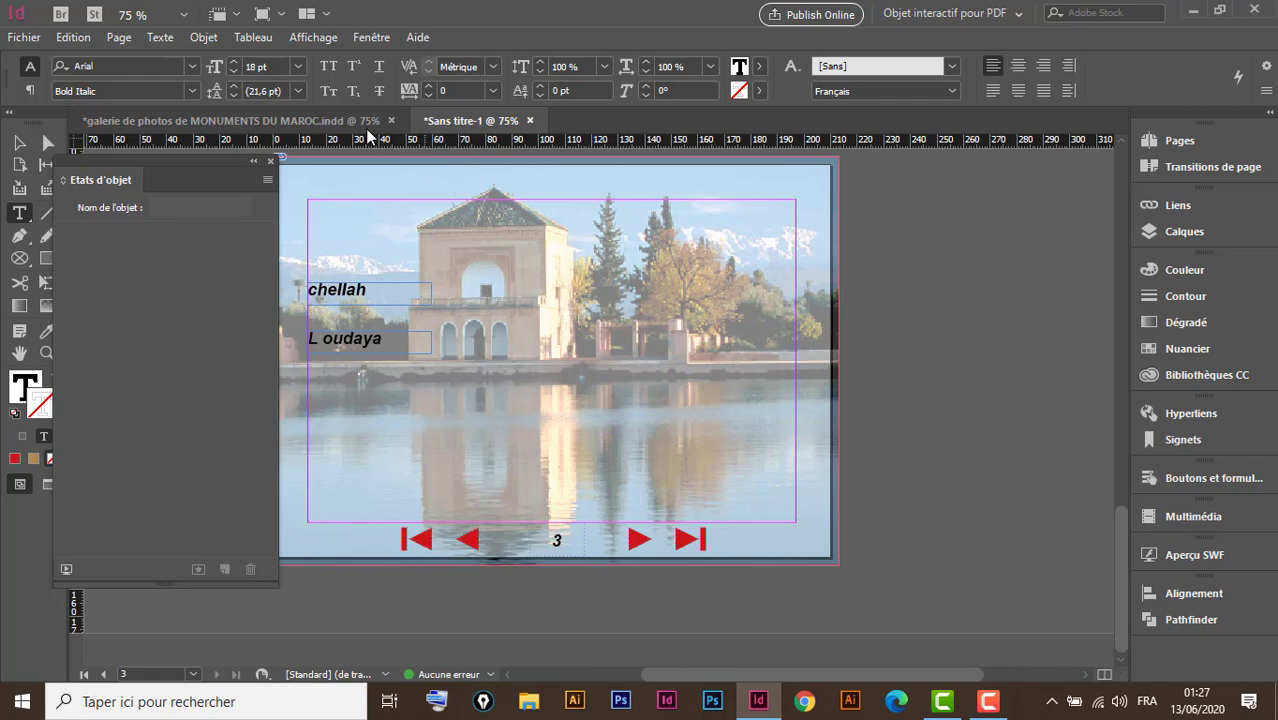
Copy the word "Hassan" from page 3 of the gallery document, and complete the second label in Sans titre-1 as "L oudayas"
{"action": "left_click", "coordinate": [295, 123]}
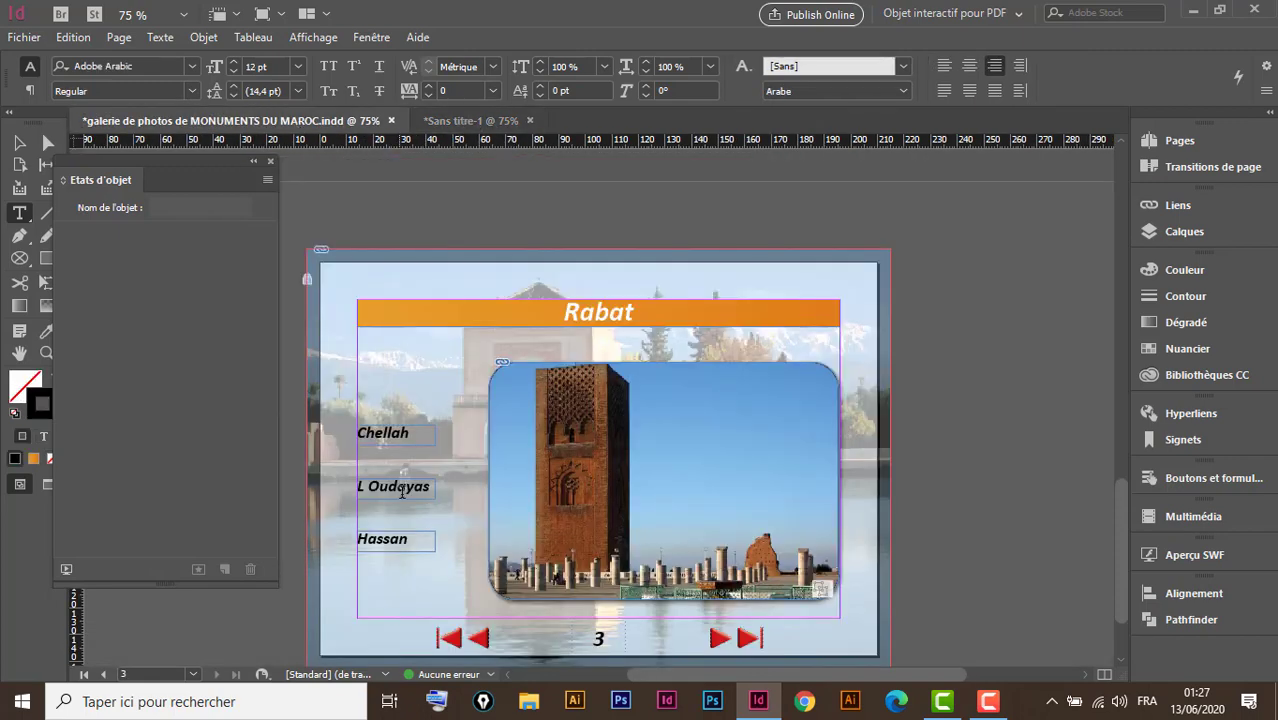
{"action": "double_click", "coordinate": [398, 542]}
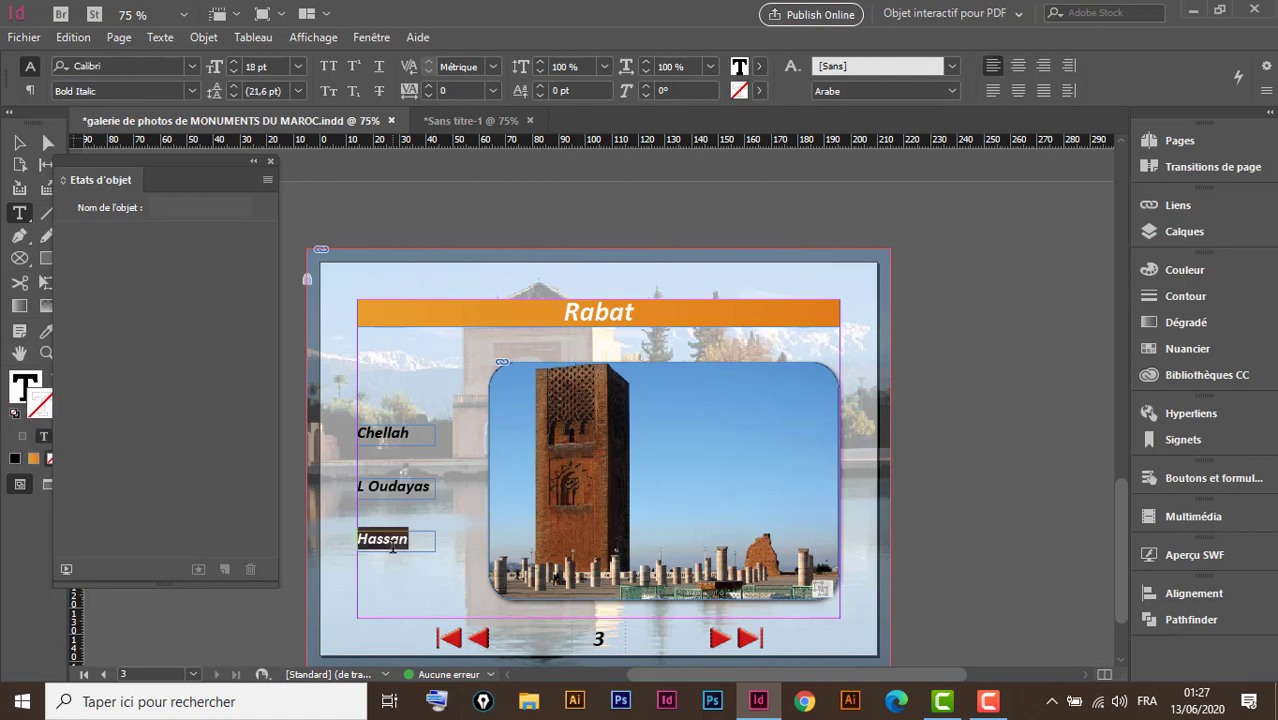
{"action": "left_click", "coordinate": [470, 120]}
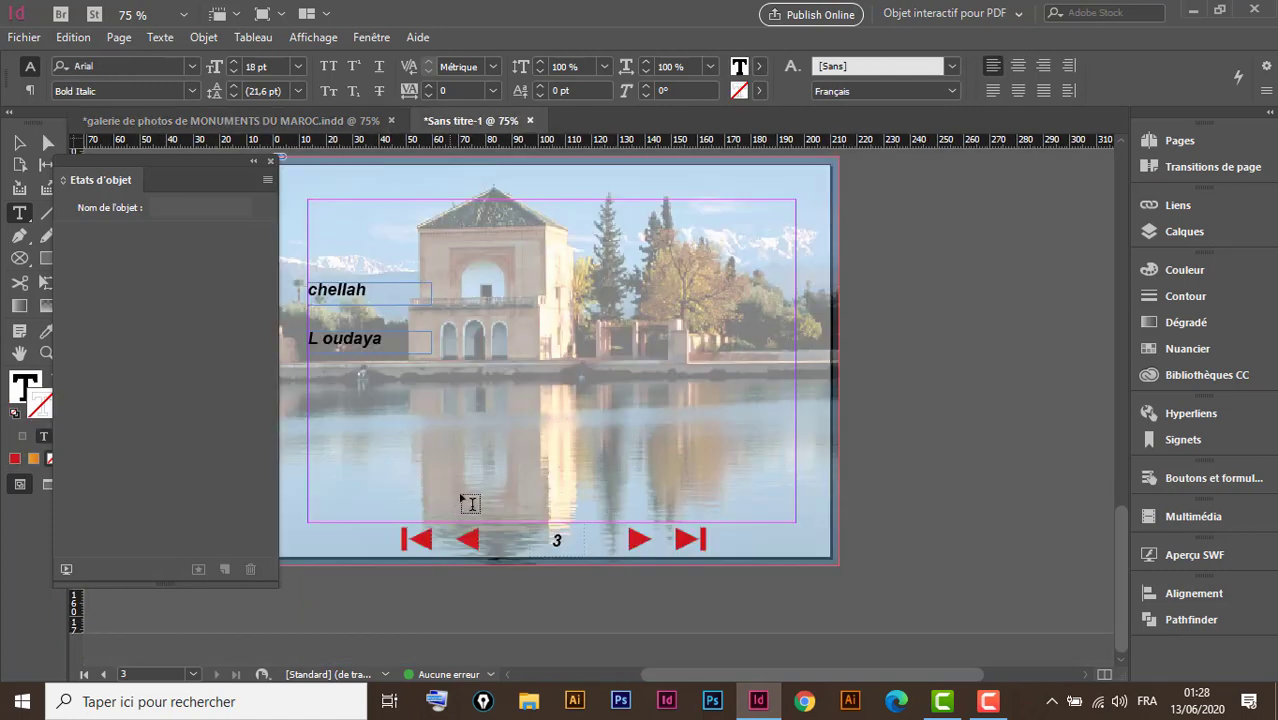
{"action": "left_click", "coordinate": [392, 357]}
{"action": "type", "text": "s"}
Duplicate the "L oudayas" text frame directly below itself and replace the copy's text with the copied word "Hassan"
{"action": "left_click", "coordinate": [19, 143]}
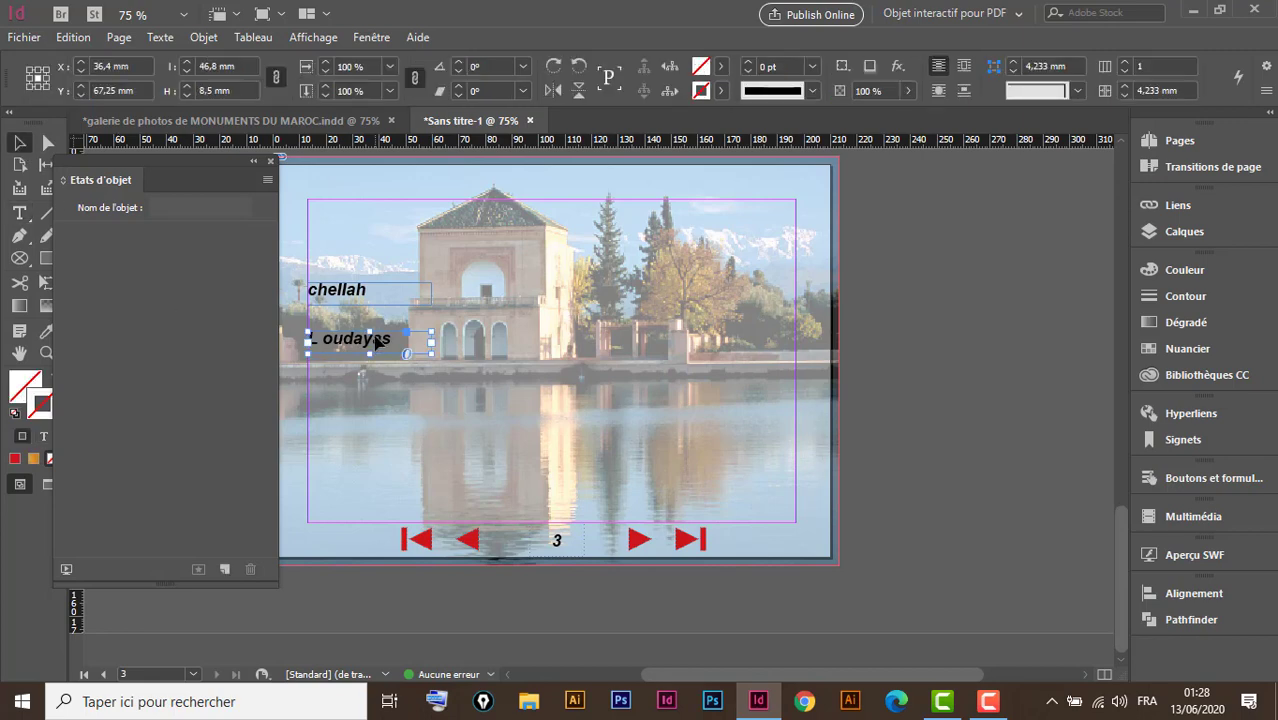
{"action": "left_click_drag", "start_coordinate": [378, 343], "coordinate": [376, 389]}
{"action": "double_click", "coordinate": [368, 392]}
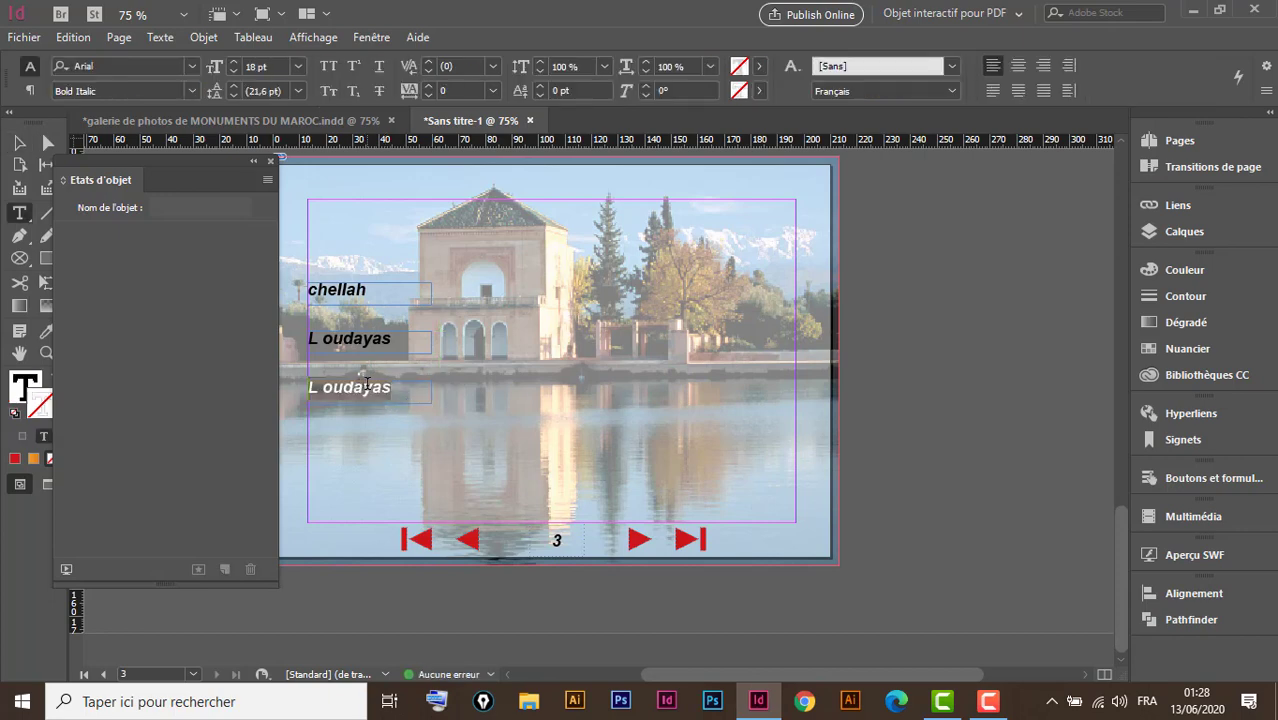
{"action": "type", "text": "Hassan"}
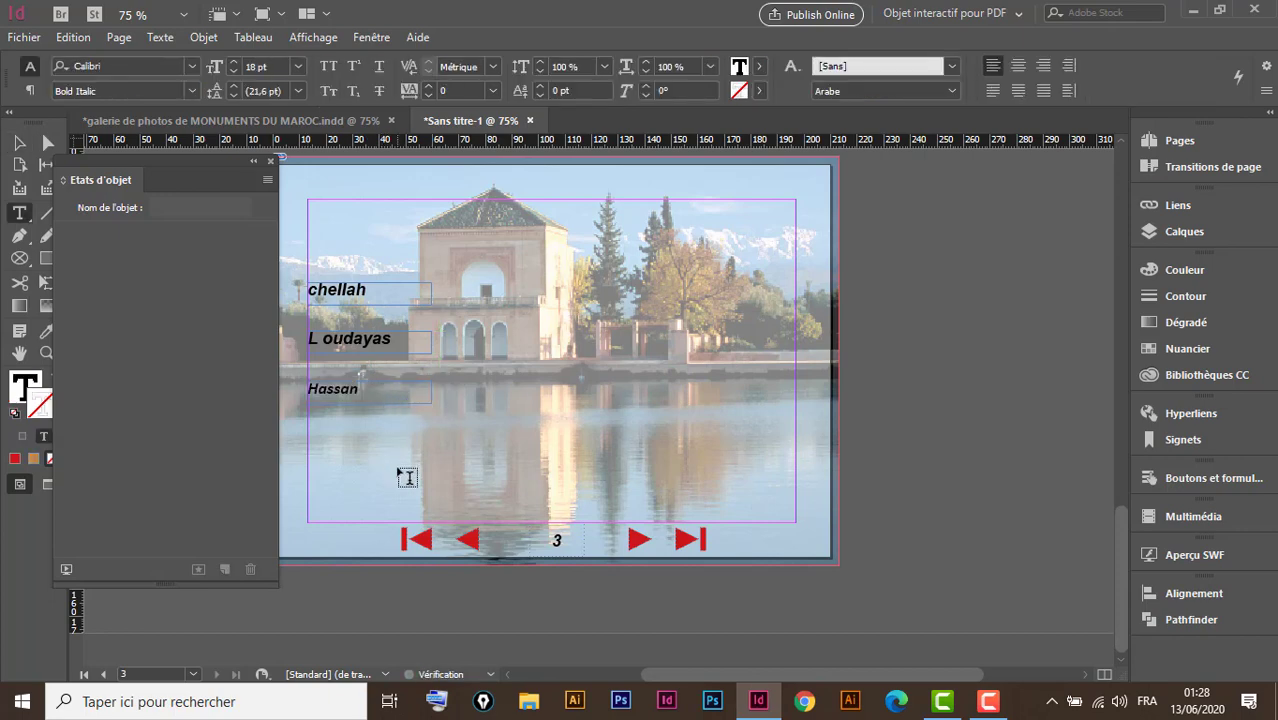
{"action": "left_click", "coordinate": [19, 143]}
{"action": "left_click", "coordinate": [611, 362]}
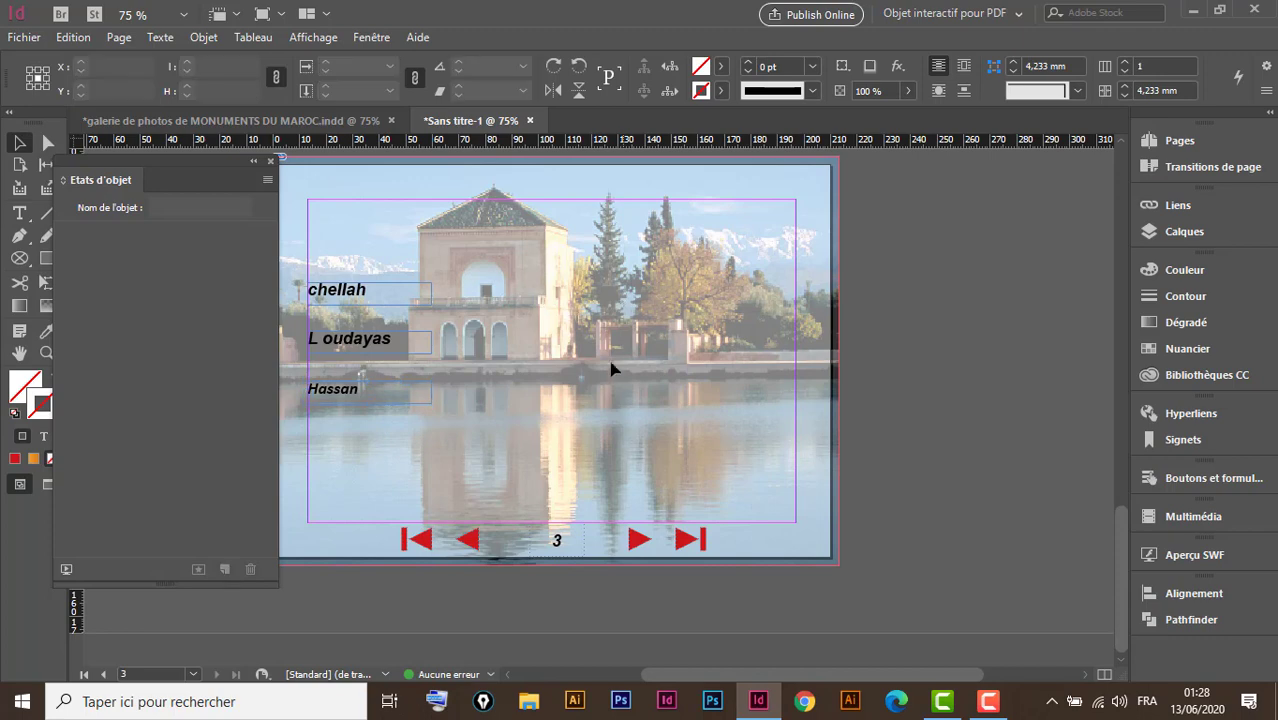
Copy the orange Rabat title banner from the gallery document and paste it in place on page 3 of Sans titre-1
{"action": "left_click", "coordinate": [353, 126]}
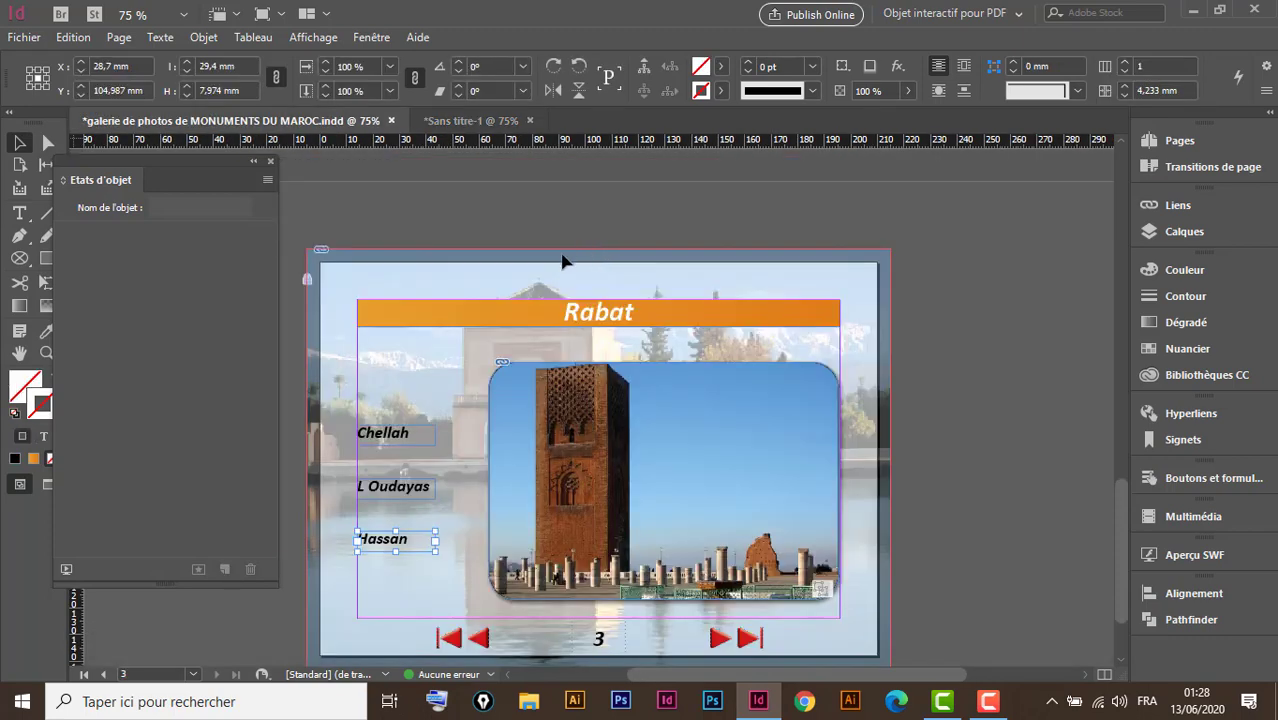
{"action": "left_click", "coordinate": [650, 318]}
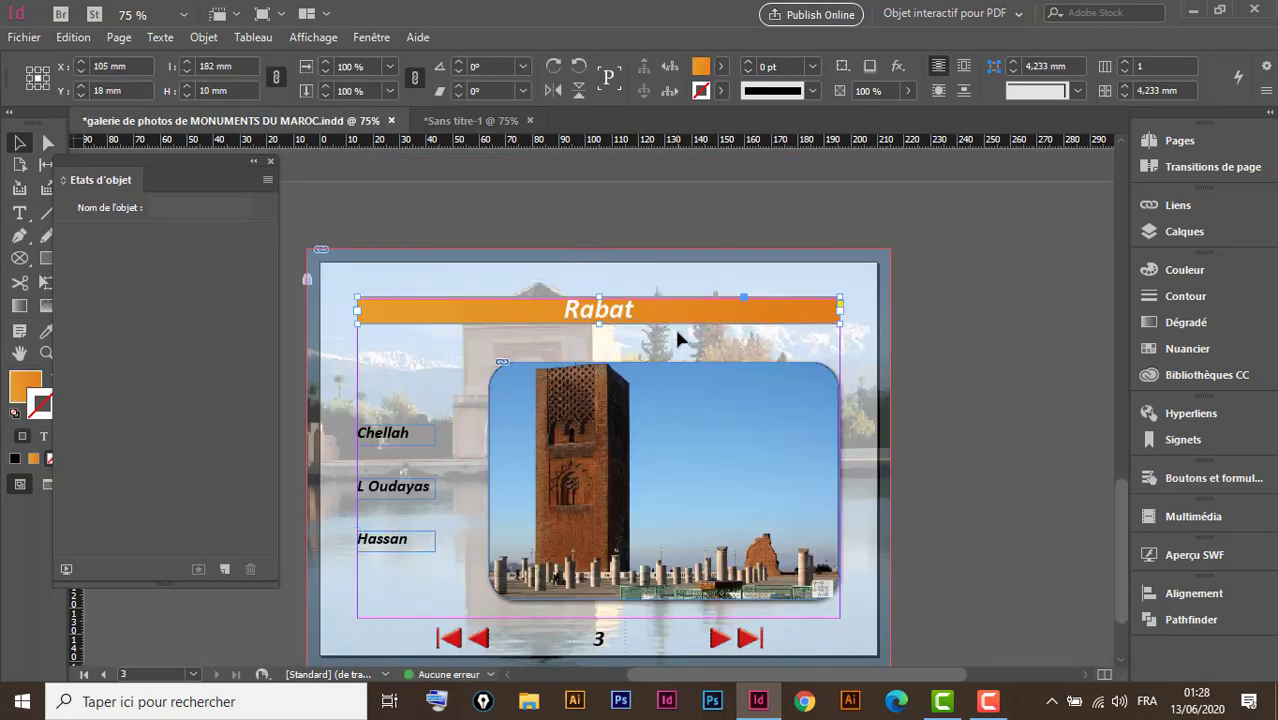
{"action": "left_click", "coordinate": [497, 125]}
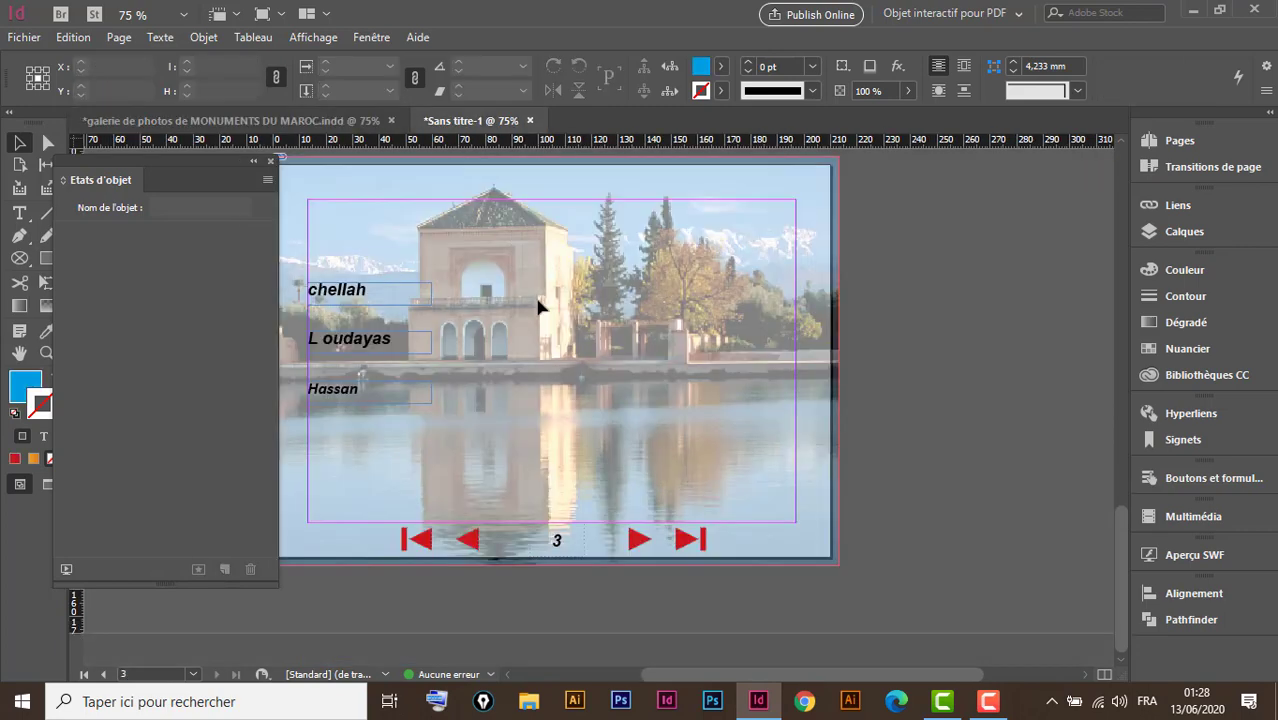
{"action": "key", "text": "ctrl+alt+shift+v"}
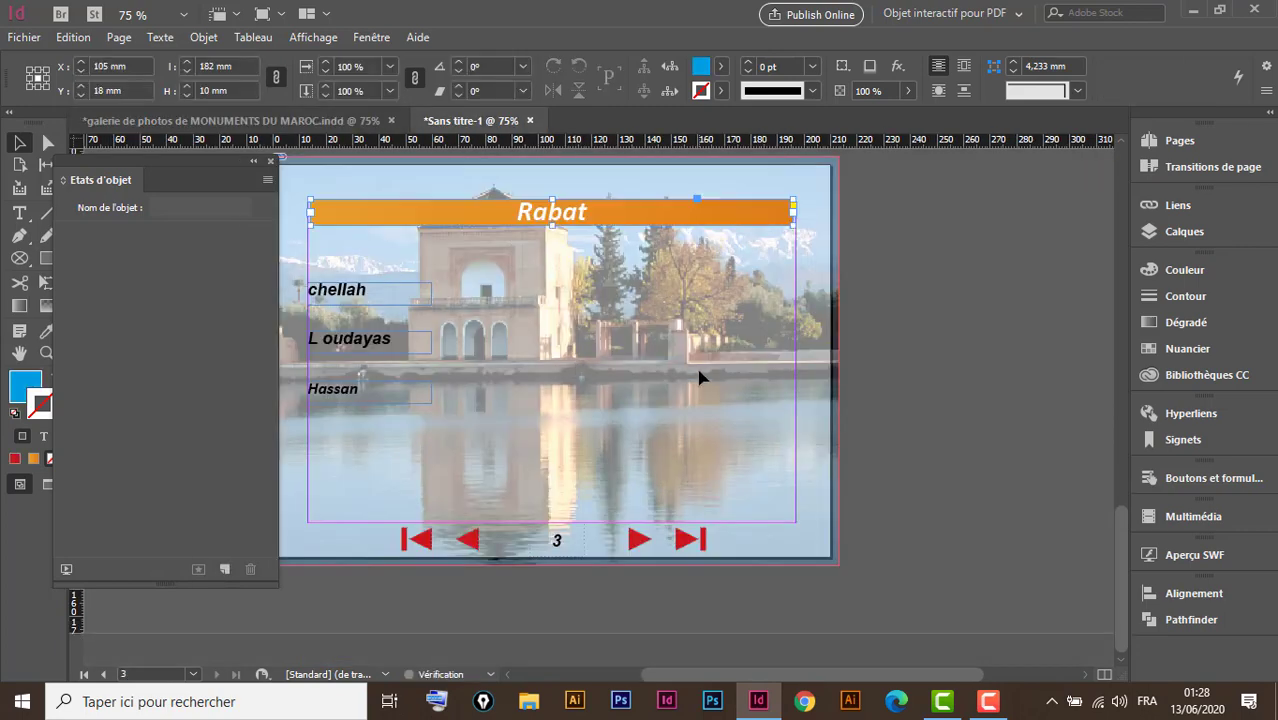
{"action": "left_click", "coordinate": [596, 477]}
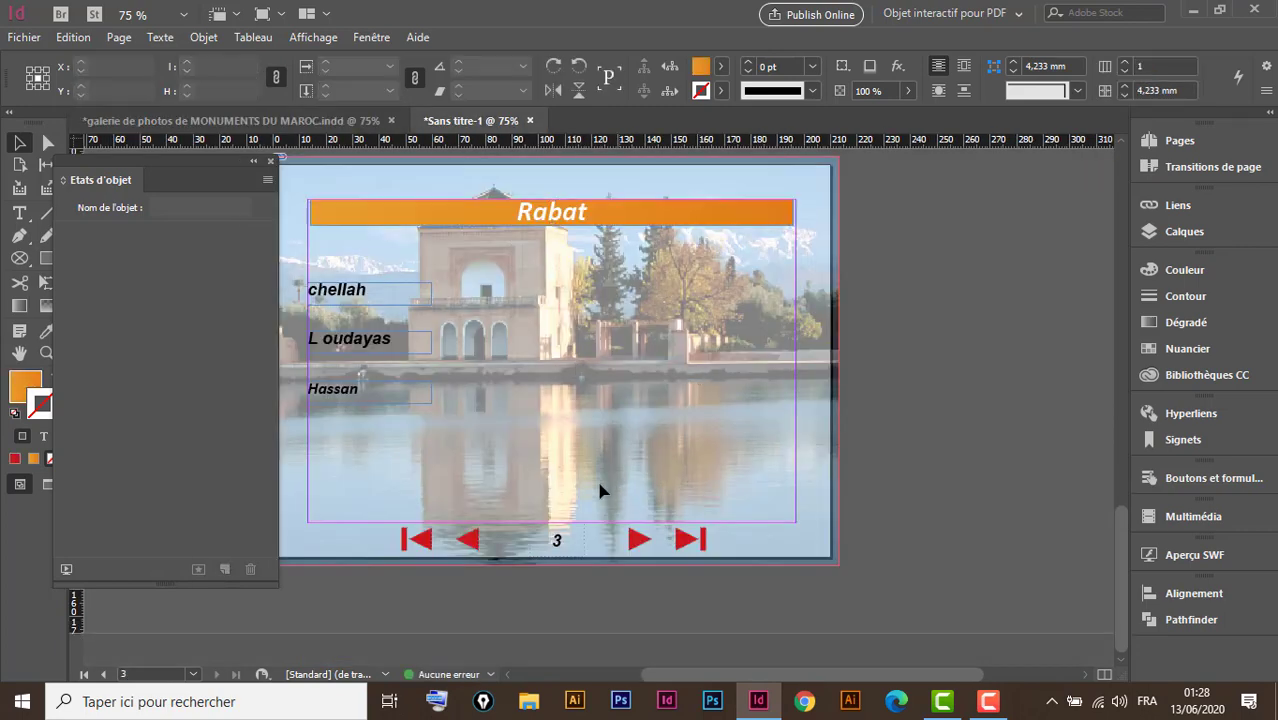
Import Chellah Rabat, Kasbah des Oudayas and Tour Hassan from the rabat folder, placing them as a column about 71.6 by 136 mm
{"action": "key", "text": "ctrl+d"}
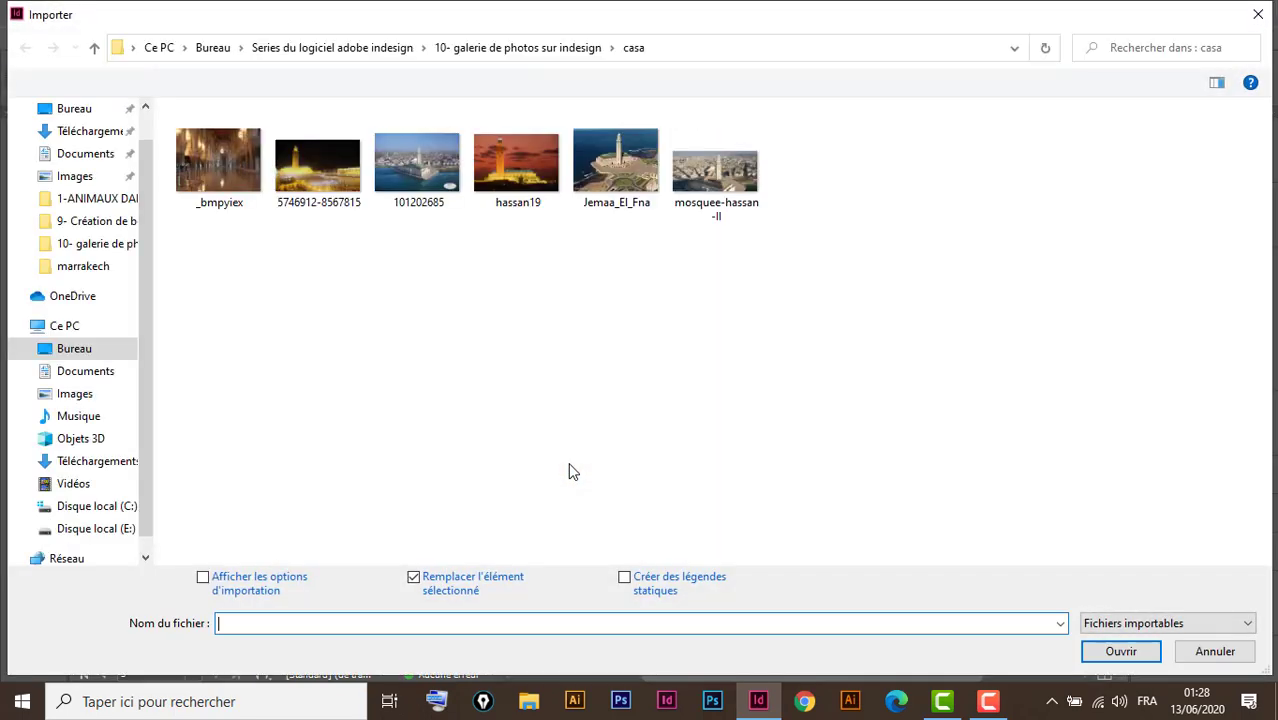
{"action": "left_click", "coordinate": [94, 47]}
{"action": "double_click", "coordinate": [265, 177]}
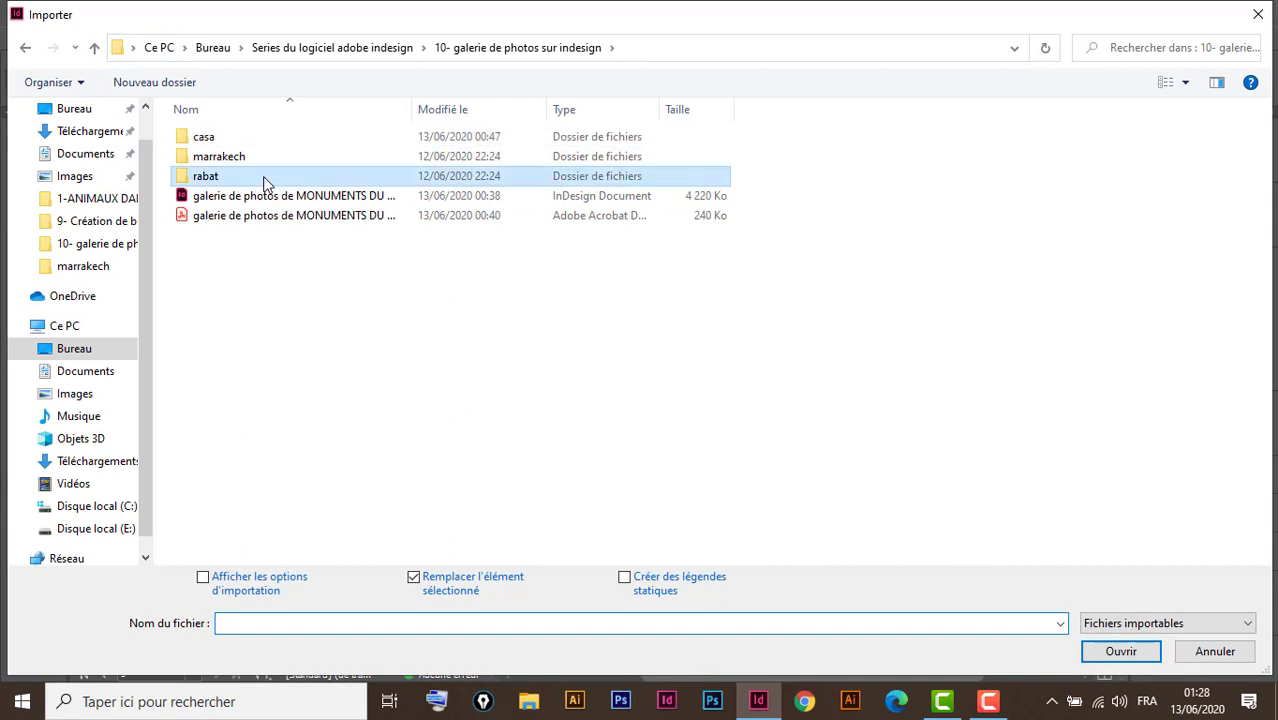
{"action": "left_click_drag", "start_coordinate": [225, 272], "coordinate": [466, 104]}
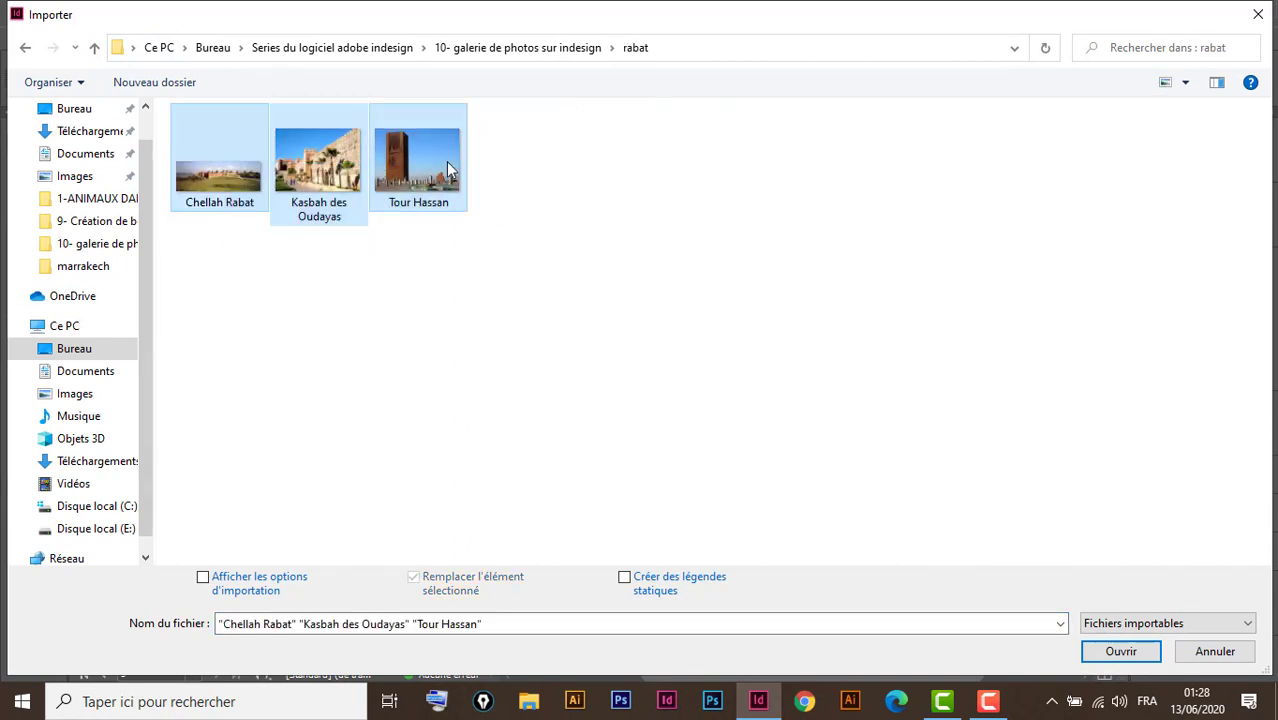
{"action": "left_click", "coordinate": [1133, 654]}
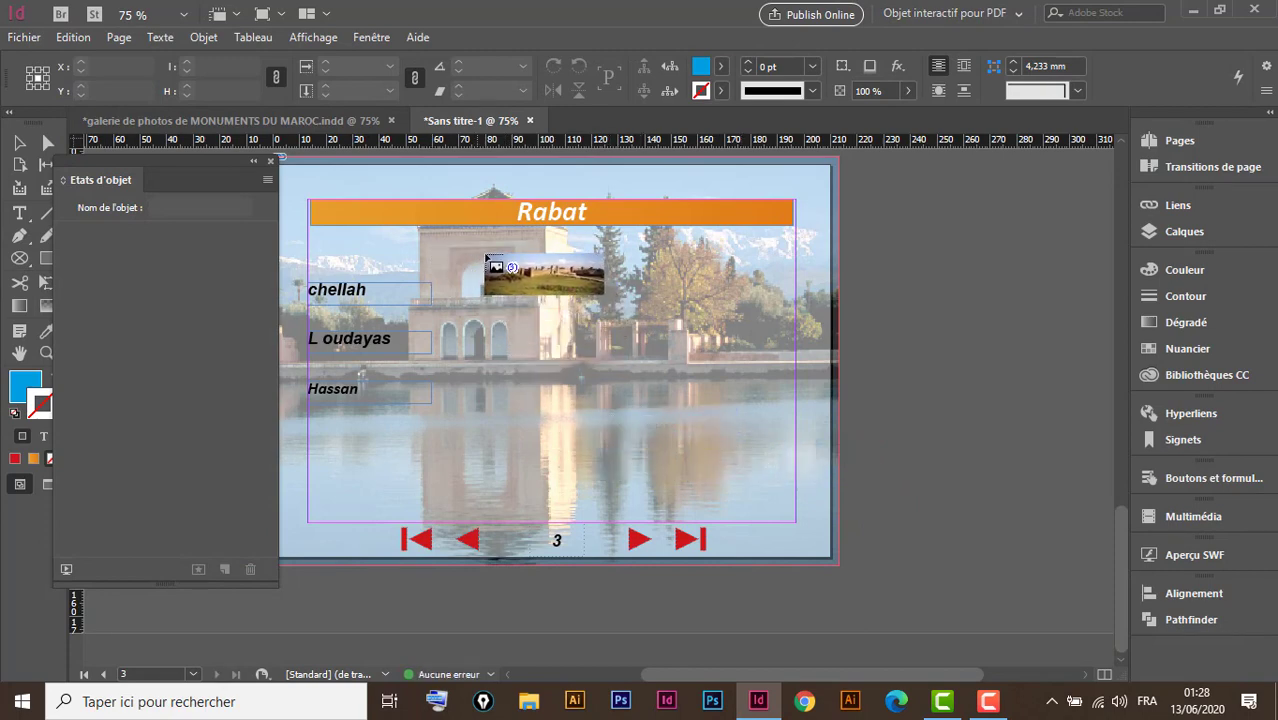
{"action": "left_click_drag", "start_coordinate": [480, 252], "coordinate": [667, 612]}
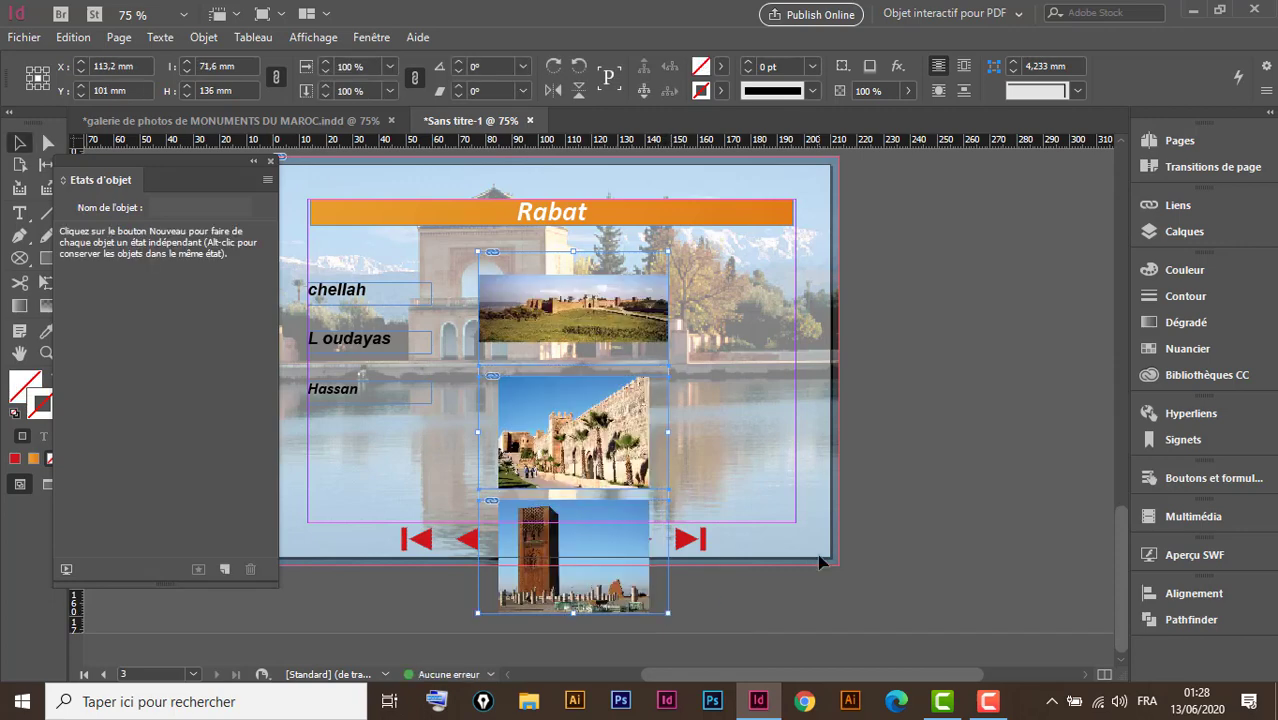
Fill the three photo frames proportionally and stack them by aligning their horizontal and vertical centres
{"action": "key", "text": "ctrl+alt+shift+c"}
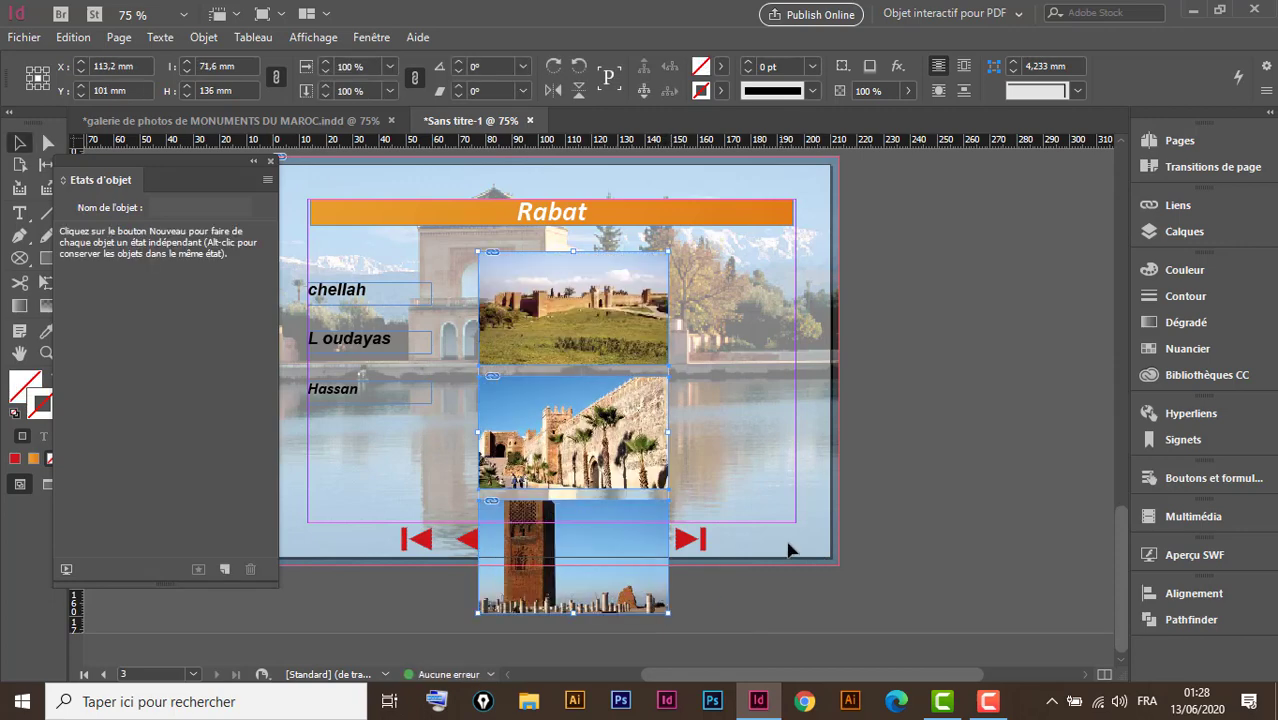
{"action": "left_click", "coordinate": [1188, 594]}
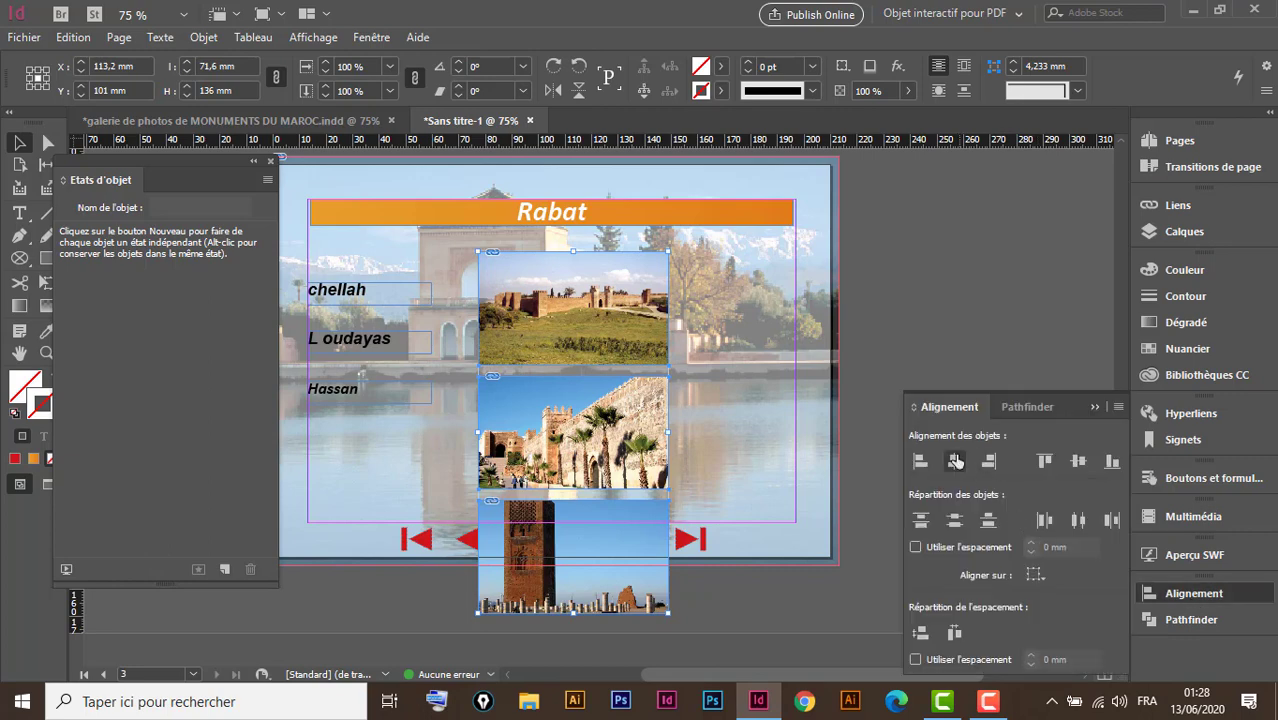
{"action": "left_click", "coordinate": [956, 466]}
{"action": "left_click", "coordinate": [1078, 461]}
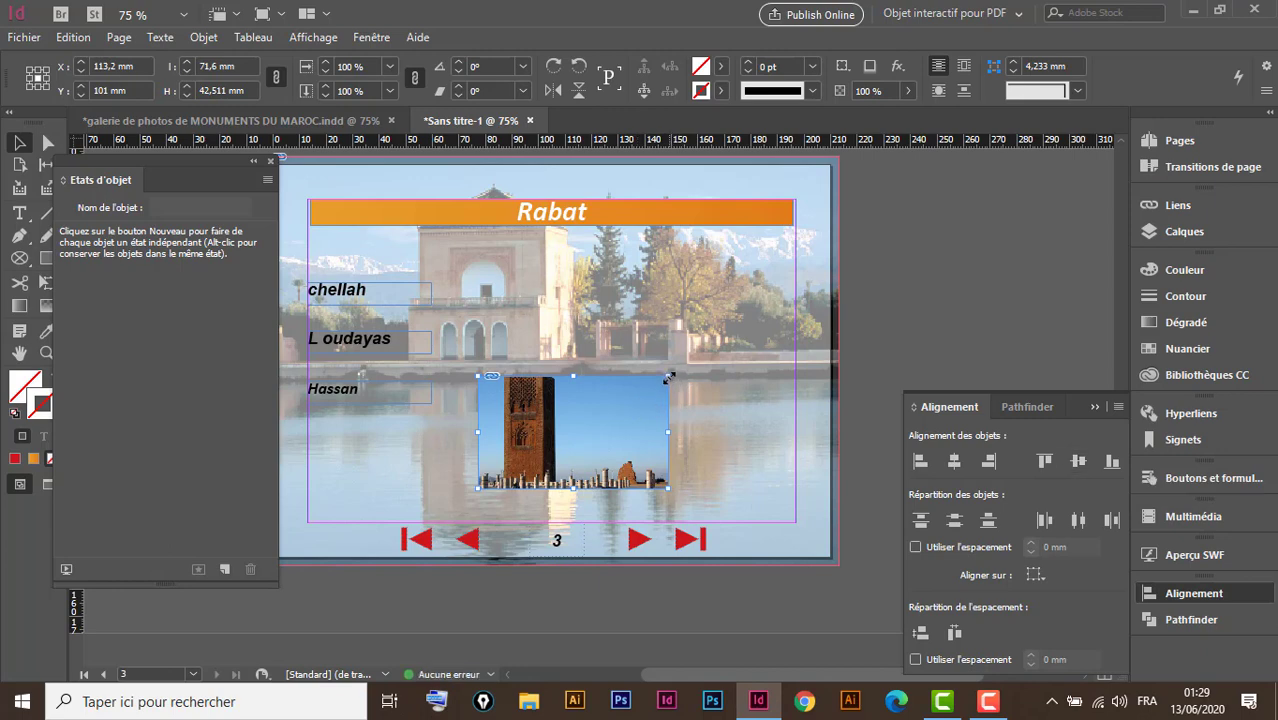
Enlarge the stacked photo frames to 129 by 91 mm beside the labels and fill them proportionally with their images
{"action": "left_click_drag", "start_coordinate": [668, 378], "coordinate": [786, 262]}
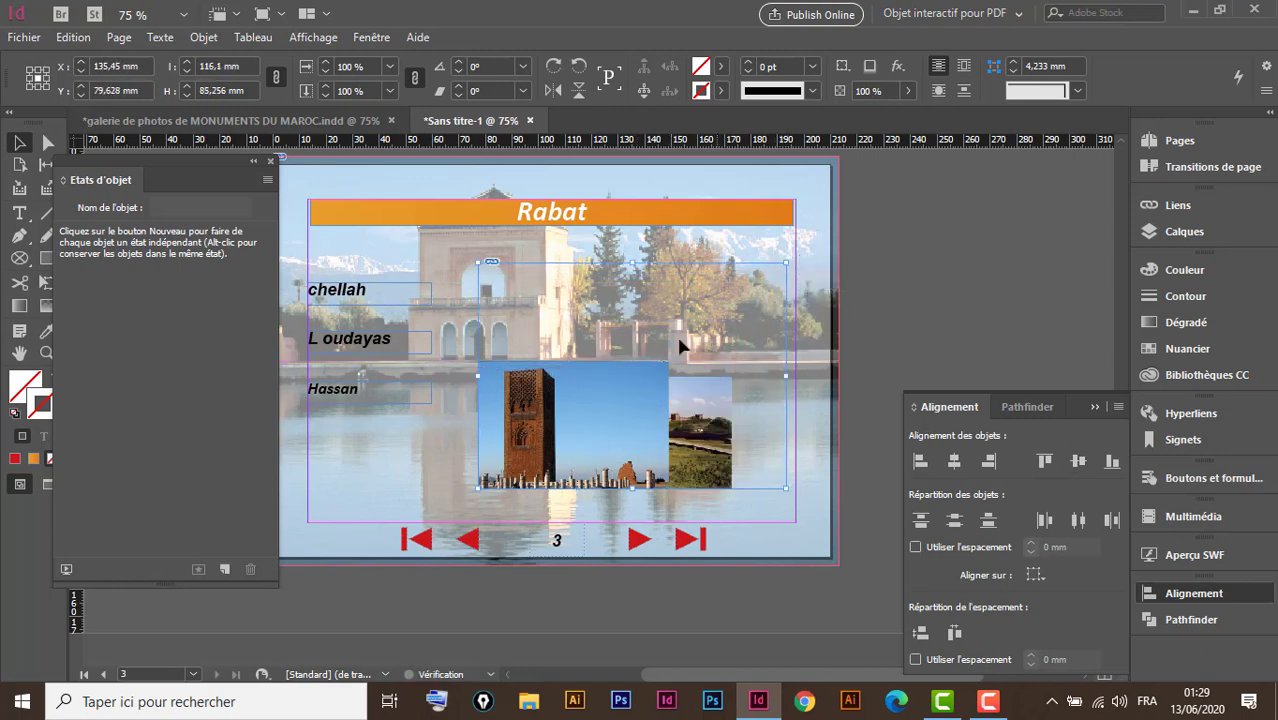
{"action": "left_click_drag", "start_coordinate": [478, 492], "coordinate": [453, 498]}
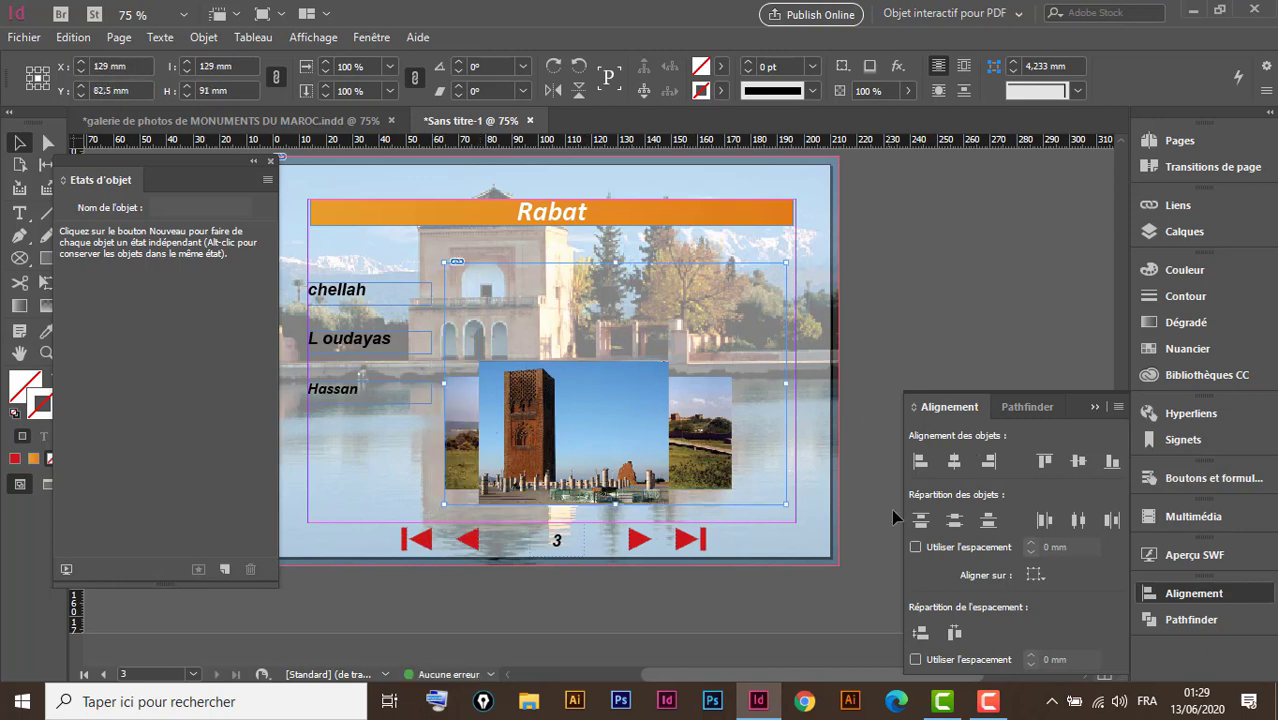
{"action": "key", "text": "ctrl+alt+shift+c"}
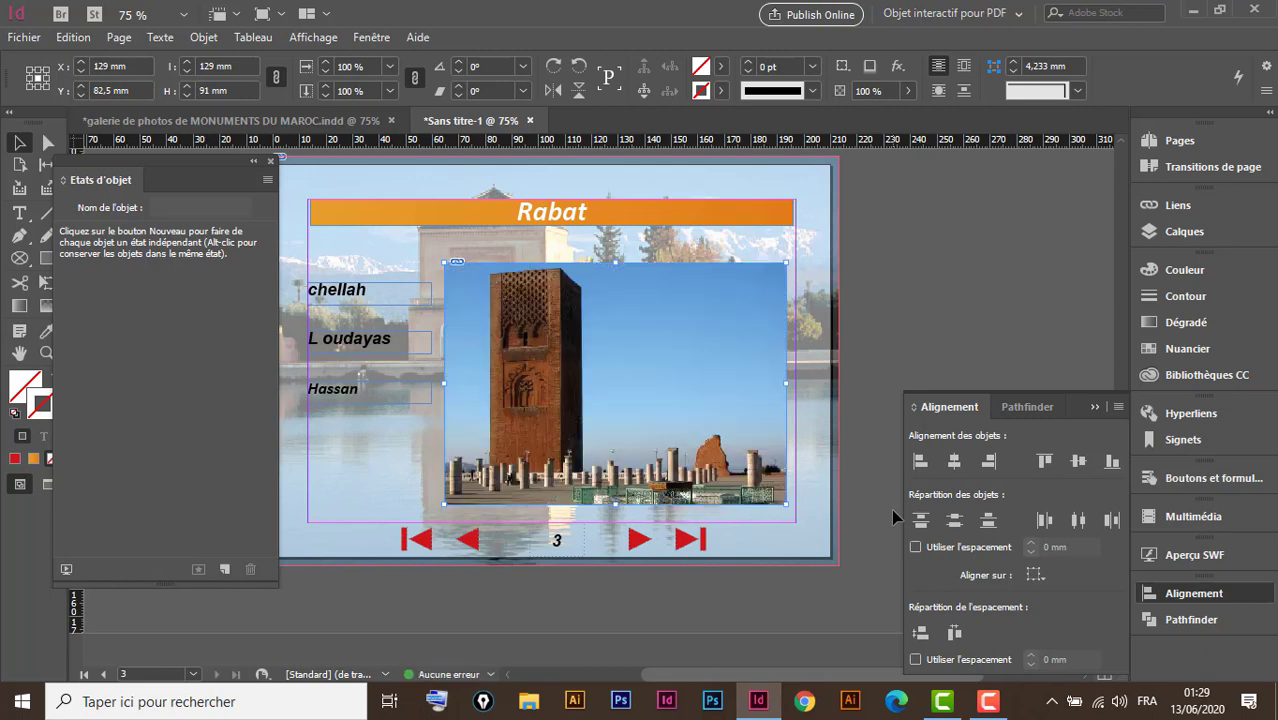
Give the stacked photos a drop shadow with a 1 mm distance and rounded corners, using the gallery document's photo as reference
{"action": "left_click", "coordinate": [333, 127]}
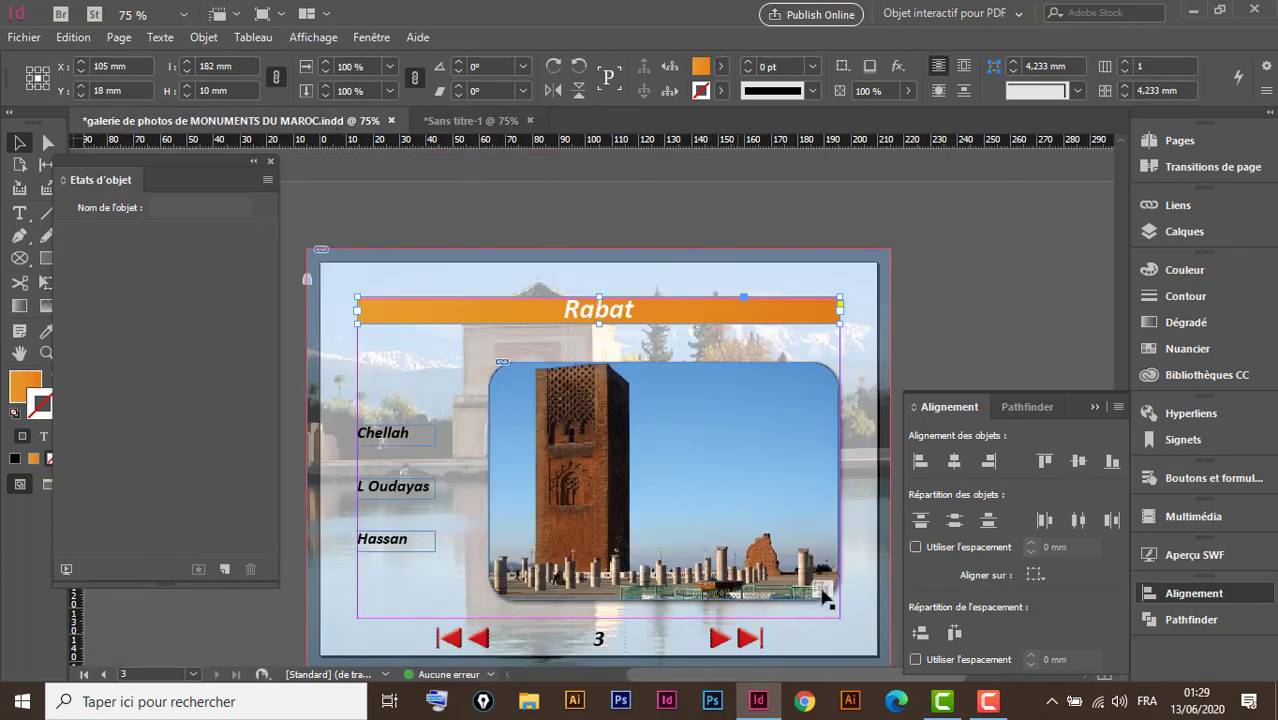
{"action": "left_click", "coordinate": [460, 120]}
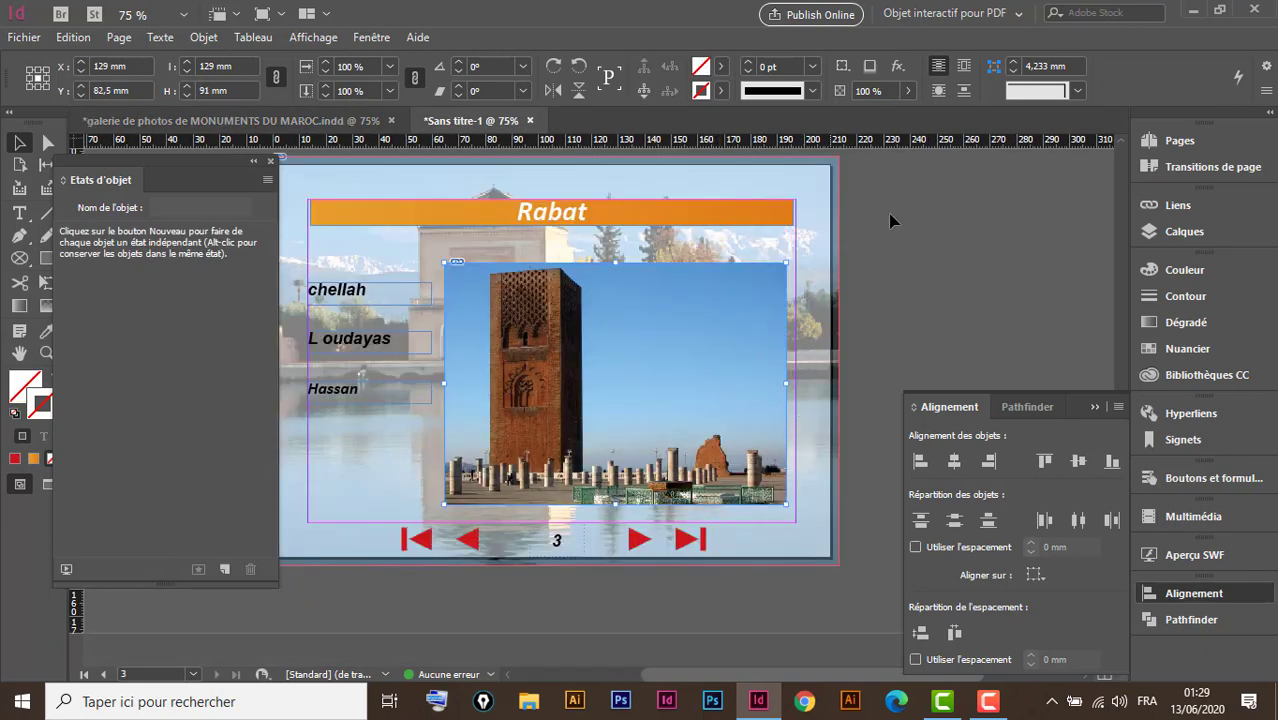
{"action": "left_click", "coordinate": [870, 67]}
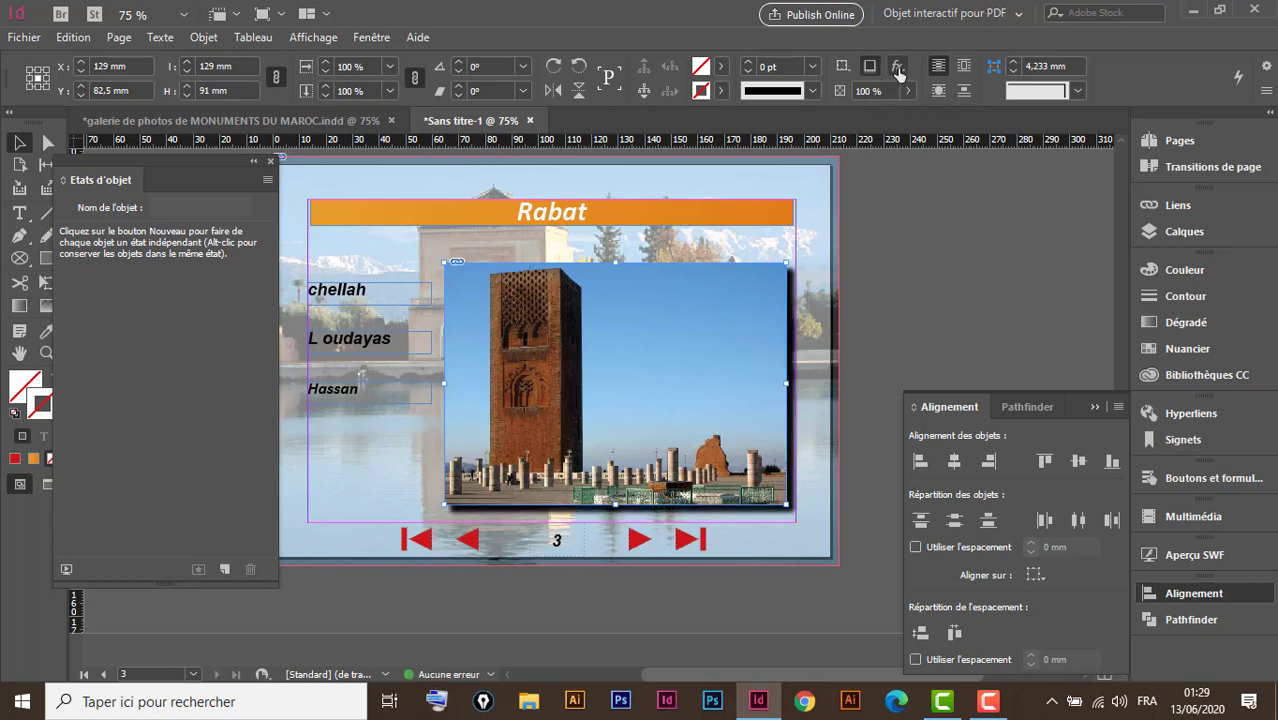
{"action": "left_click", "coordinate": [897, 66]}
{"action": "left_click", "coordinate": [960, 95]}
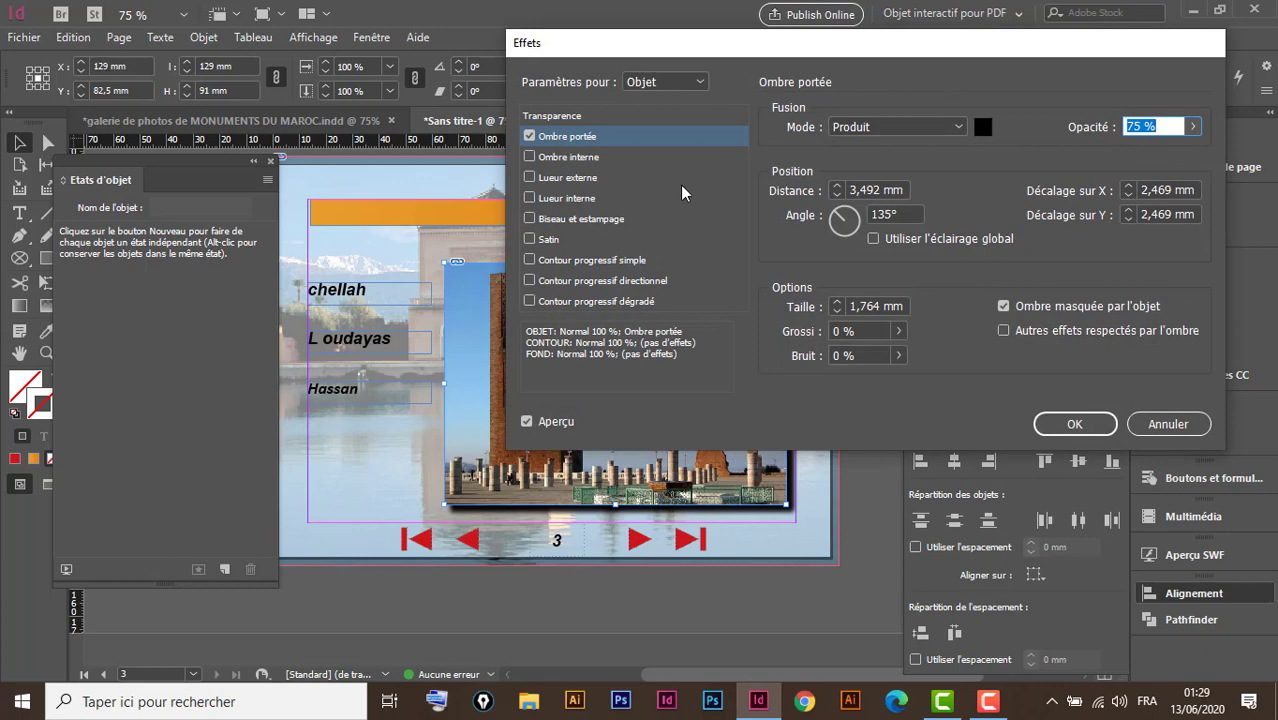
{"action": "left_click", "coordinate": [838, 194]}
{"action": "left_click", "coordinate": [838, 194]}
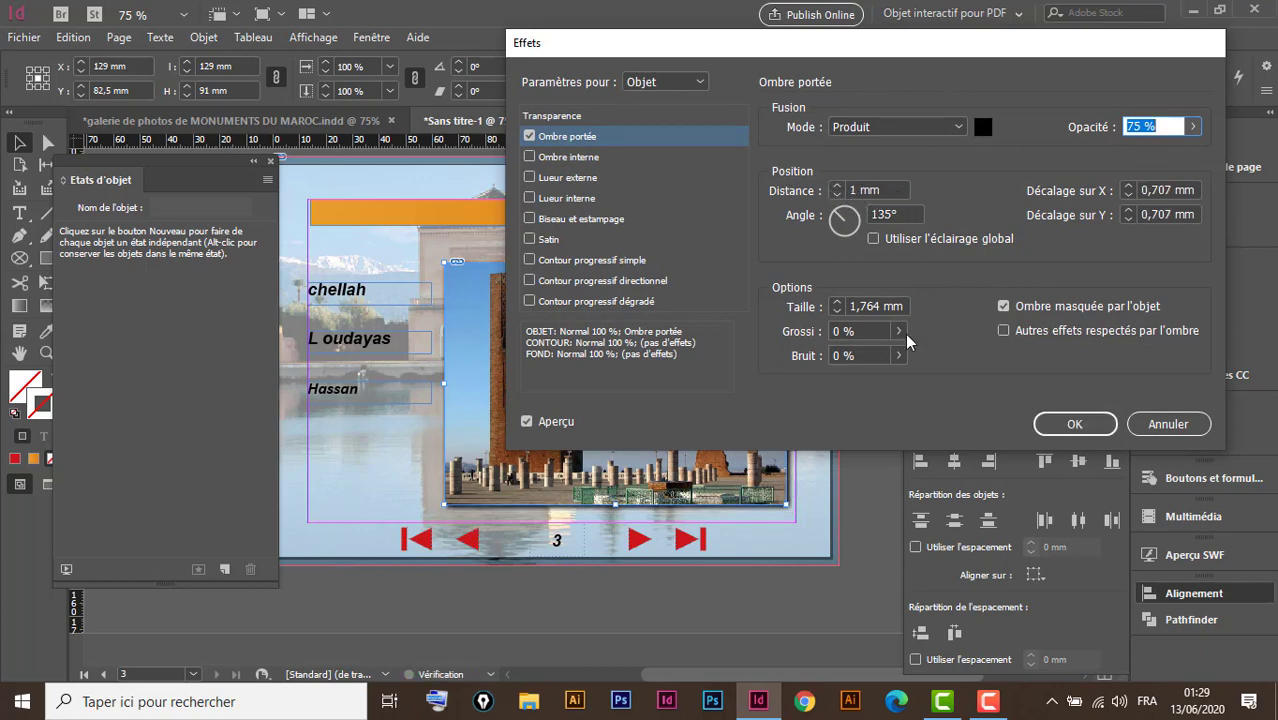
{"action": "left_click", "coordinate": [1068, 424]}
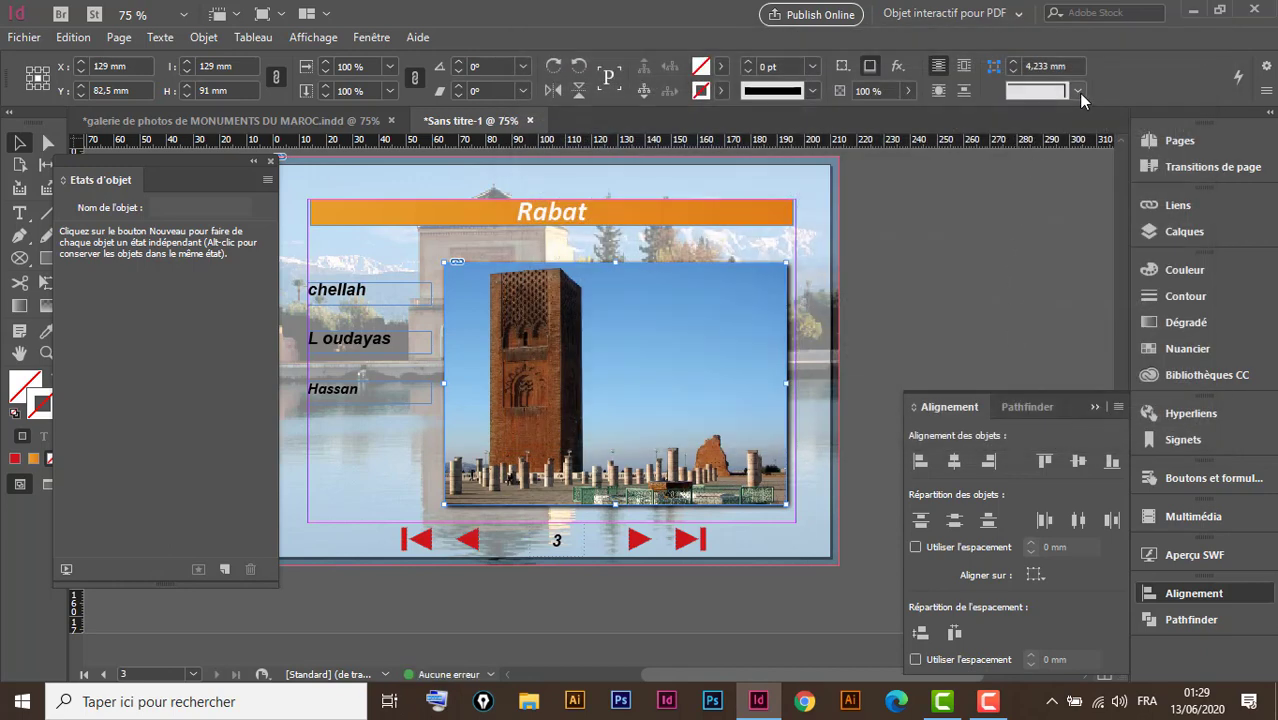
{"action": "left_click", "coordinate": [1078, 91]}
{"action": "left_click", "coordinate": [1048, 210]}
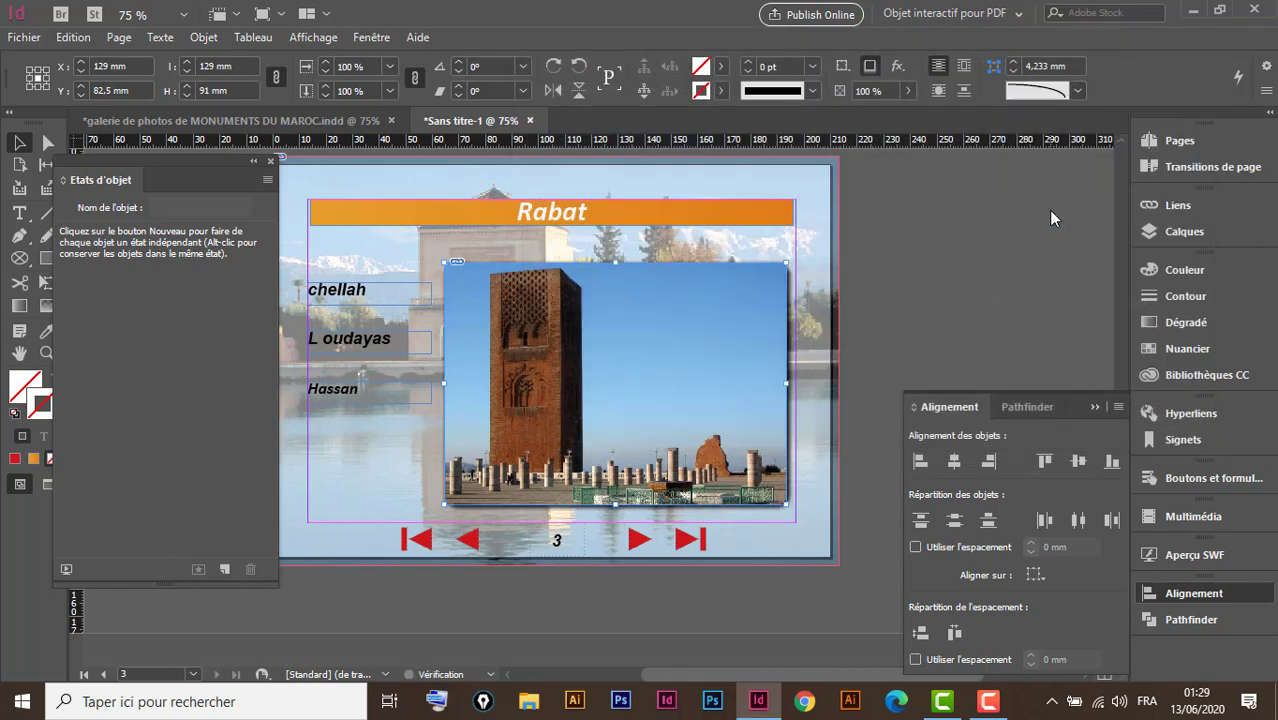
Set the stacked photos' corner radius to 7 mm and move the three text labels down to the photo's vertical centre
{"action": "left_click", "coordinate": [1014, 66]}
{"action": "left_click", "coordinate": [1014, 66]}
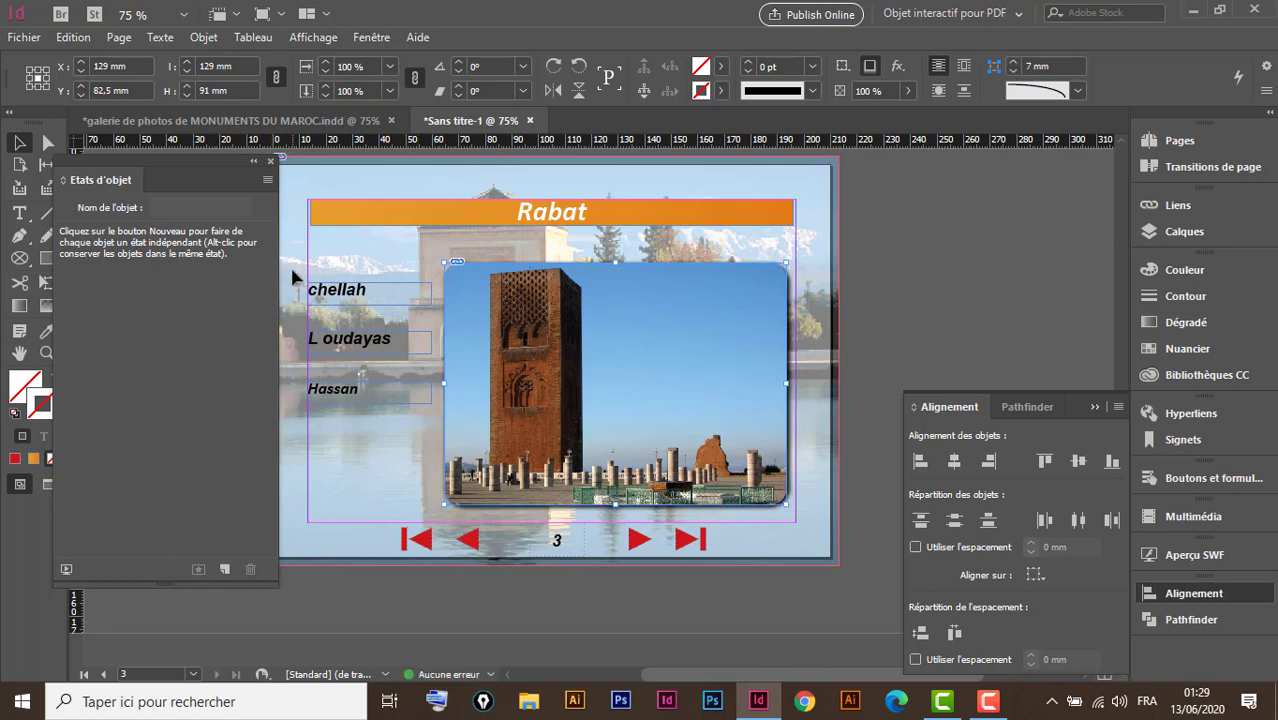
{"action": "left_click_drag", "start_coordinate": [292, 272], "coordinate": [391, 442]}
{"action": "left_click_drag", "start_coordinate": [384, 302], "coordinate": [375, 372]}
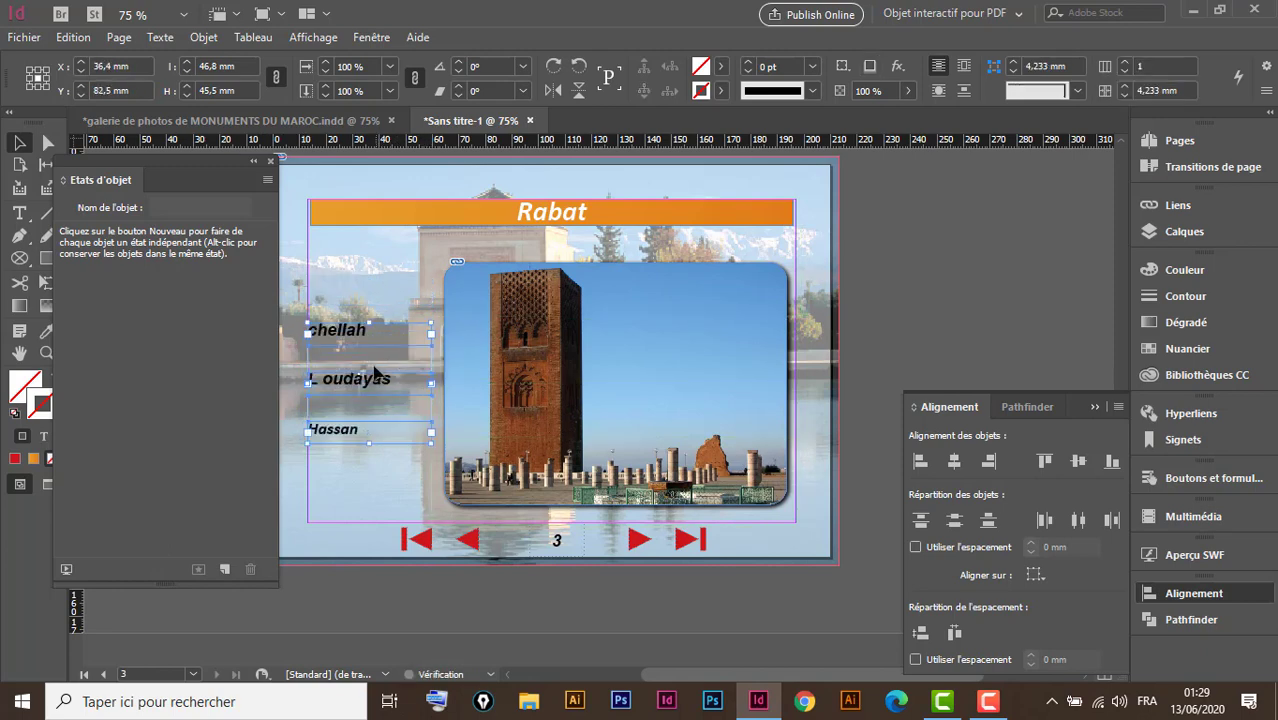
Convert the stacked Rabat photos into a multi-state object and name it rabat
{"action": "left_click", "coordinate": [614, 336]}
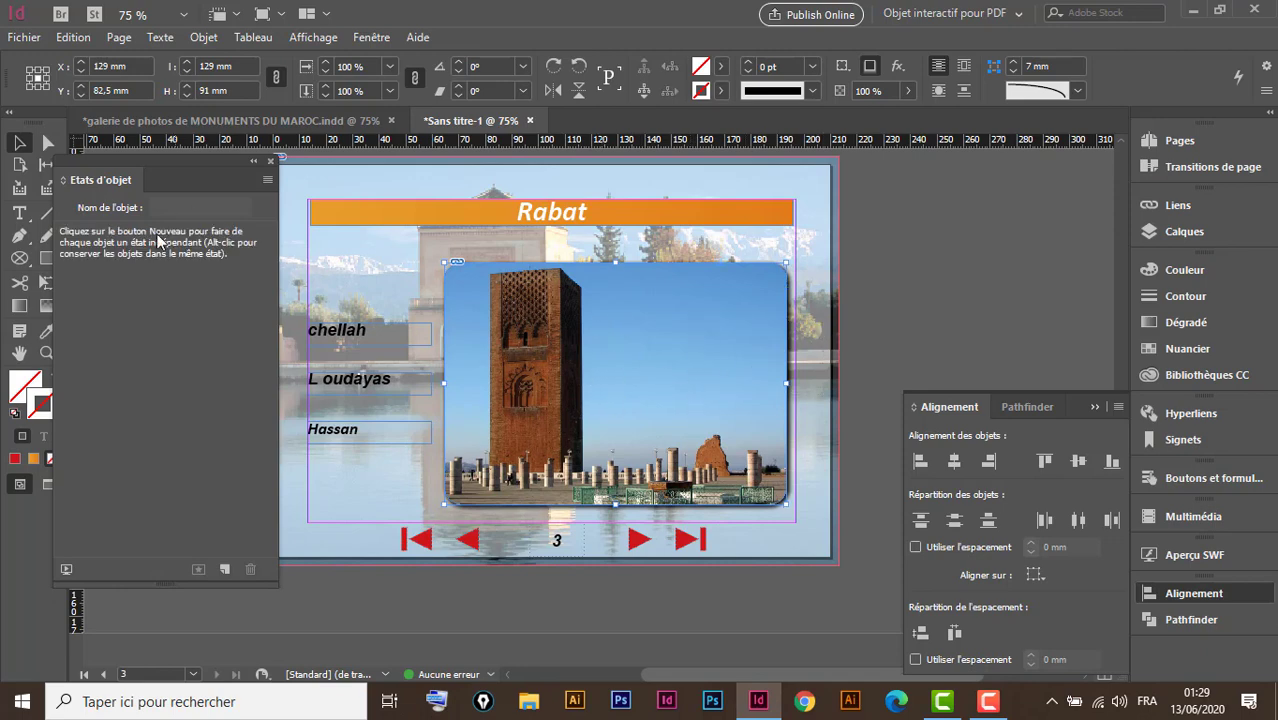
{"action": "left_click", "coordinate": [227, 567]}
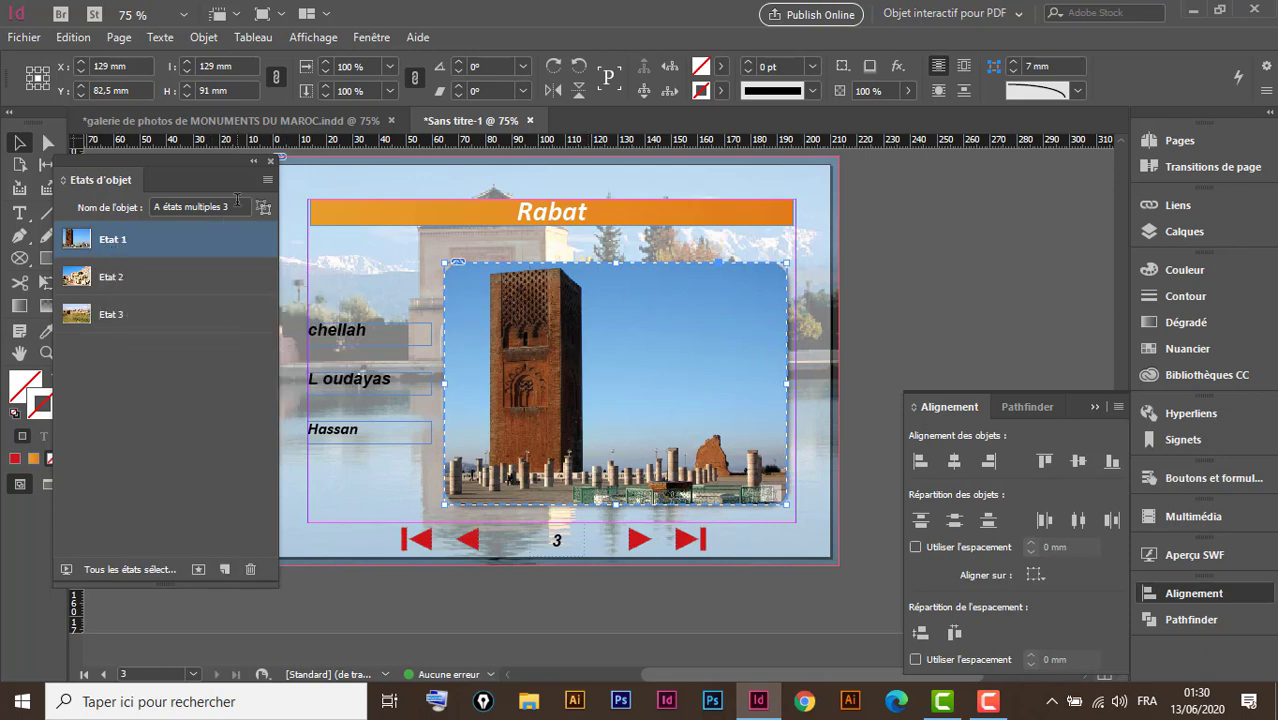
{"action": "left_click_drag", "start_coordinate": [229, 204], "coordinate": [125, 205]}
{"action": "type", "text": "rabat"}
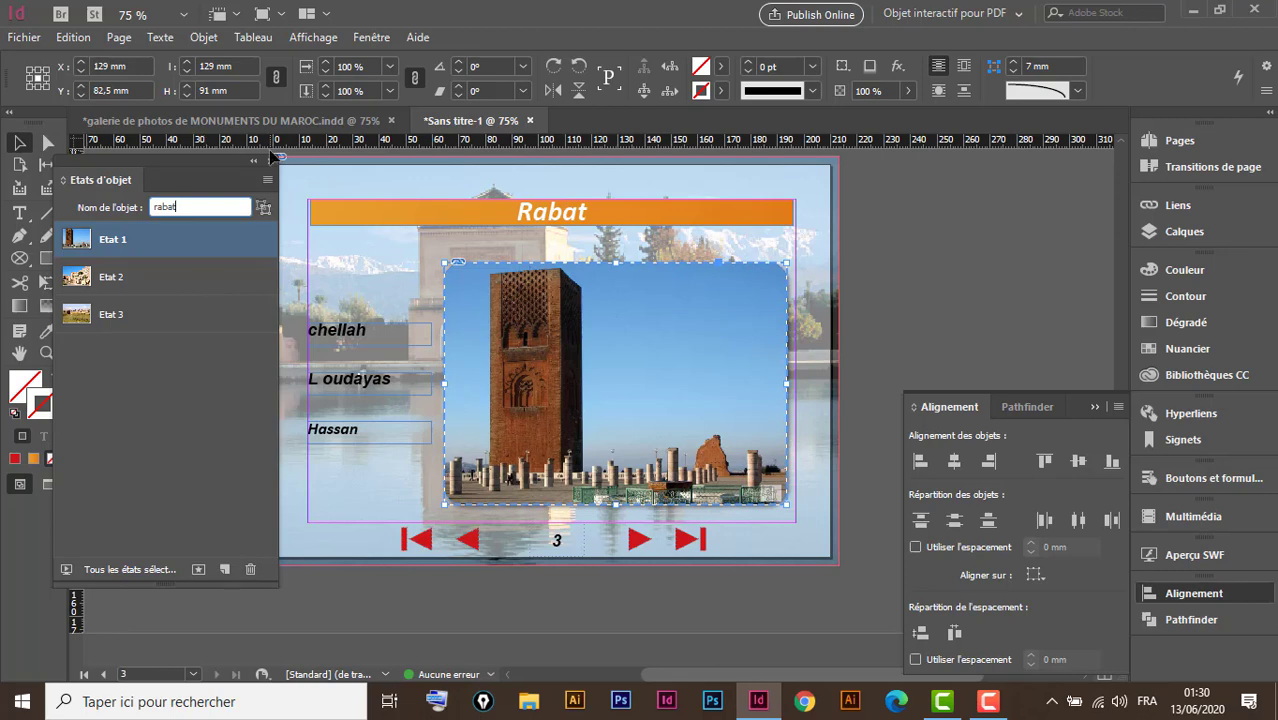
{"action": "key", "text": "Return"}
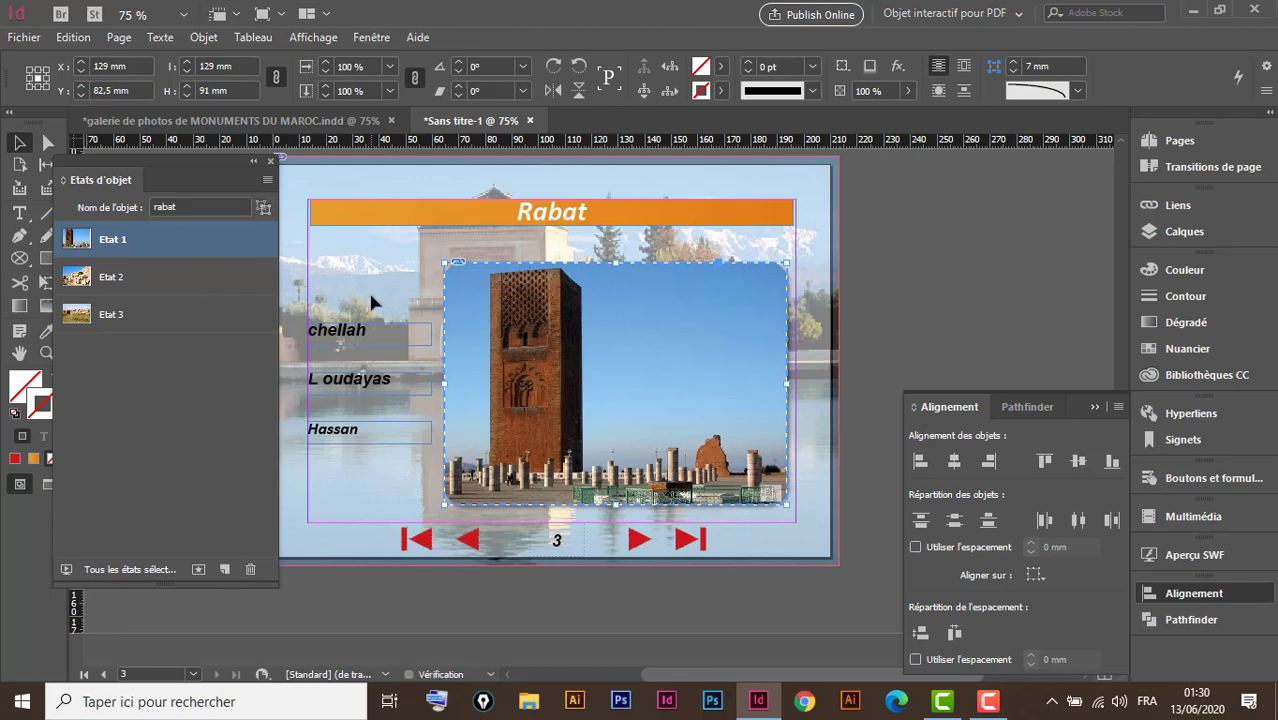
Turn the chellah label into a button that goes to state Etat 3 of the rabat object
{"action": "left_click", "coordinate": [362, 336]}
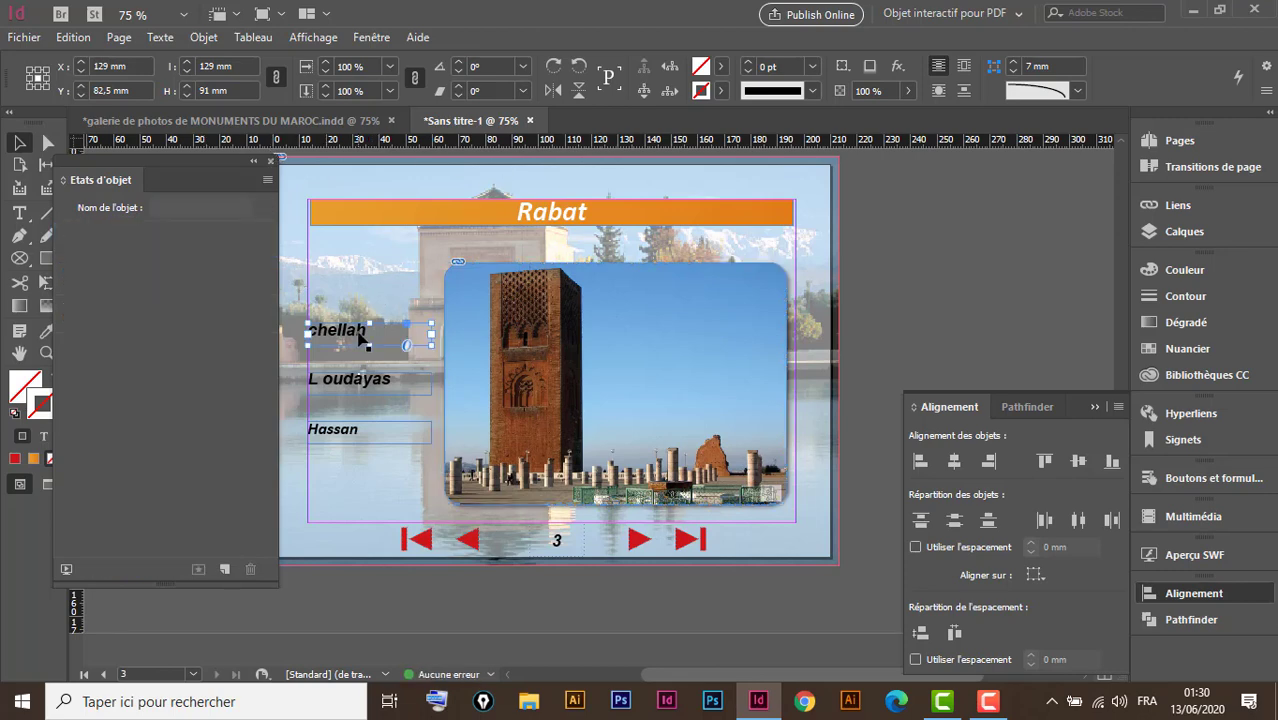
{"action": "left_click", "coordinate": [1189, 476]}
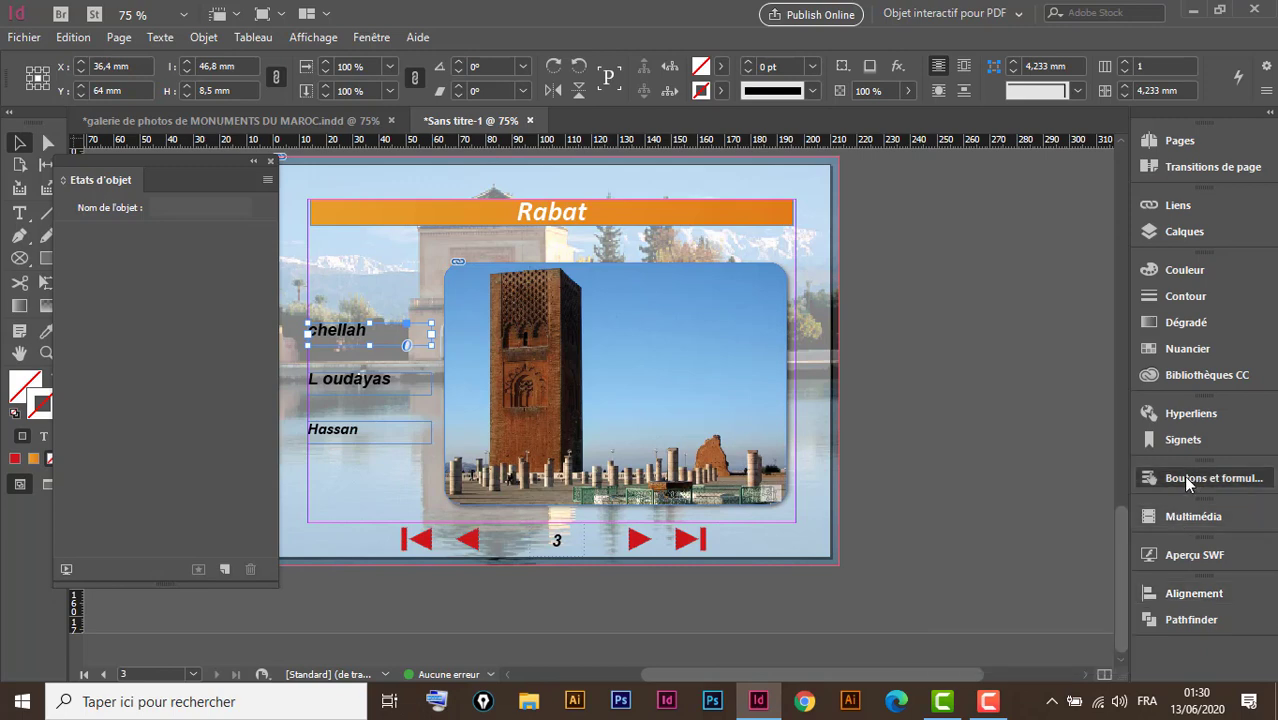
{"action": "left_click", "coordinate": [1036, 360]}
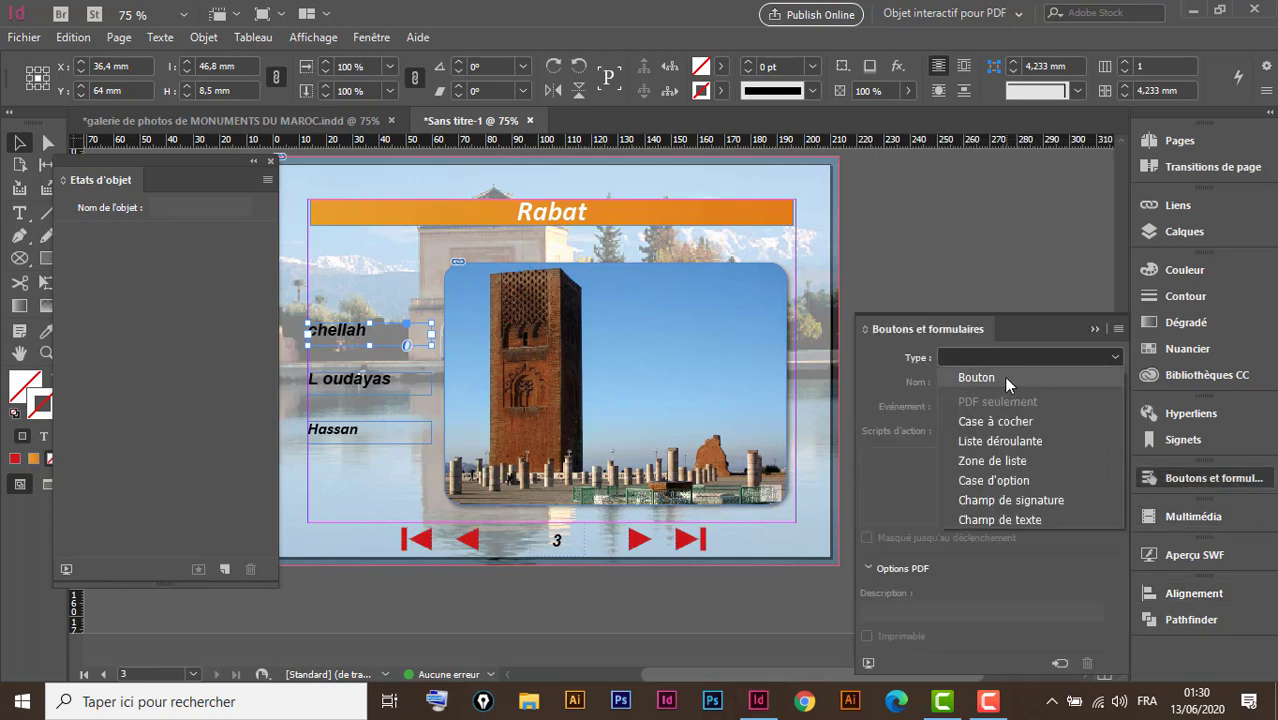
{"action": "left_click", "coordinate": [1003, 376]}
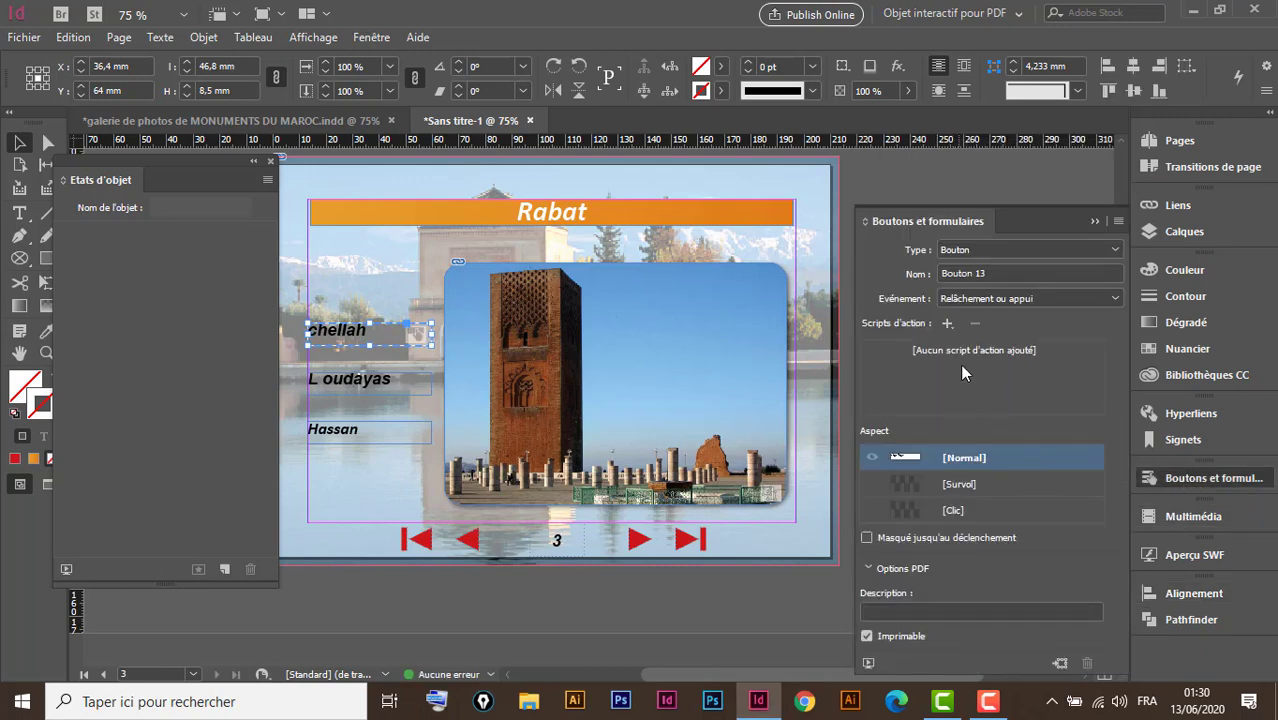
{"action": "left_click", "coordinate": [947, 324]}
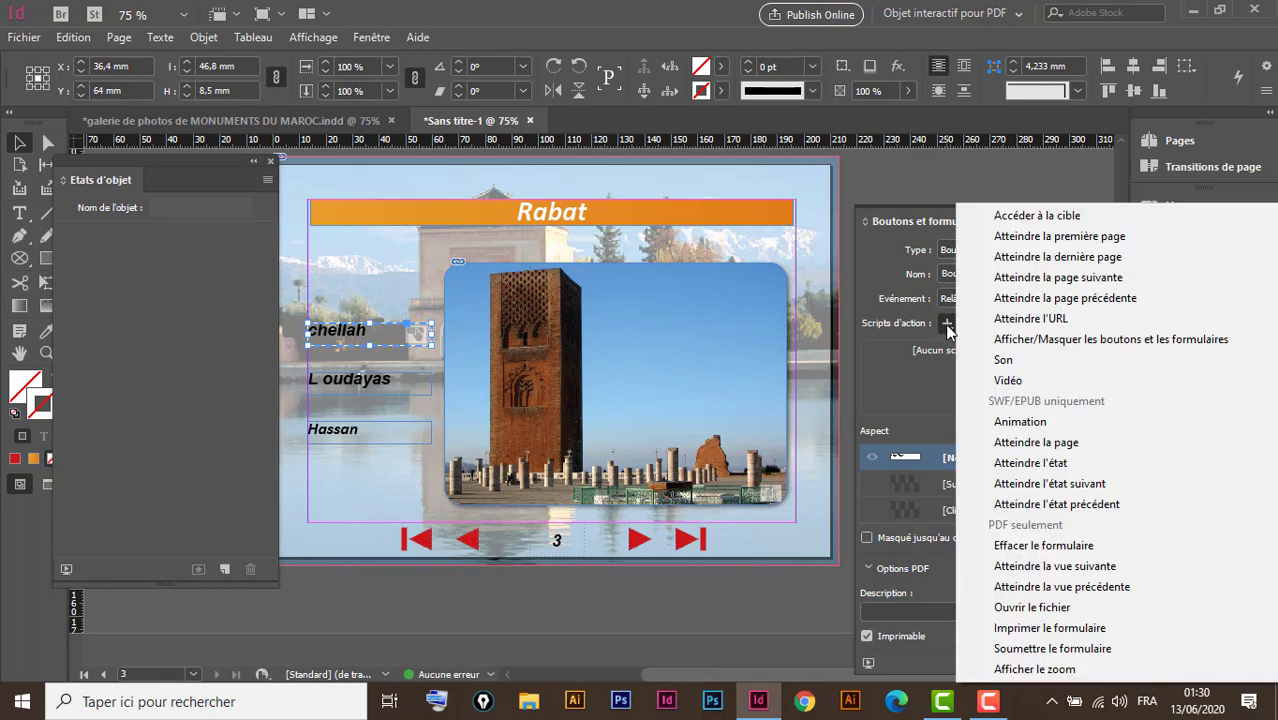
{"action": "left_click", "coordinate": [1057, 465]}
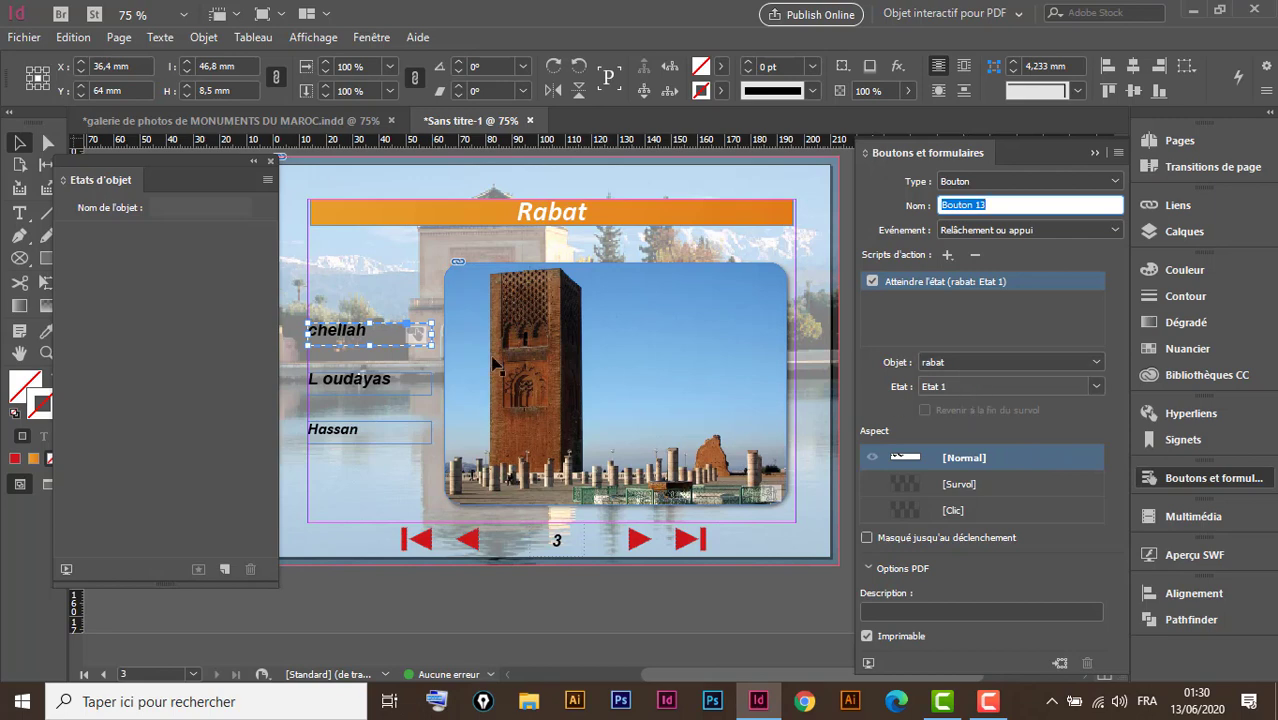
{"action": "left_click", "coordinate": [958, 387]}
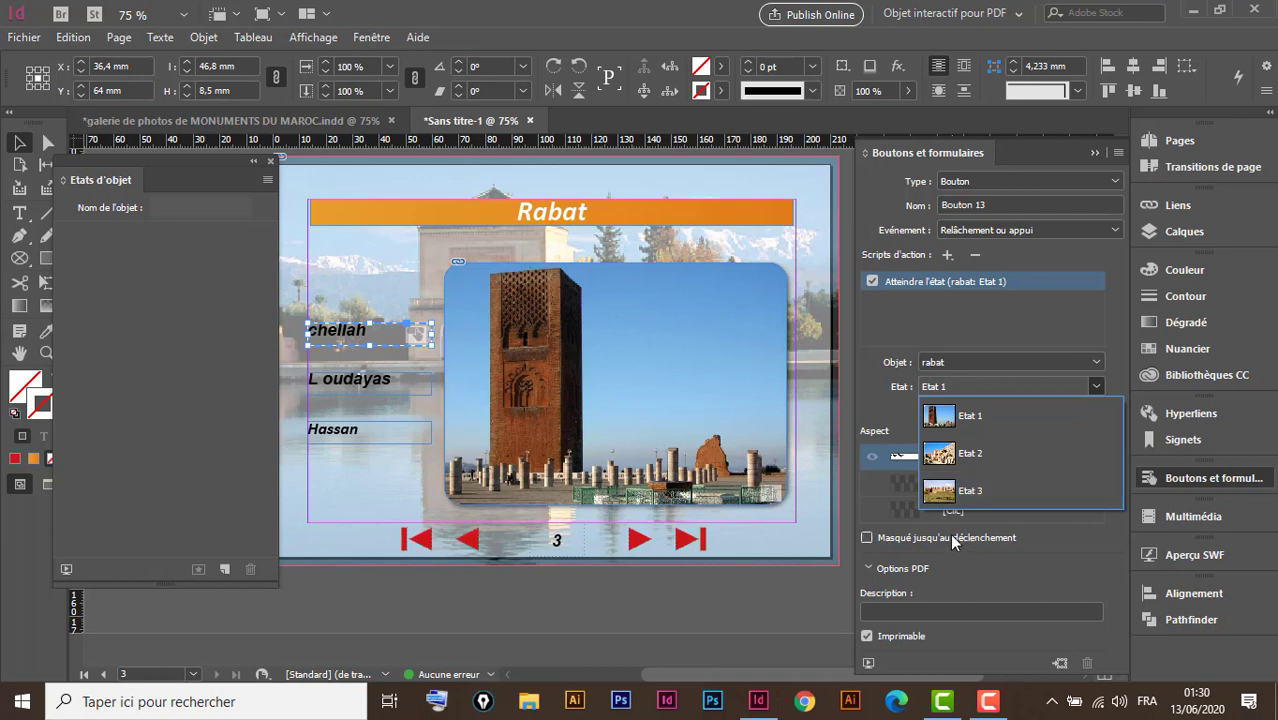
{"action": "left_click", "coordinate": [984, 491]}
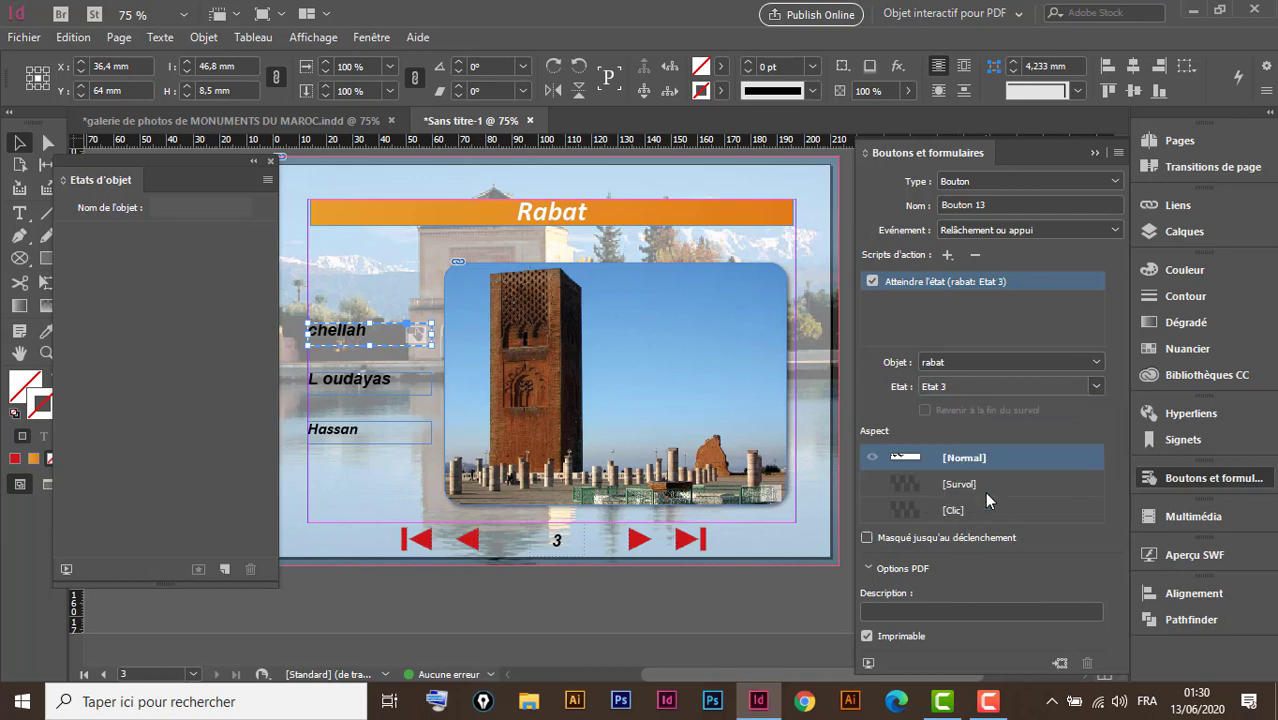
Make the L oudayas label a button with a go-to-state action targeting Etat 2 of the rabat object
{"action": "left_click", "coordinate": [380, 388]}
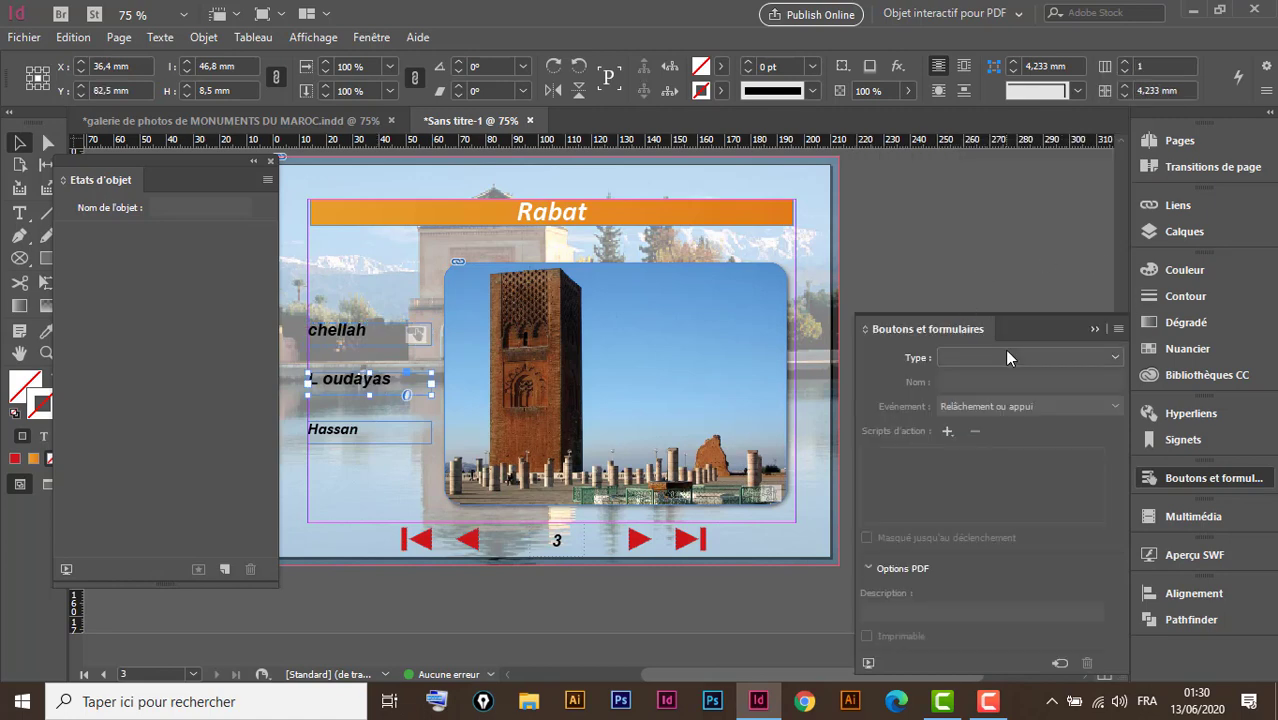
{"action": "left_click", "coordinate": [1004, 351]}
{"action": "left_click", "coordinate": [1007, 377]}
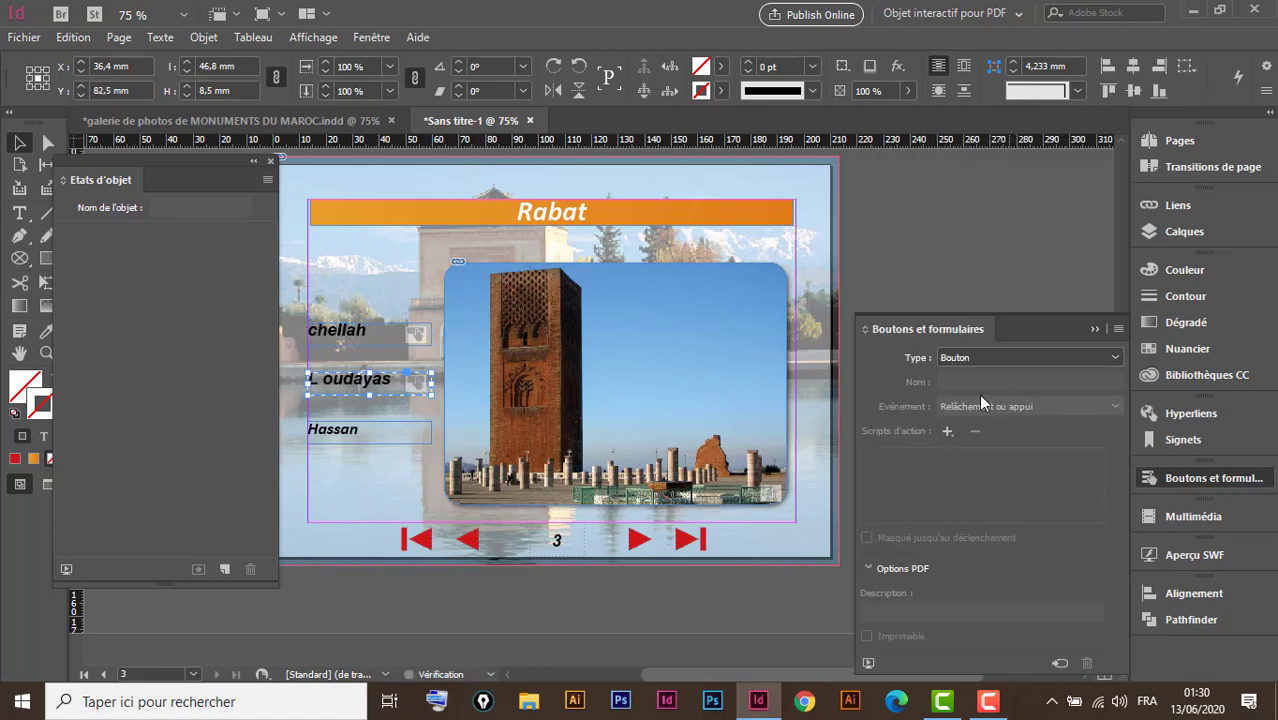
{"action": "left_click", "coordinate": [948, 325]}
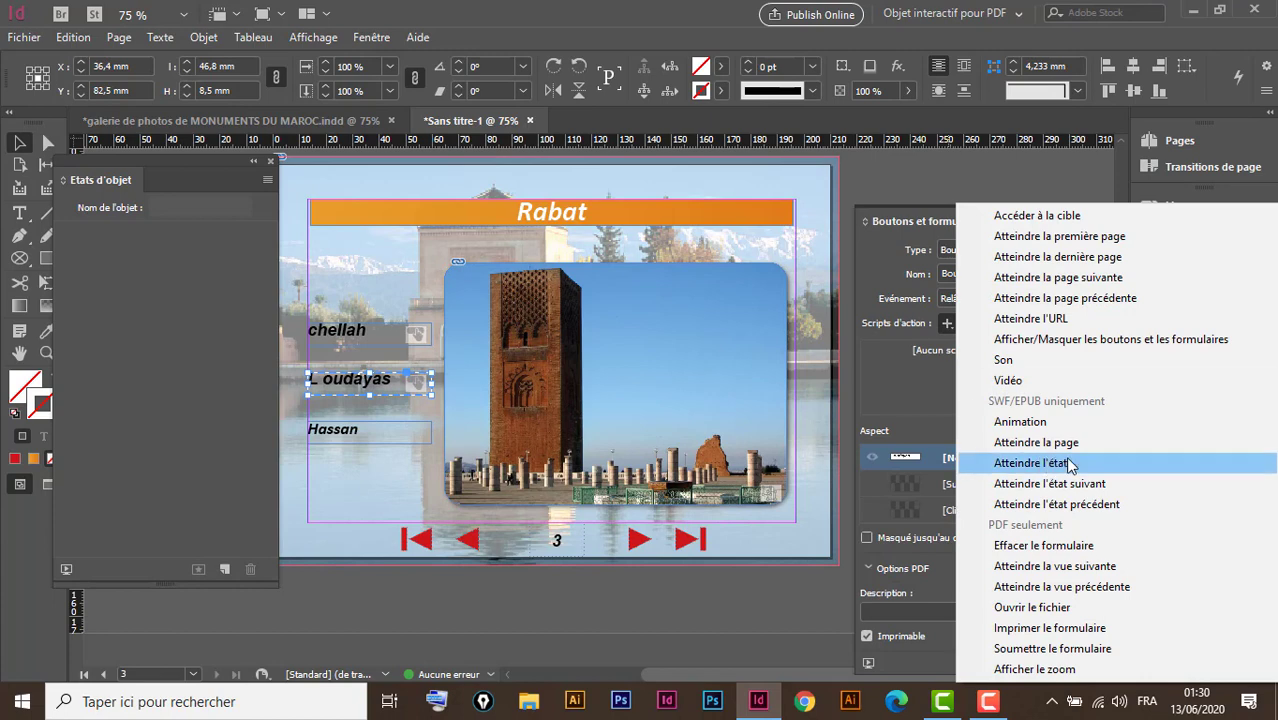
{"action": "left_click", "coordinate": [1065, 466]}
{"action": "left_click", "coordinate": [978, 386]}
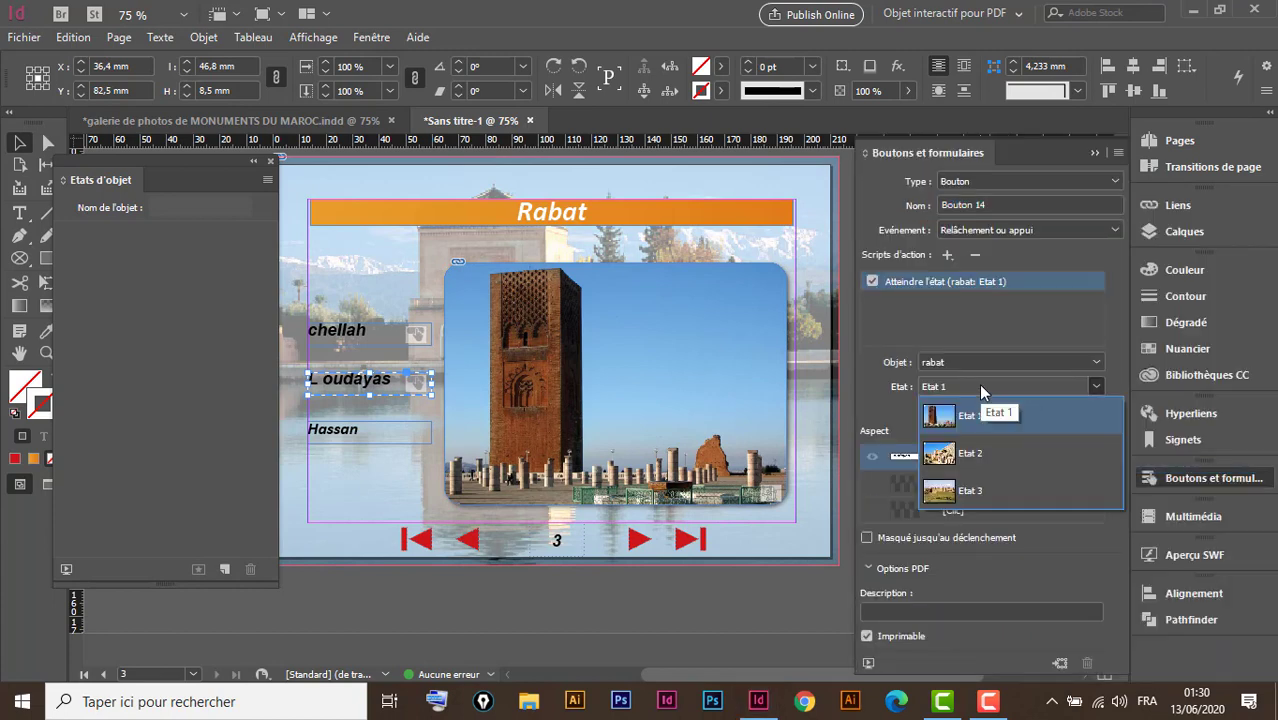
{"action": "left_click", "coordinate": [989, 458]}
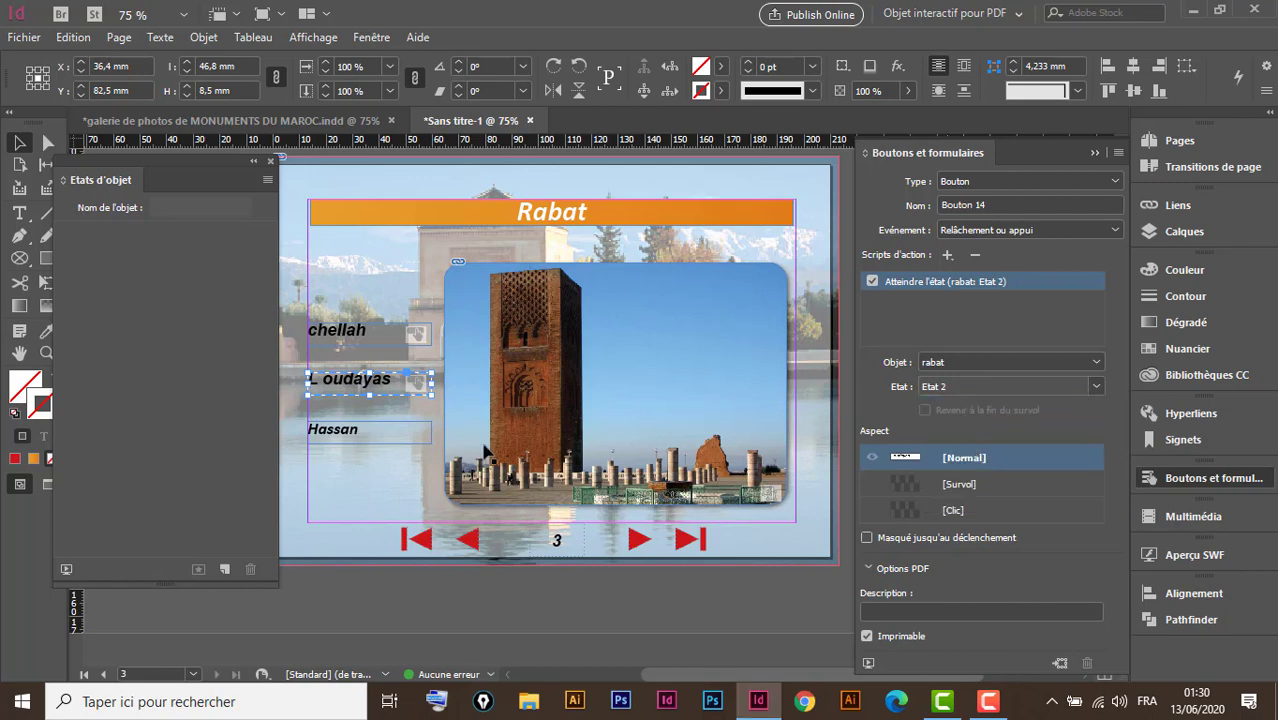
Convert the Hassan label to a button whose action goes to state Etat 1 of the rabat object
{"action": "left_click", "coordinate": [369, 441]}
{"action": "left_click_drag", "start_coordinate": [1040, 152], "coordinate": [1040, 318]}
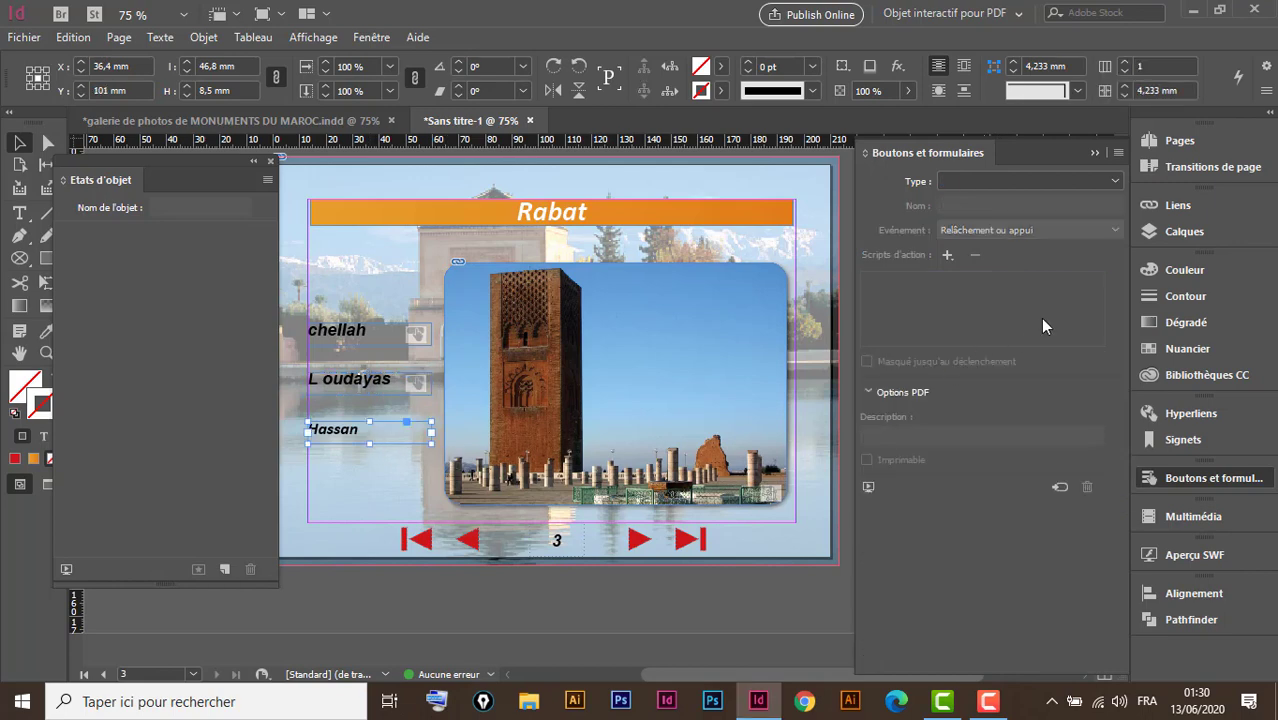
{"action": "left_click", "coordinate": [1000, 356]}
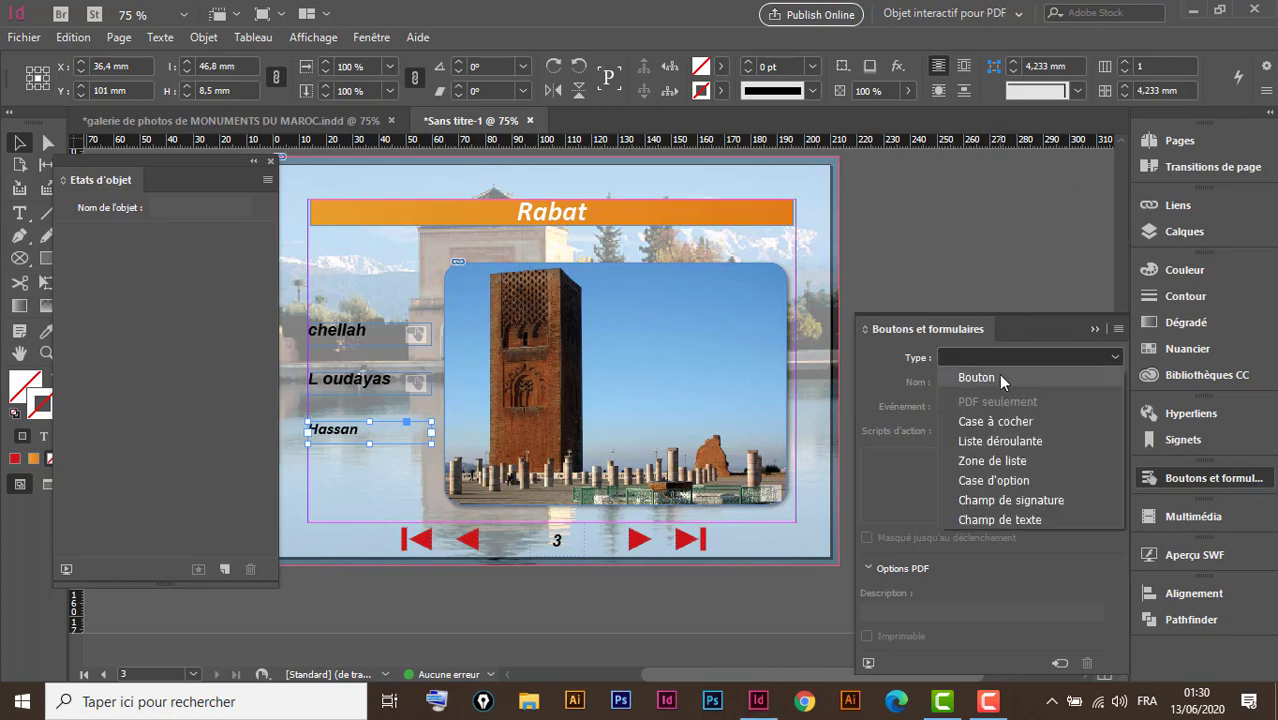
{"action": "left_click", "coordinate": [998, 375]}
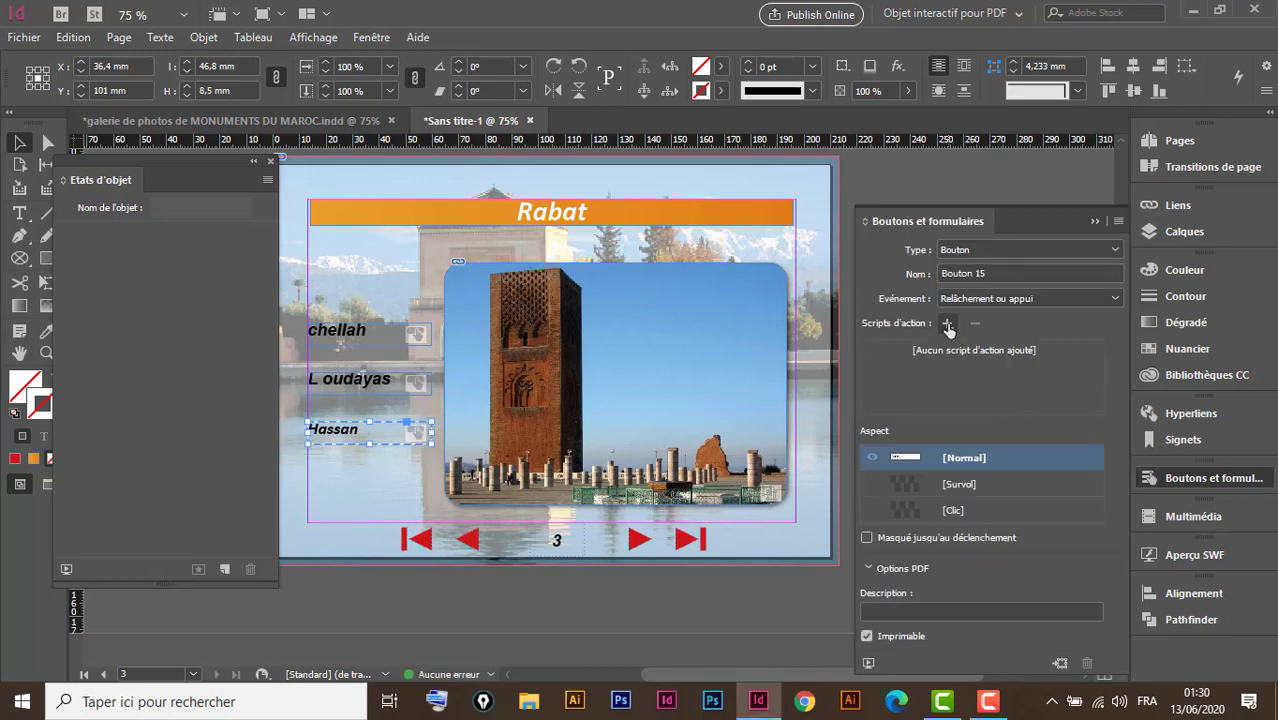
{"action": "left_click", "coordinate": [947, 324]}
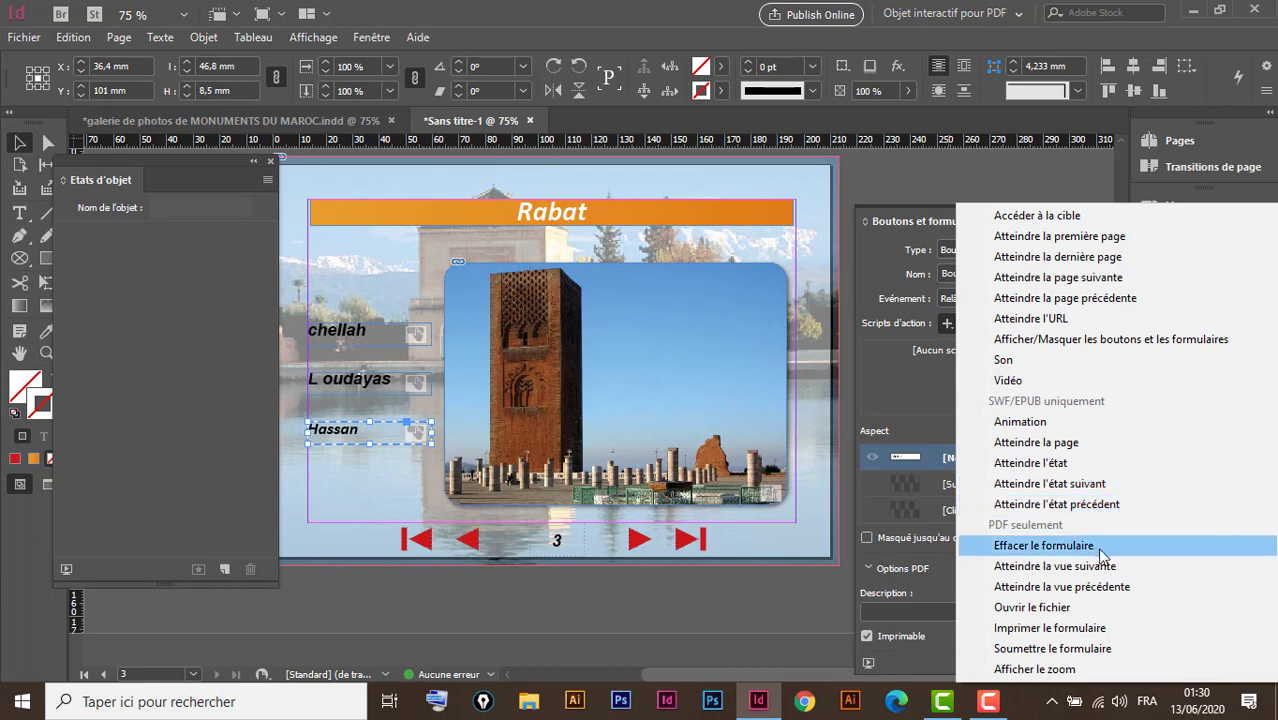
{"action": "left_click", "coordinate": [1063, 465]}
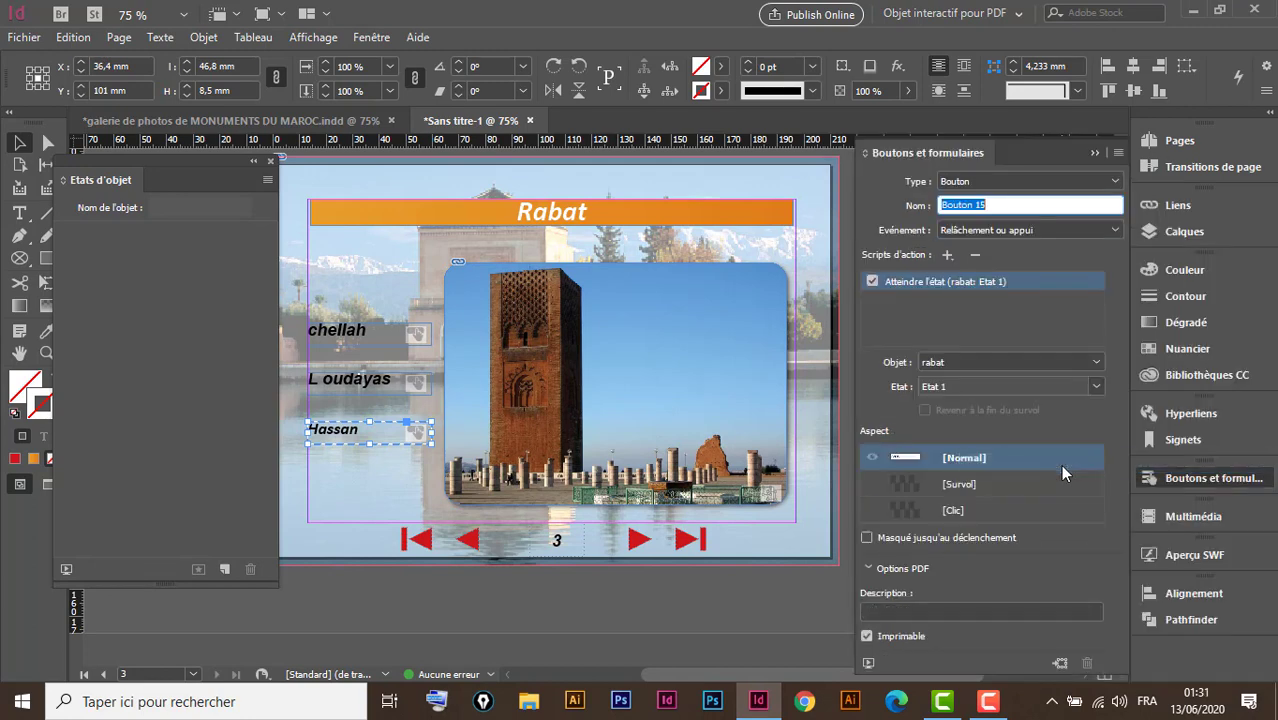
{"action": "left_click", "coordinate": [970, 385]}
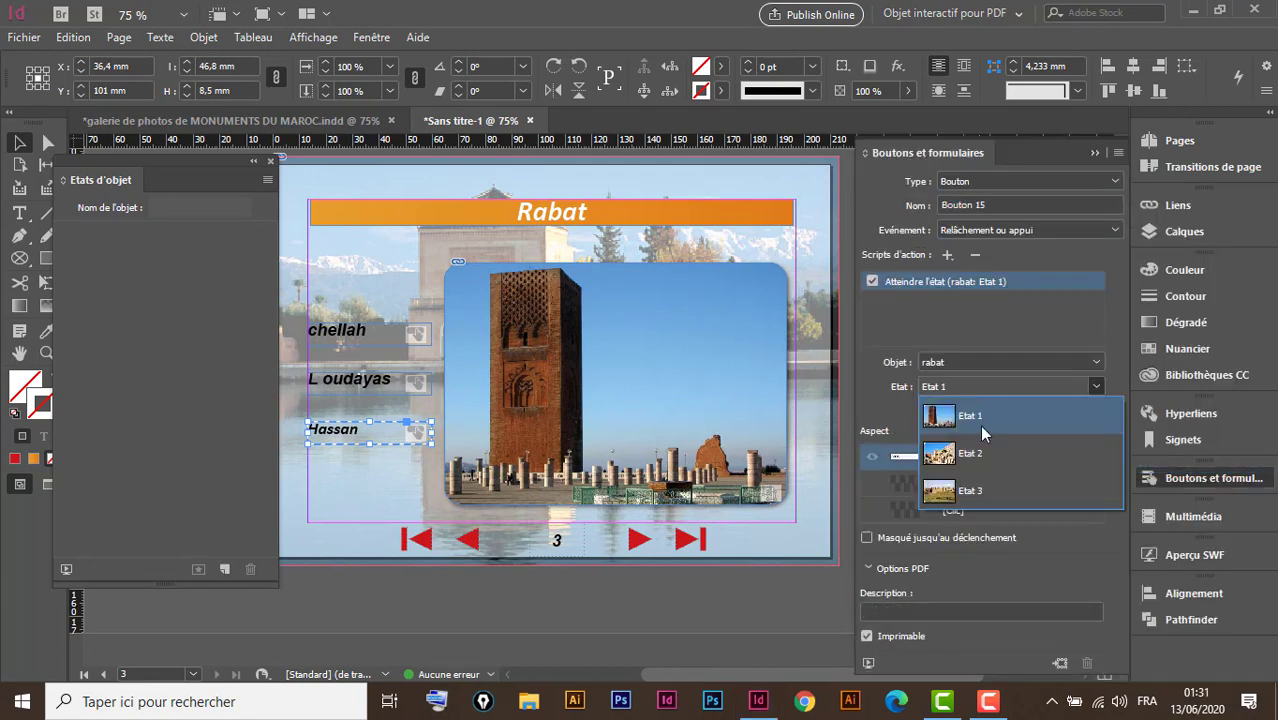
{"action": "left_click", "coordinate": [985, 416]}
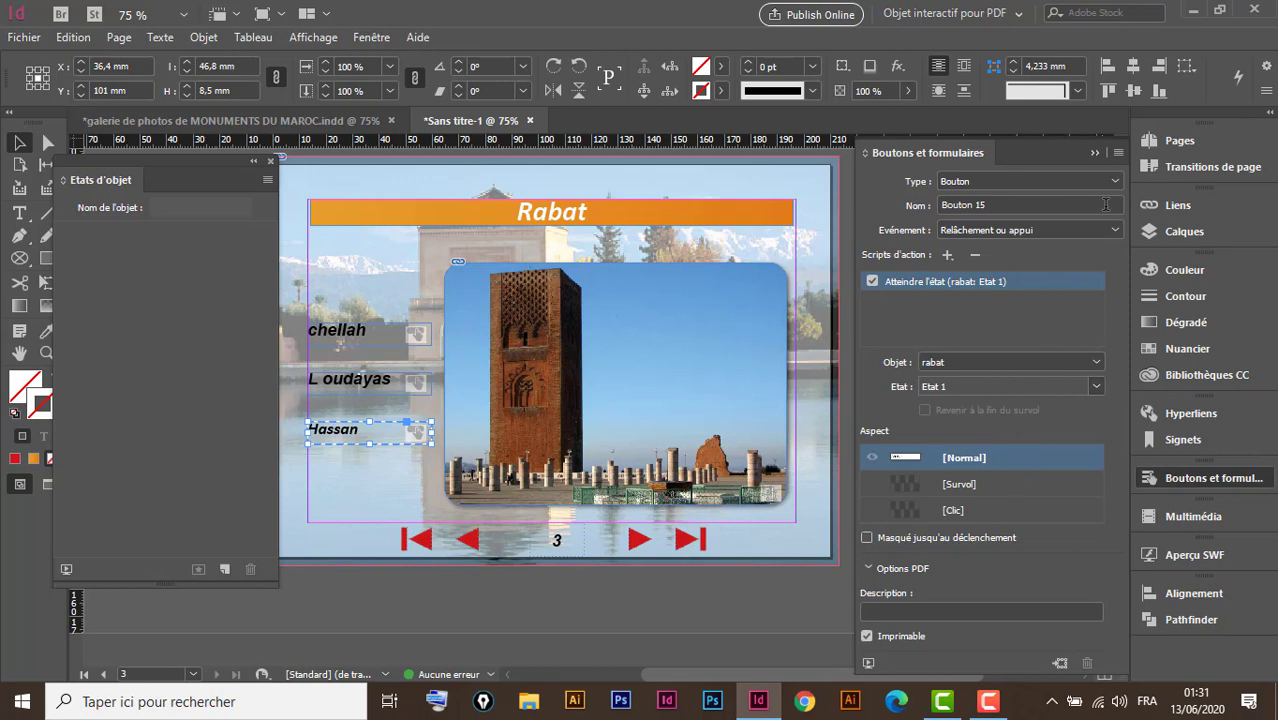
Preview the document as SWF, go to the Rabat page, and test the chellah, L oudayas and Hassan buttons
{"action": "left_click", "coordinate": [1204, 555]}
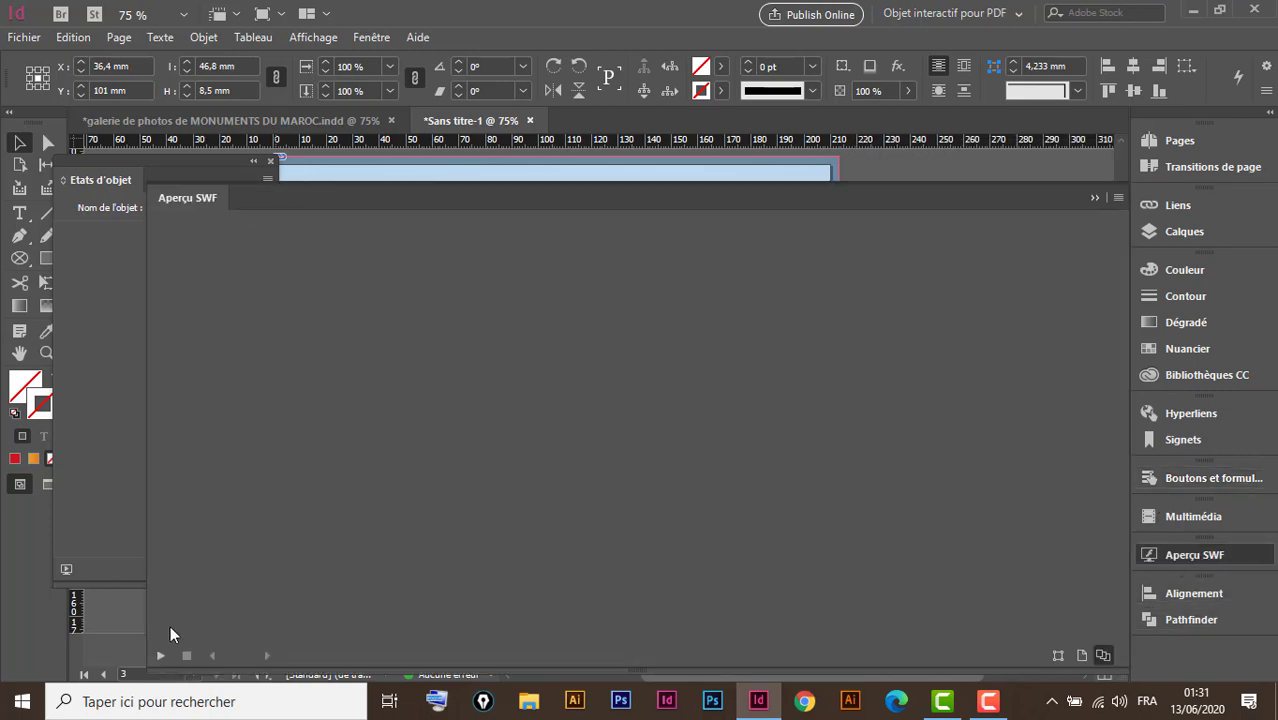
{"action": "left_click", "coordinate": [160, 655]}
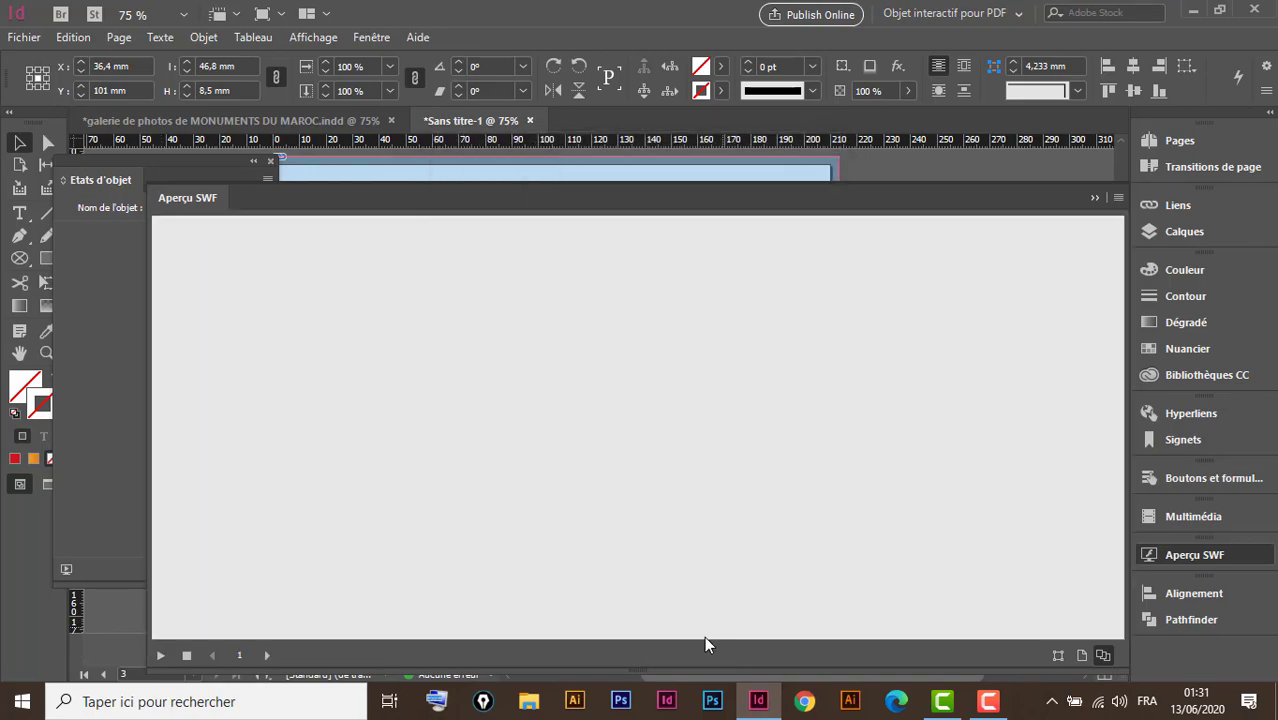
{"action": "left_click", "coordinate": [732, 622]}
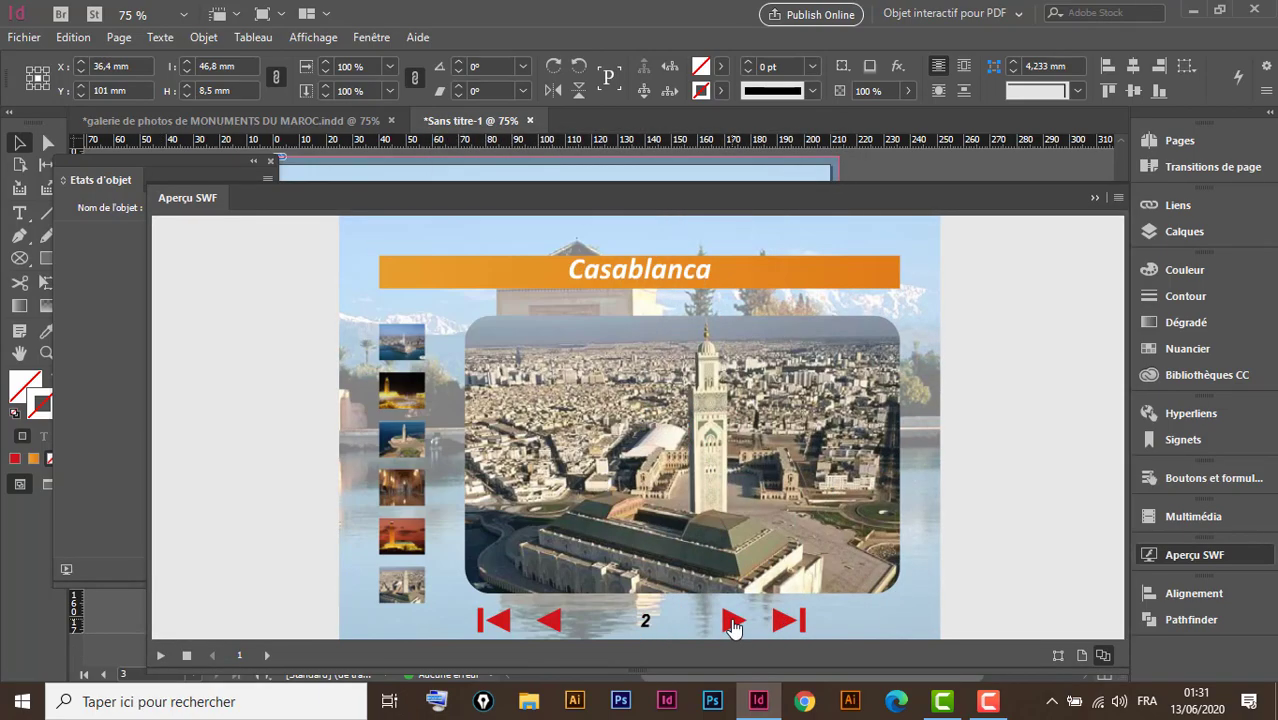
{"action": "left_click", "coordinate": [732, 622]}
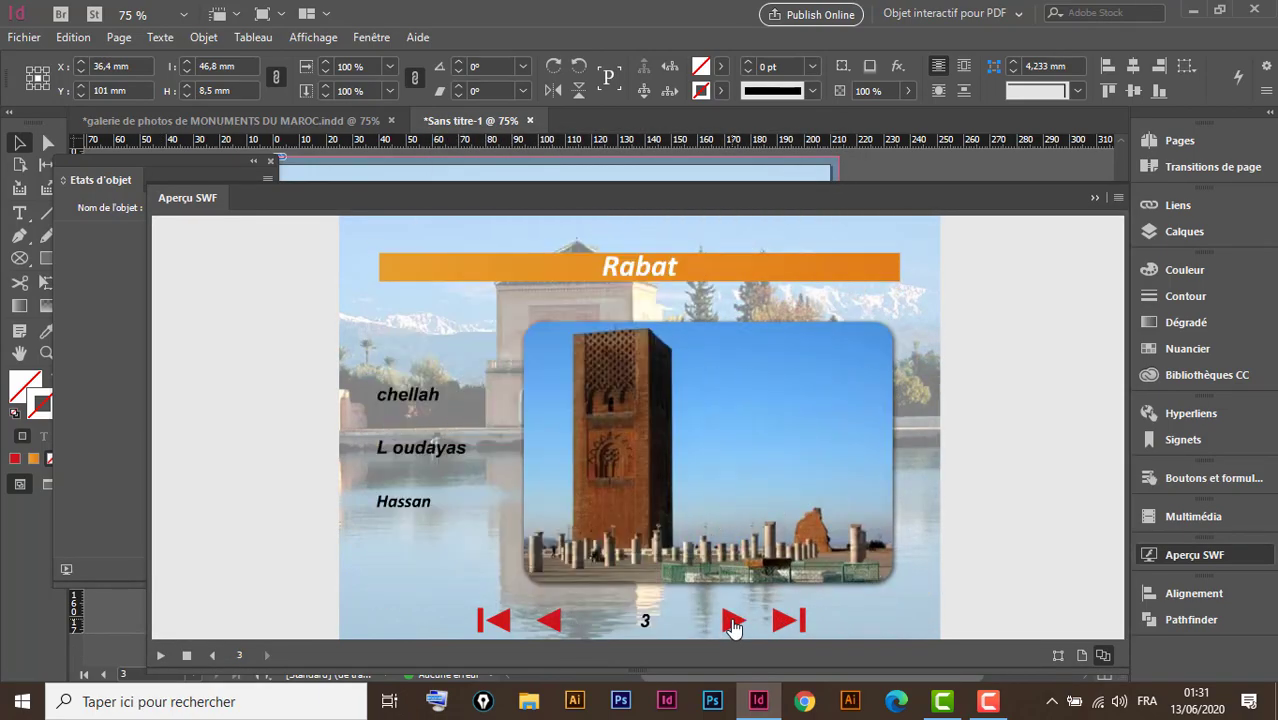
{"action": "left_click", "coordinate": [415, 396]}
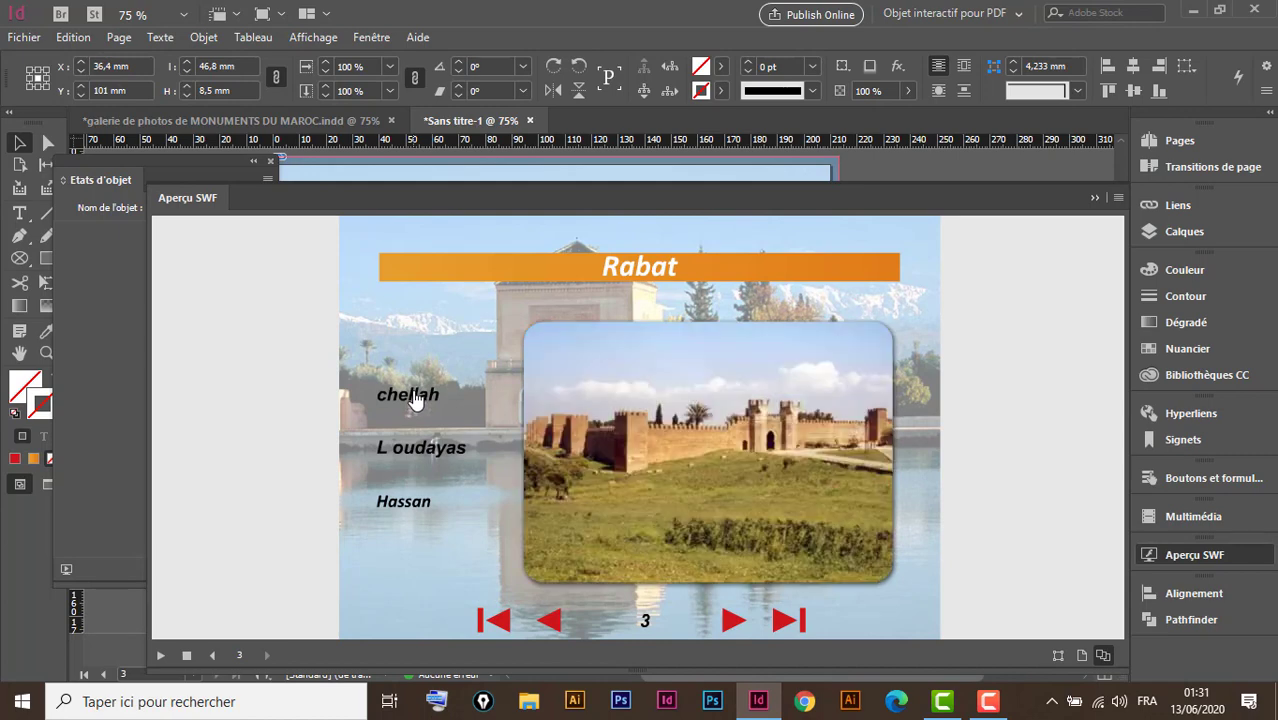
{"action": "left_click", "coordinate": [436, 456]}
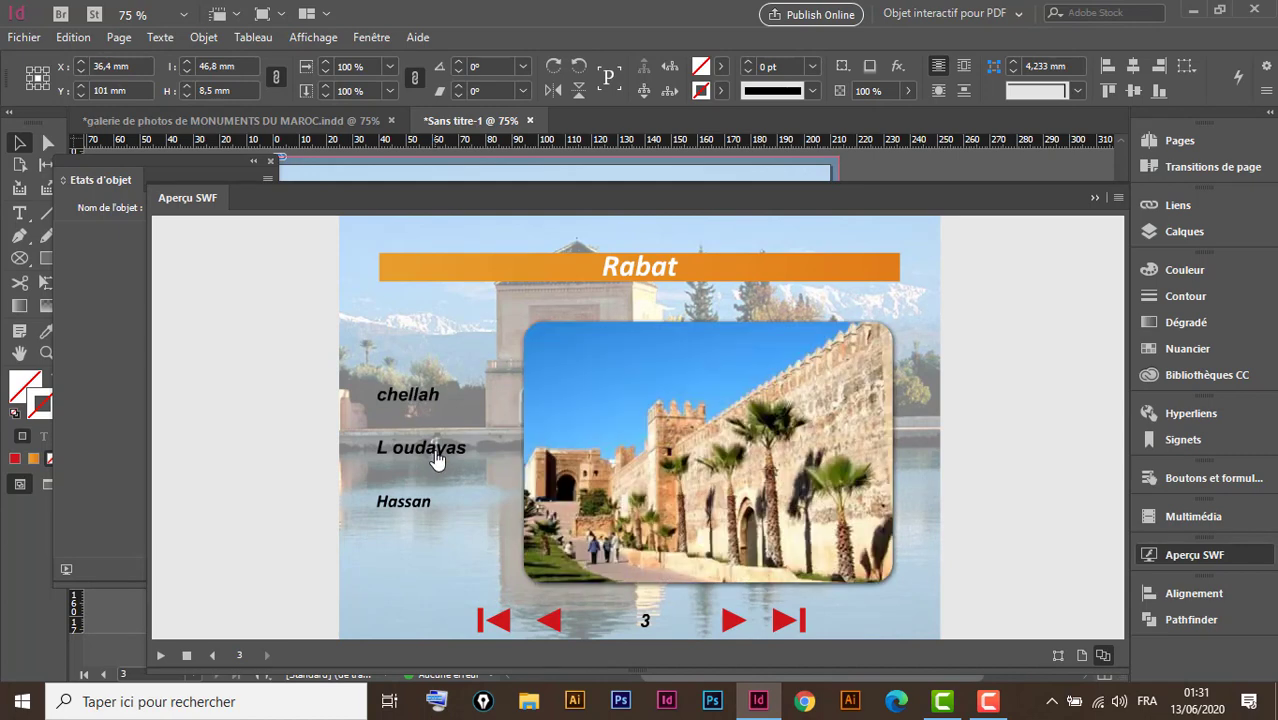
{"action": "left_click", "coordinate": [415, 510]}
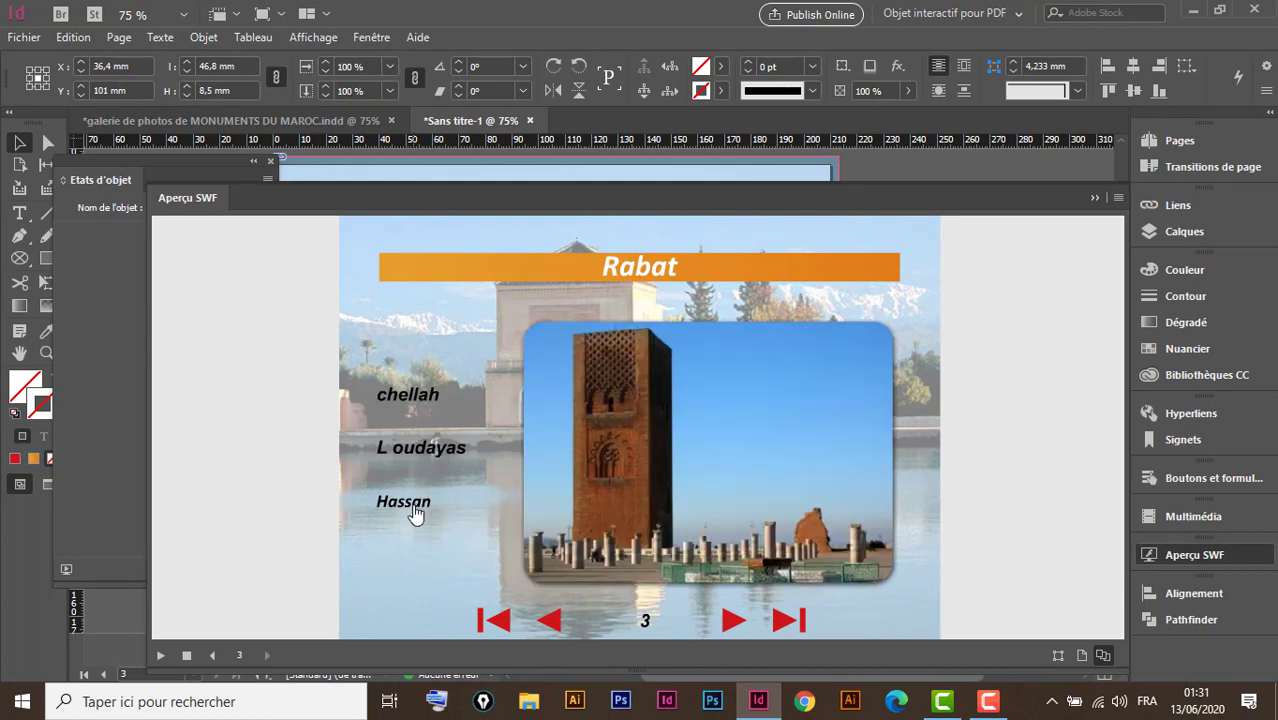
{"action": "left_click", "coordinate": [1094, 198]}
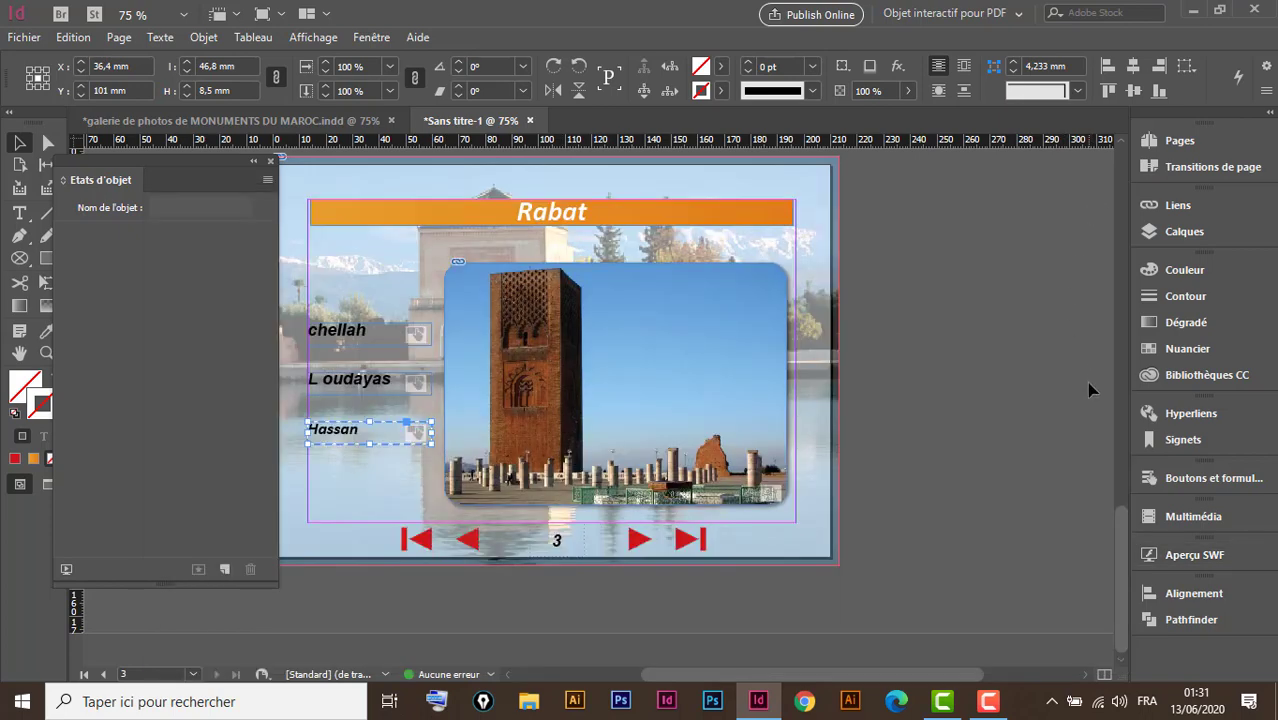